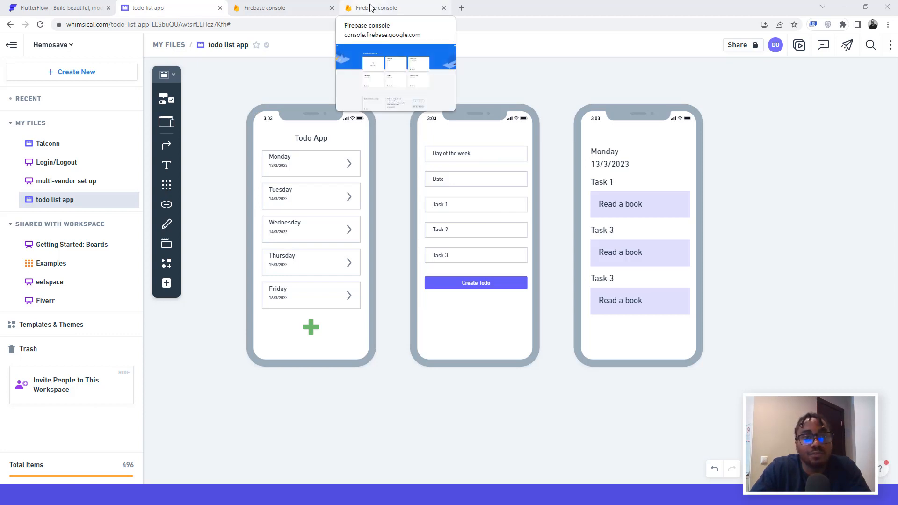
Step: Sign in on flutterflow.io to reach the Projects dashboard listing MultiVen and Talconn
click(61, 8)
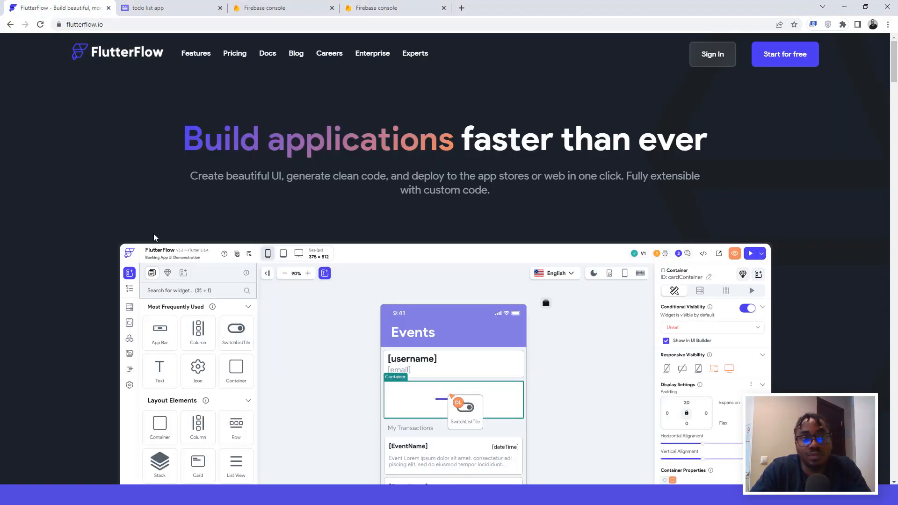
click(710, 62)
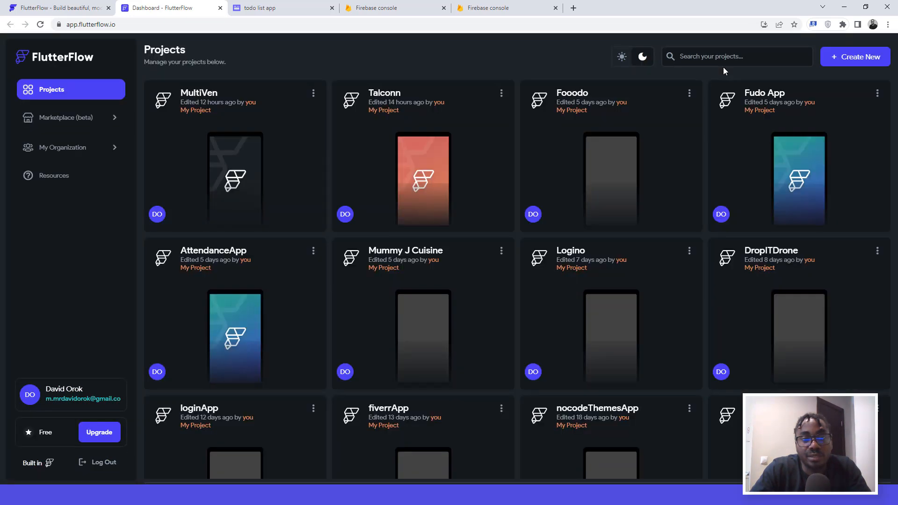
Step: Create a blank FlutterFlow project named todoApp, advance to Add Firebase, and open the Firebase project list
click(852, 60)
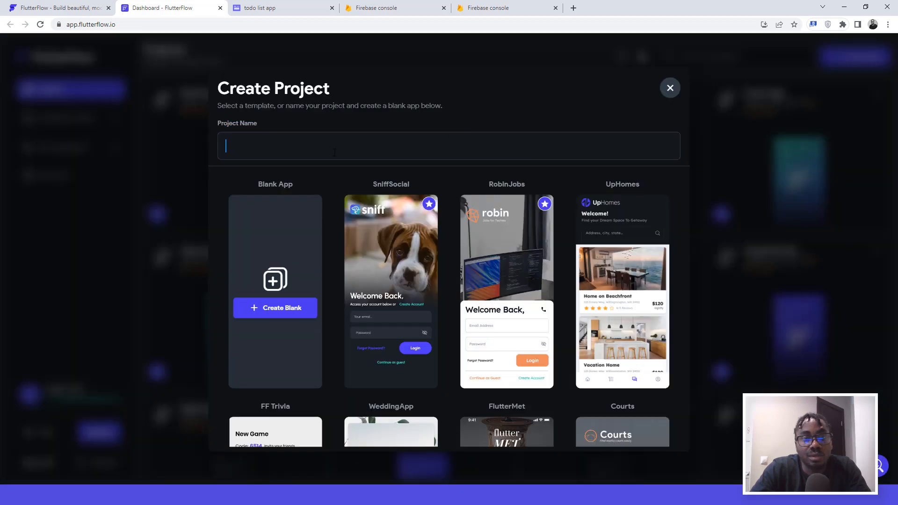
text(t)
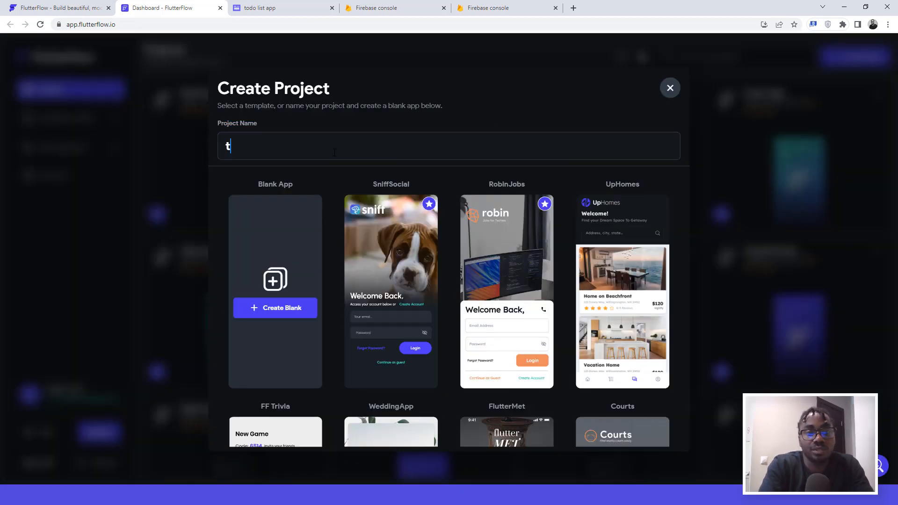
text(odo)
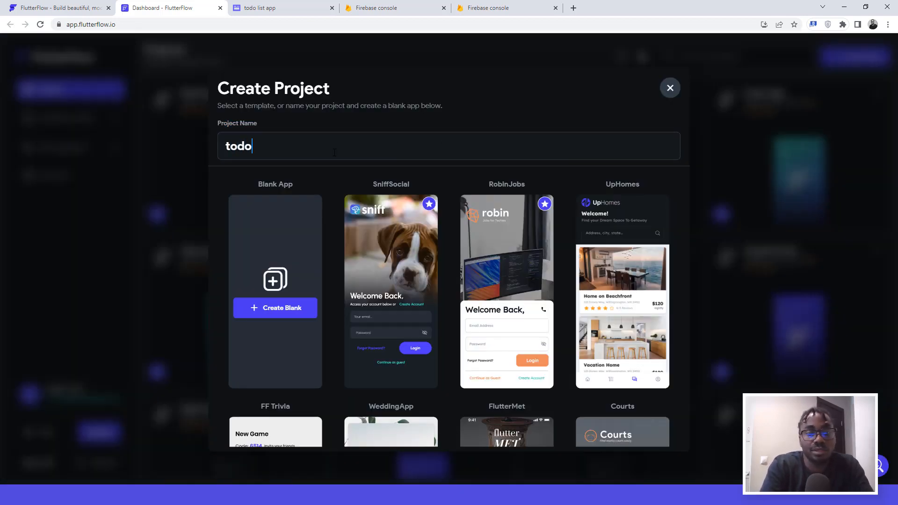
text(App)
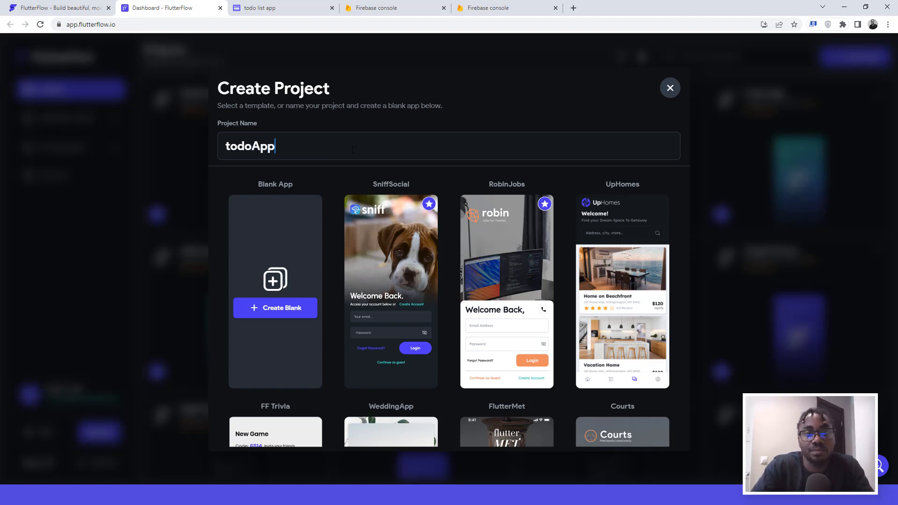
click(276, 309)
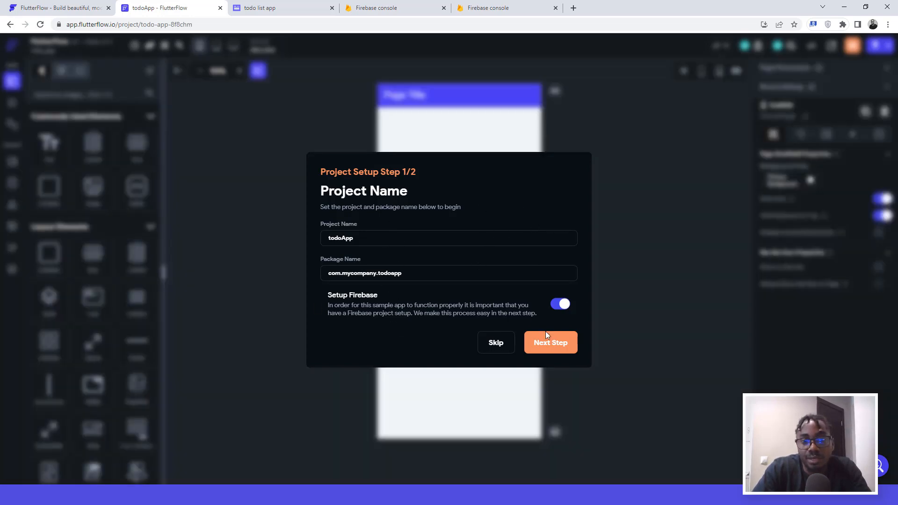
click(551, 346)
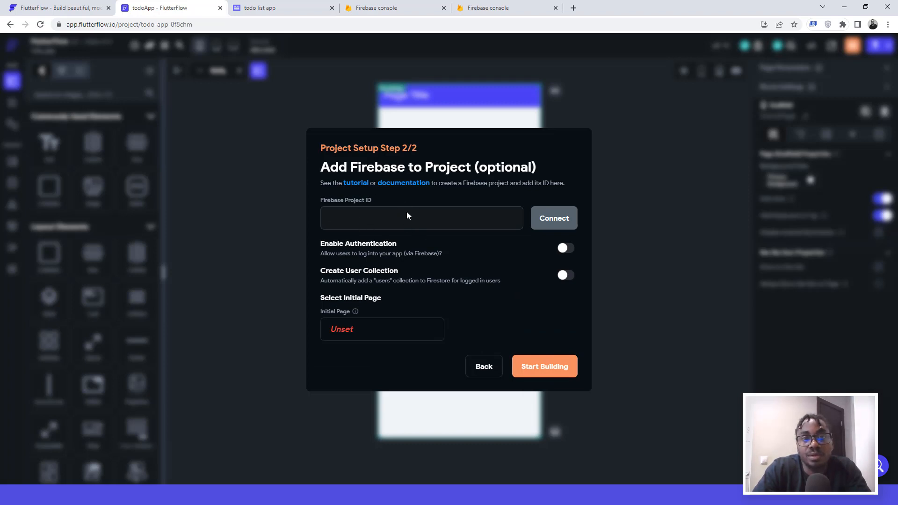
click(474, 8)
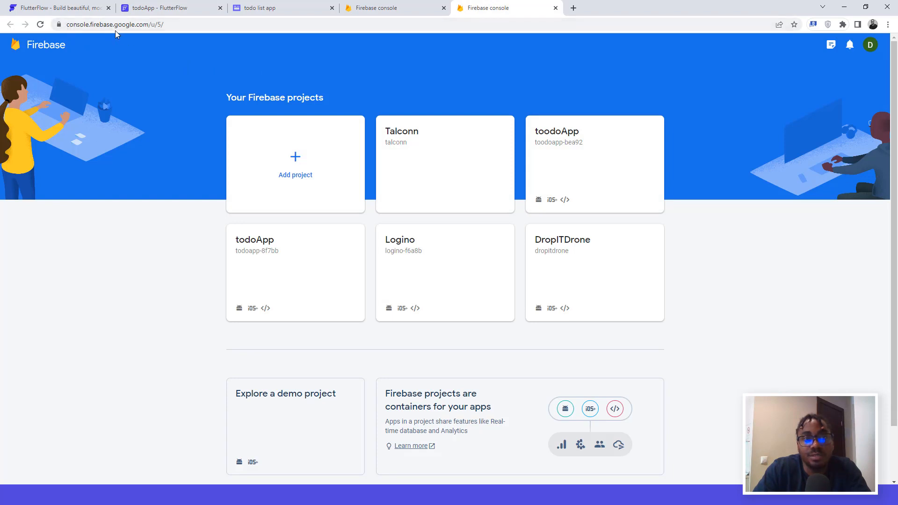
Step: Create Firebase project 'todoApp' (todoapp-52a01) without Google Analytics and open its Project Overview
click(295, 158)
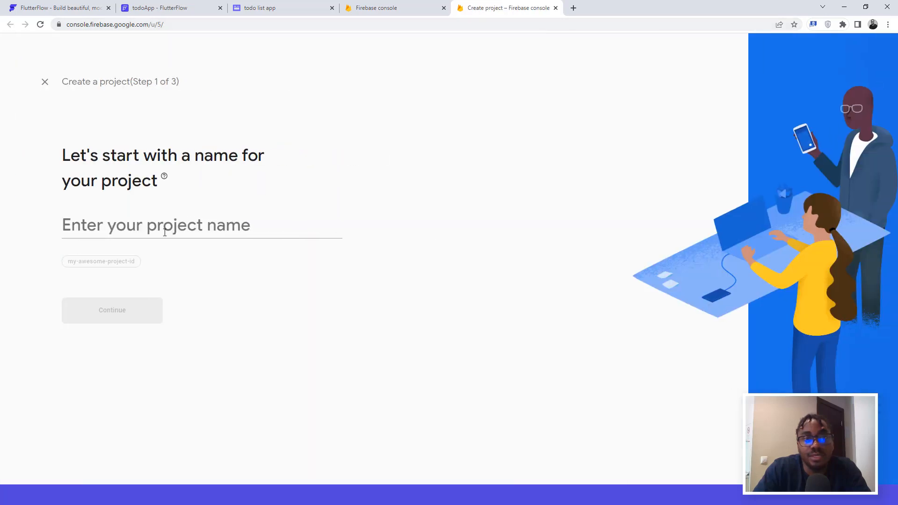
click(167, 237)
text(to)
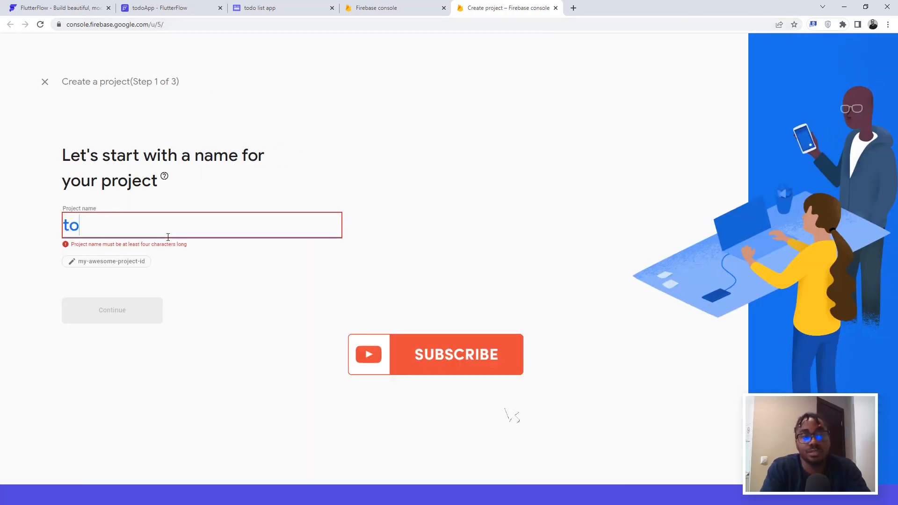
text(doApp)
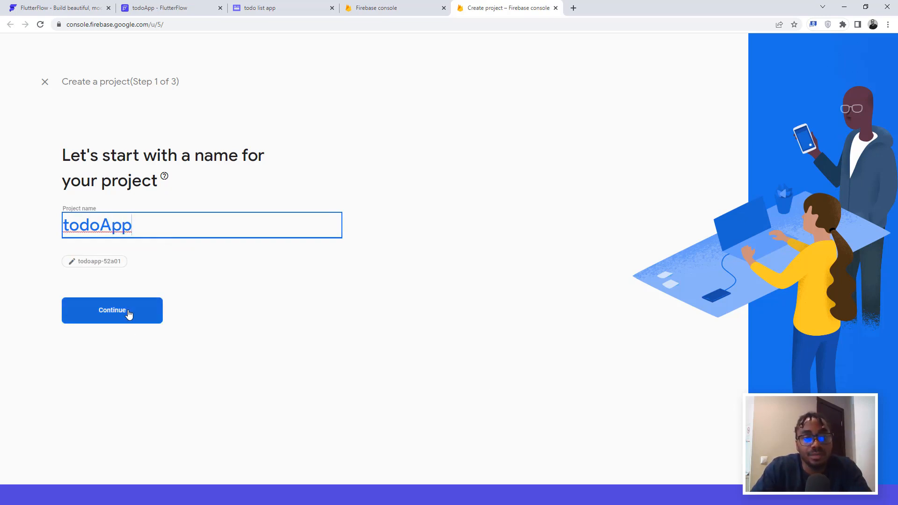
click(130, 316)
click(68, 367)
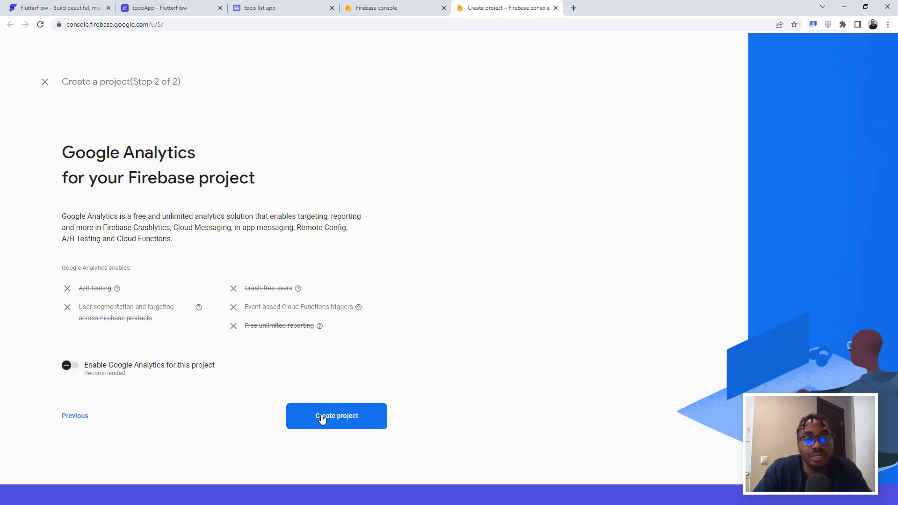
click(333, 418)
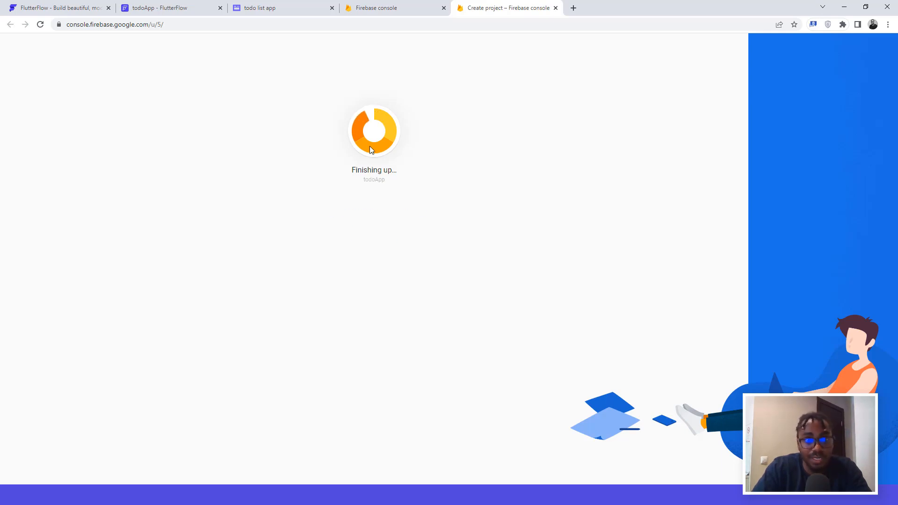
click(377, 233)
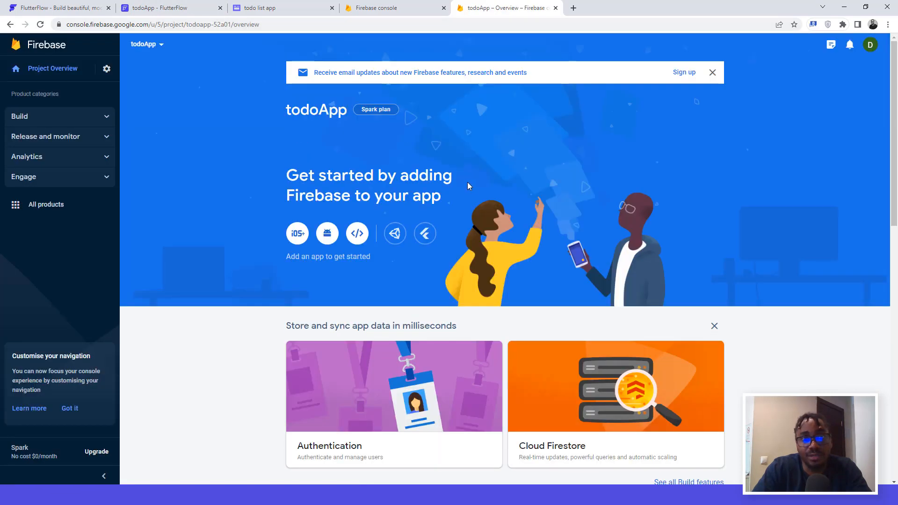
Step: Copy the Project ID todoapp-52a01 from the Firebase project settings
click(106, 70)
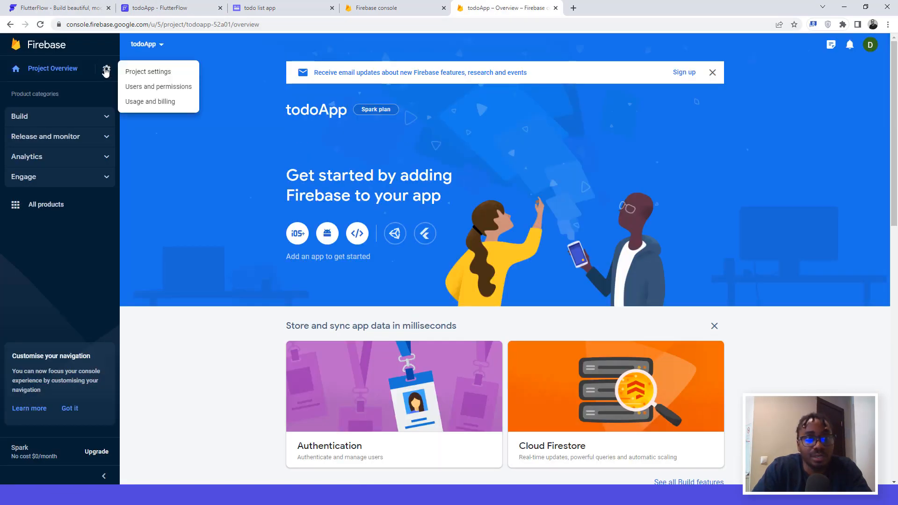
click(144, 73)
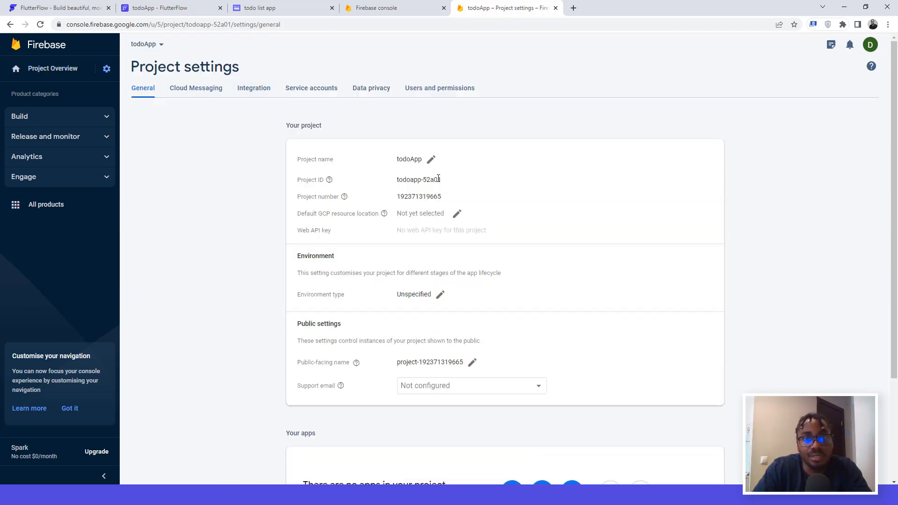
mouse_move(441, 180)
mouse_down()
mouse_move(398, 178)
mouse_move(445, 183)
mouse_up()
key(ctrl+c)
click(397, 180)
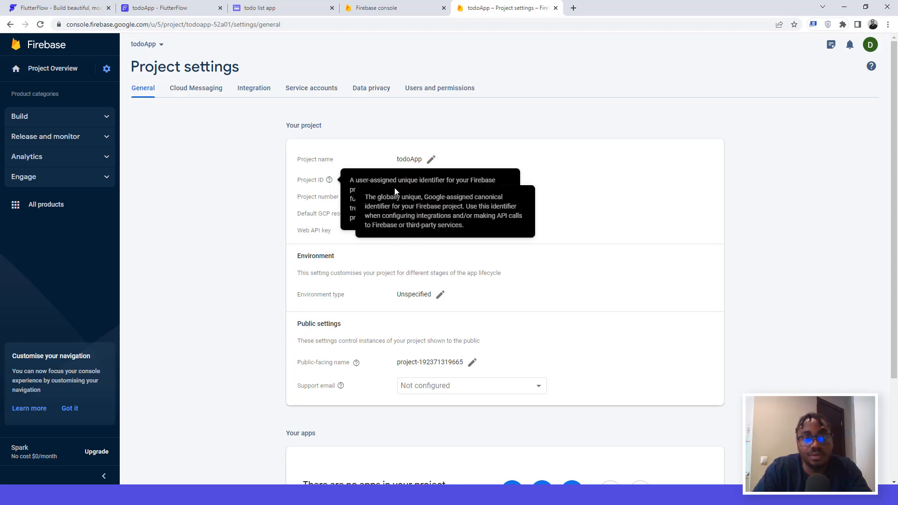
Step: Paste todoapp-52a01 into FlutterFlow's Firebase Project ID field, then open Firebase Users and permissions
click(169, 10)
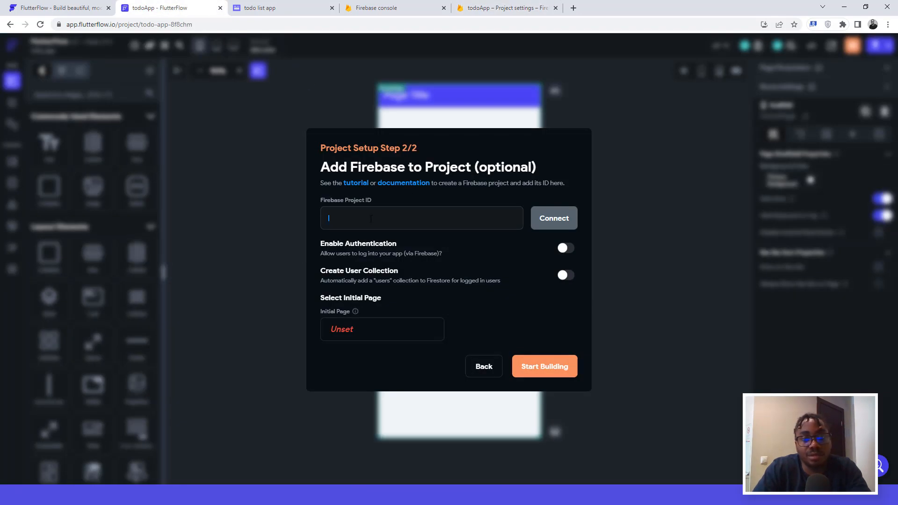
key(ctrl+v)
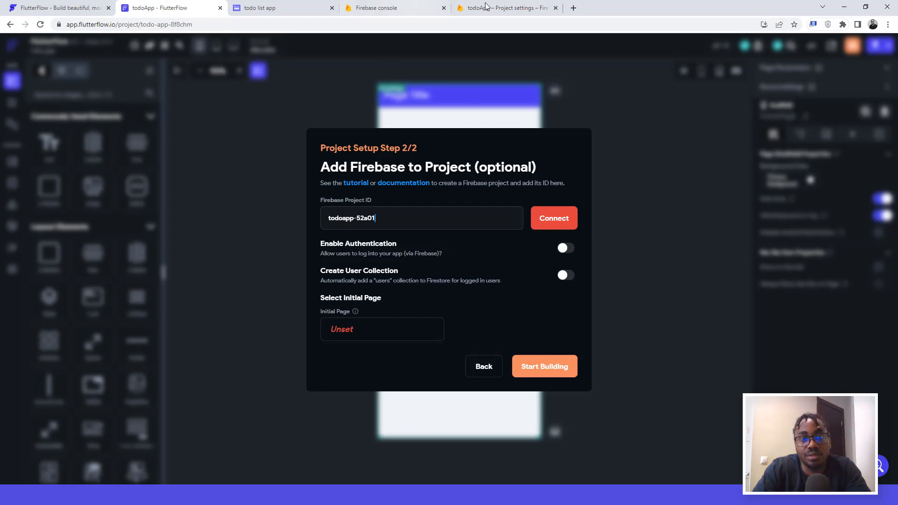
click(489, 7)
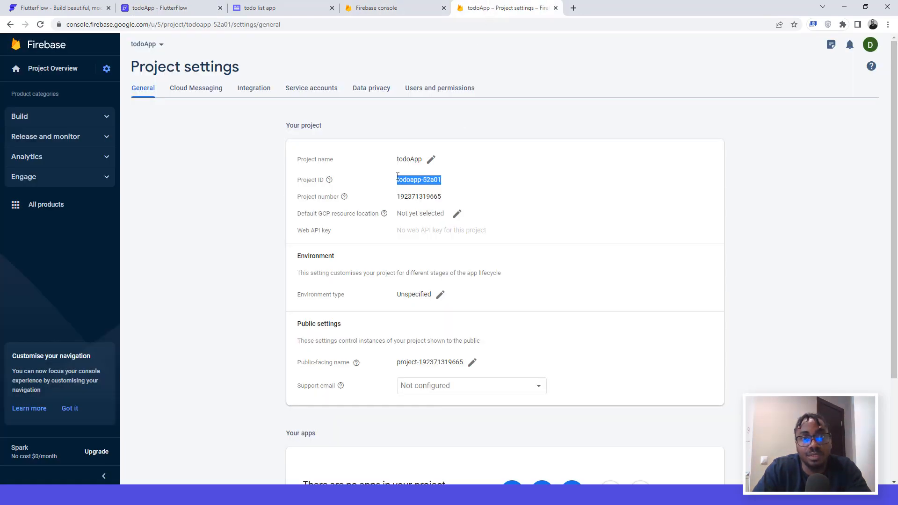
click(442, 91)
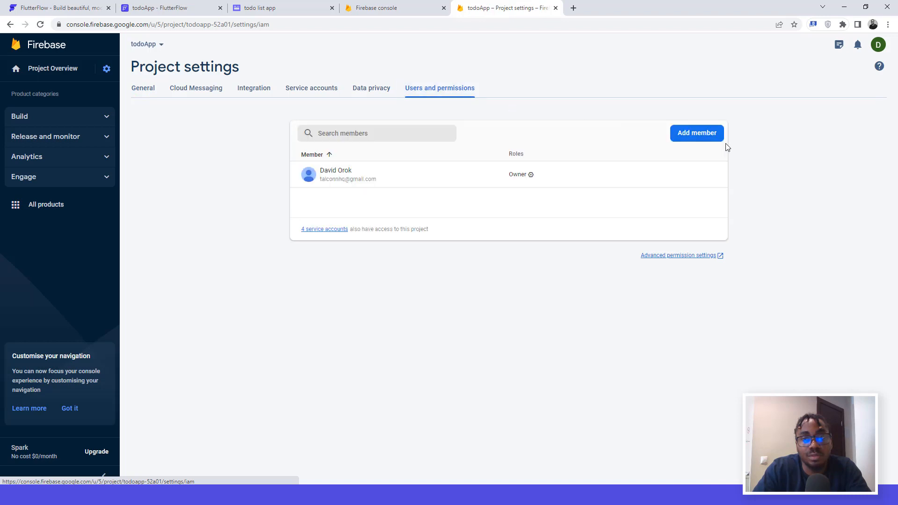
Step: Add a new project member using FlutterFlow's Firebase service e-mail address
click(697, 136)
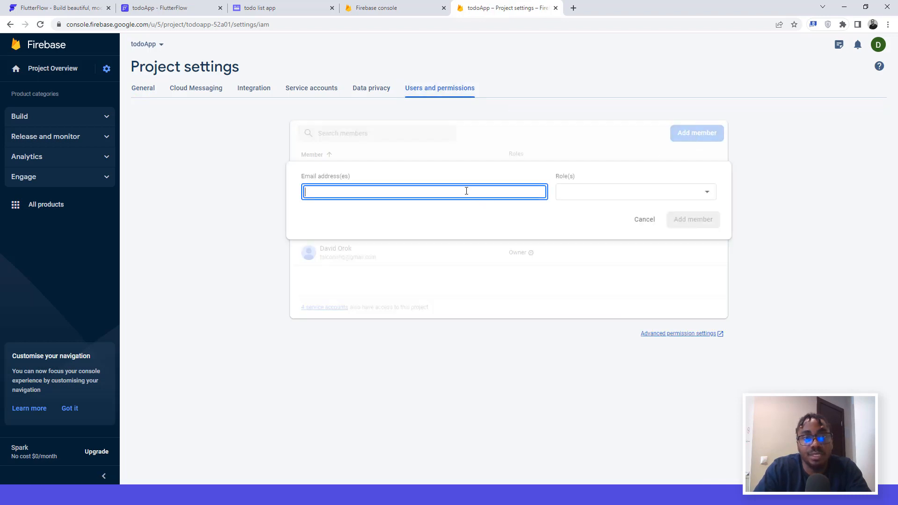
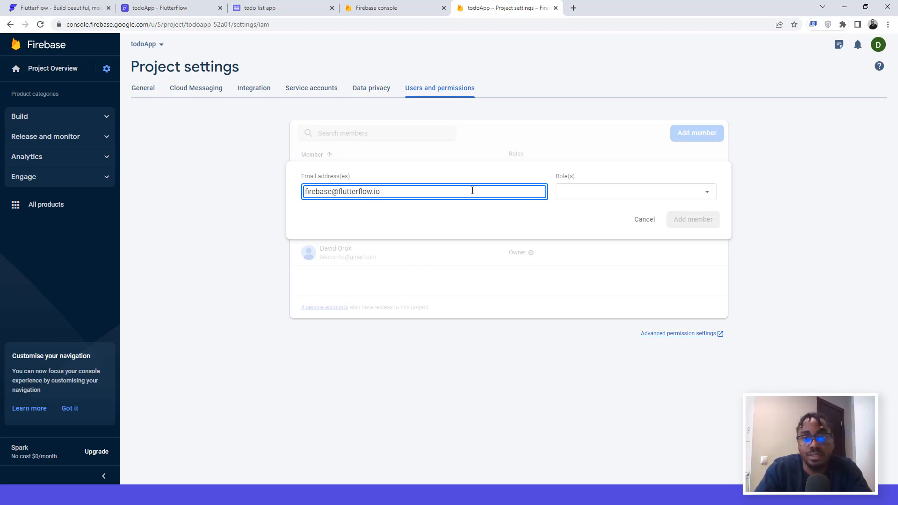
Step: Assign that member the Editor role, add them, and return to FlutterFlow's Firebase setup
click(603, 191)
click(584, 213)
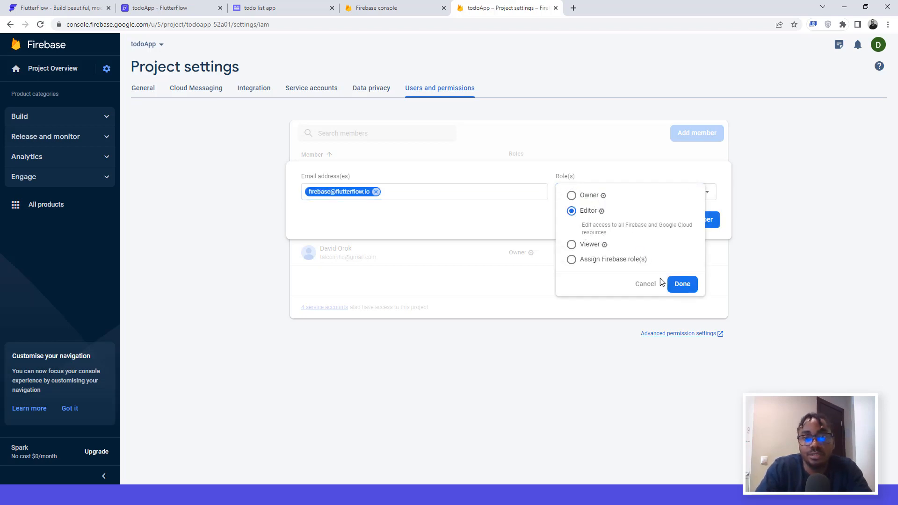
click(682, 283)
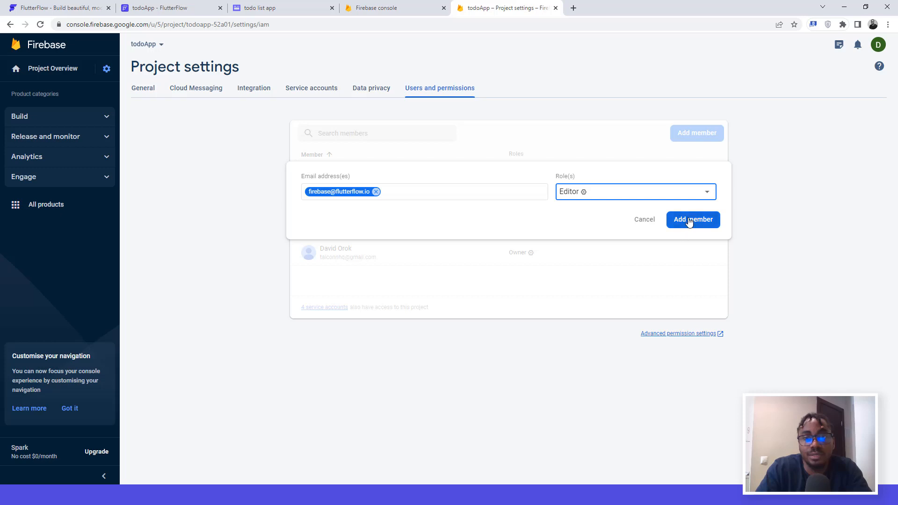
click(689, 221)
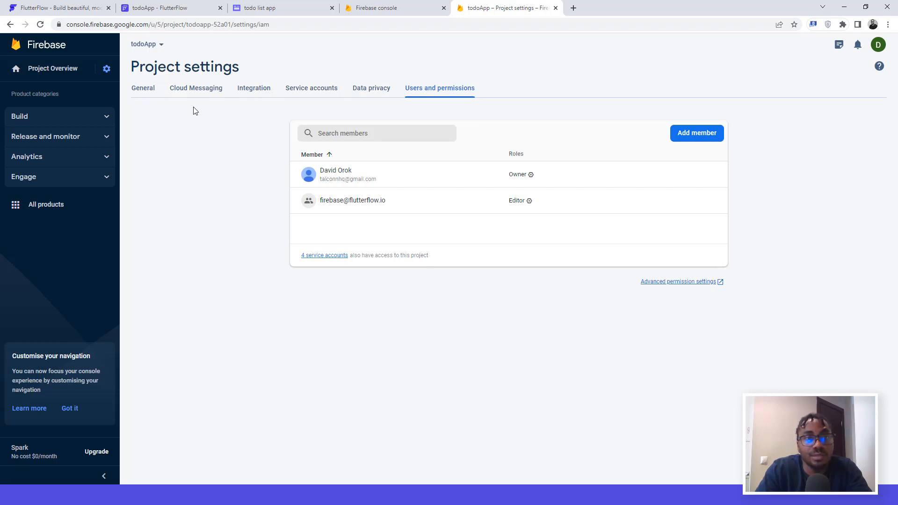
click(140, 10)
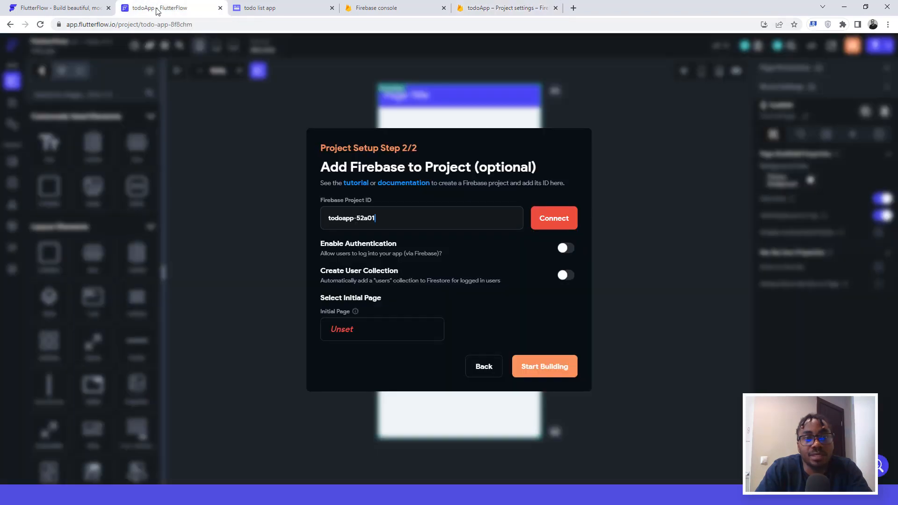
Step: Connect todoapp-52a01, auto-generate its config files, enable Create User Collection, and pick an initial page
click(554, 221)
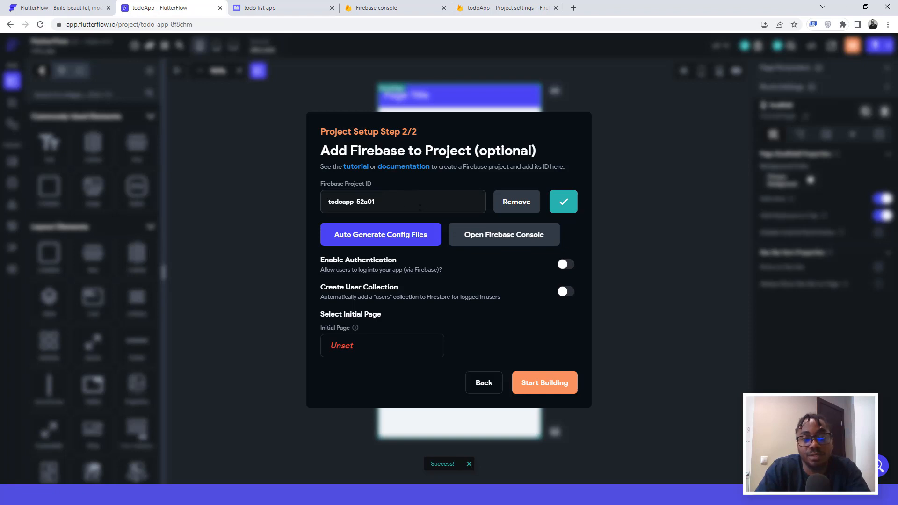
click(375, 237)
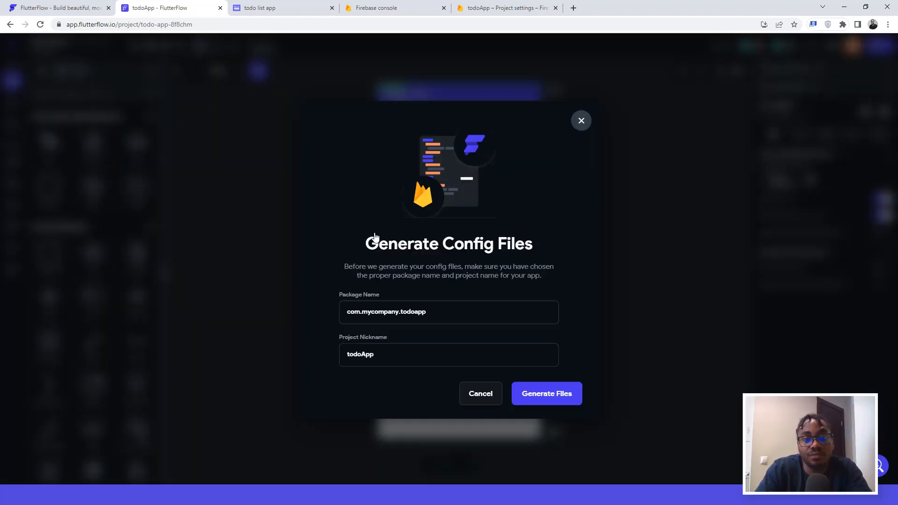
click(532, 388)
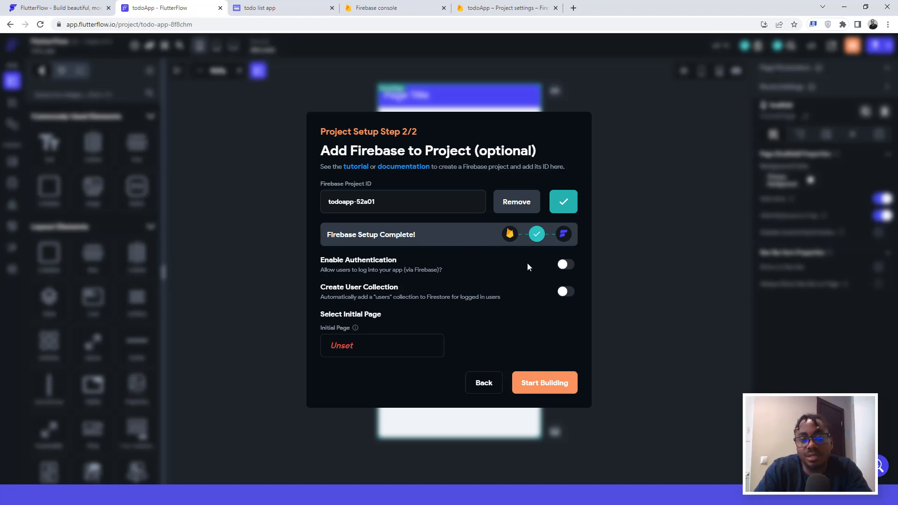
click(565, 292)
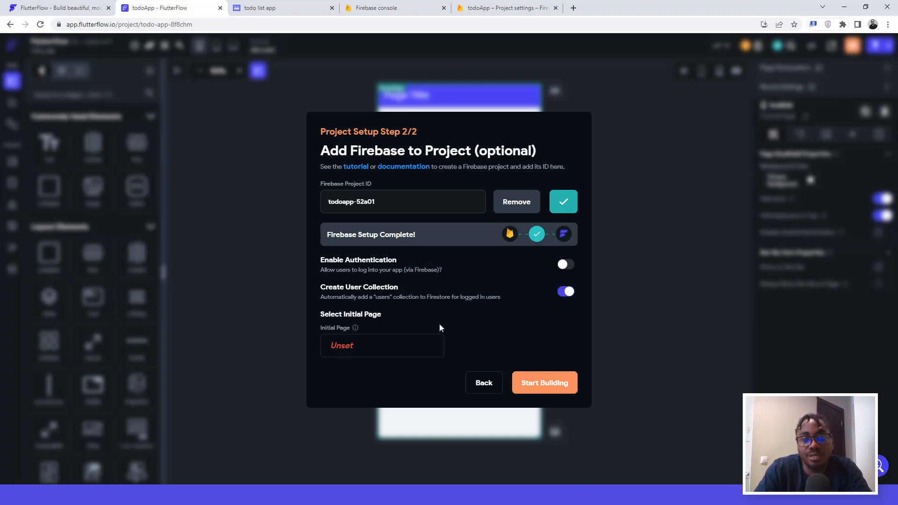
click(341, 347)
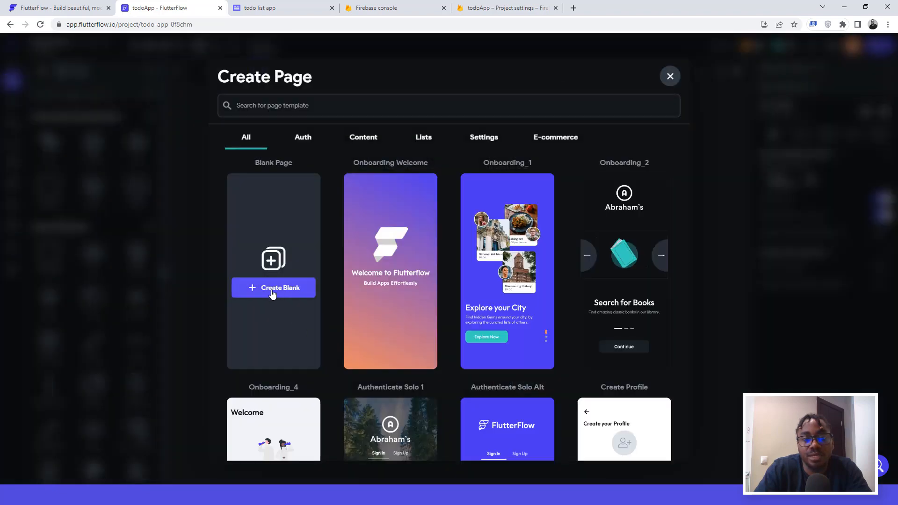
Step: Create a blank page named 'todo' as the initial page and finish setup with Start Building
click(273, 293)
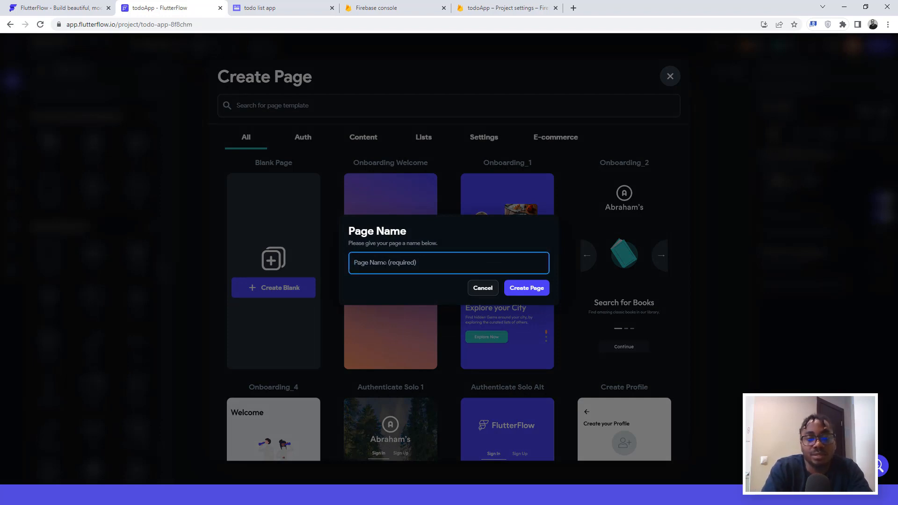
text(tod)
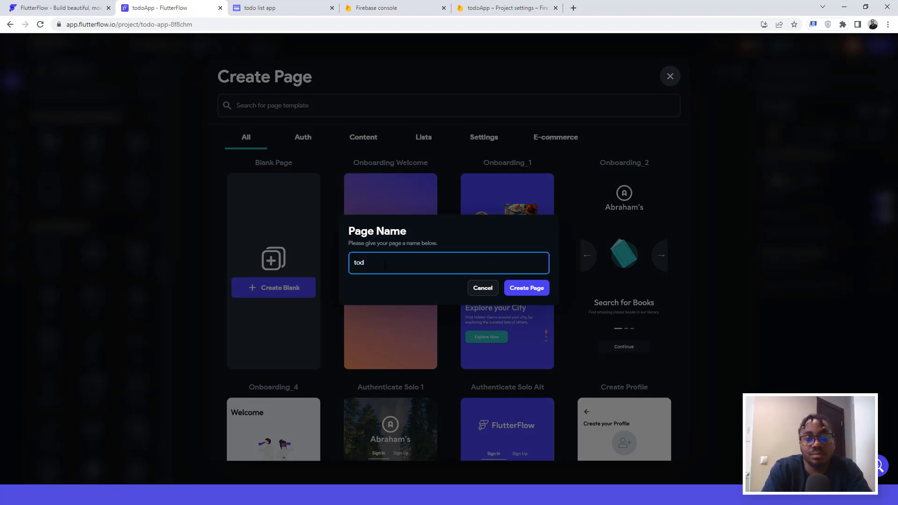
text(o)
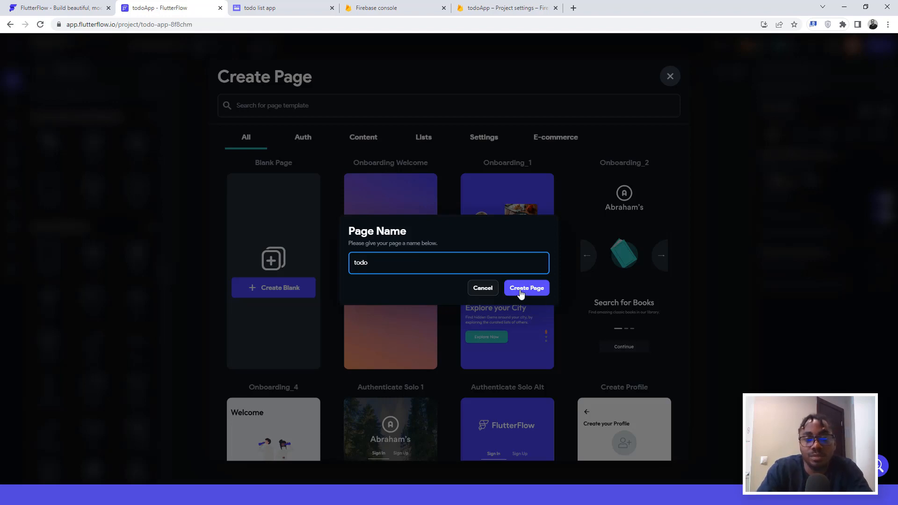
click(521, 290)
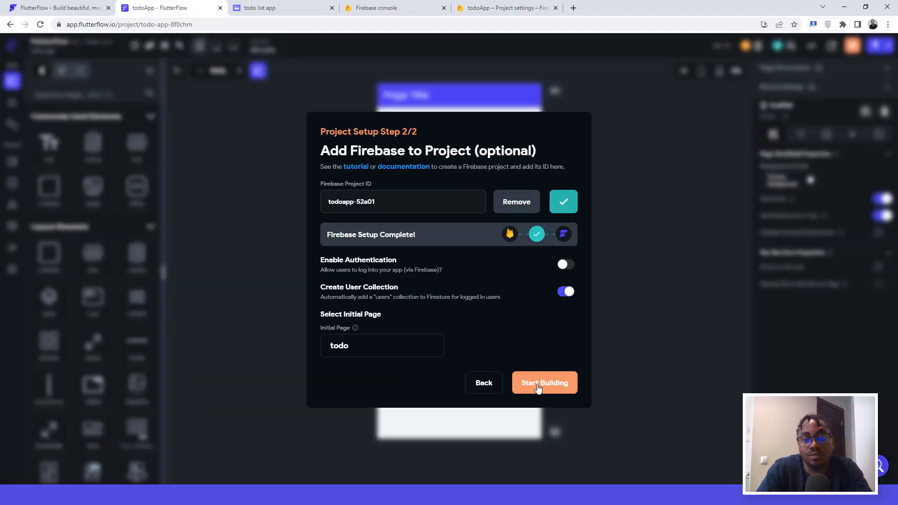
click(538, 386)
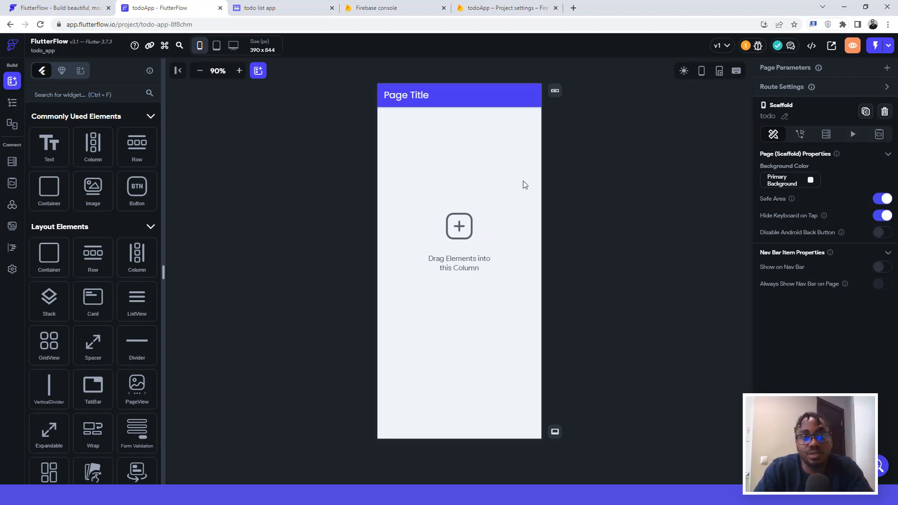
Step: After checking the wireframes, retitle the todo page's app bar to 'todo App' and select its column
click(285, 8)
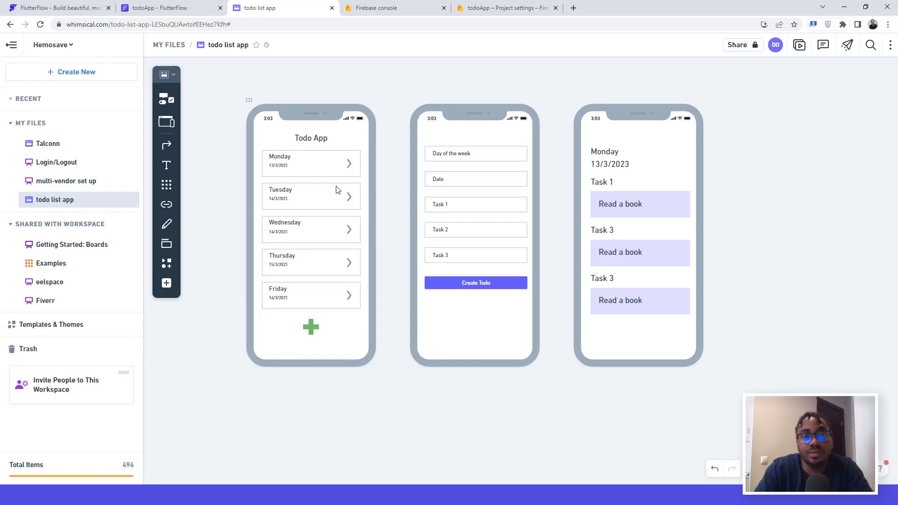
click(168, 10)
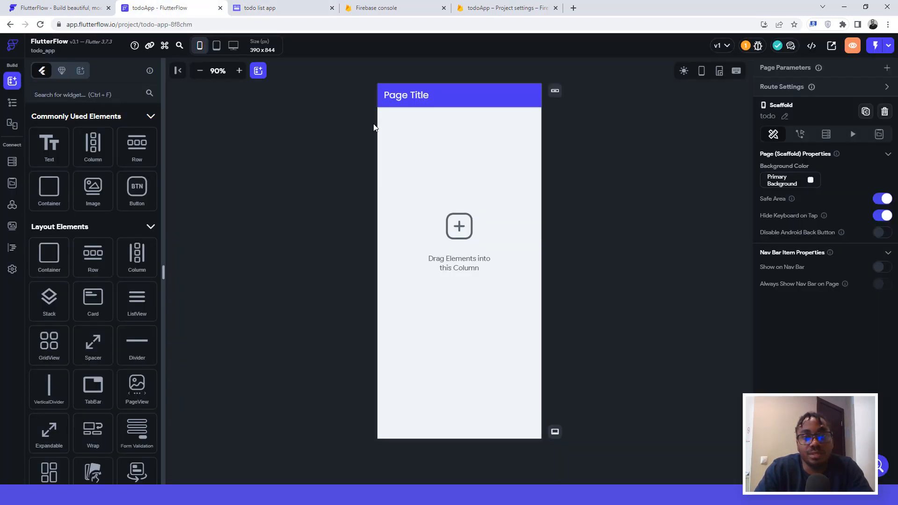
click(414, 96)
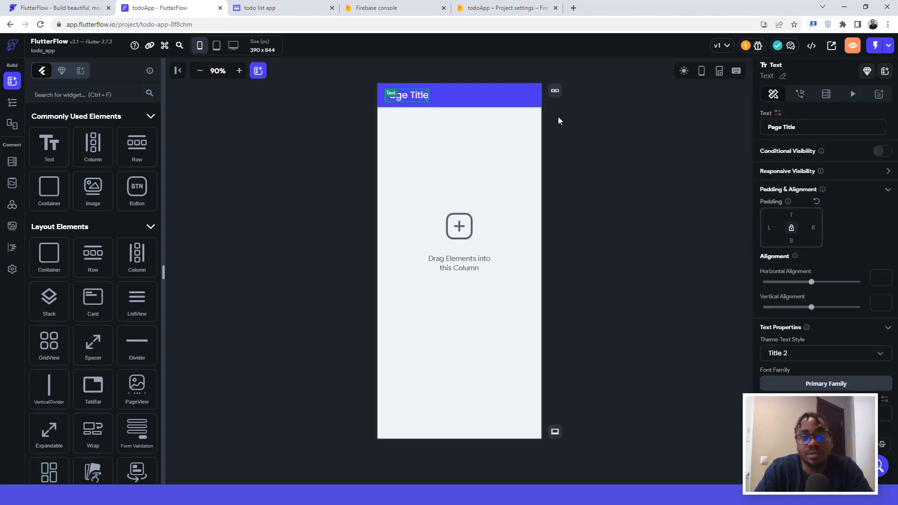
drag(797, 127, 768, 127)
click(768, 127)
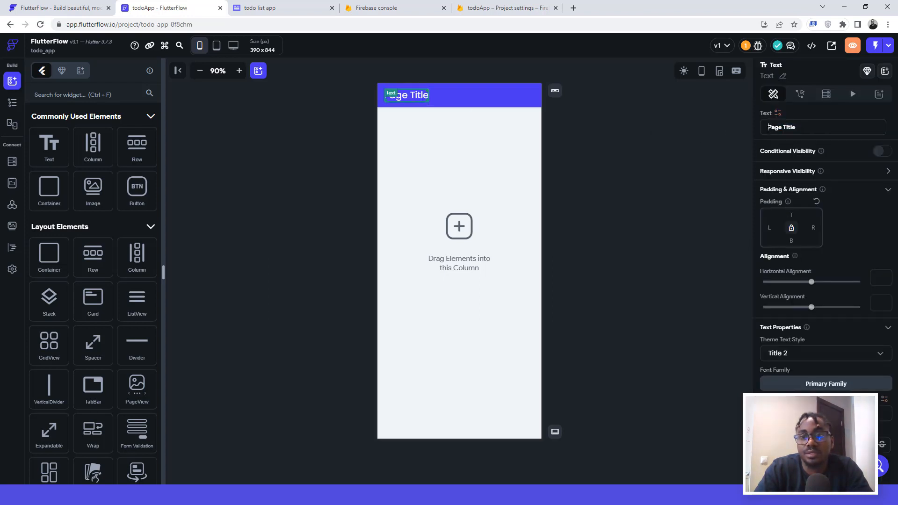
key(Delete)
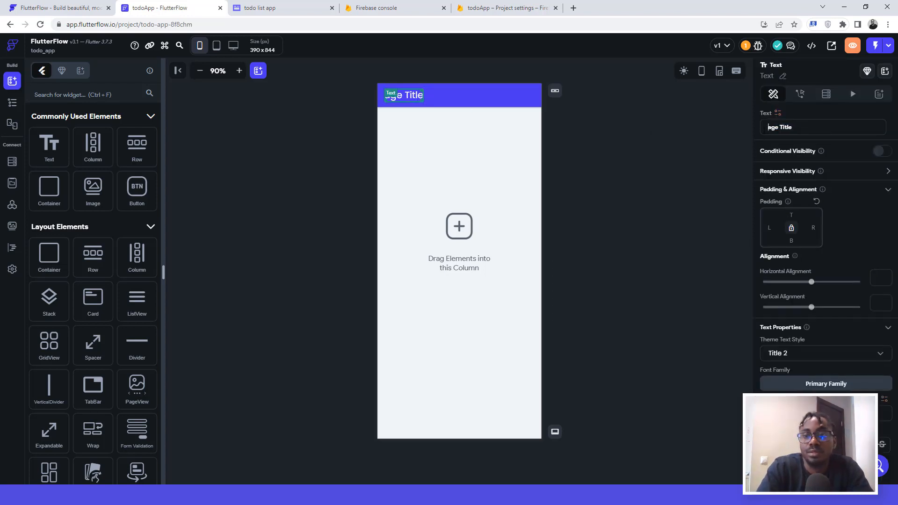
key(Delete)
key(Delete)
key(Delete)
key(Delete)
key(Delete)
key(Delete)
key(Delete)
key(Delete)
key(Delete)
text(to)
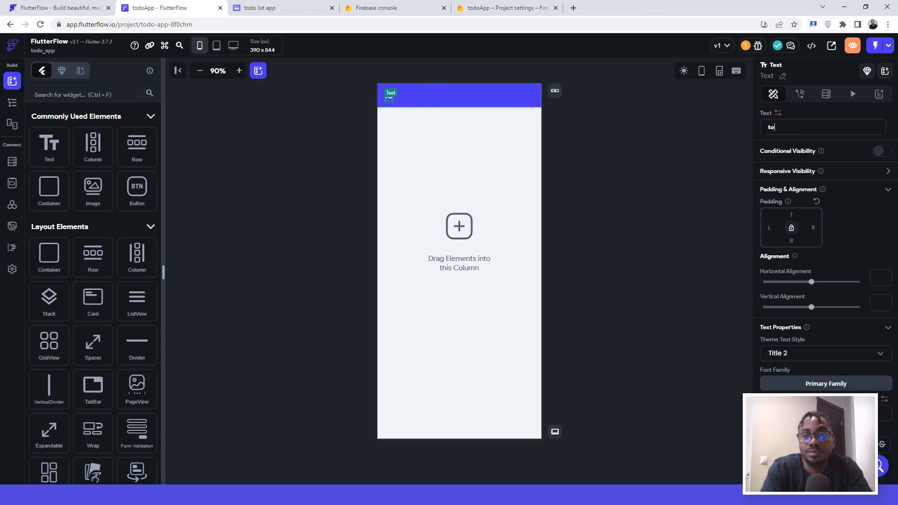
text(doApp)
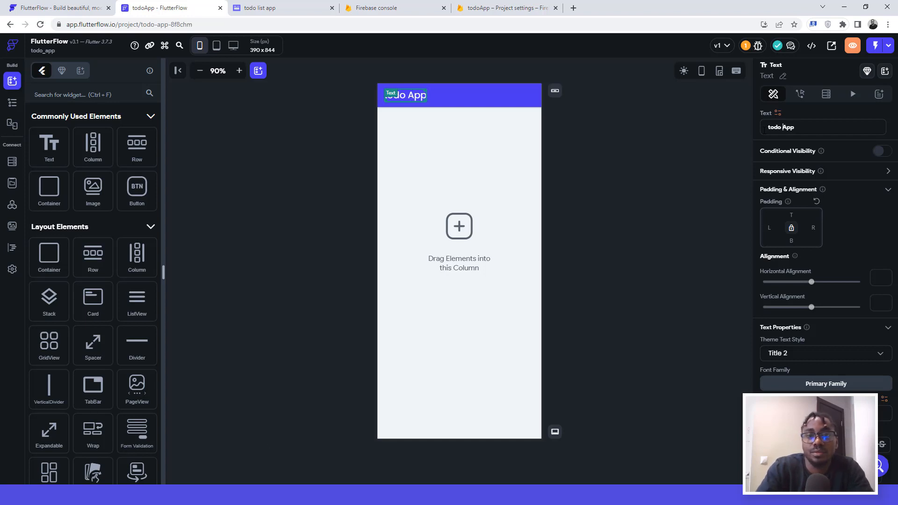
click(568, 113)
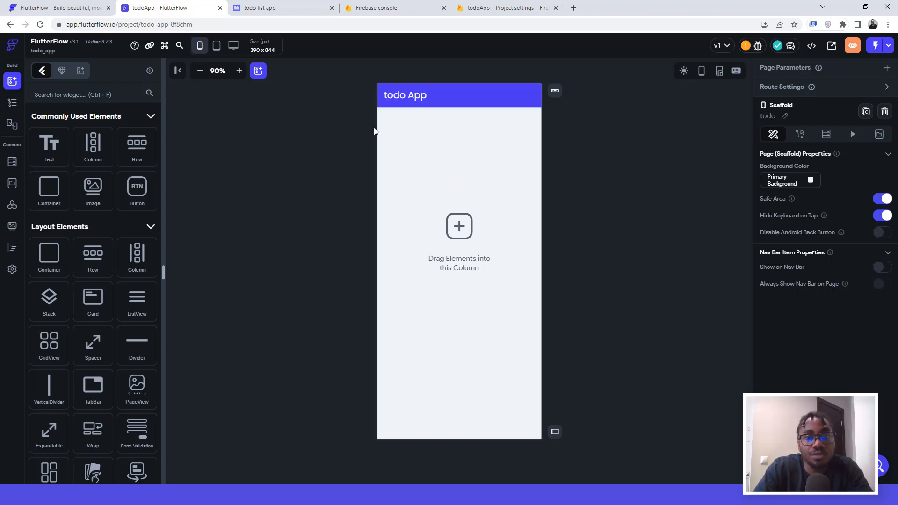
click(388, 134)
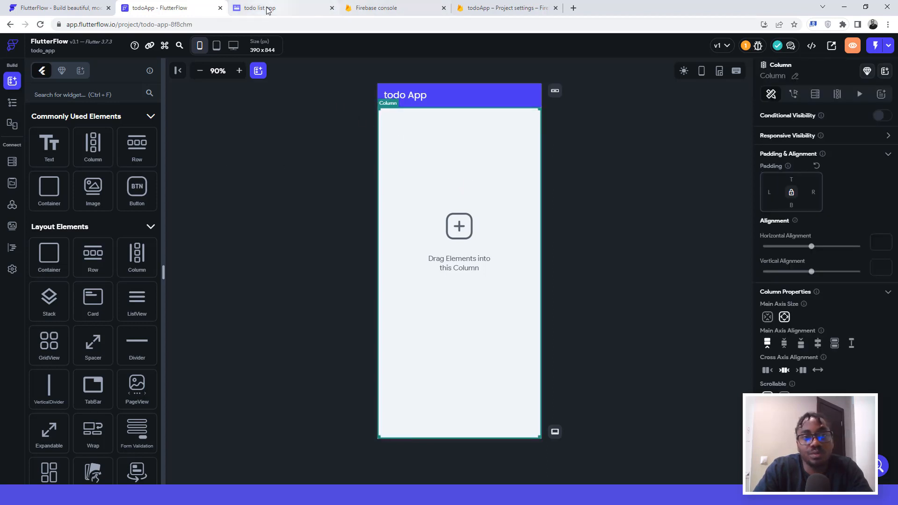
click(264, 5)
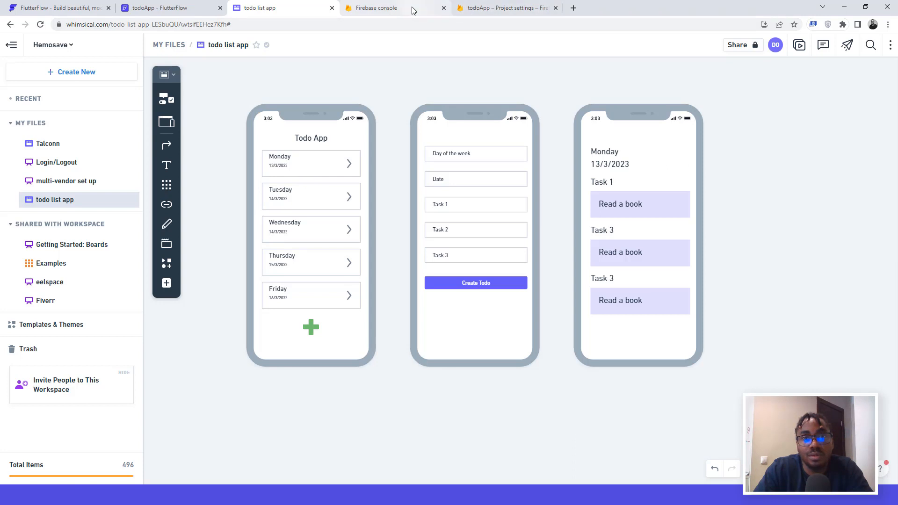
click(177, 4)
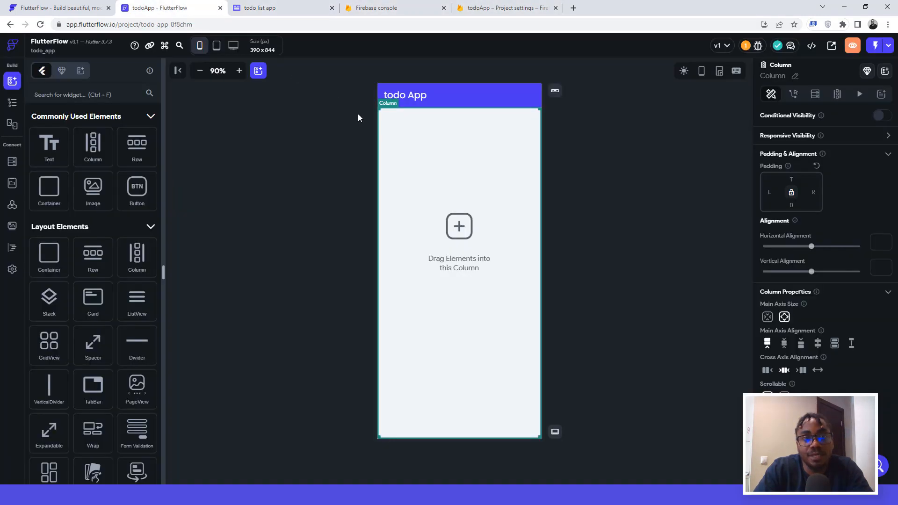
click(275, 7)
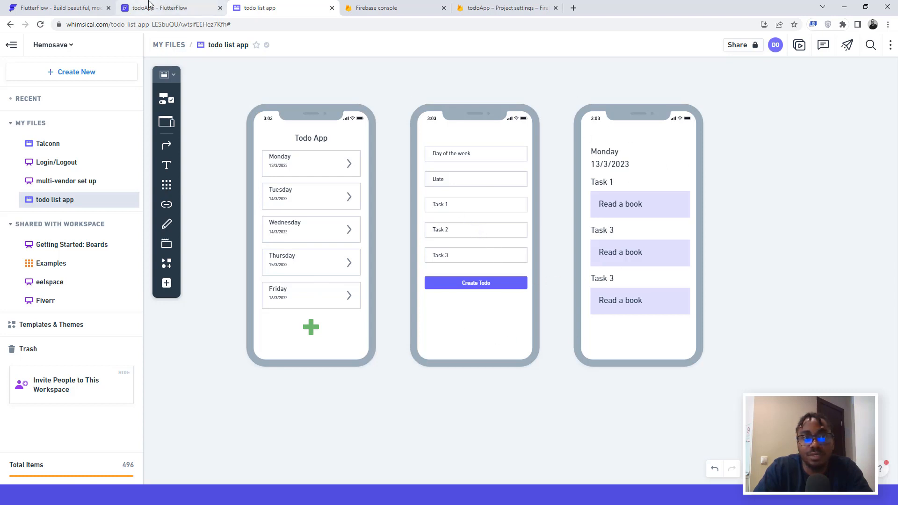
click(165, 7)
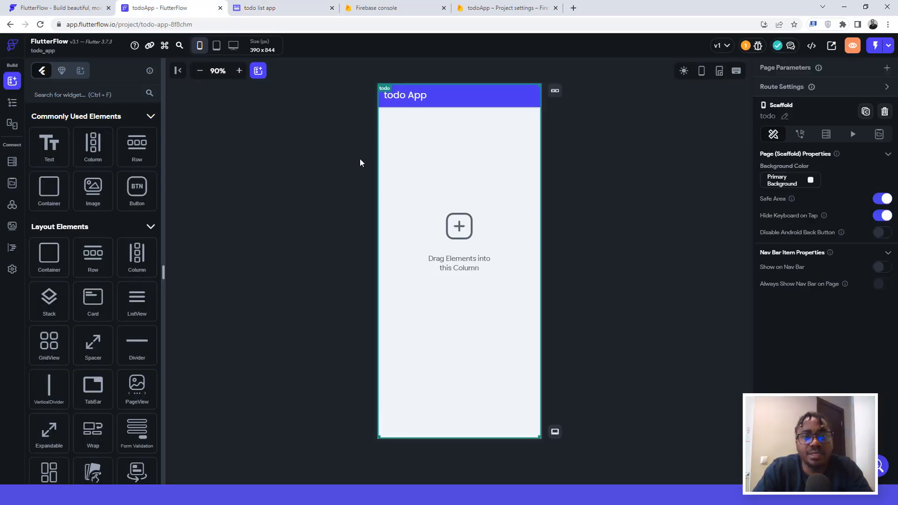
click(402, 170)
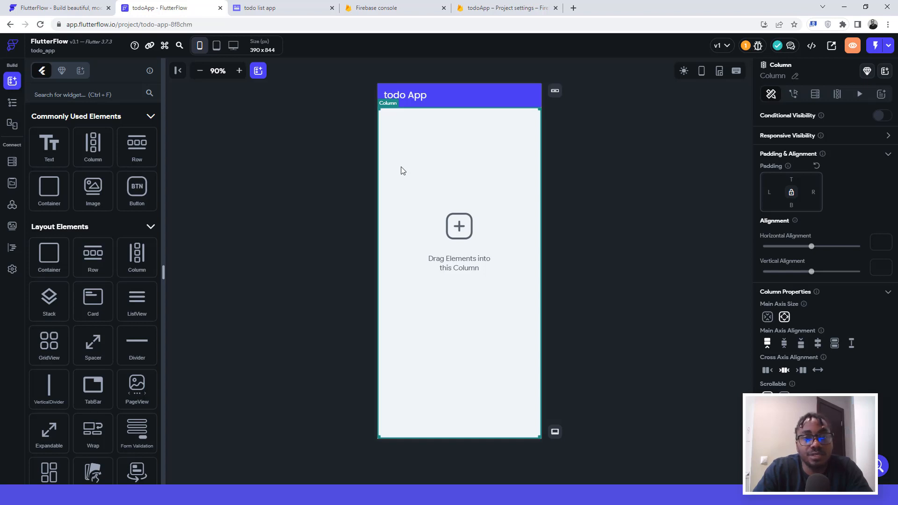
click(12, 103)
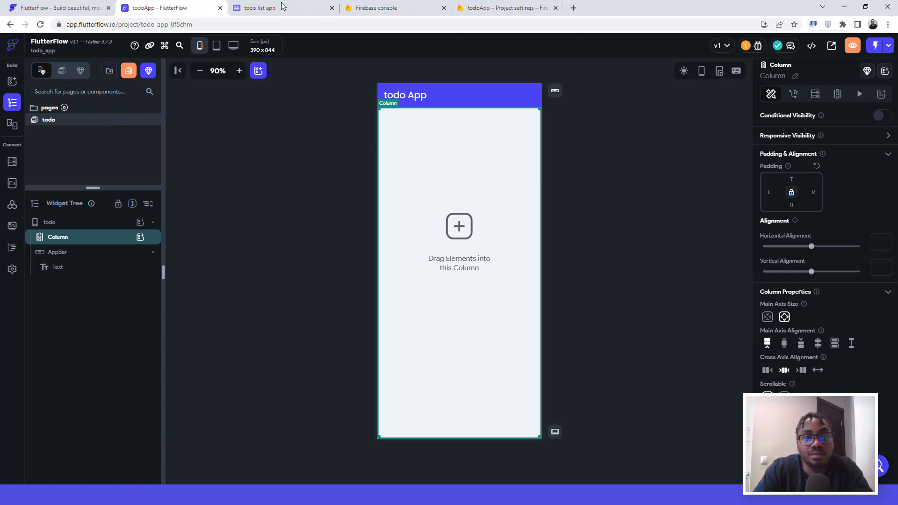
Step: Review the wireframe board and create-todo wireframe, then start adding a new page
click(262, 8)
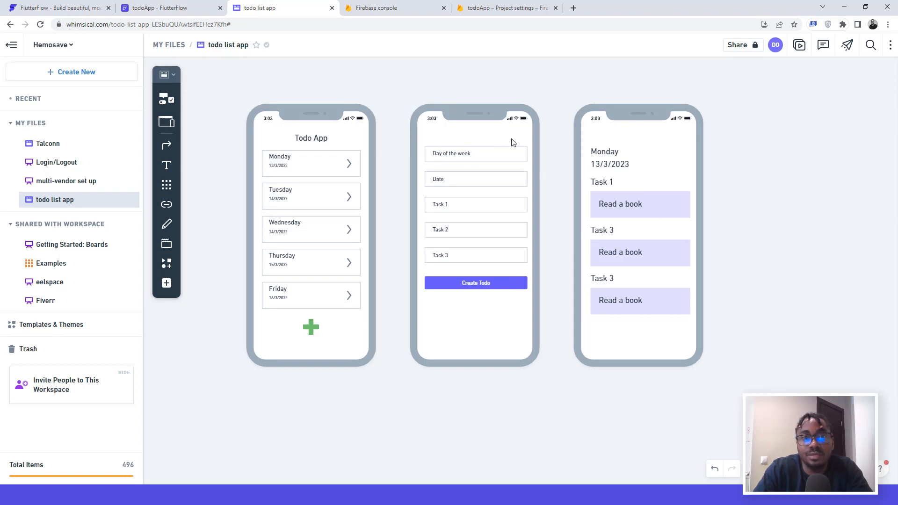
click(158, 8)
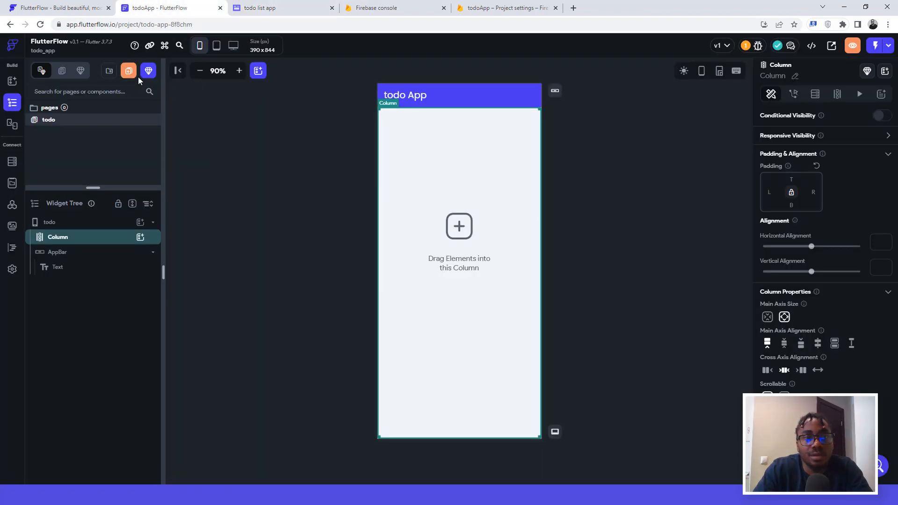
click(269, 8)
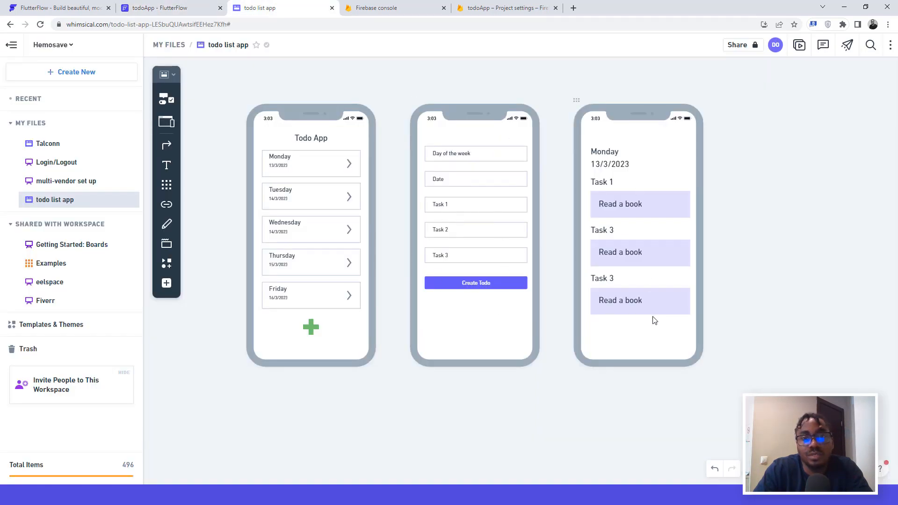
click(164, 8)
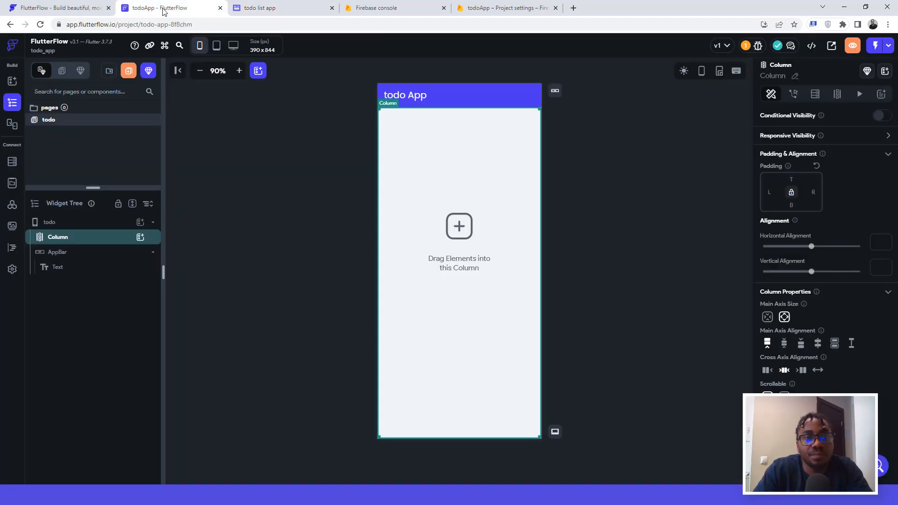
click(129, 71)
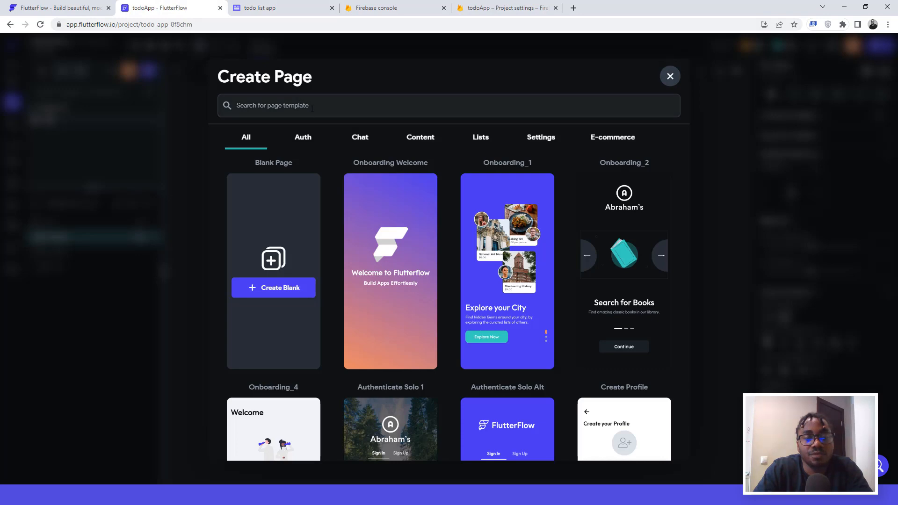
Step: Create a new blank page named createTodo
click(272, 290)
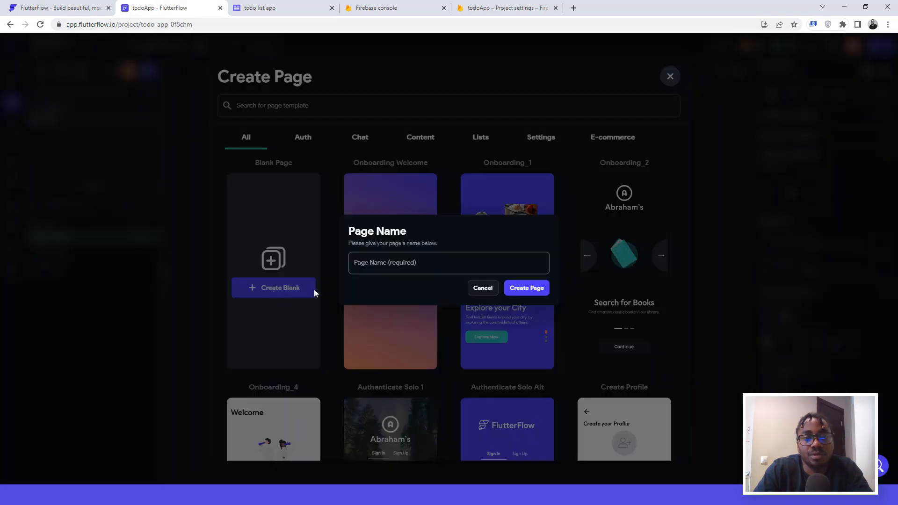
click(375, 263)
text(c)
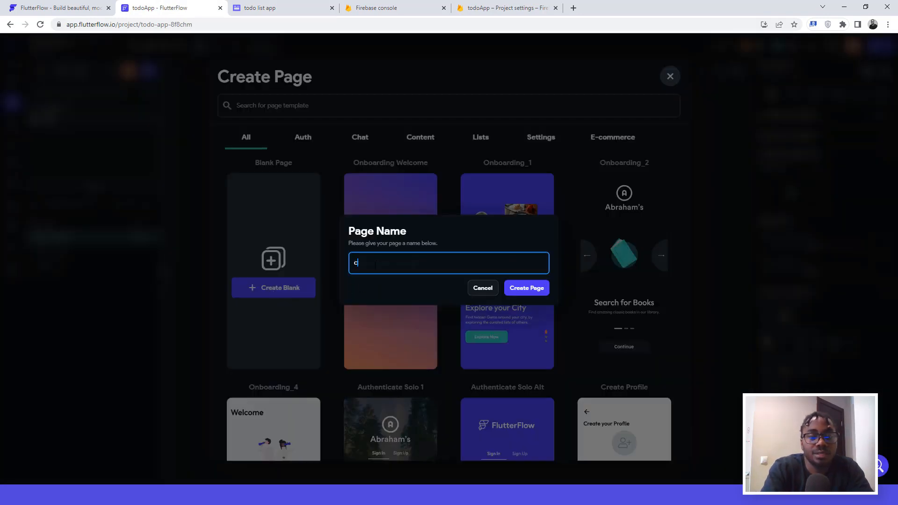
text(reateTodo)
click(524, 289)
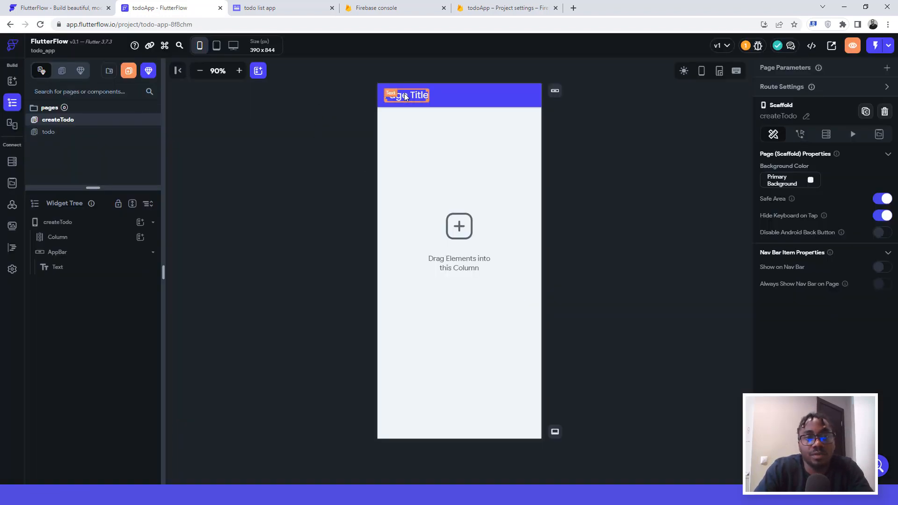
Step: Change the createTodo app bar title to 'Create Todo List' and select the page
click(405, 96)
key(ctrl+shift+Left)
key(ctrl+shift+Left)
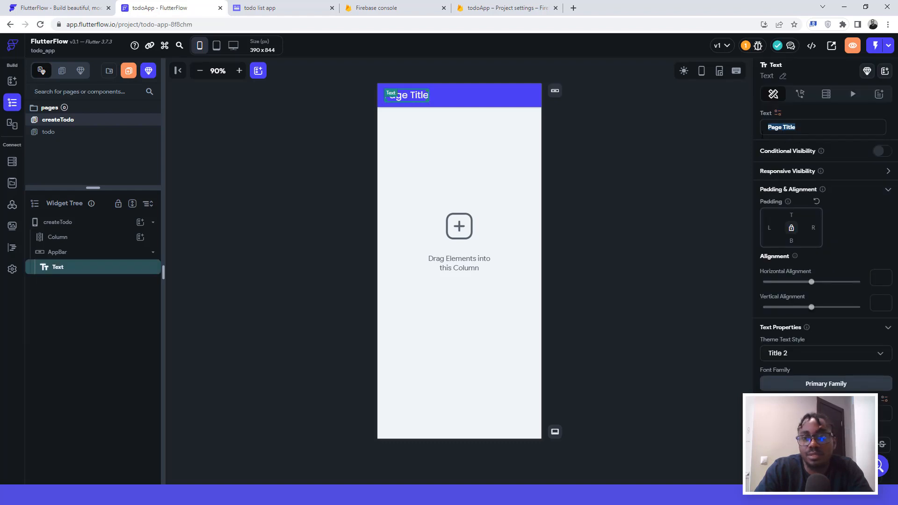
text(Create)
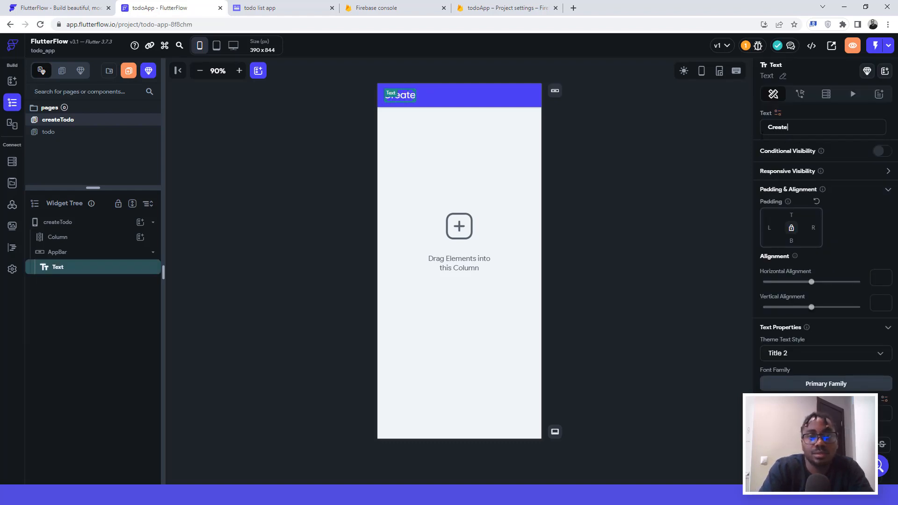
text( T)
key(BackSpace)
text(T)
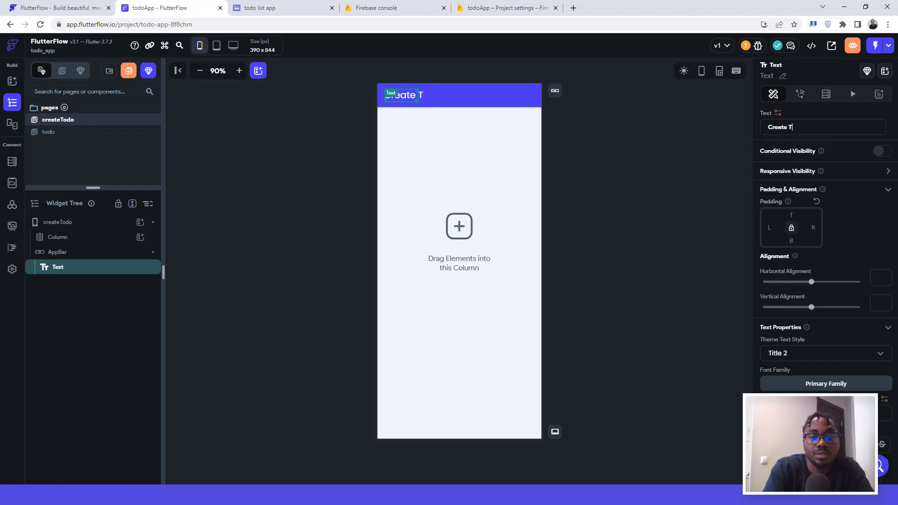
text(odo List)
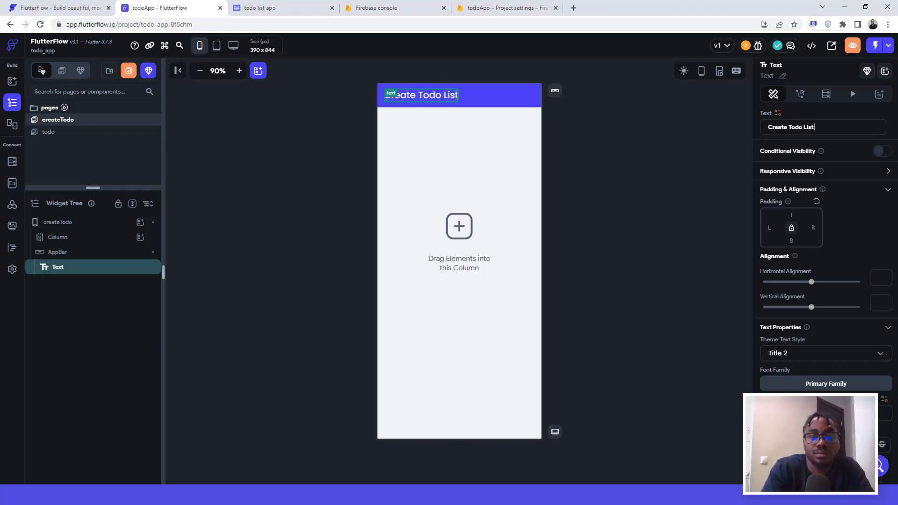
click(600, 136)
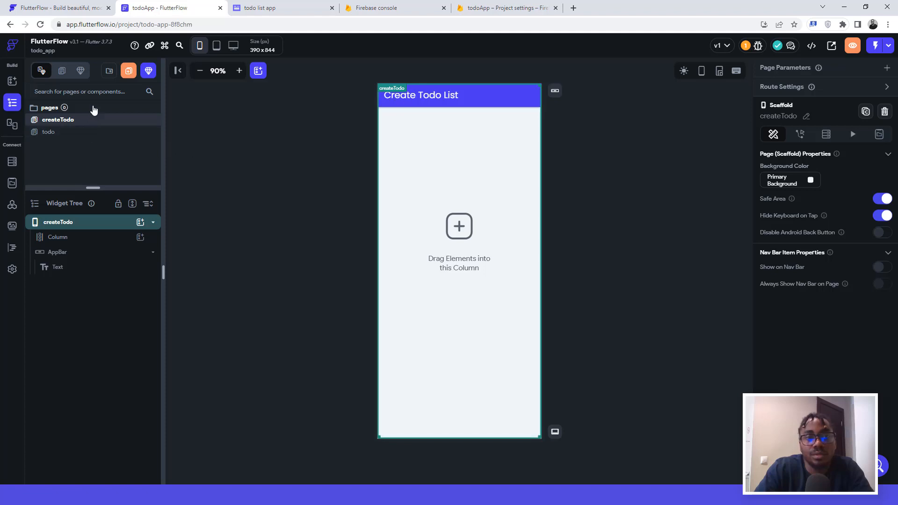
Step: Create a blank page named todoList
click(128, 72)
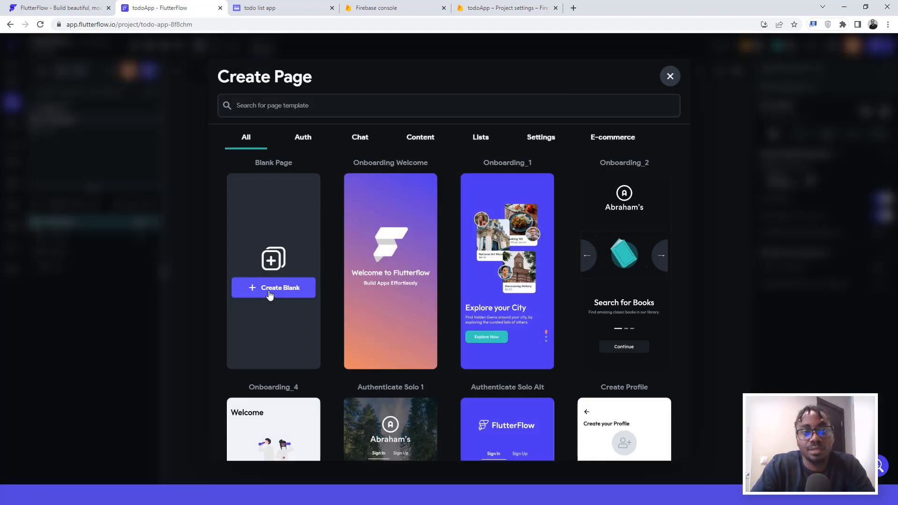
click(273, 291)
click(390, 269)
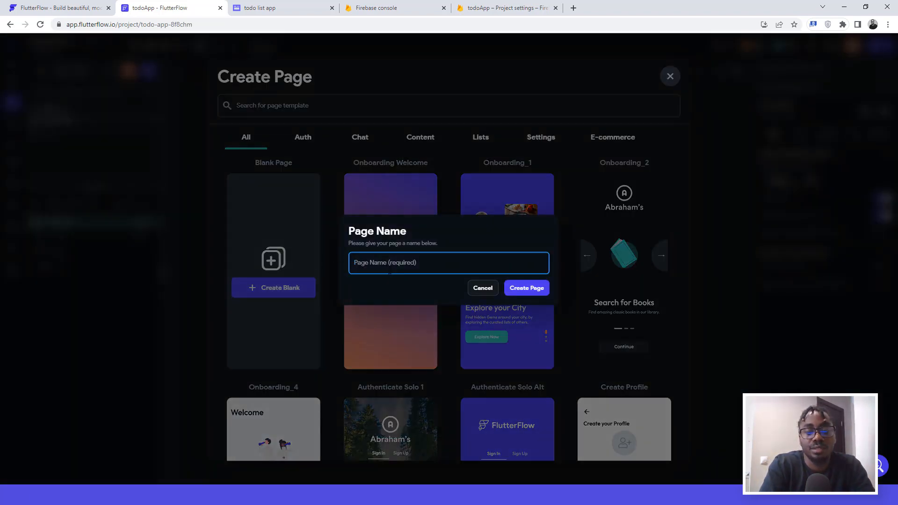
text(to)
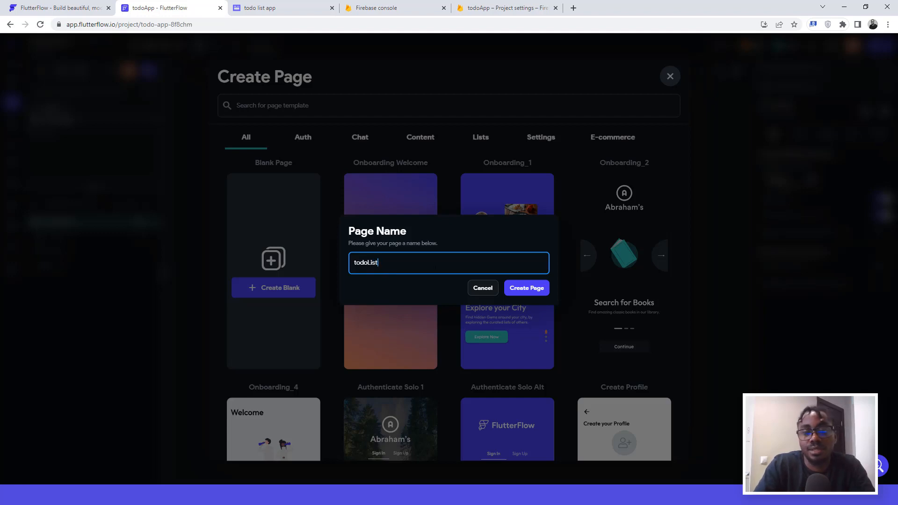
text(doList)
click(527, 288)
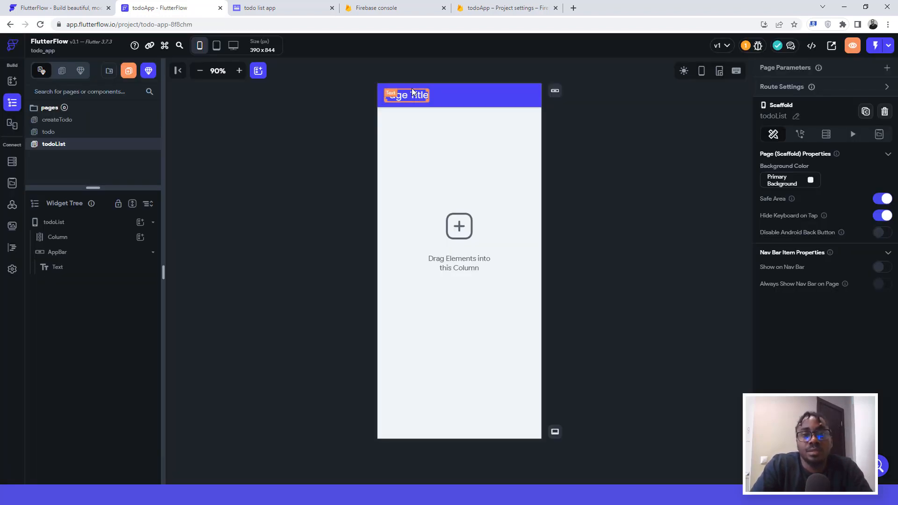
Step: Change the todoList app bar title to 'Todo List'
click(423, 95)
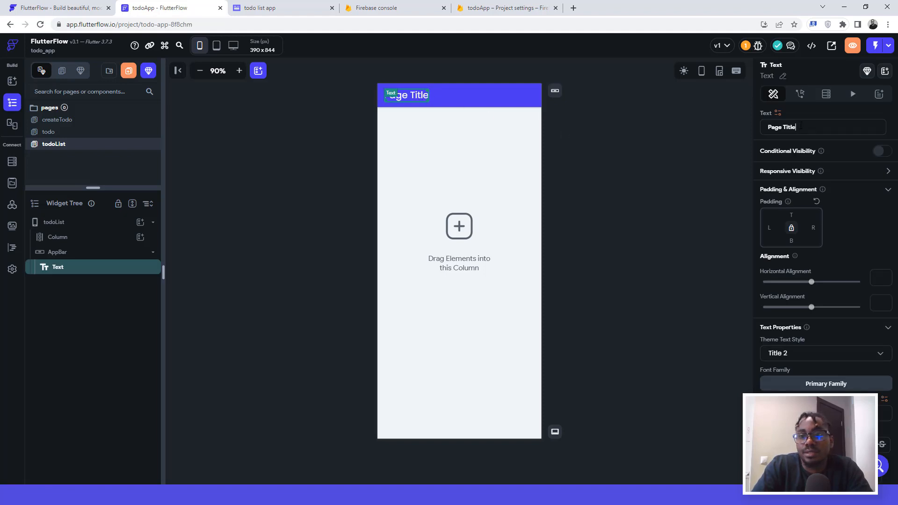
drag(801, 126, 759, 135)
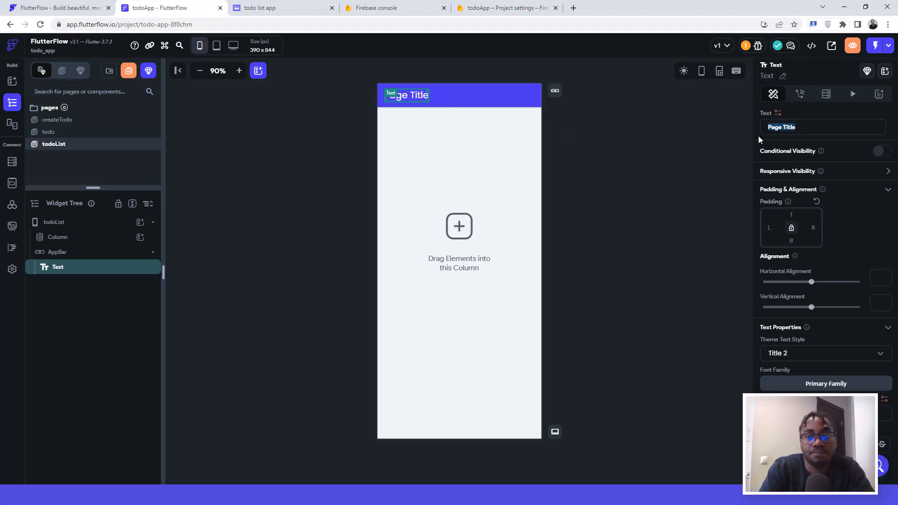
text(Tod)
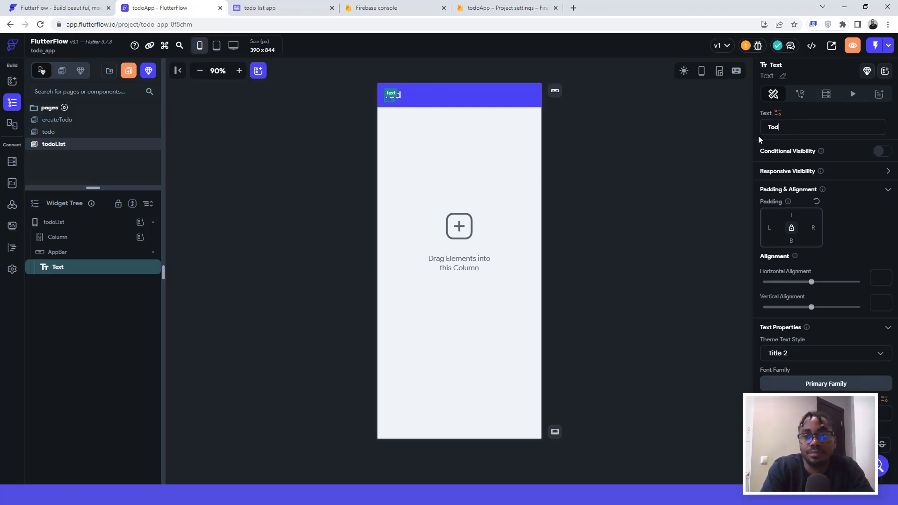
text(o Lost)
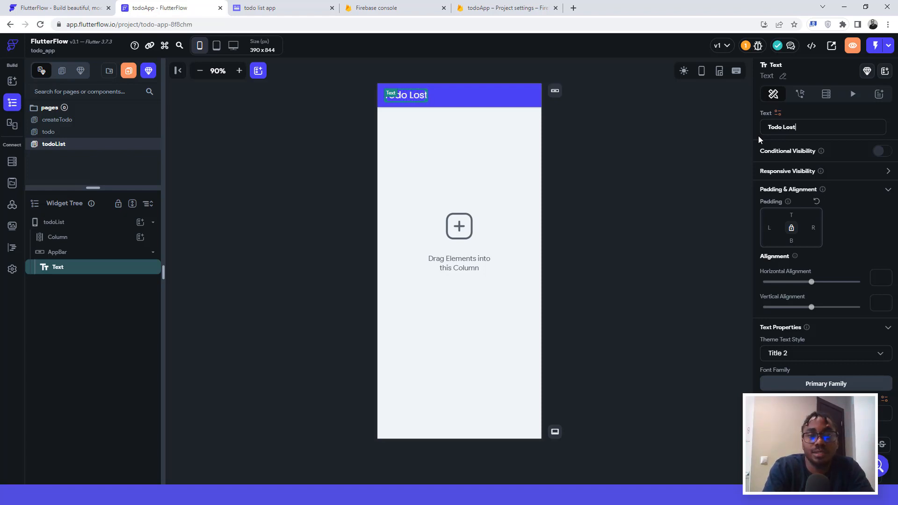
key(BackSpace)
key(BackSpace)
key(BackSpace)
text(ist)
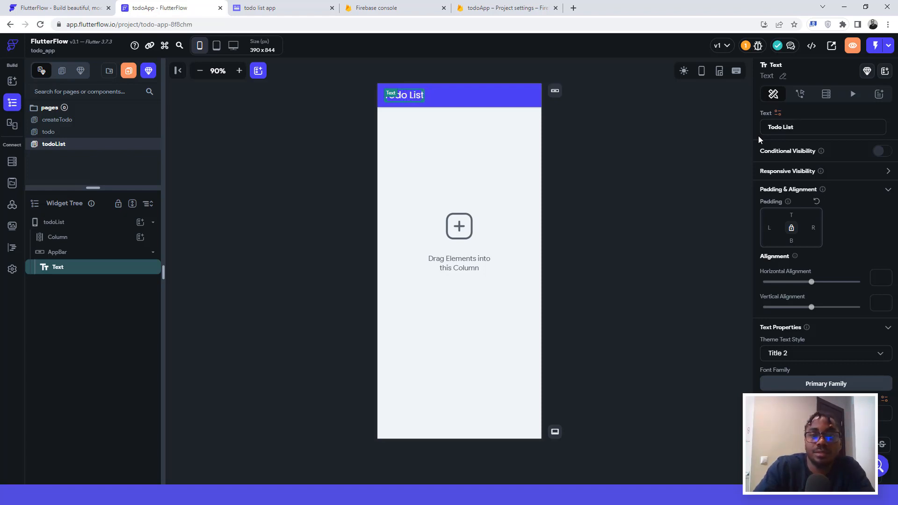
click(583, 135)
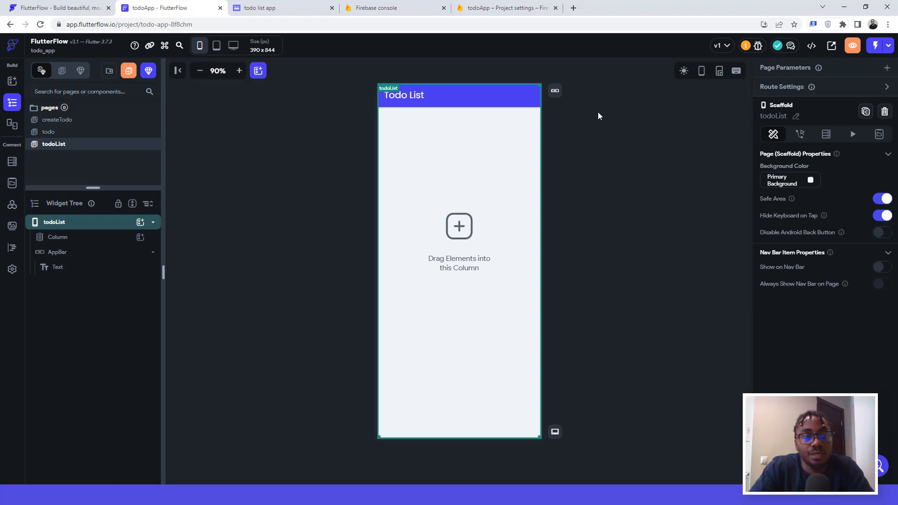
Step: Select the todo page's main Column, check the Whimsical mockups, and list widgets to add inside it
click(61, 133)
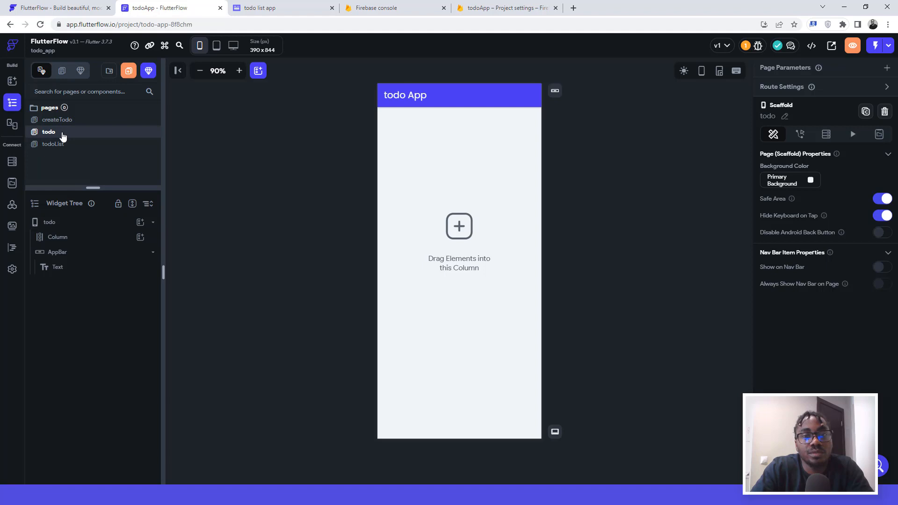
click(379, 143)
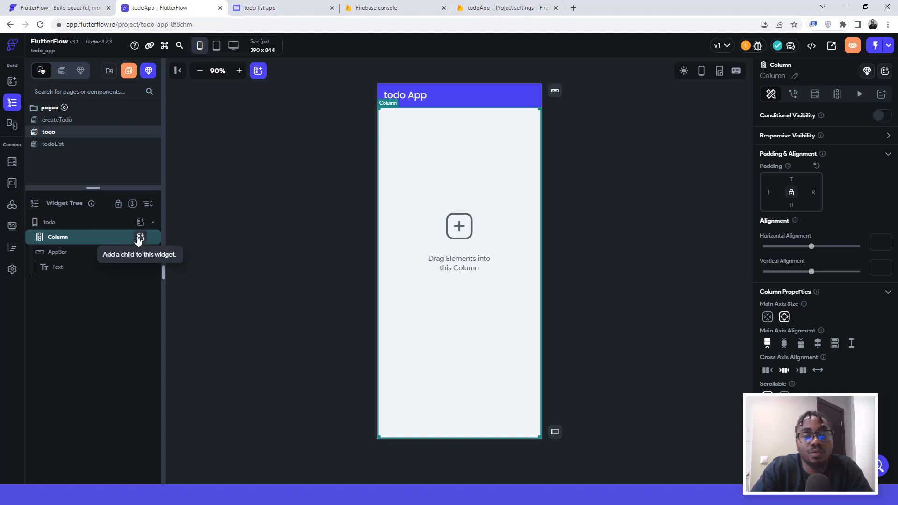
click(262, 8)
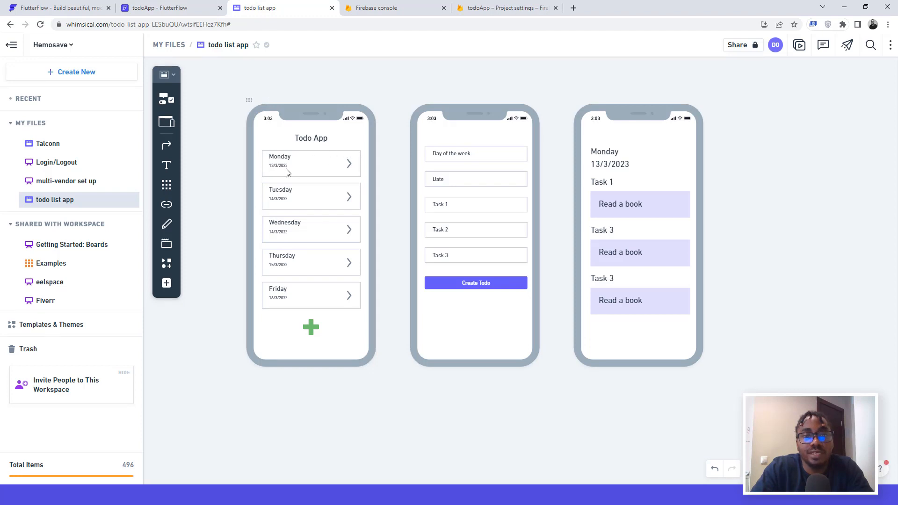
click(164, 5)
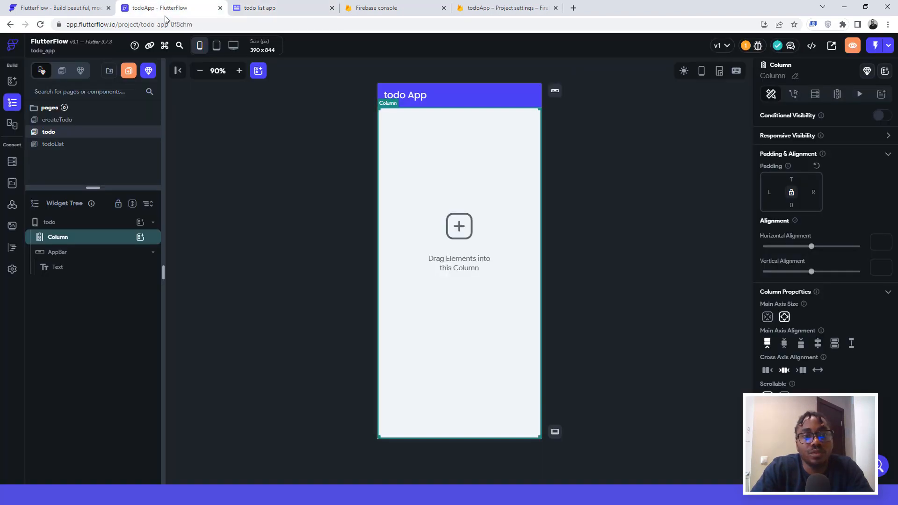
click(139, 238)
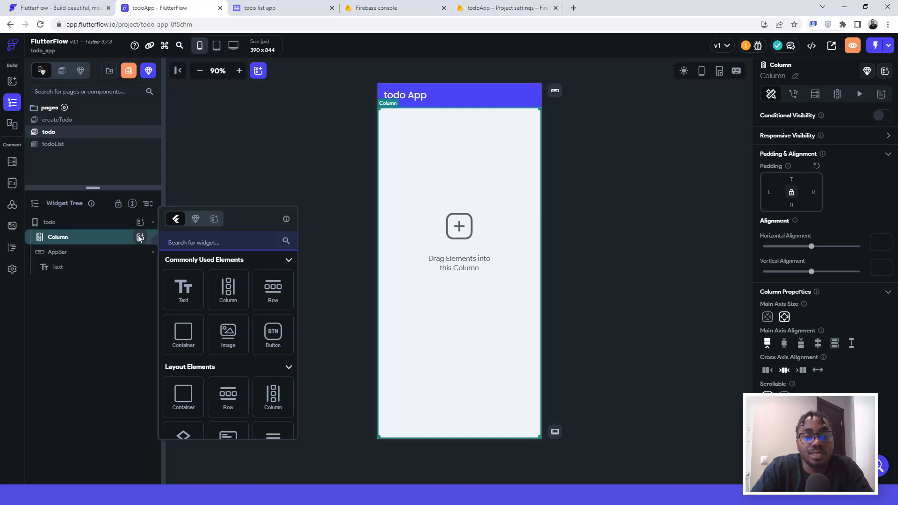
Step: Add a Container inside the todo page's Column with 16 top and left padding, keeping its default expansion
click(186, 338)
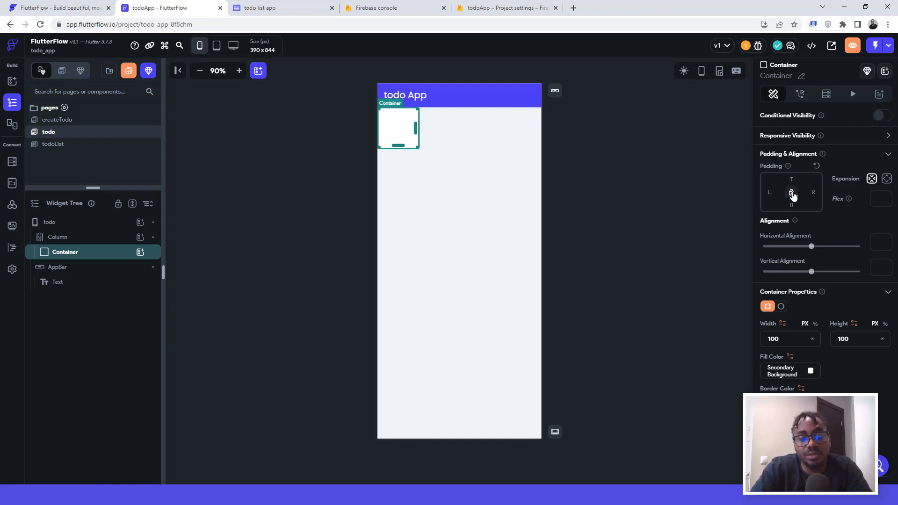
text(16)
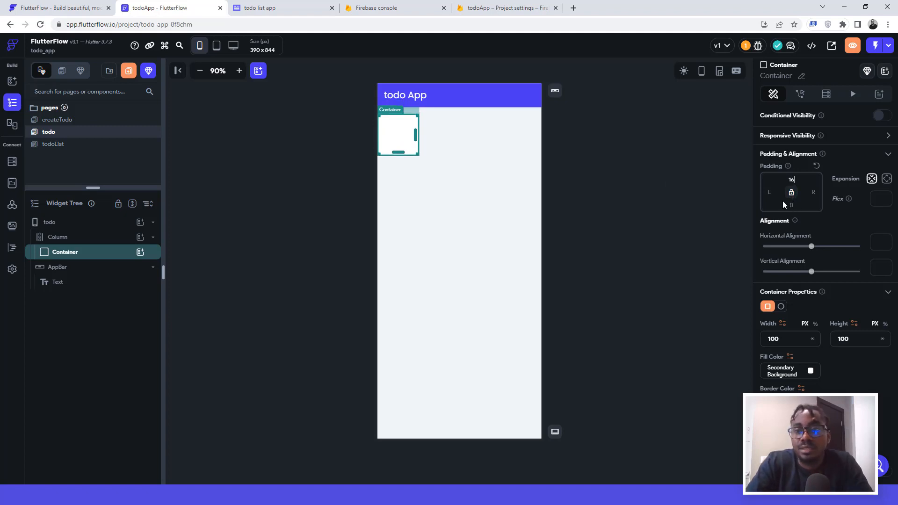
click(765, 189)
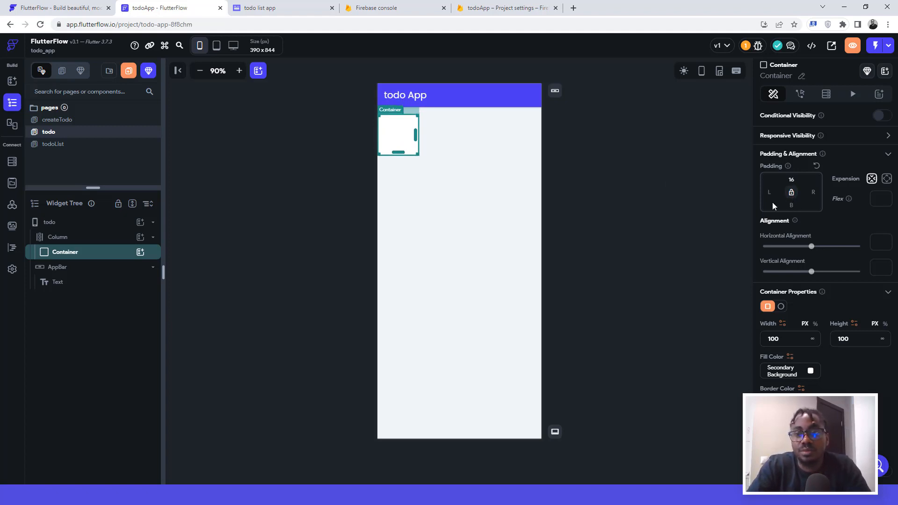
text(1)
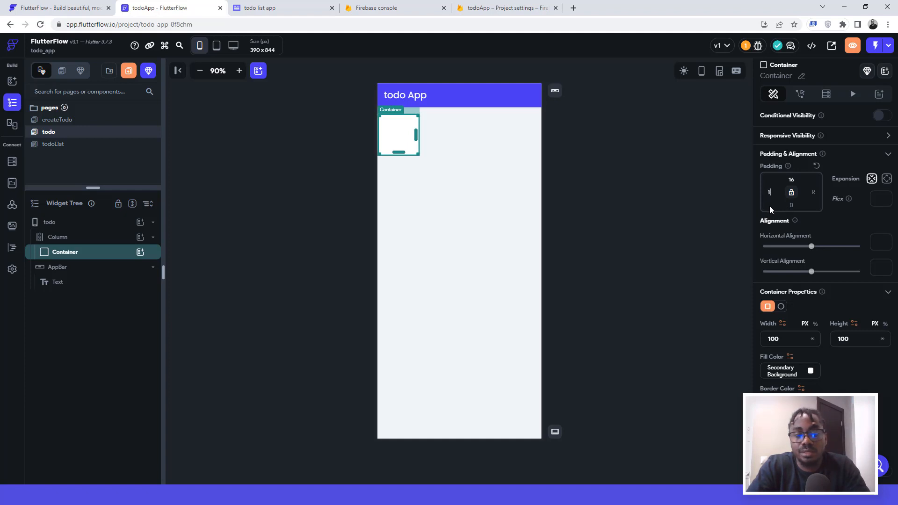
text(6)
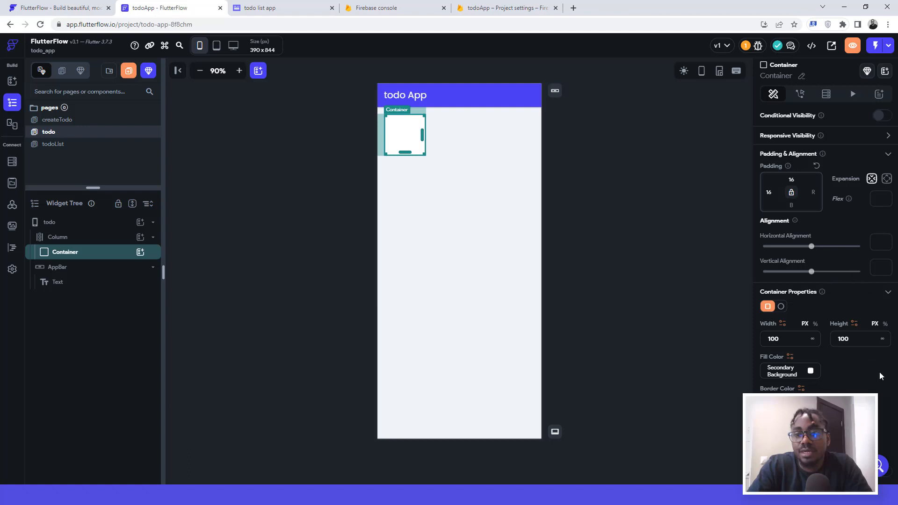
click(886, 179)
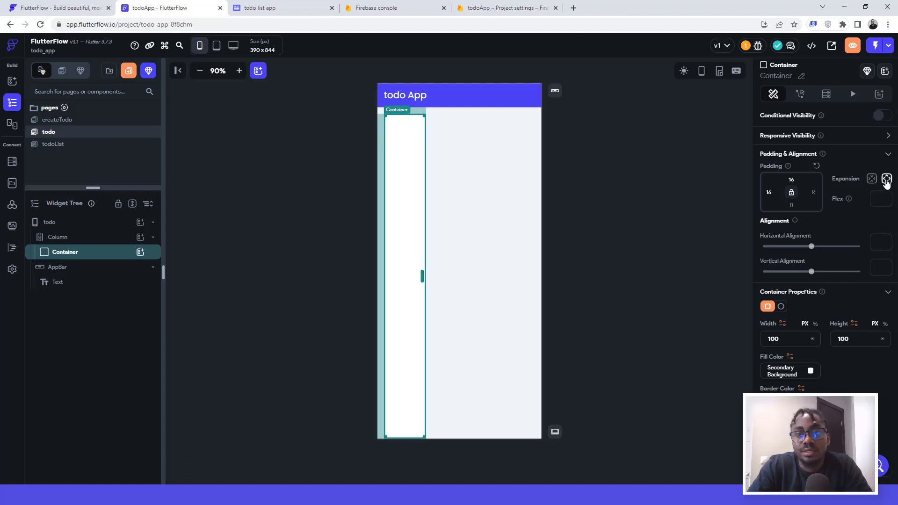
click(872, 179)
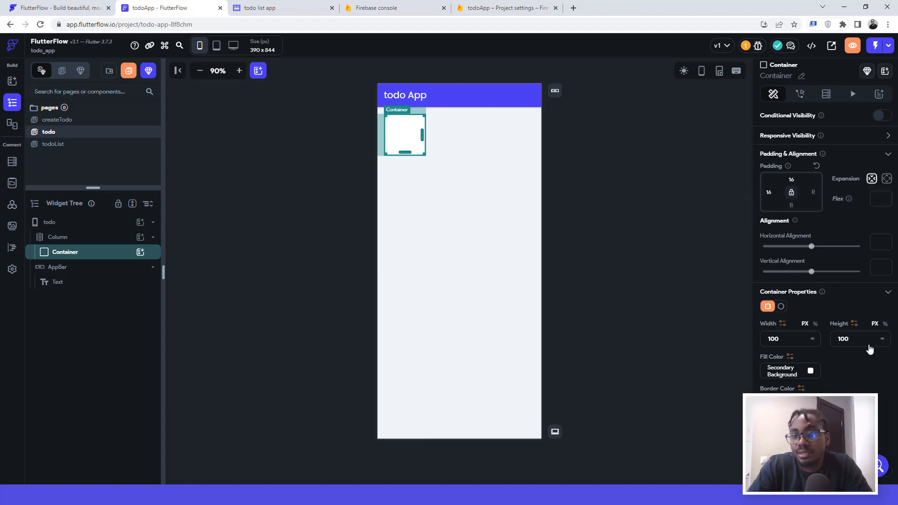
Step: Set the container's width to 360 and compare it against the Whimsical wireframes
scroll(855, 368, down, 1)
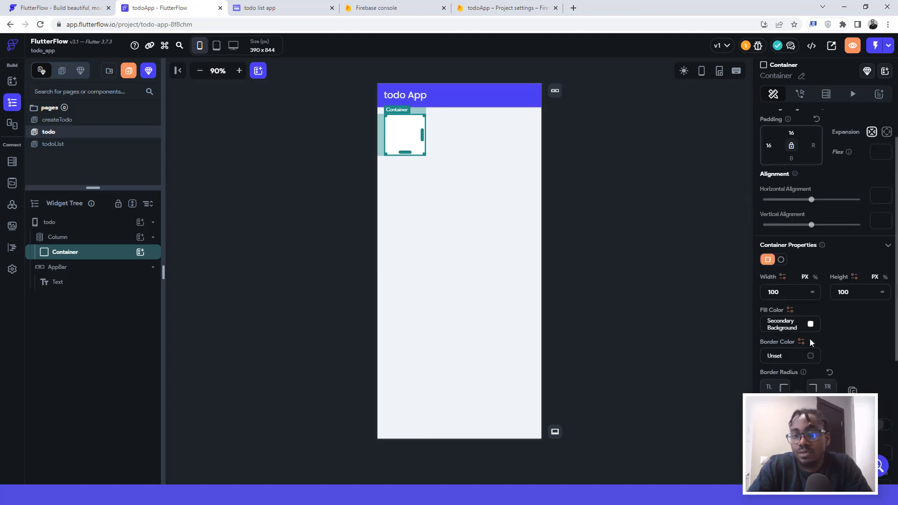
click(795, 292)
key(ctrl+a)
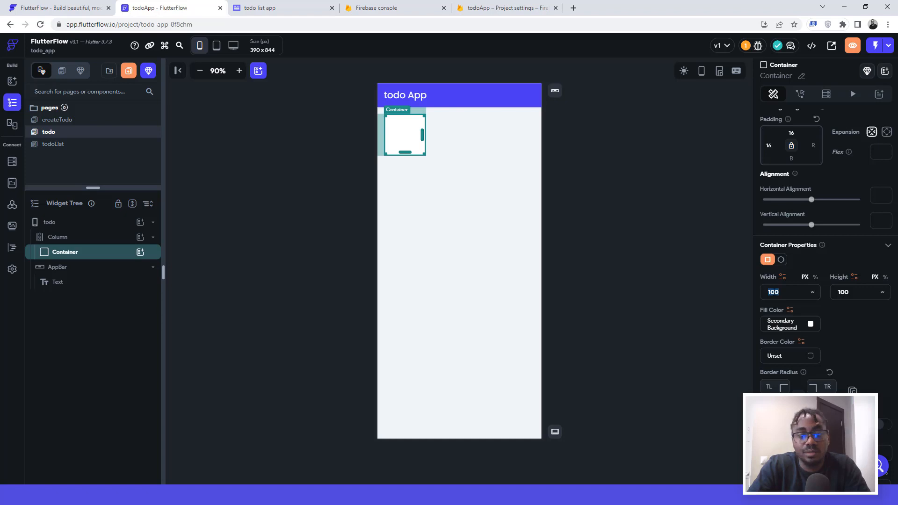
text(360)
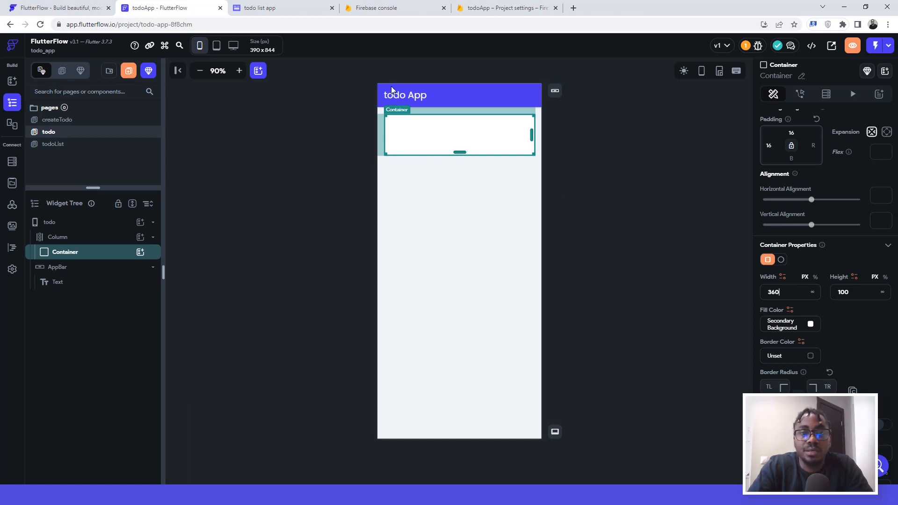
click(283, 8)
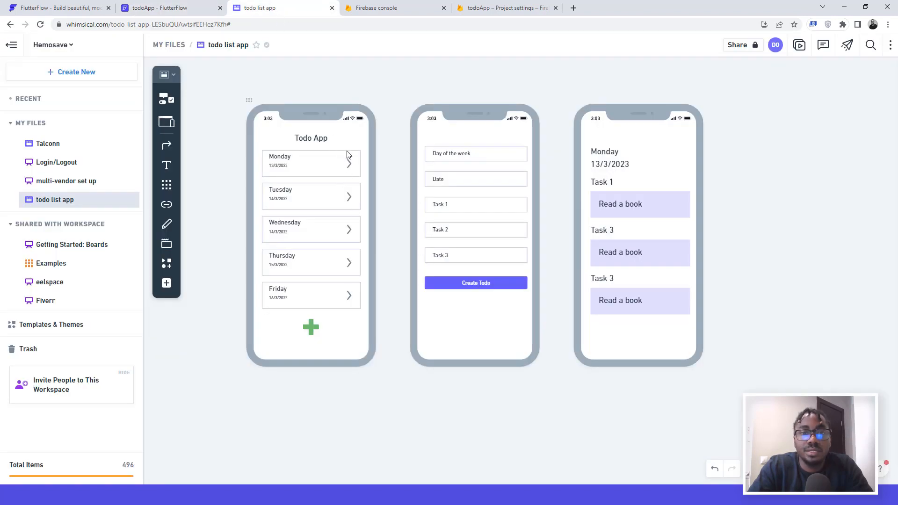
click(165, 9)
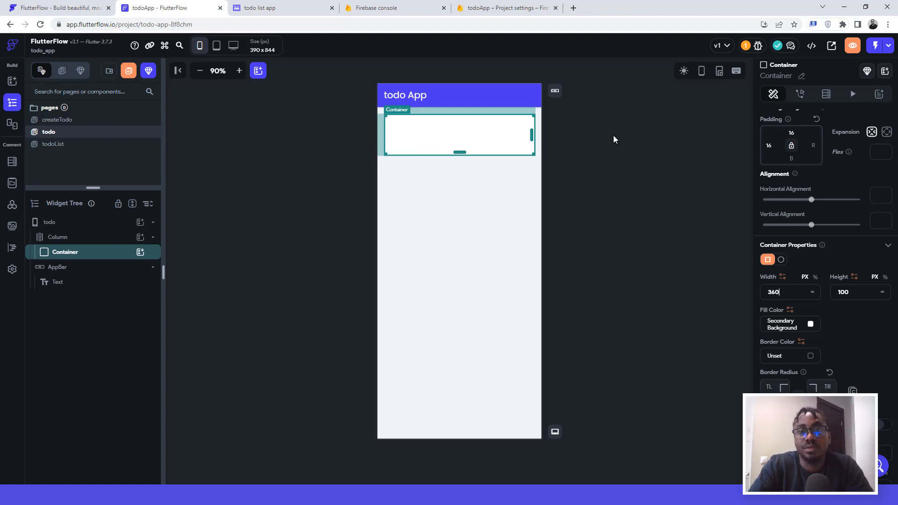
click(598, 146)
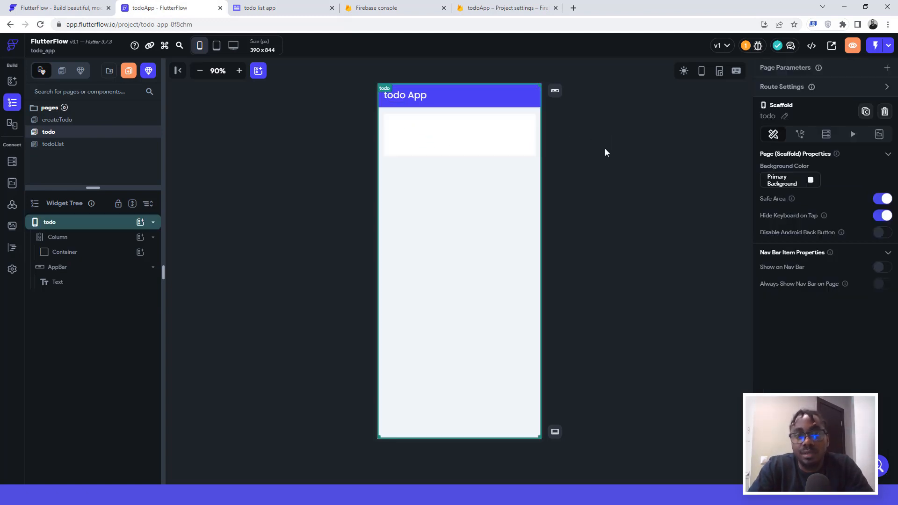
click(500, 130)
click(568, 142)
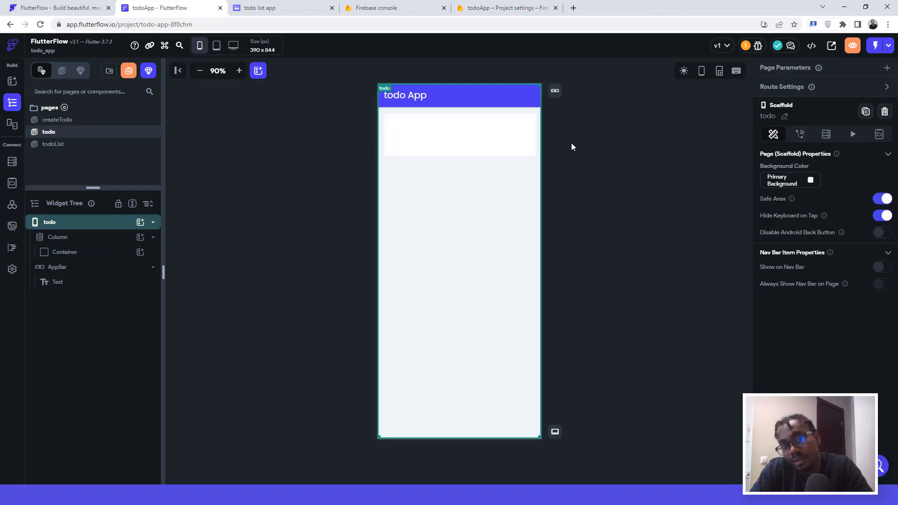
click(510, 142)
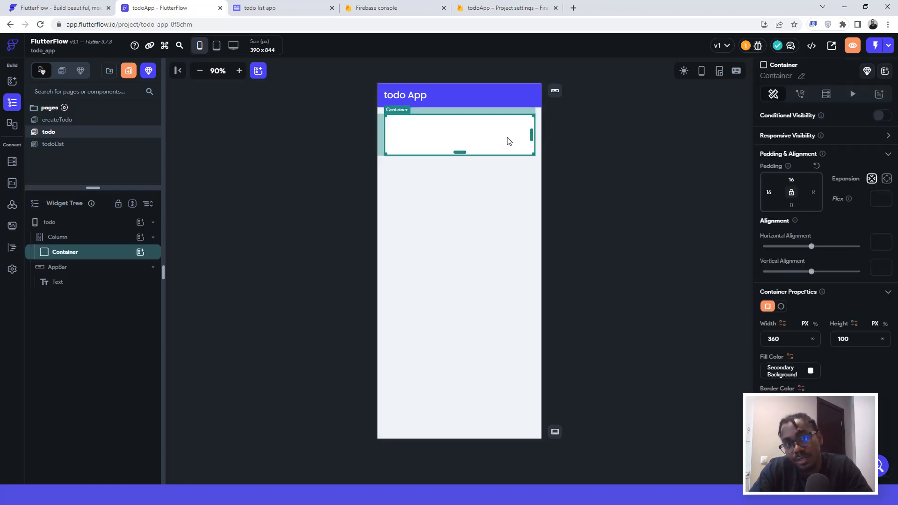
Step: Give the container 16 px of right padding and check its spacing
click(482, 243)
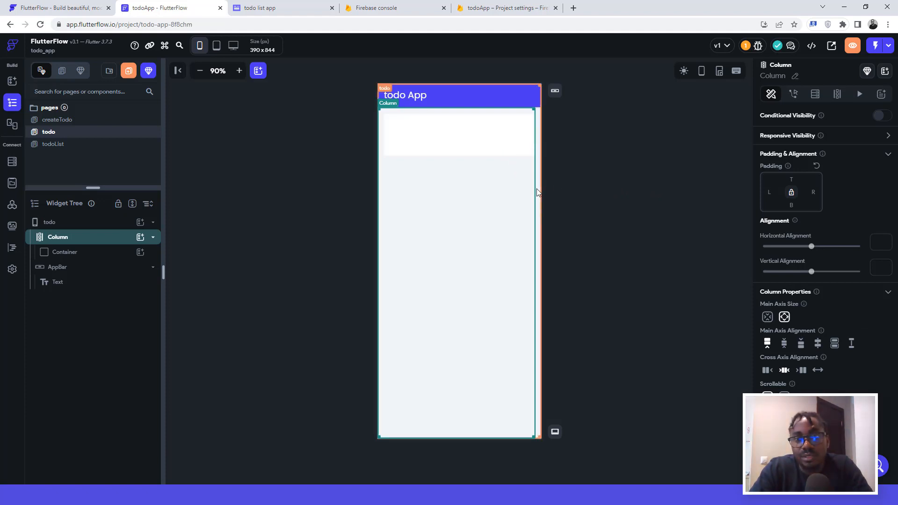
click(486, 127)
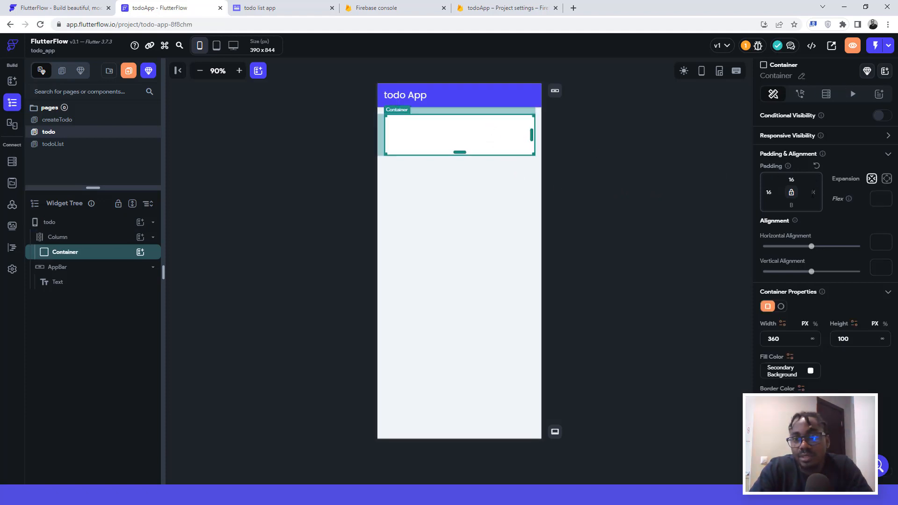
text(16)
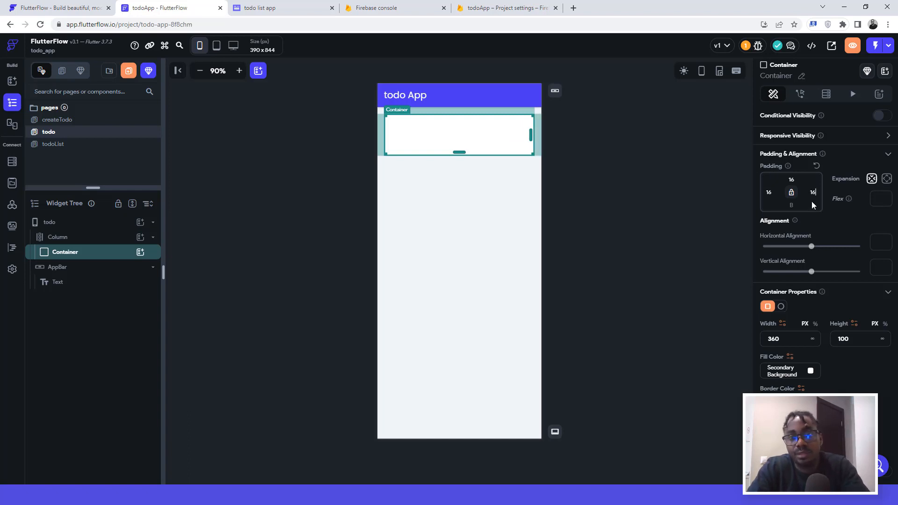
click(605, 135)
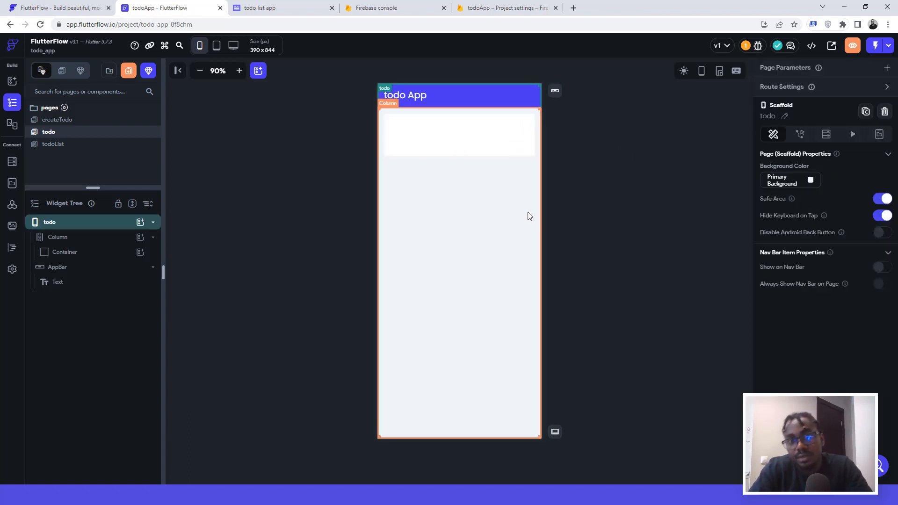
click(453, 142)
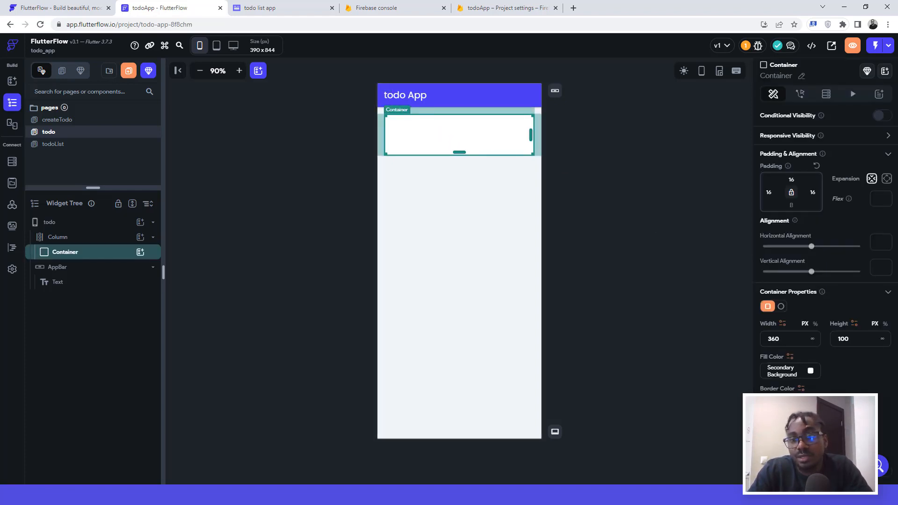
Step: Fill the container with the Primary theme colour and compare it with the Whimsical wireframes
click(811, 372)
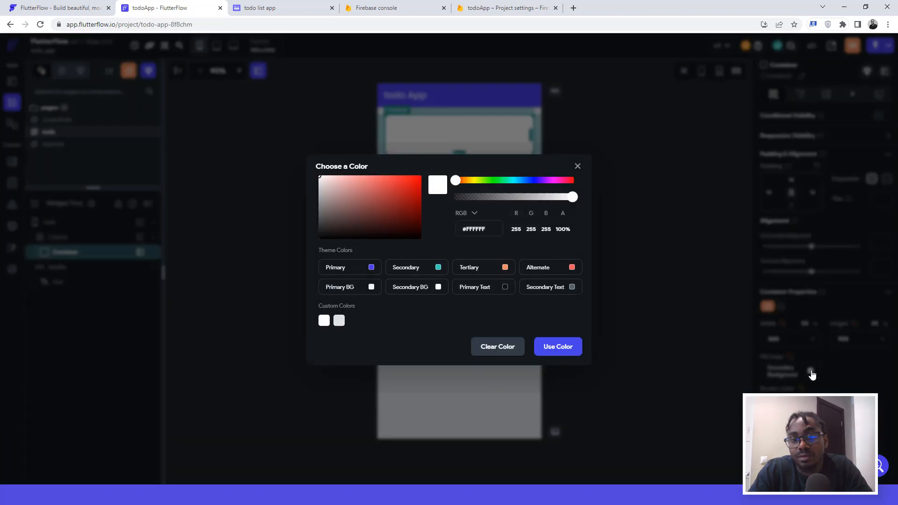
click(372, 268)
click(628, 156)
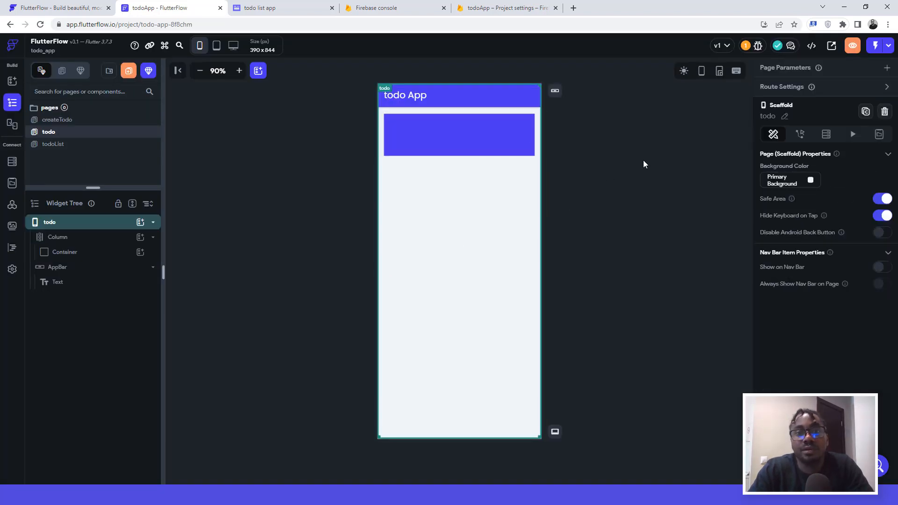
click(453, 139)
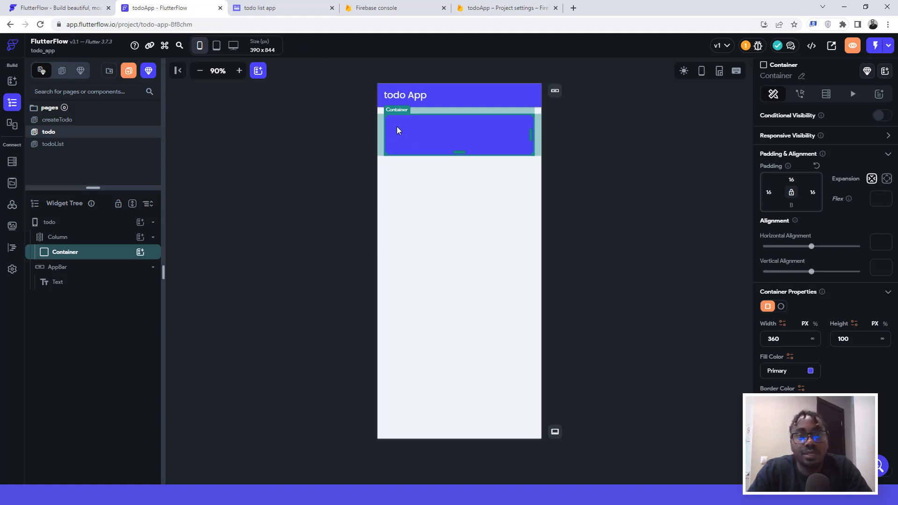
click(273, 8)
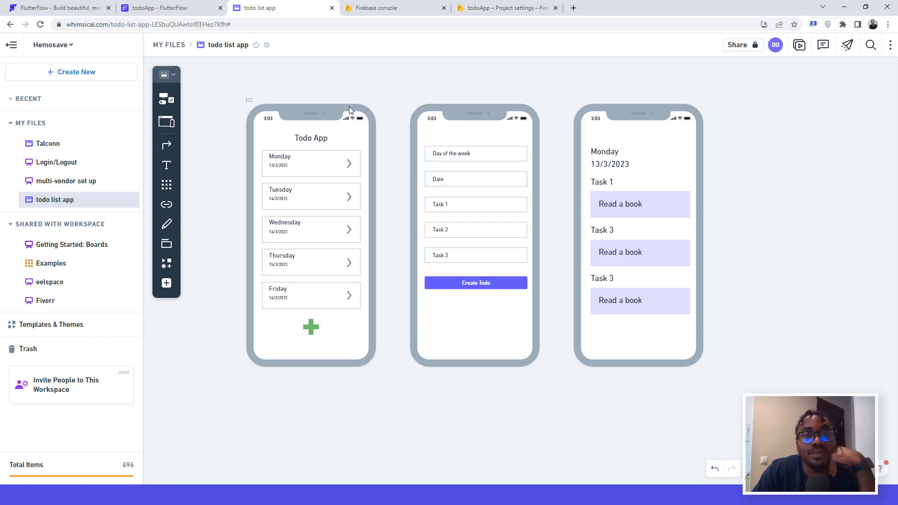
Step: Switch from the Whimsical wireframes back to the FlutterFlow todo page editor
click(160, 8)
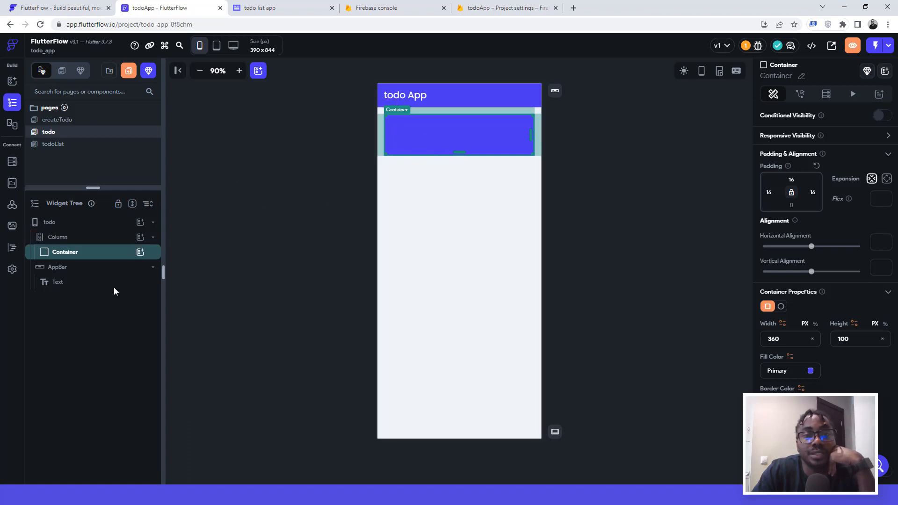
Step: Place a Column inside the blue Container with linked 16 px padding on all sides
click(140, 253)
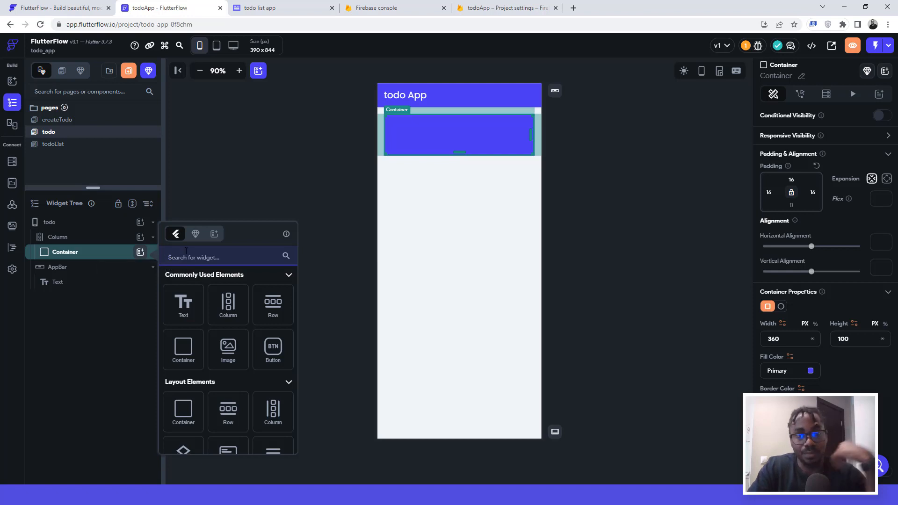
click(227, 310)
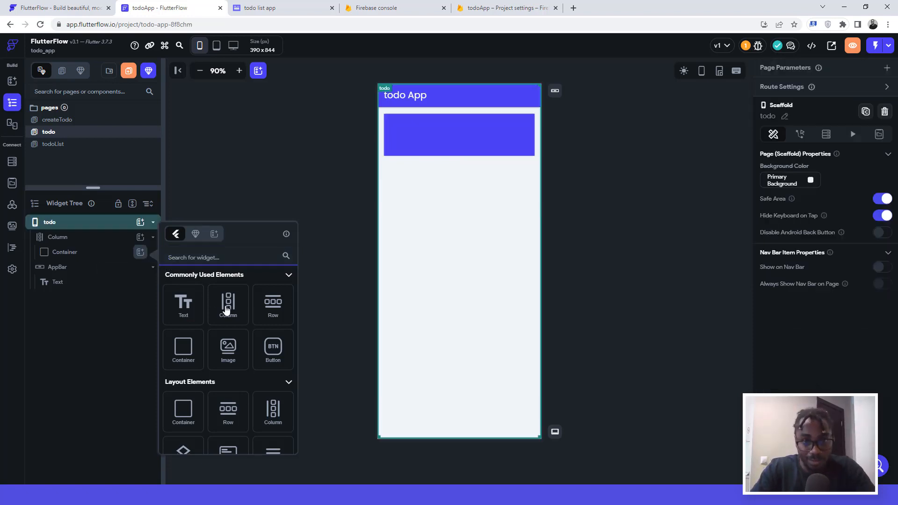
click(226, 309)
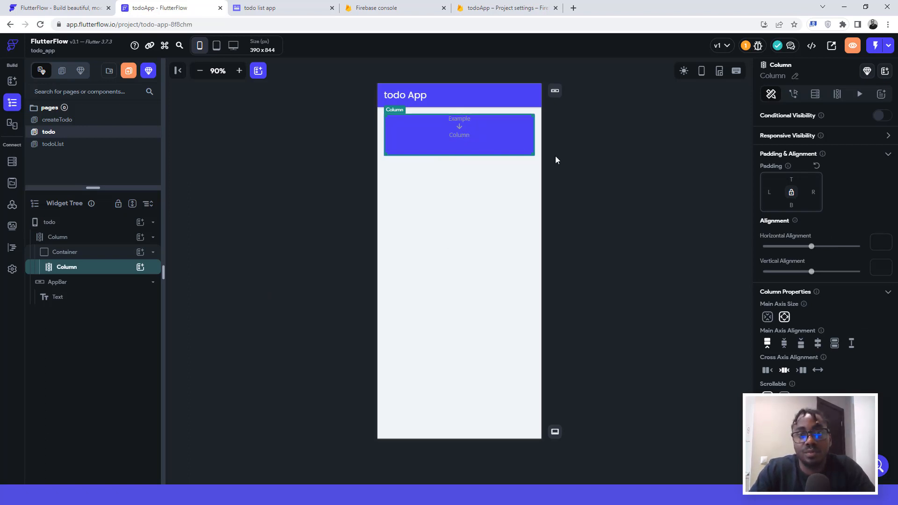
click(791, 193)
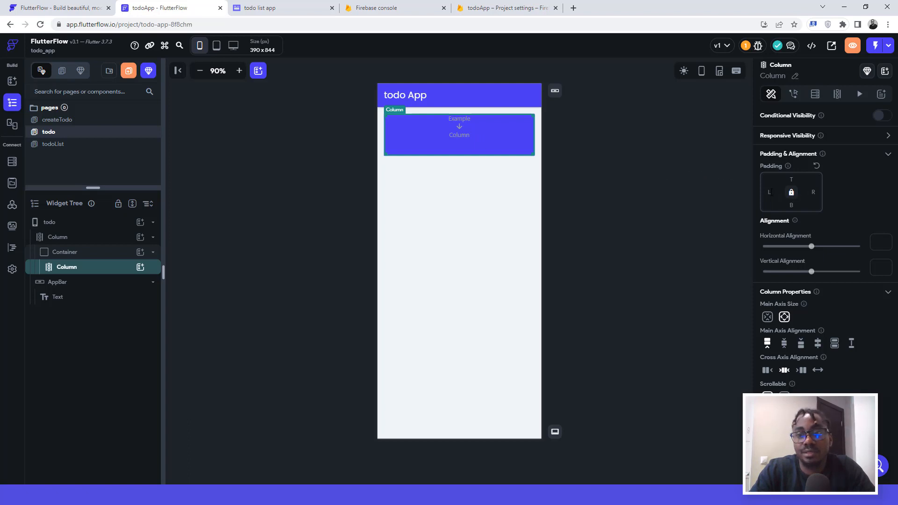
click(771, 193)
text(16)
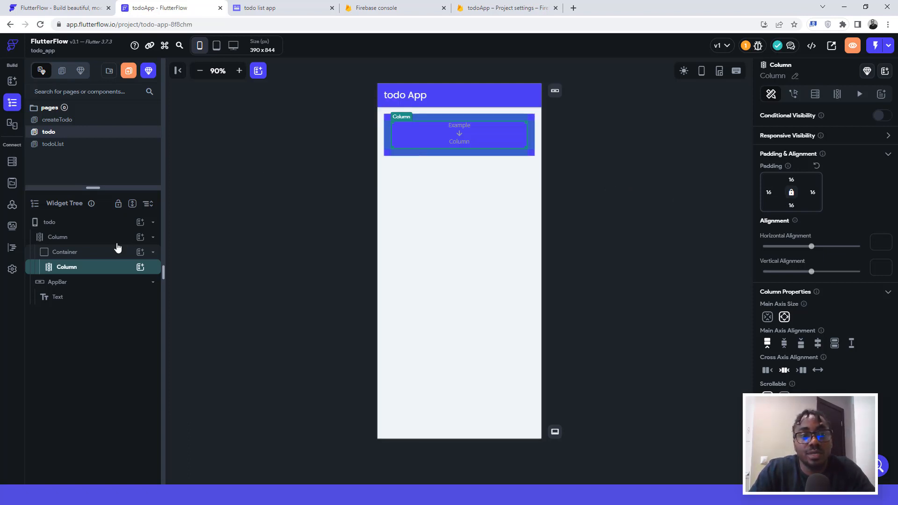
click(140, 269)
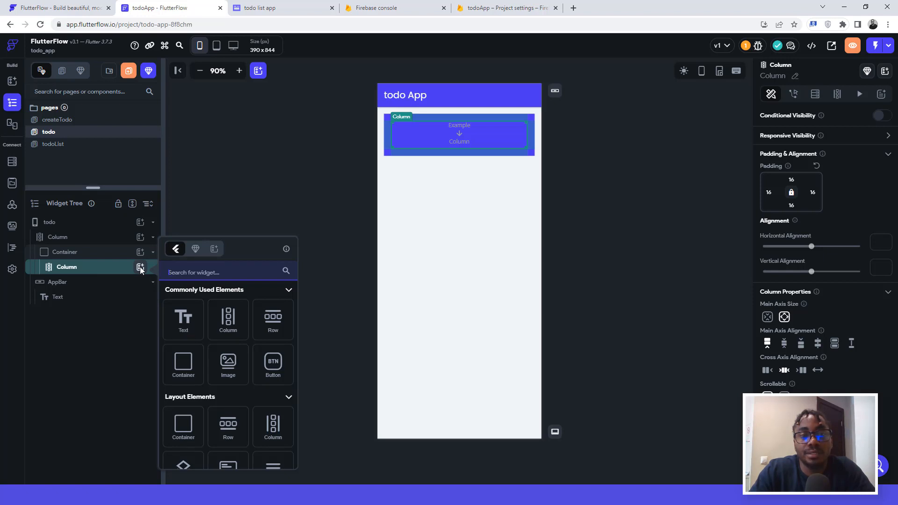
Step: Add a 'Monday' text to the inner Column, coloured with the primary background colour
click(188, 321)
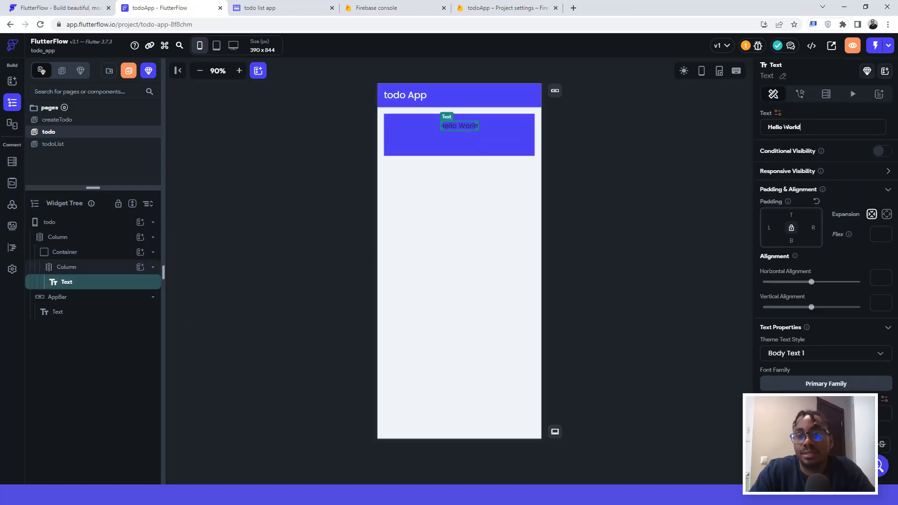
drag(800, 126, 768, 127)
text(Mo)
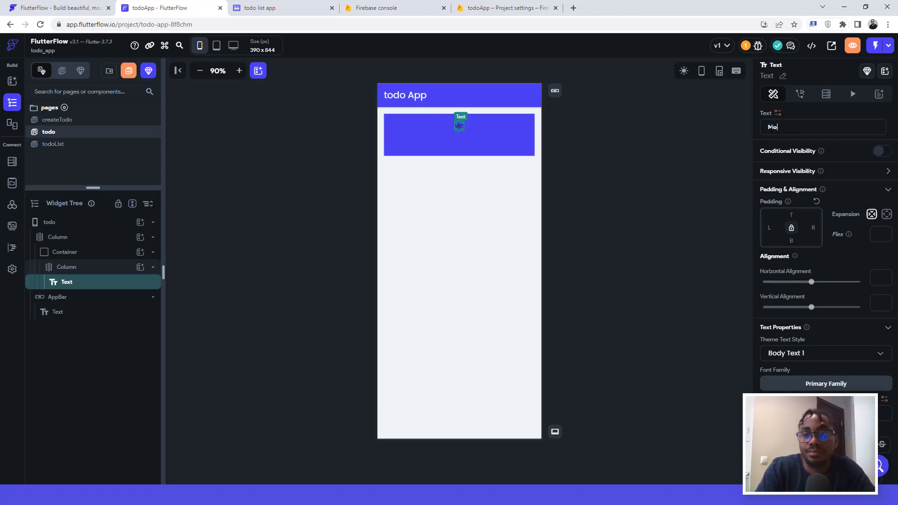
text(md)
key(BackSpace)
text(nday)
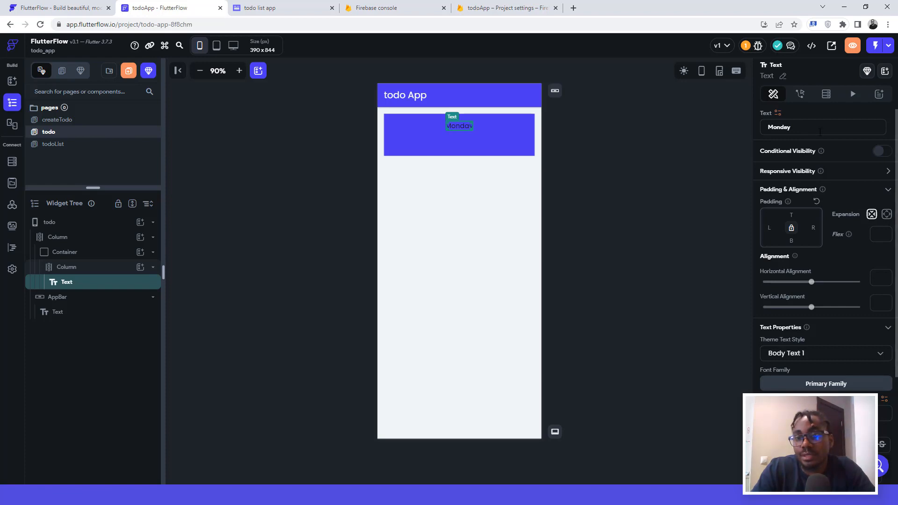
scroll(841, 322, down, 2)
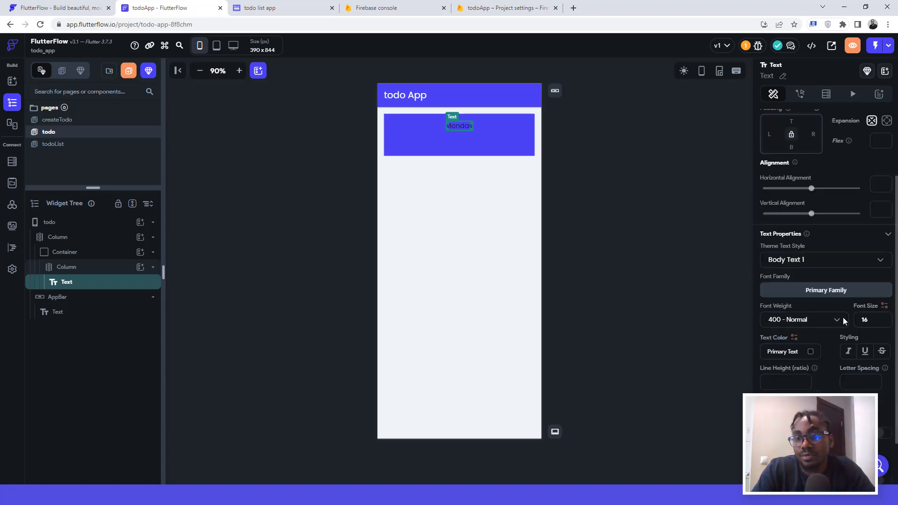
click(811, 356)
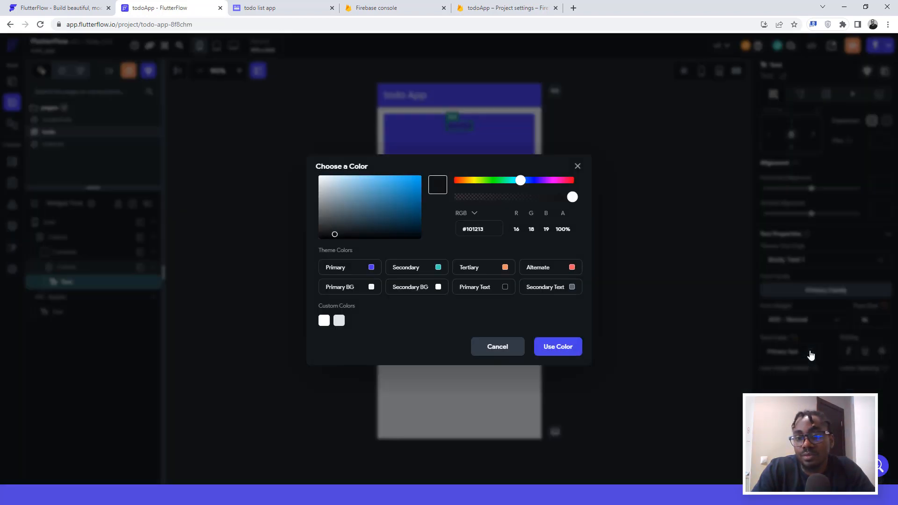
click(370, 287)
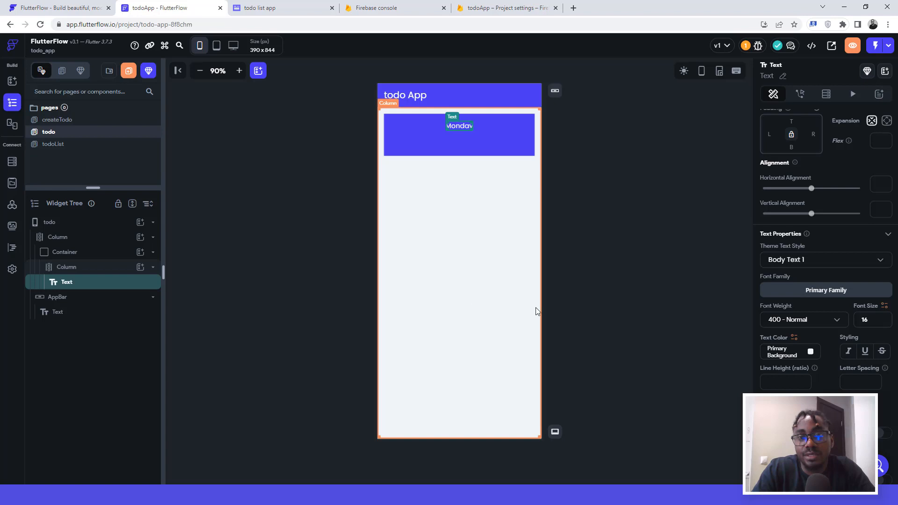
Step: Set the inner Column's cross axis alignment to Start so Monday sits left
click(437, 135)
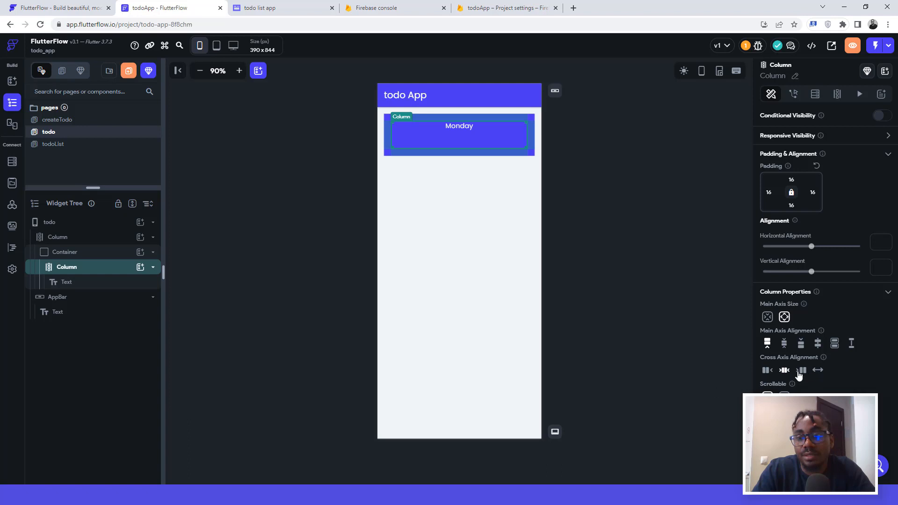
click(766, 371)
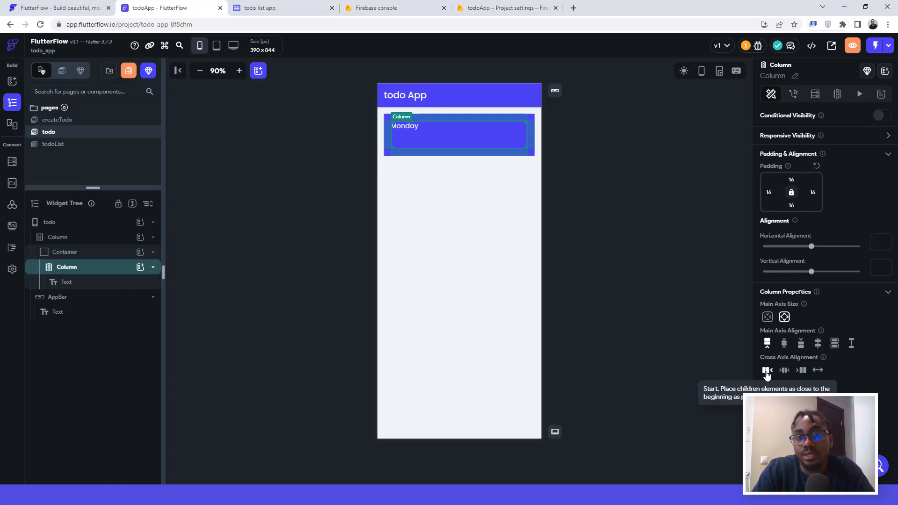
click(407, 125)
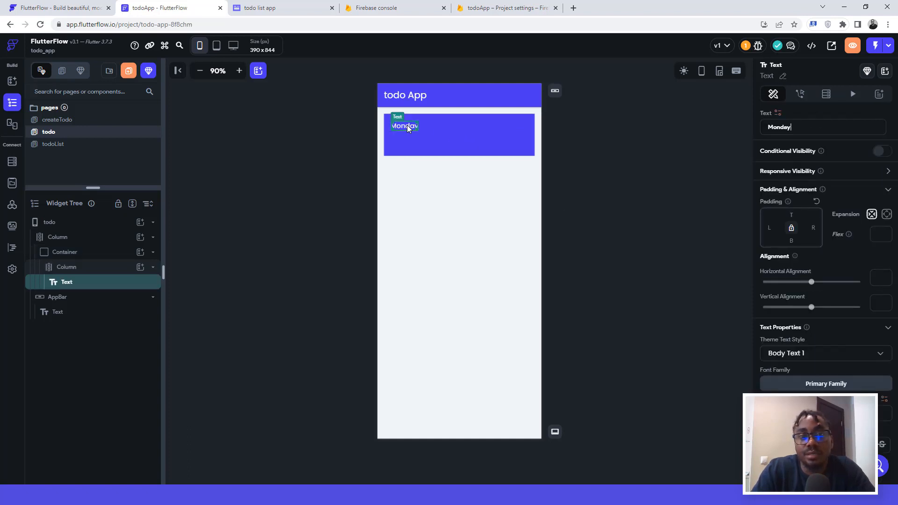
click(139, 267)
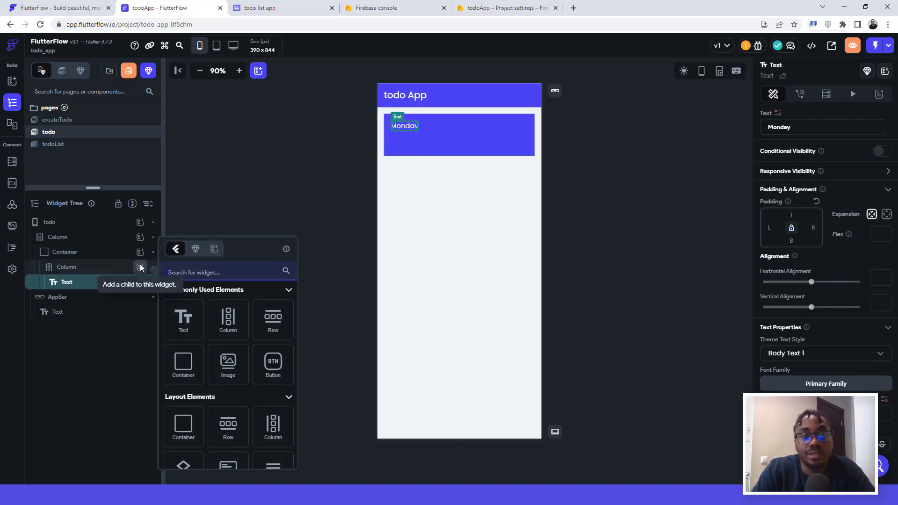
Step: Duplicate the Monday text and change the copy to '13/3/2023'
click(139, 266)
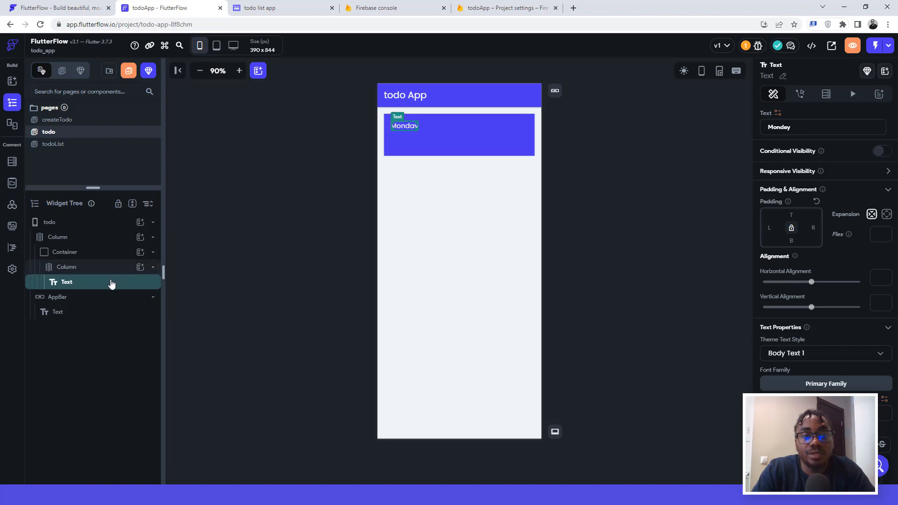
key(ctrl+d)
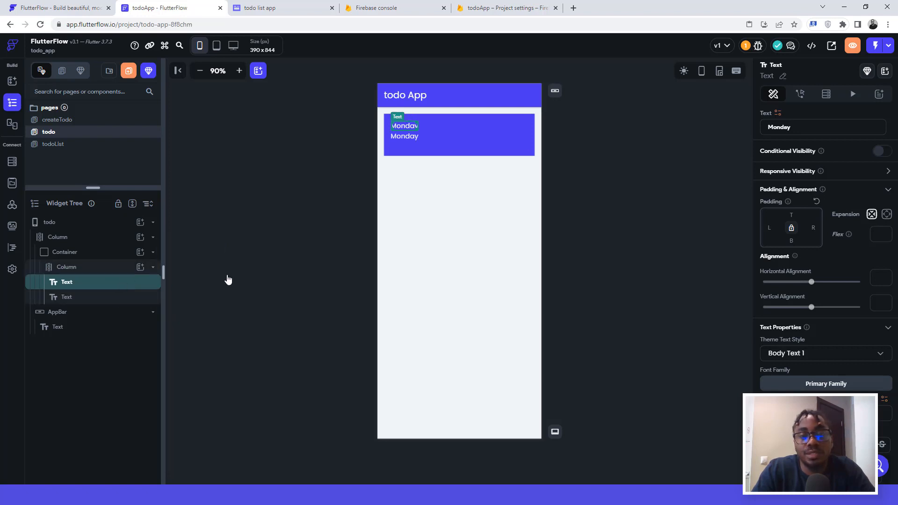
click(401, 137)
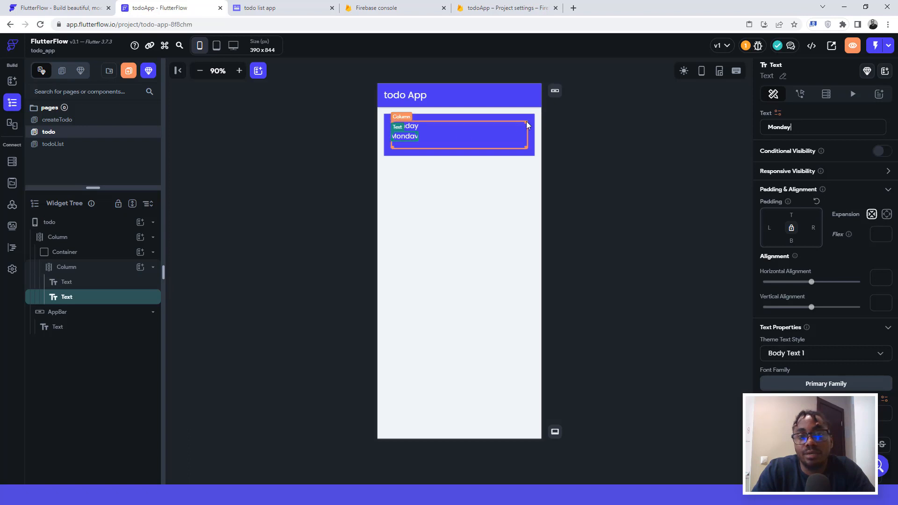
drag(792, 127, 767, 128)
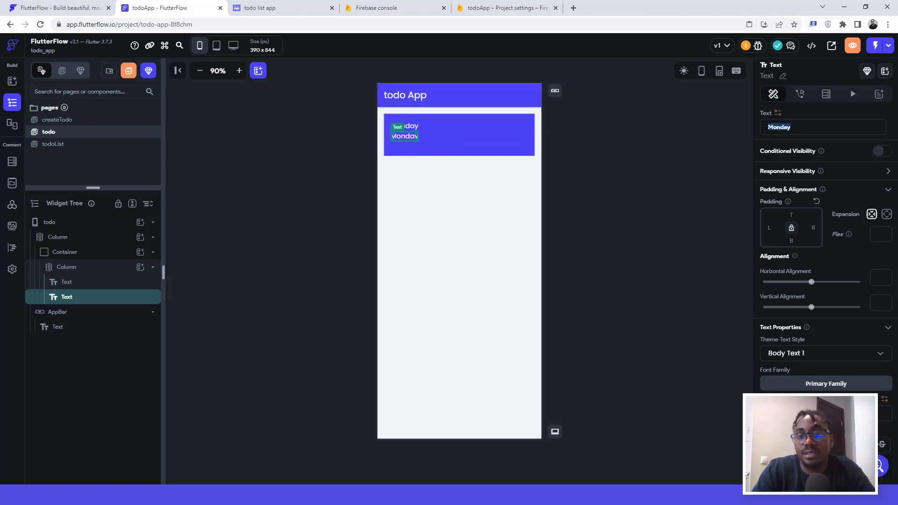
text(13/)
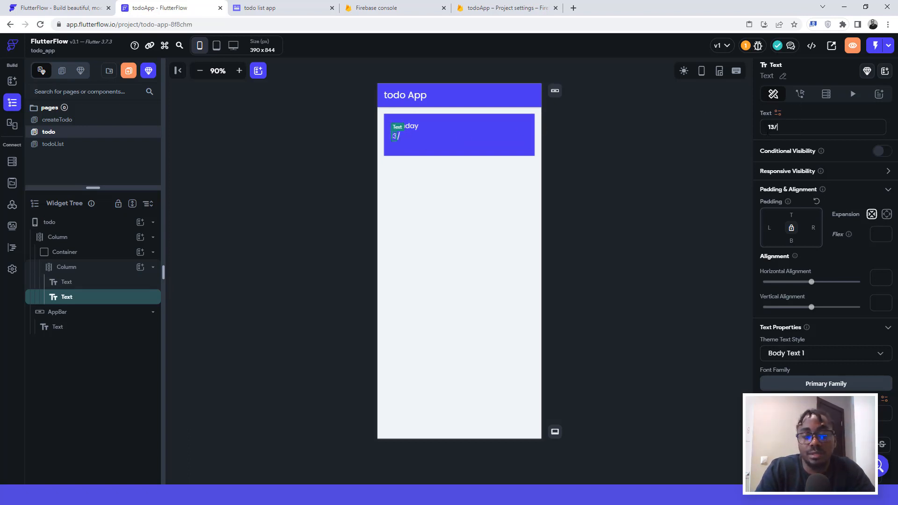
text(3/202)
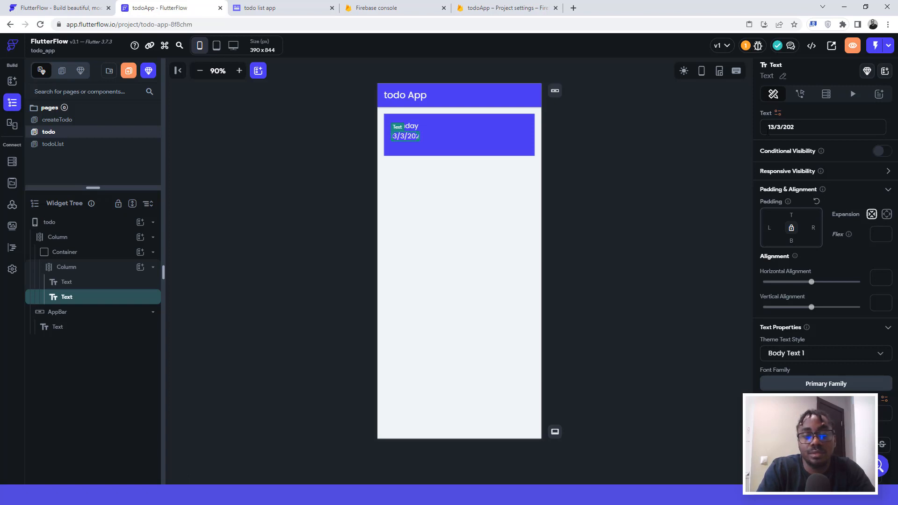
text(3)
click(637, 177)
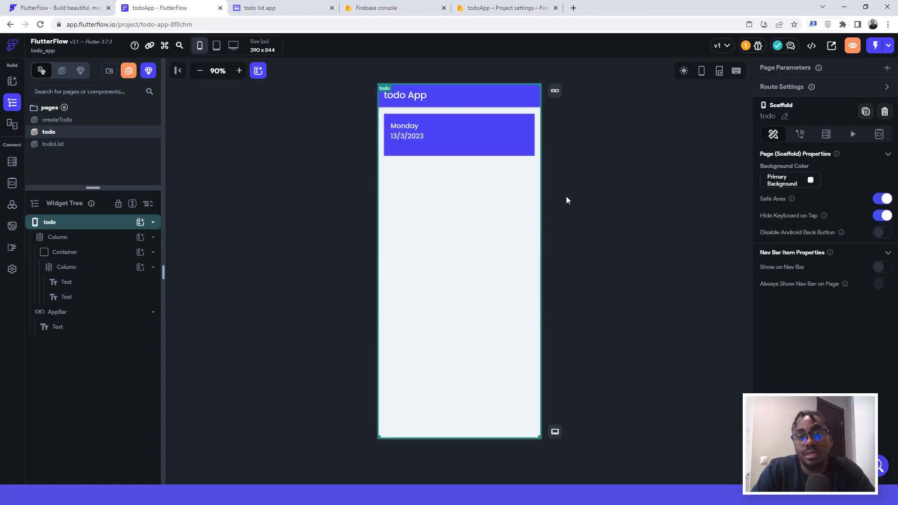
Step: Make Monday font size 26 with 600 Semi Bold weight
click(410, 128)
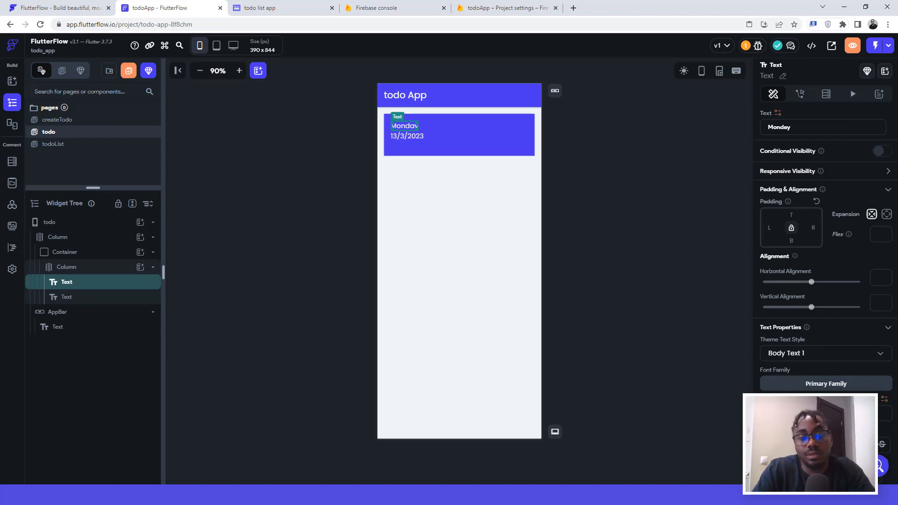
text(26)
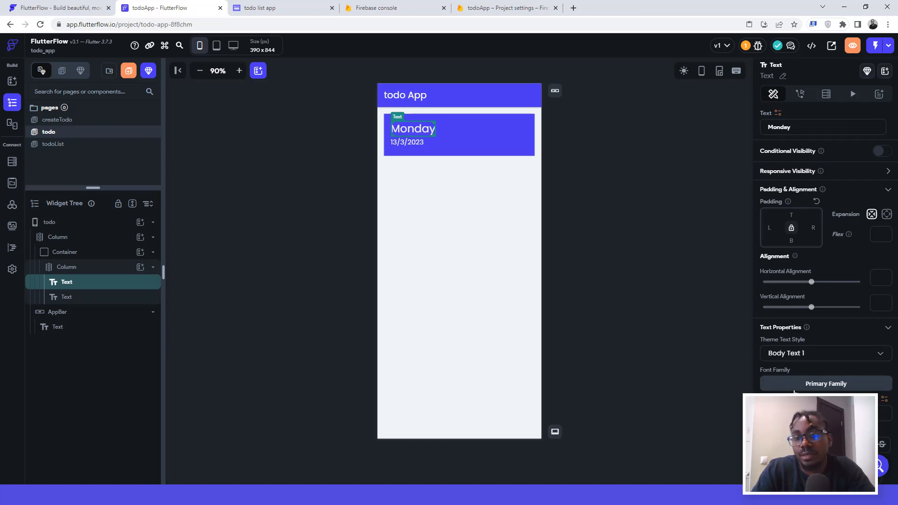
click(805, 444)
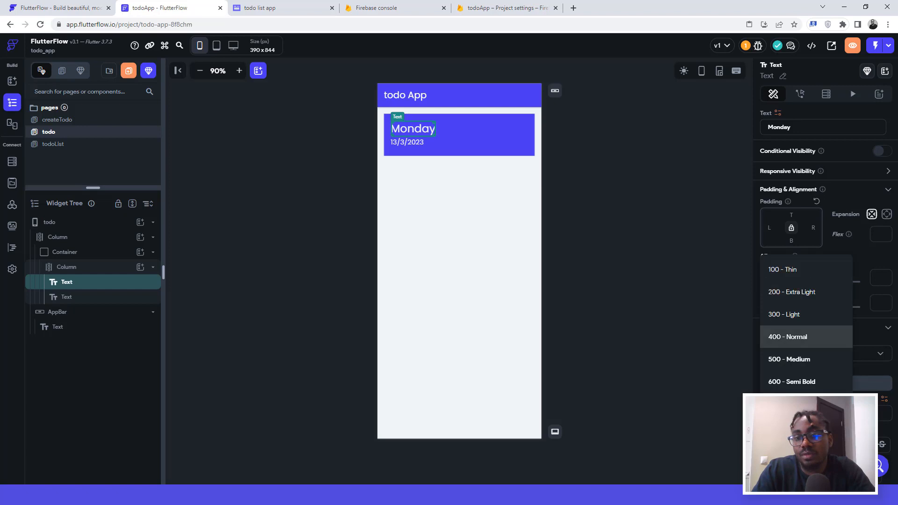
click(783, 380)
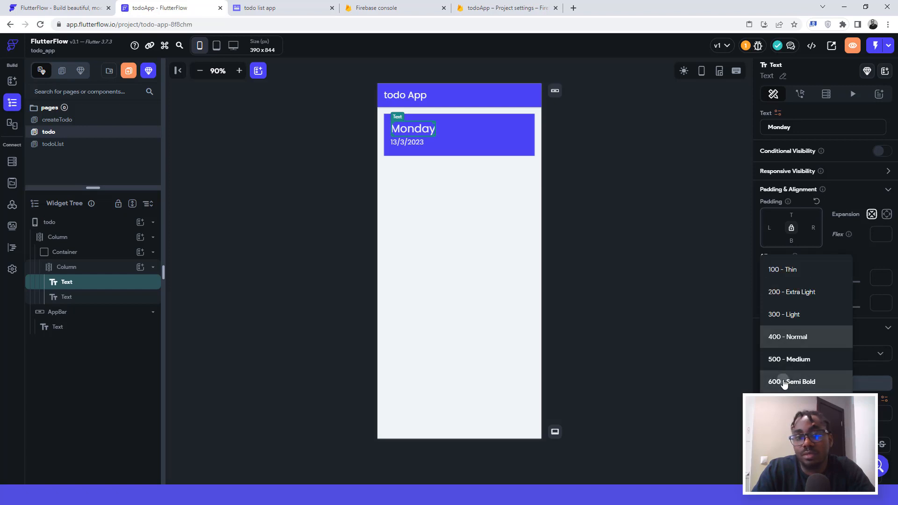
click(630, 232)
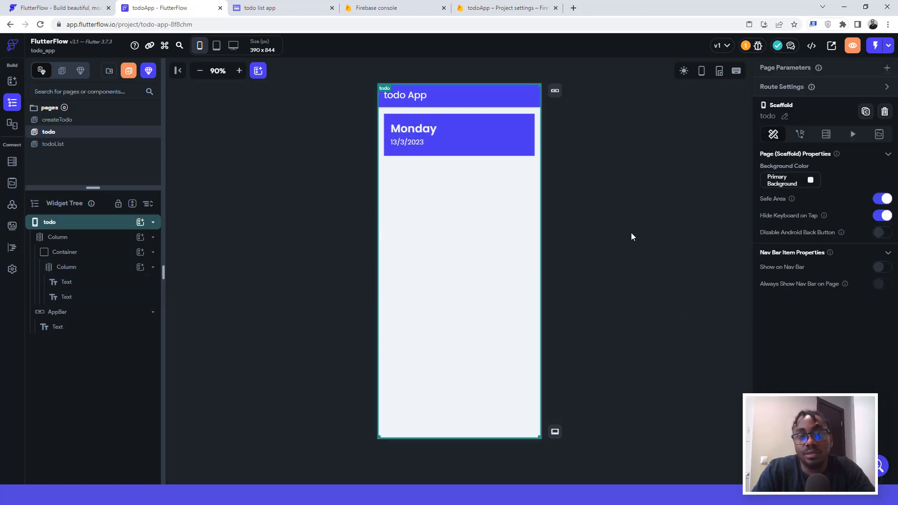
click(421, 143)
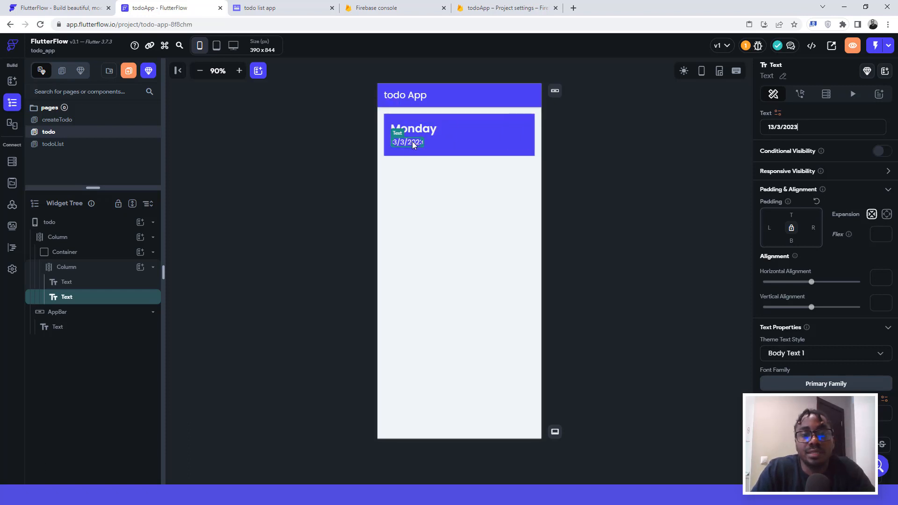
Step: Wrap the 13/3/2023 date text in a Row and add an Icon beside it
right_click(112, 301)
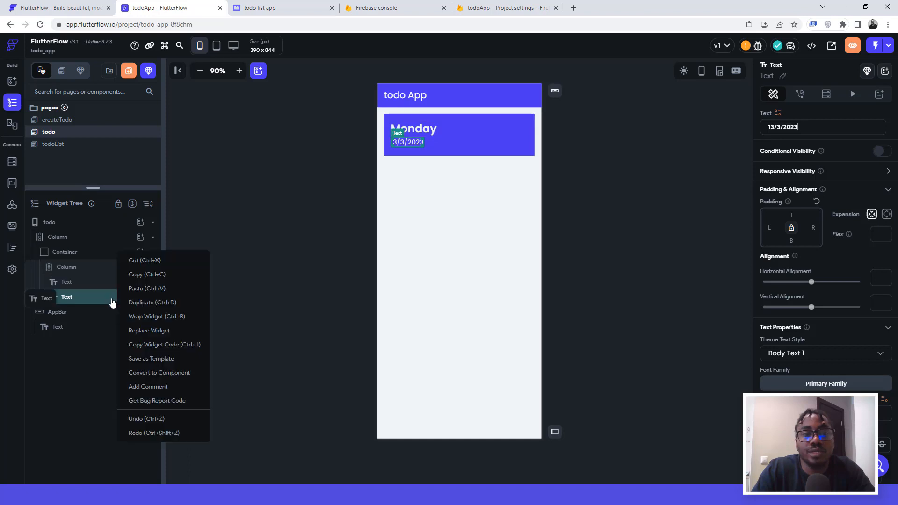
click(136, 316)
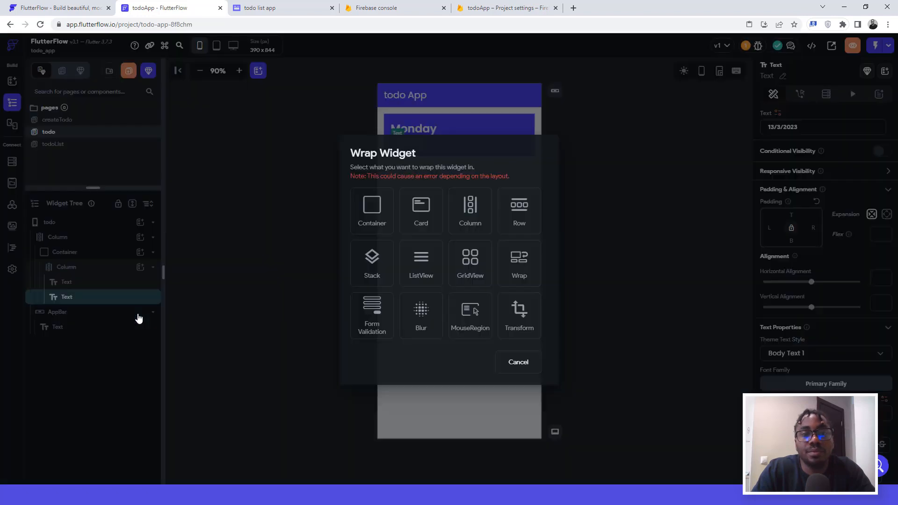
click(512, 212)
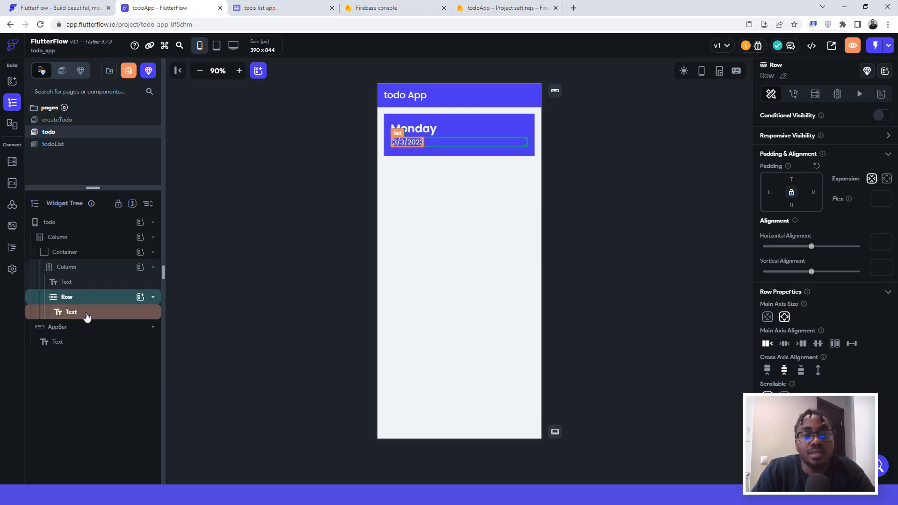
click(139, 298)
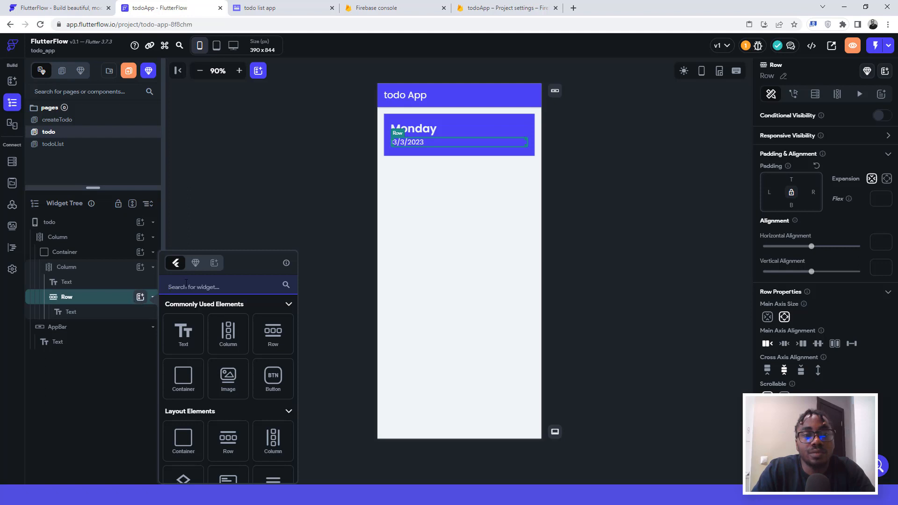
text(ico)
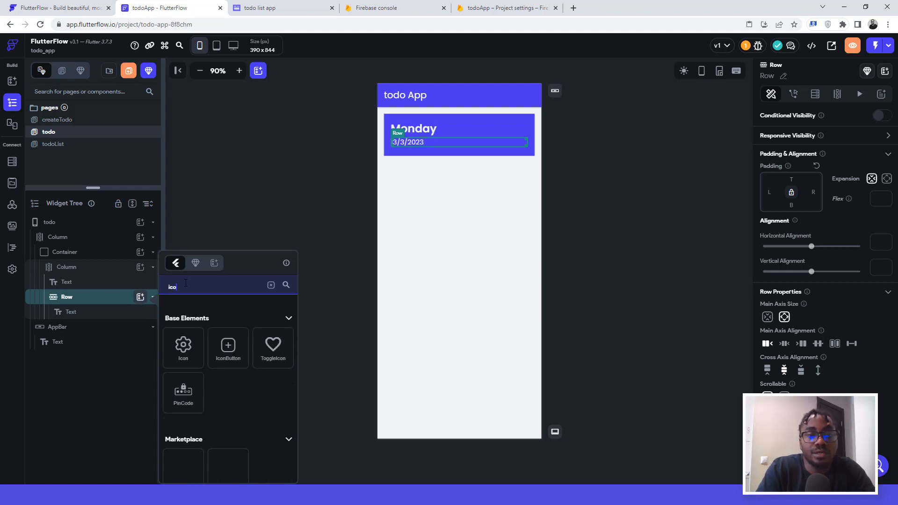
text(n)
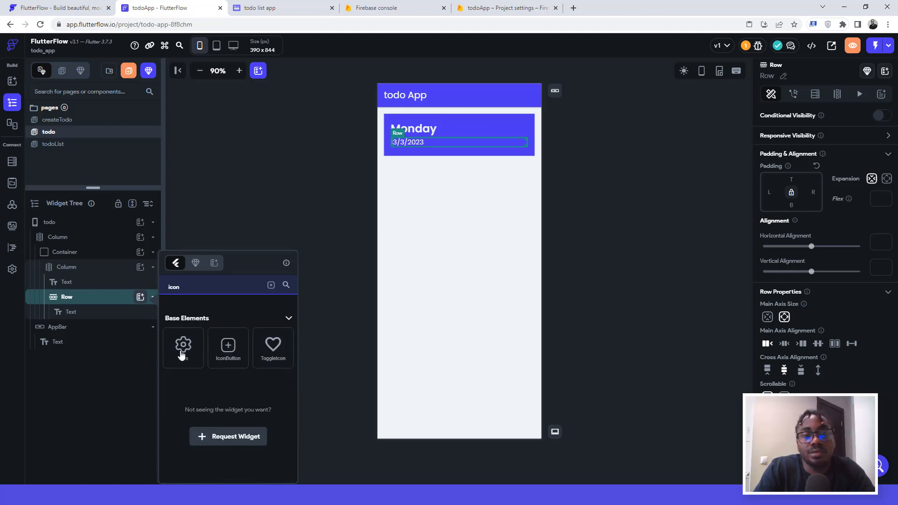
click(183, 348)
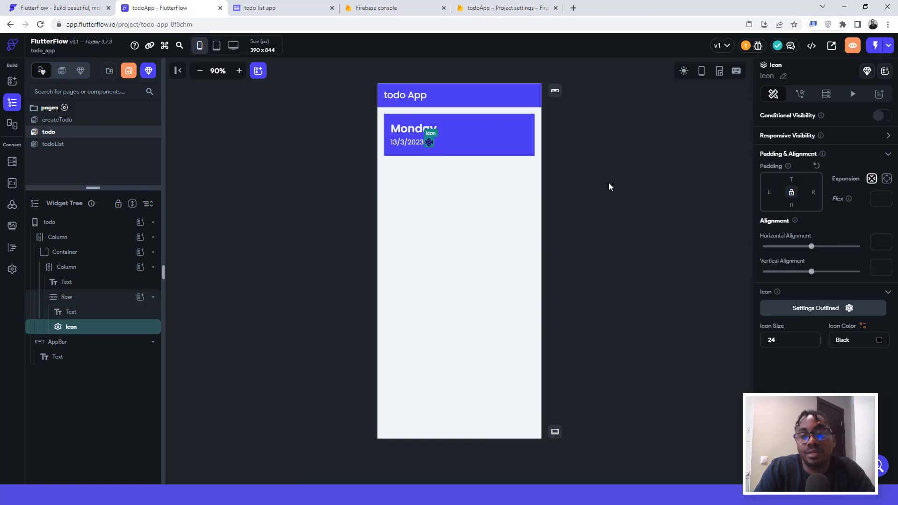
Step: Make the new icon an Arrow Forward arrow coloured Primary Background
click(814, 309)
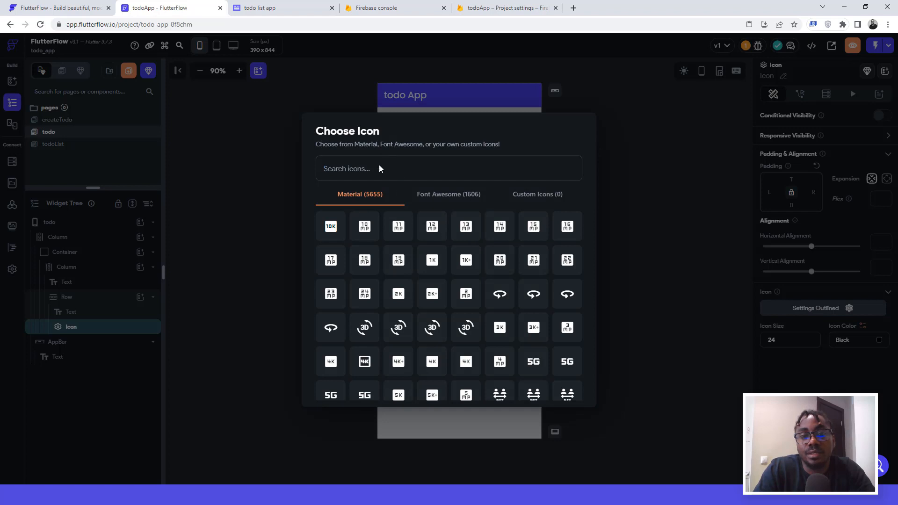
text(arrow)
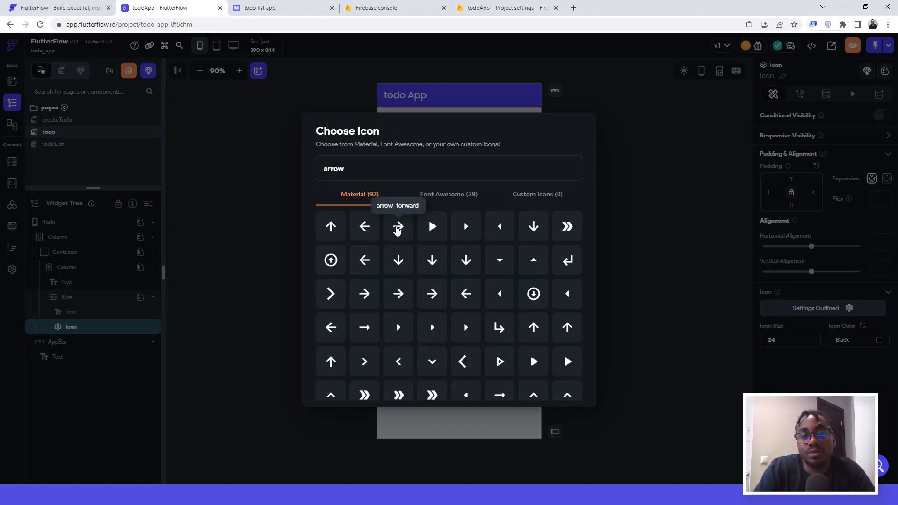
click(398, 227)
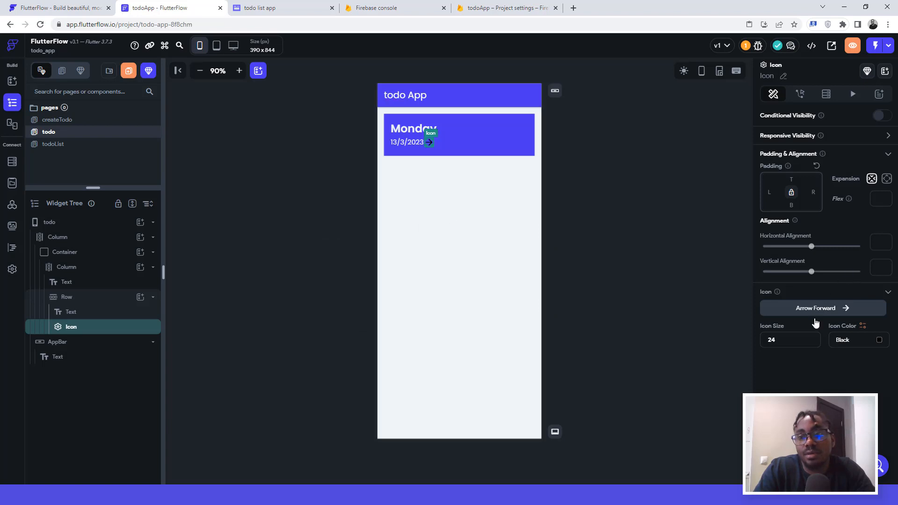
click(878, 341)
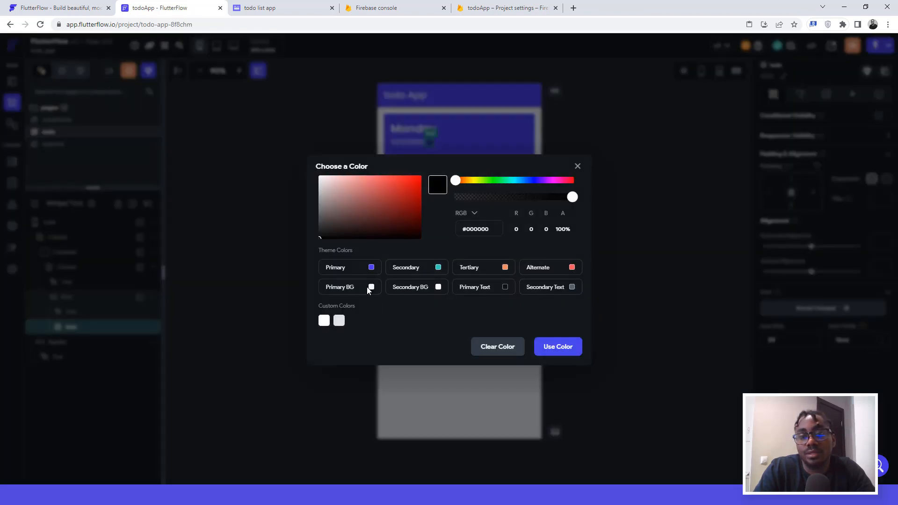
click(368, 287)
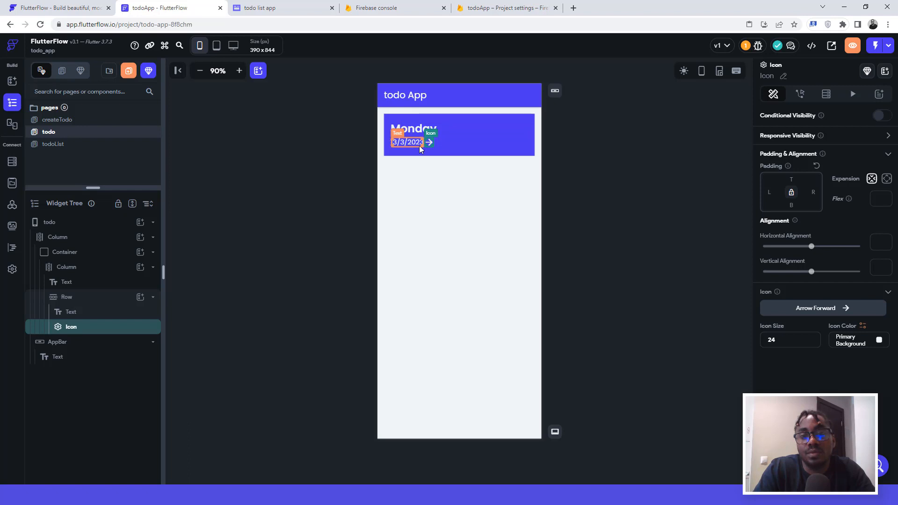
Step: Set the date-and-arrow Row's main axis alignment to Space Between
click(451, 149)
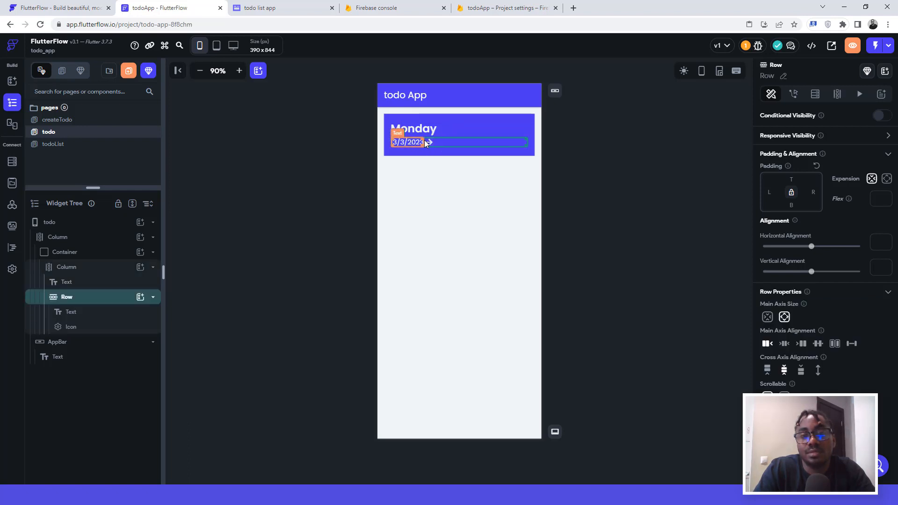
click(852, 344)
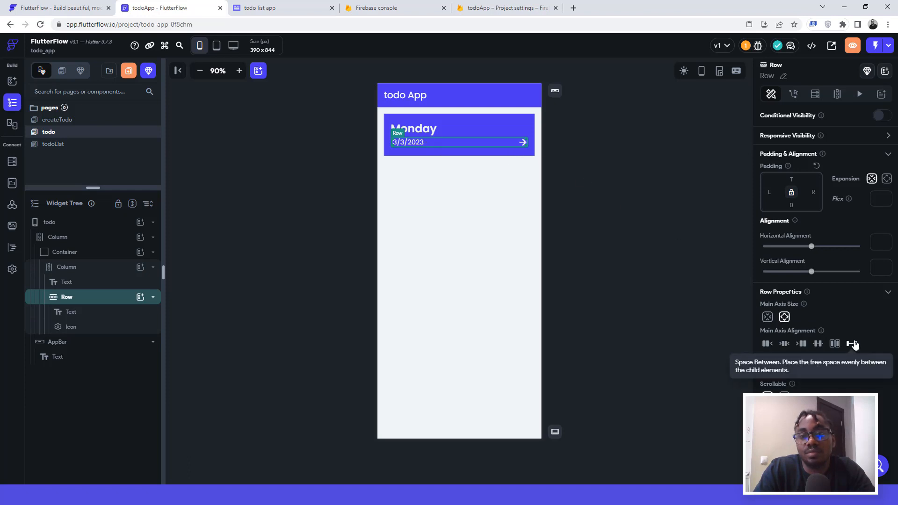
click(641, 155)
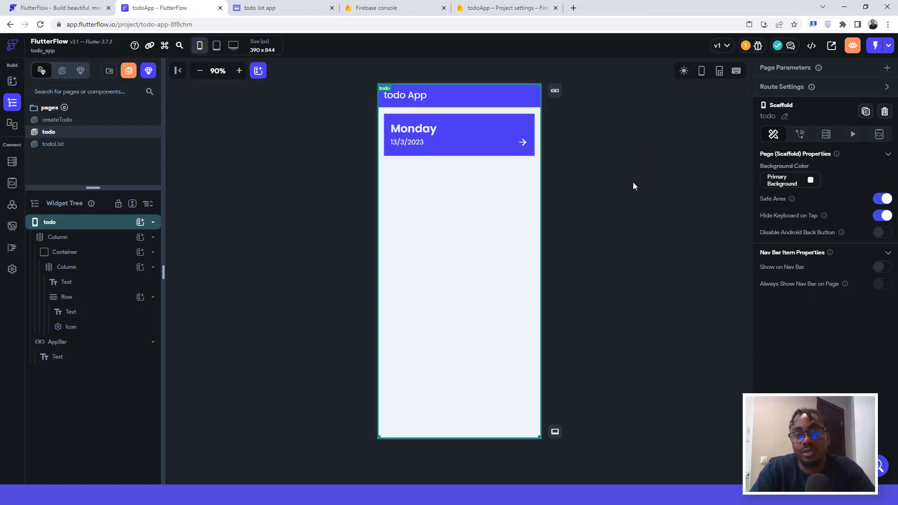
click(387, 155)
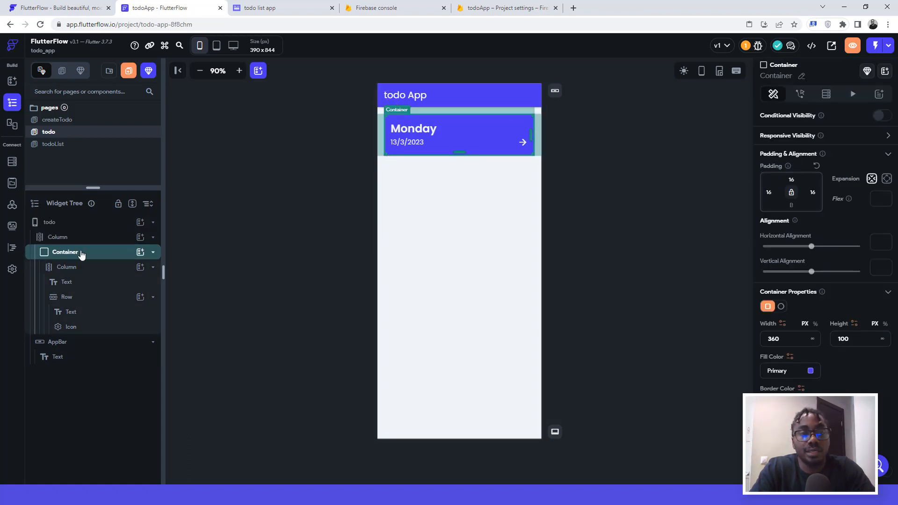
key(ctrl+d)
key(ctrl+d)
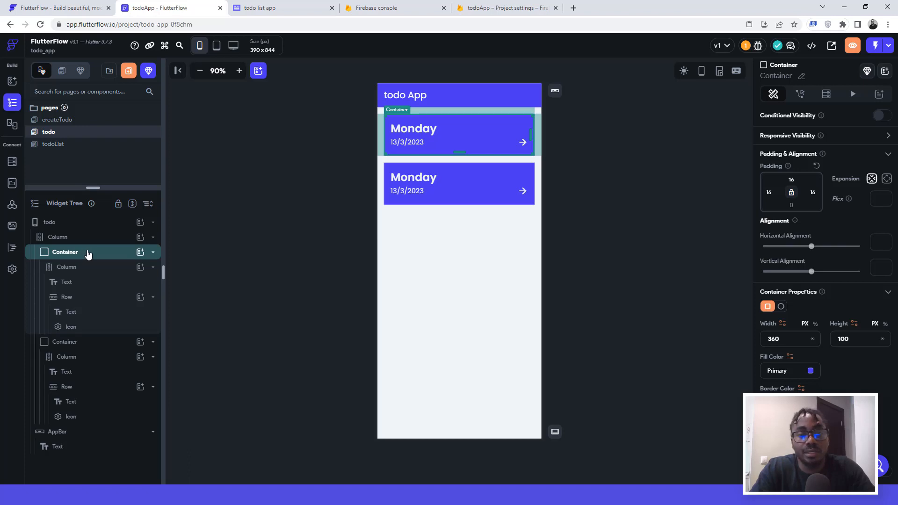
key(ctrl+d)
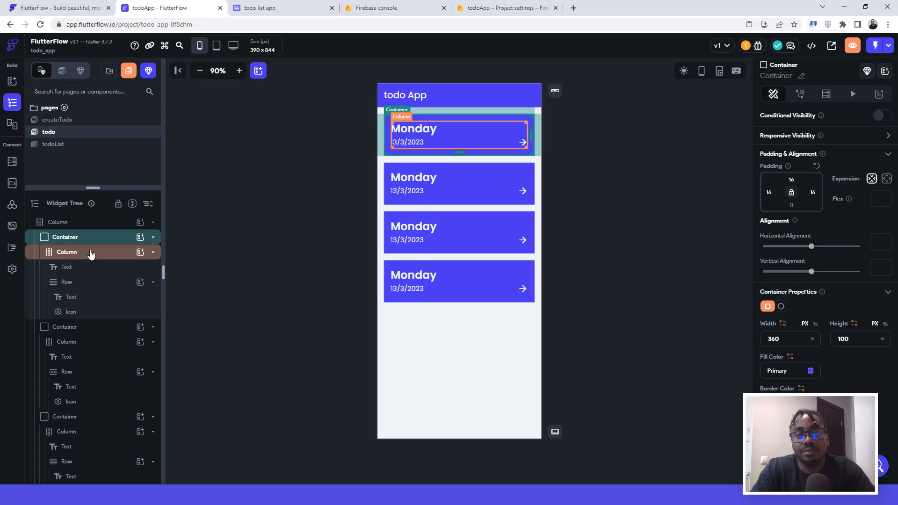
key(ctrl+d)
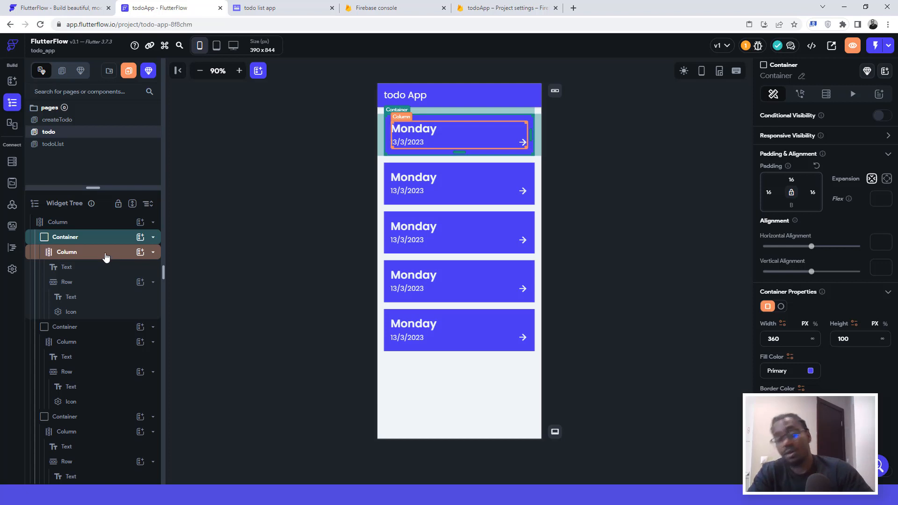
key(ctrl+z)
key(ctrl+z)
key(ctrl+z)
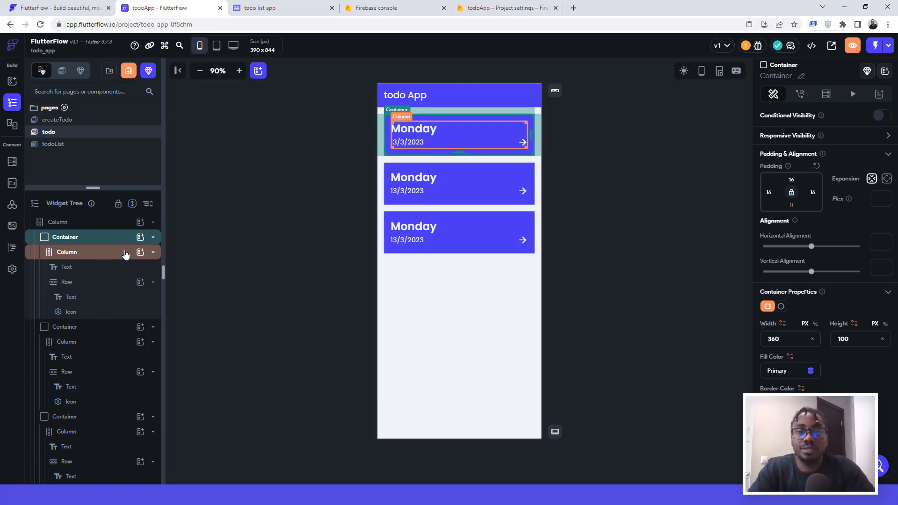
key(ctrl+z)
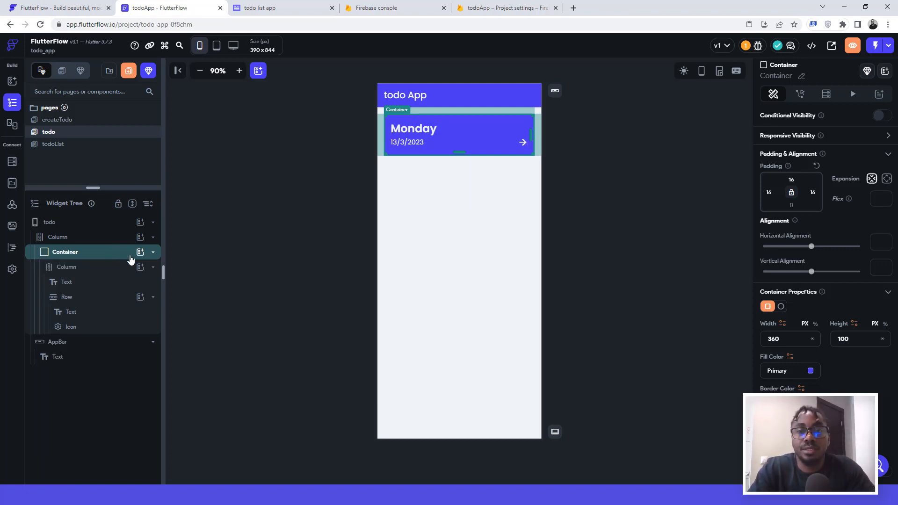
click(610, 146)
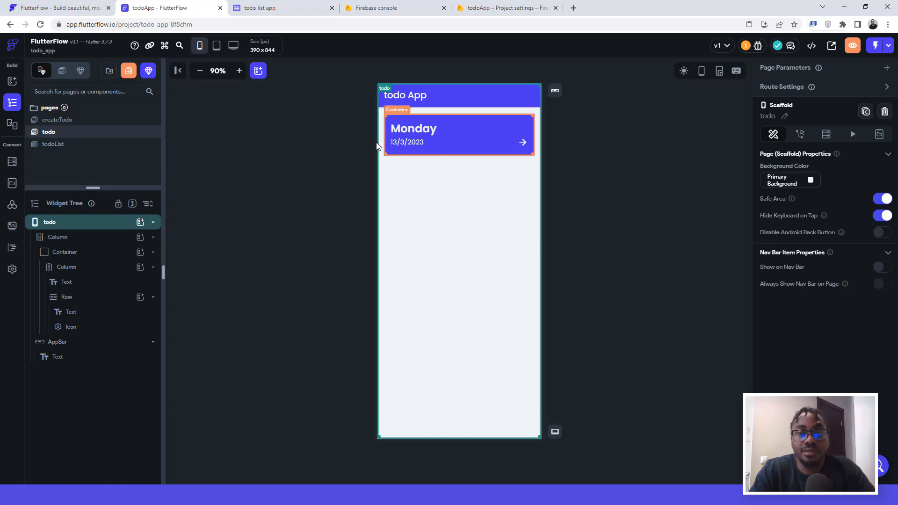
click(258, 6)
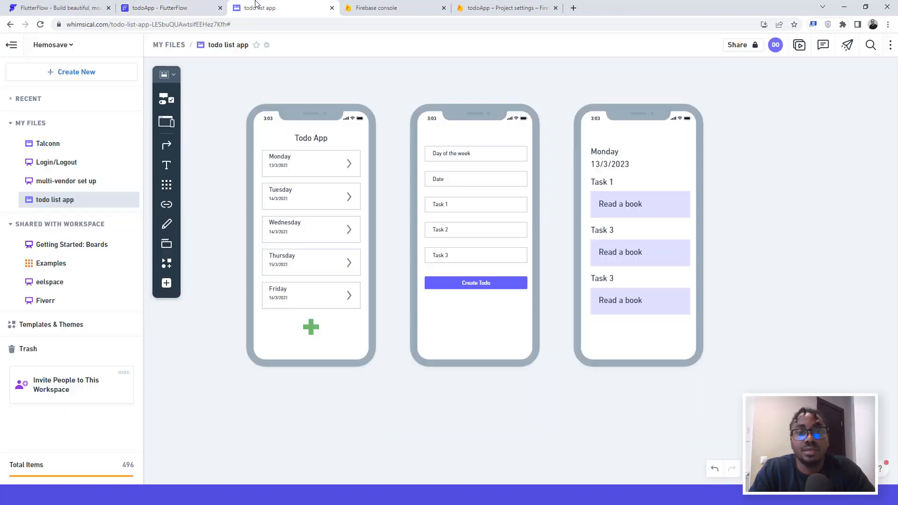
click(165, 8)
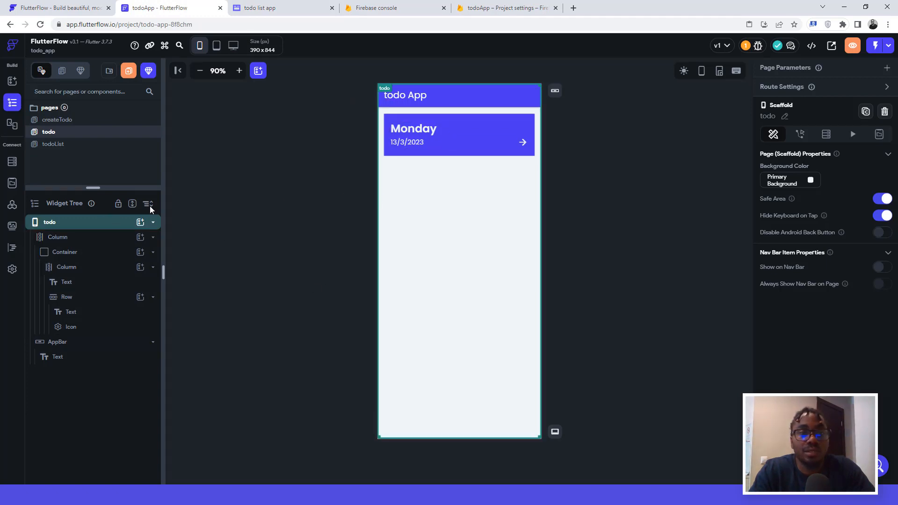
Step: Add a FloatingActionButton to the todo page with an Icon child inside it
click(140, 221)
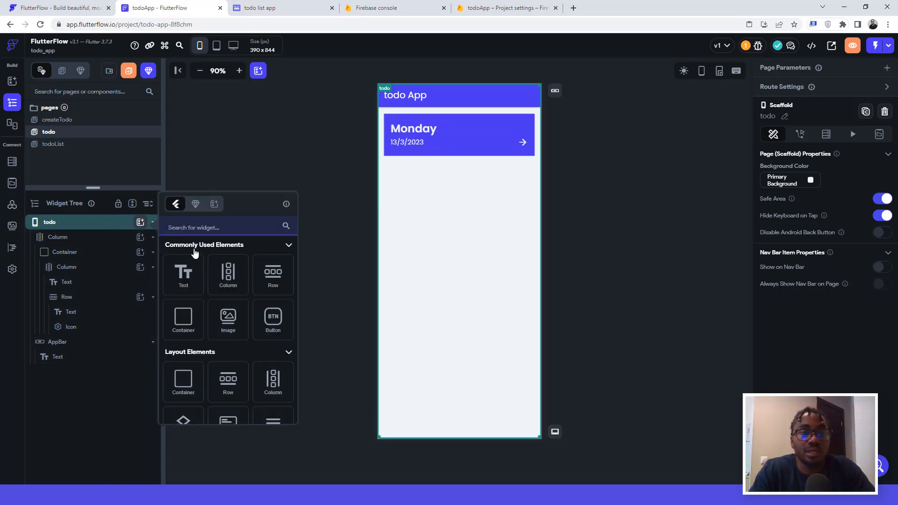
click(206, 227)
text(flo)
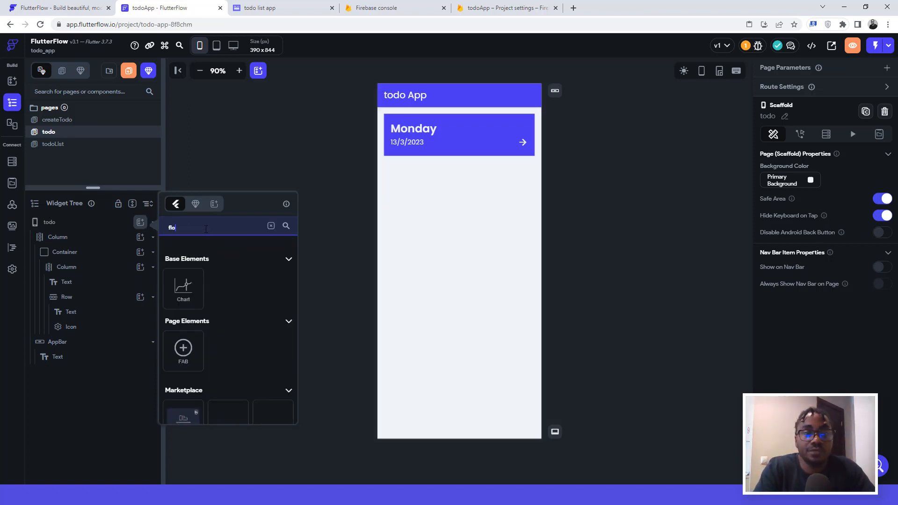
text(a)
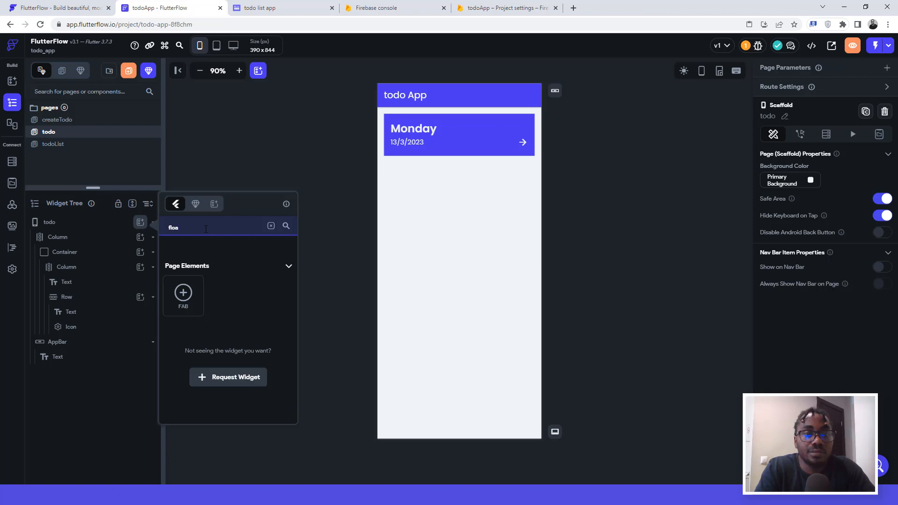
click(183, 293)
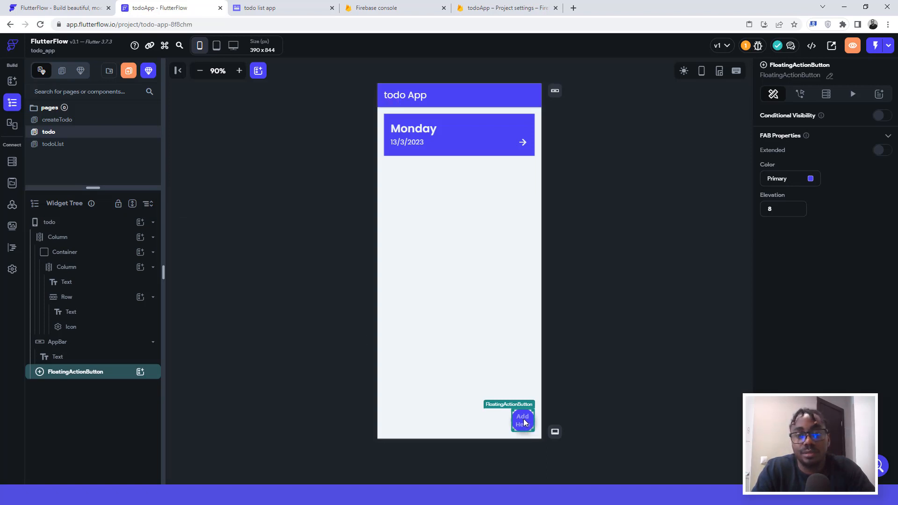
click(141, 373)
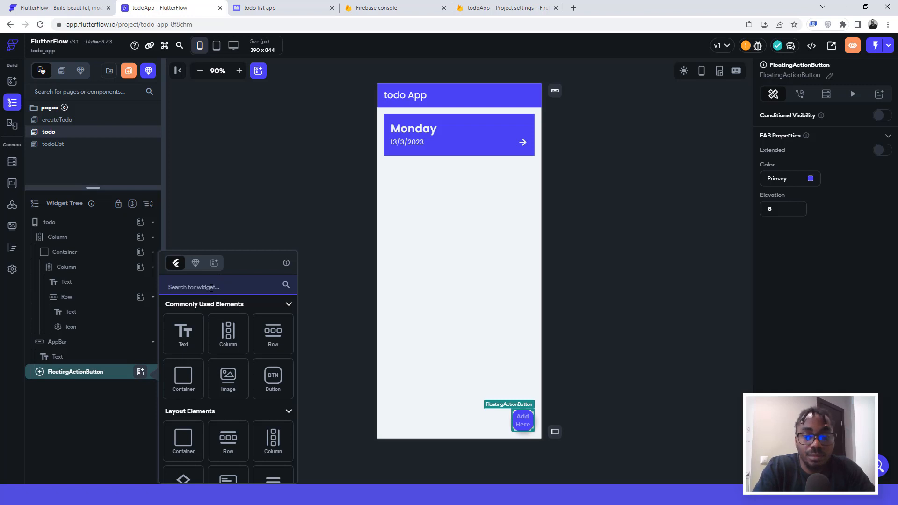
text(icon)
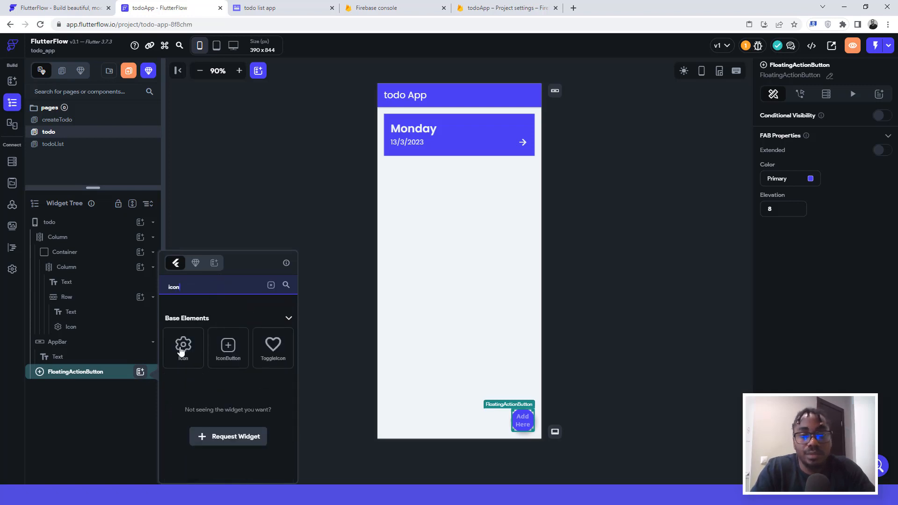
click(182, 348)
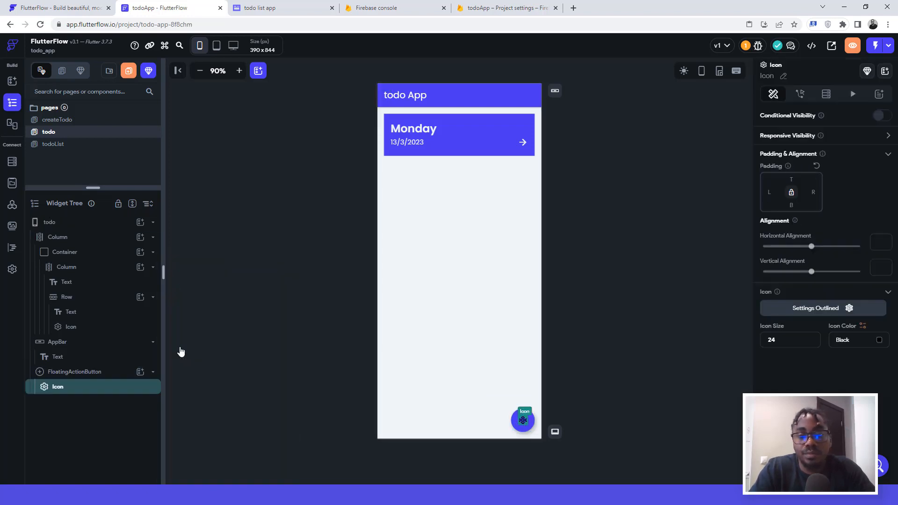
Step: Set the button's icon to the Material 'add' plus icon, then view the Whimsical mockups
click(803, 309)
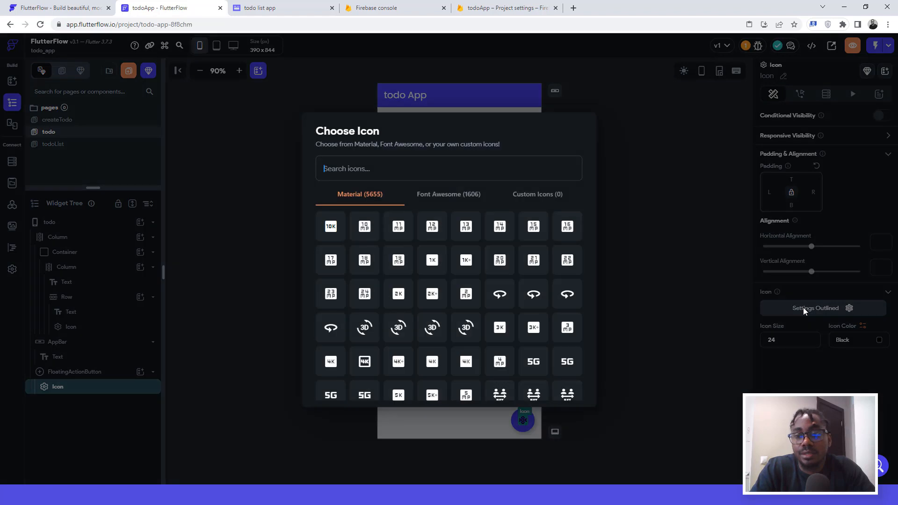
click(361, 166)
text(add)
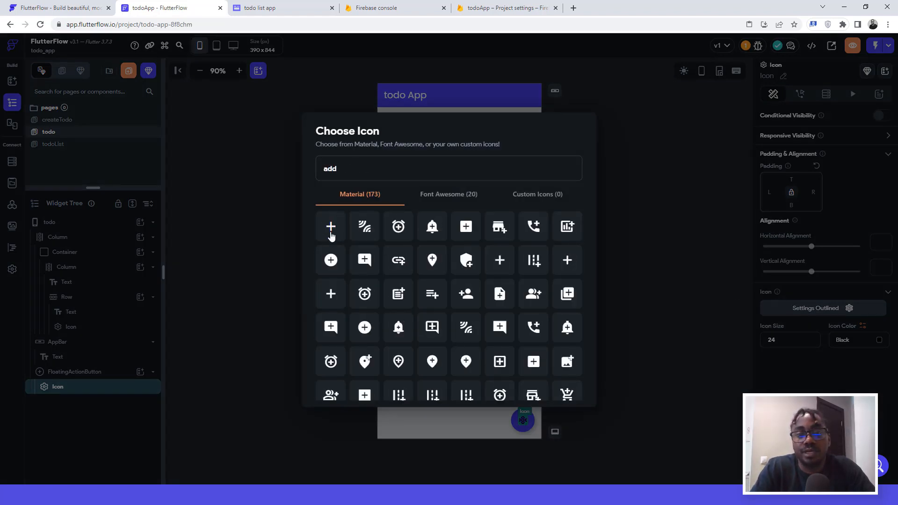
click(331, 226)
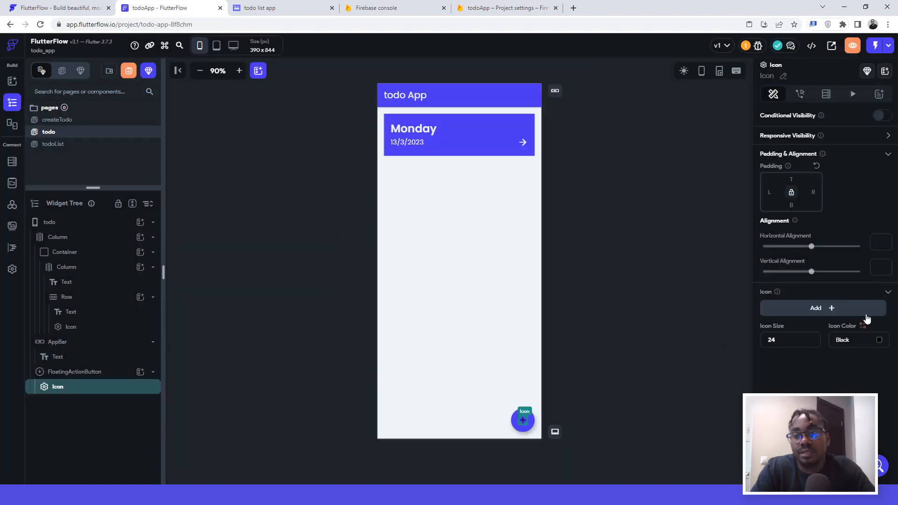
click(879, 341)
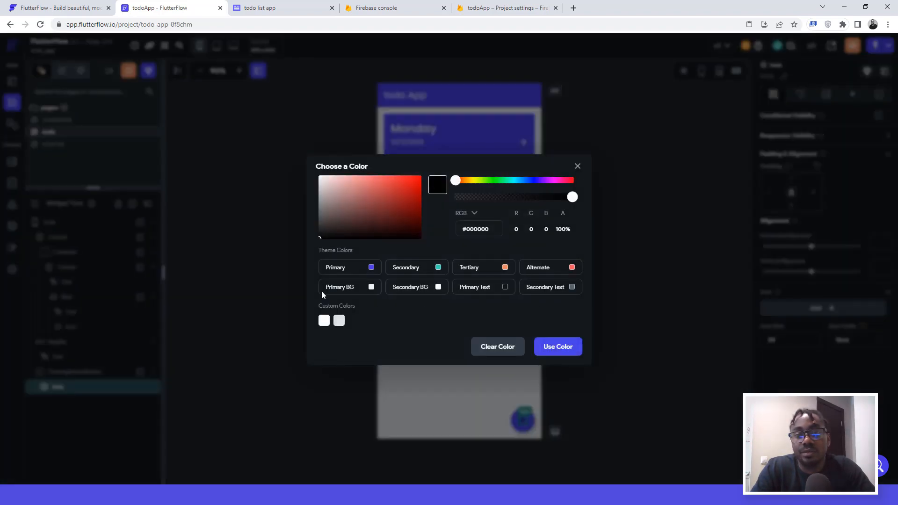
click(618, 285)
click(618, 283)
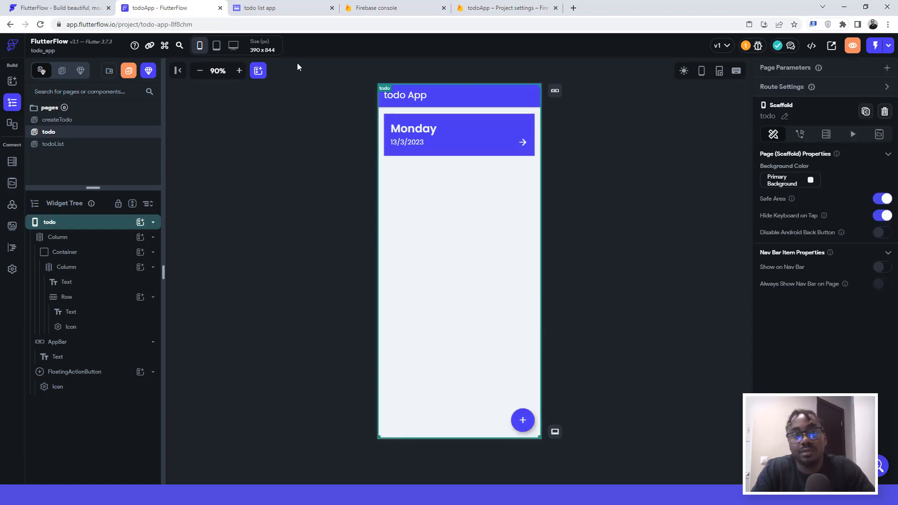
click(279, 5)
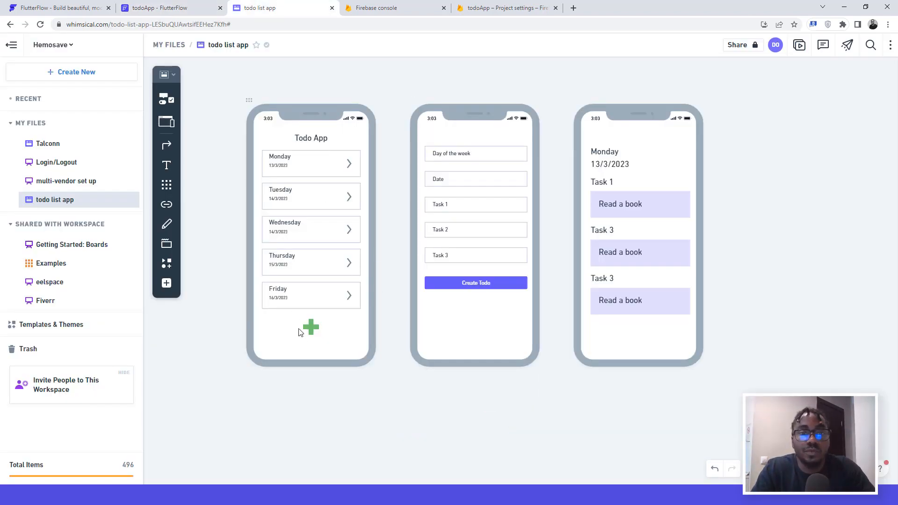
Step: Return to the FlutterFlow editor and open the createTodo page
click(159, 8)
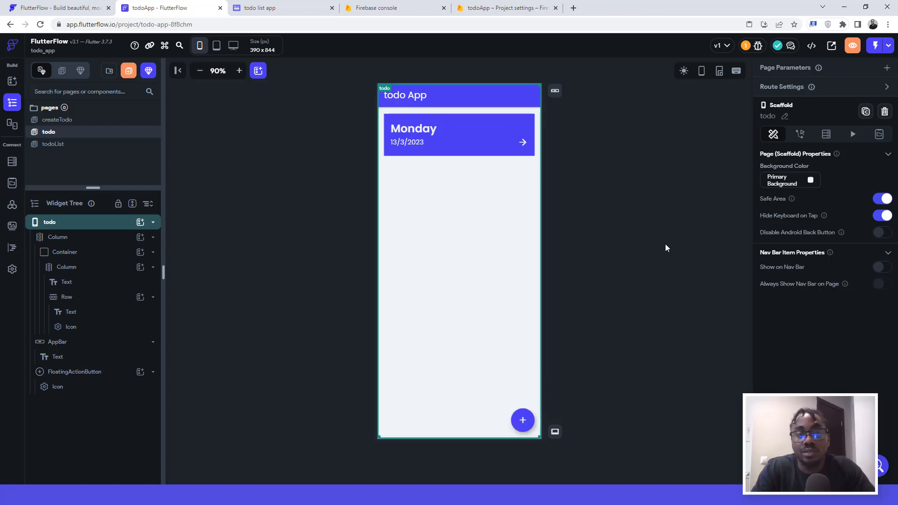
click(69, 123)
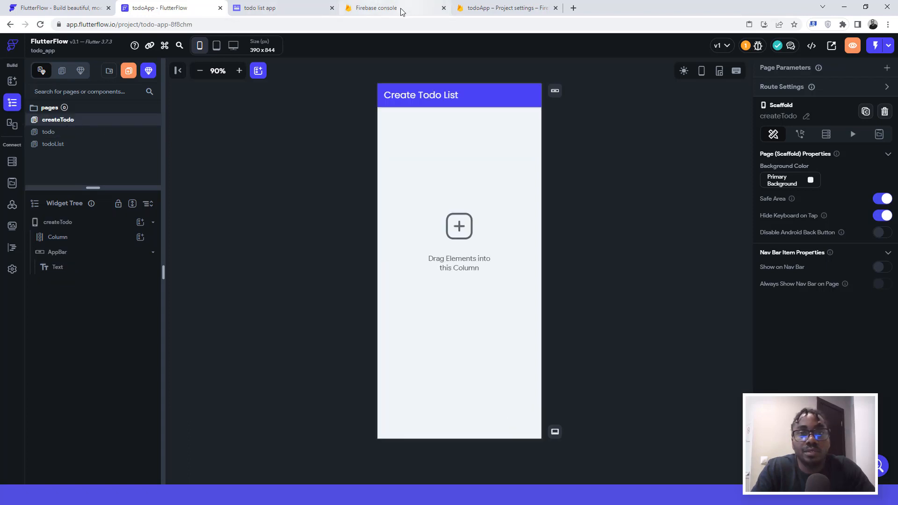
click(266, 7)
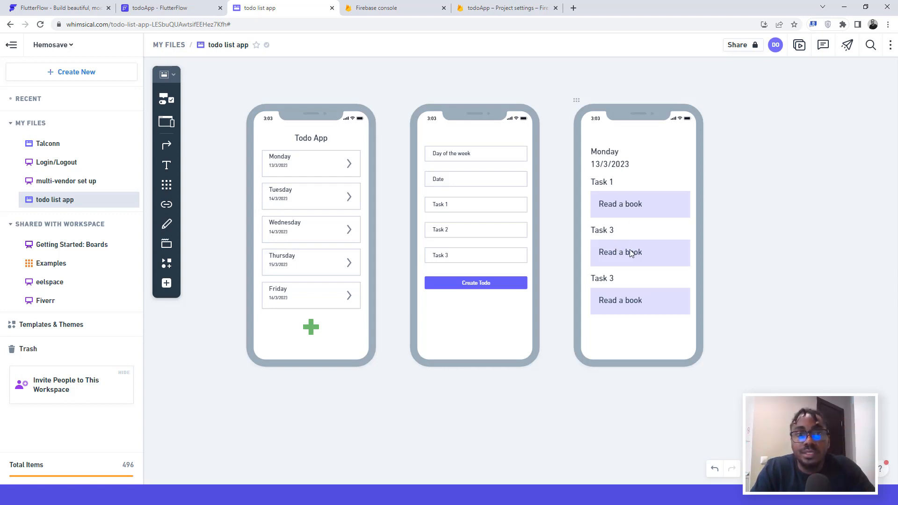
click(172, 8)
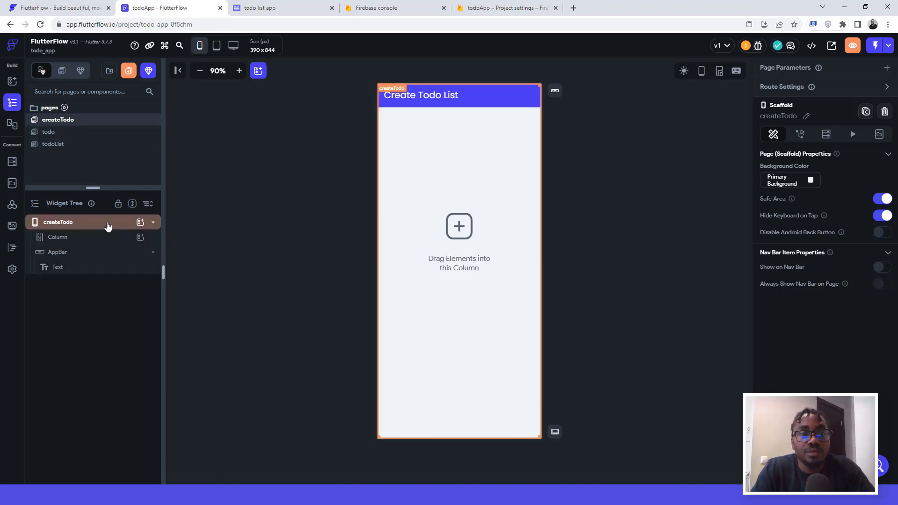
Step: Search 'text' in the widget picker and drop a TextField into the createTodo Column
click(443, 174)
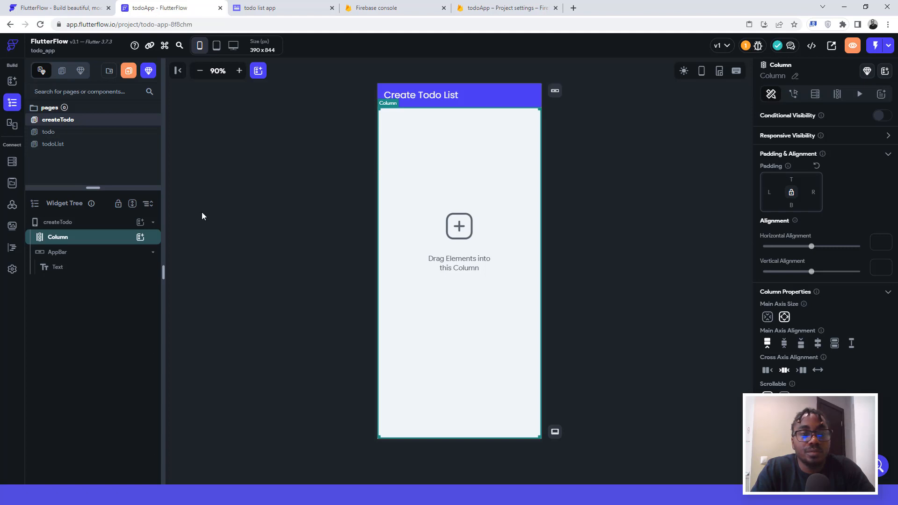
click(140, 237)
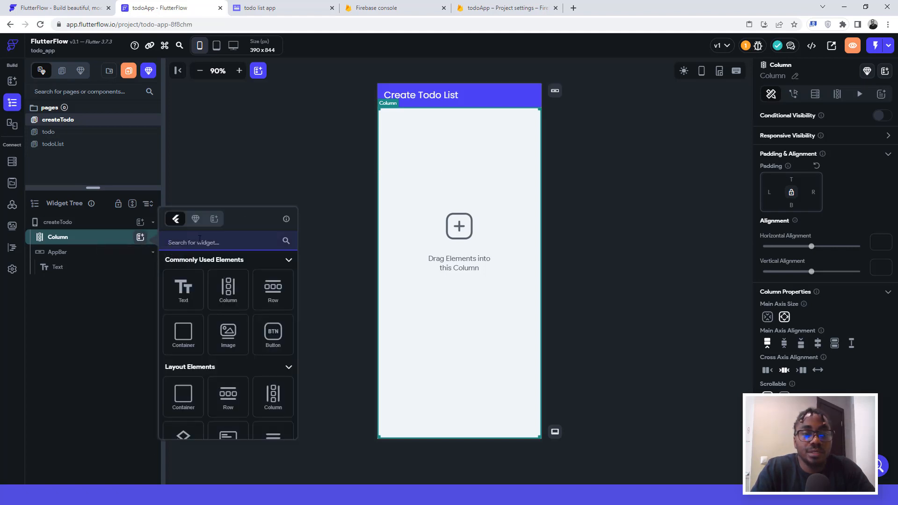
text(tes)
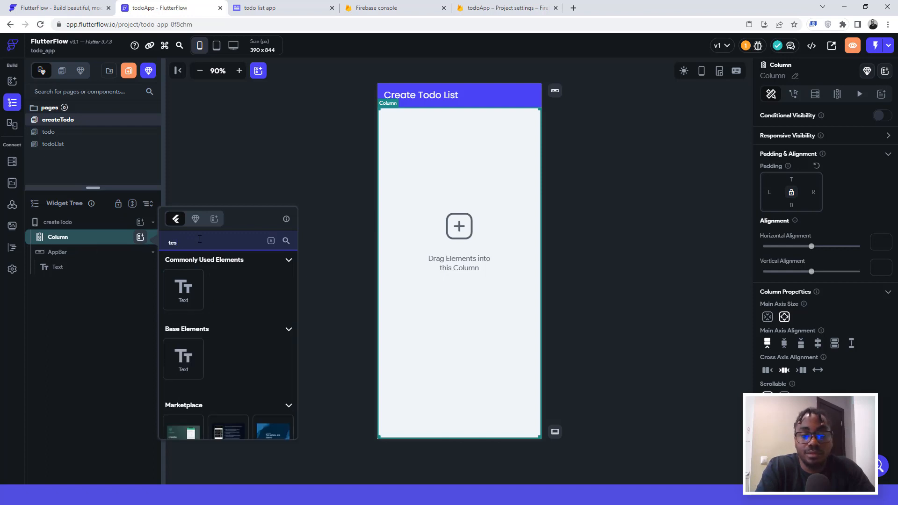
key(BackSpace)
text(xtf)
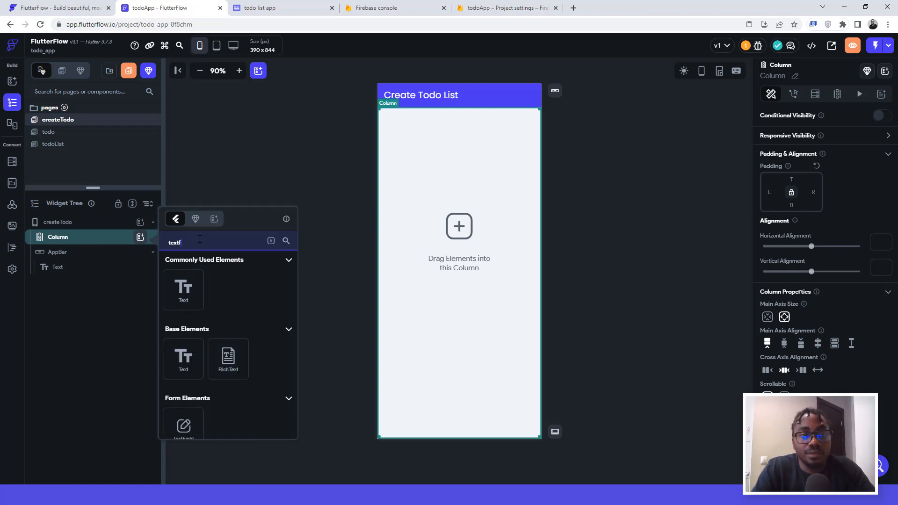
click(191, 429)
drag(196, 429, 499, 225)
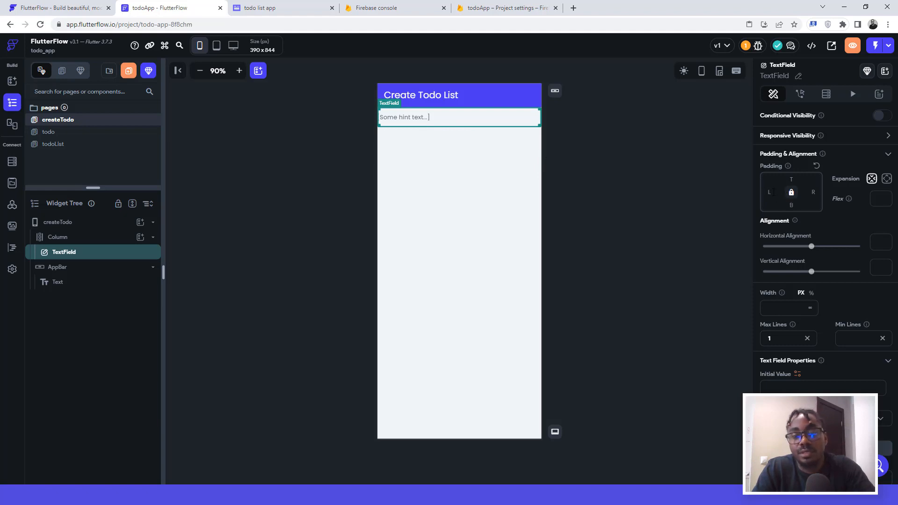
Step: Give the text field 16 padding on all sides
click(773, 192)
text(16)
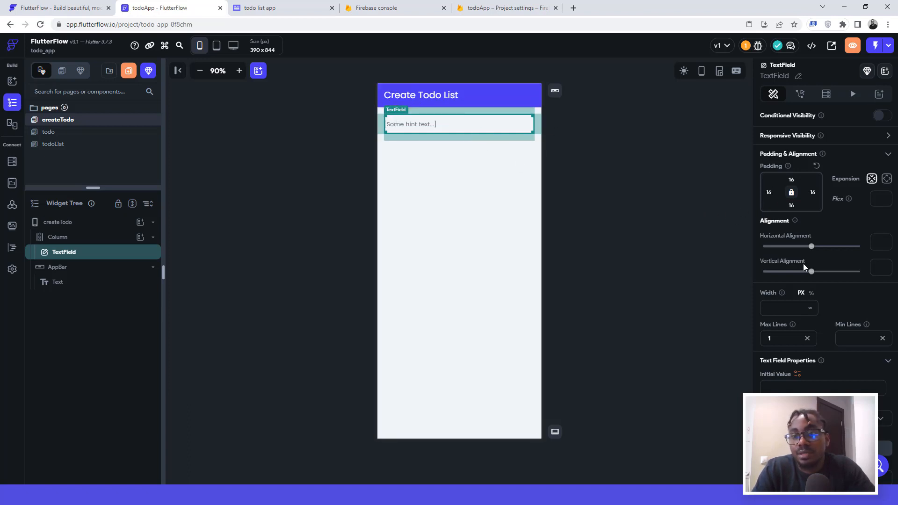
scroll(853, 295, down, 5)
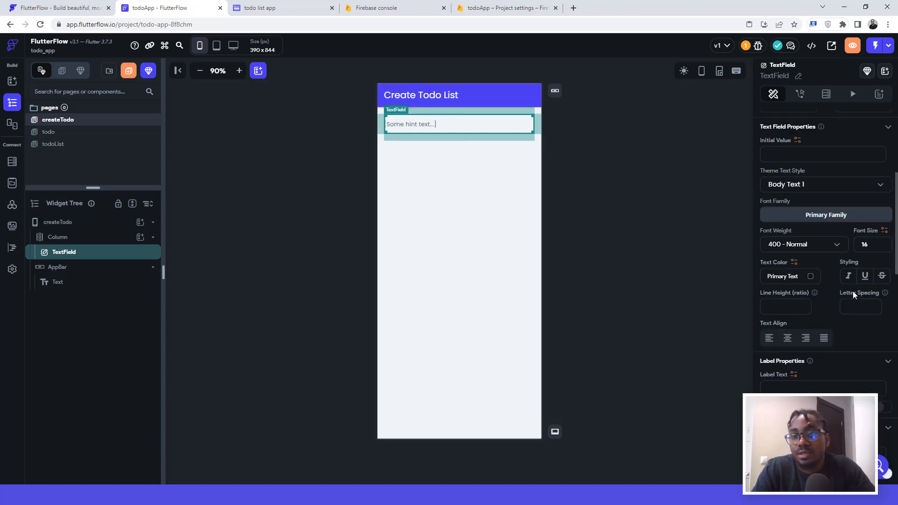
scroll(852, 291, down, 3)
scroll(850, 290, down, 2)
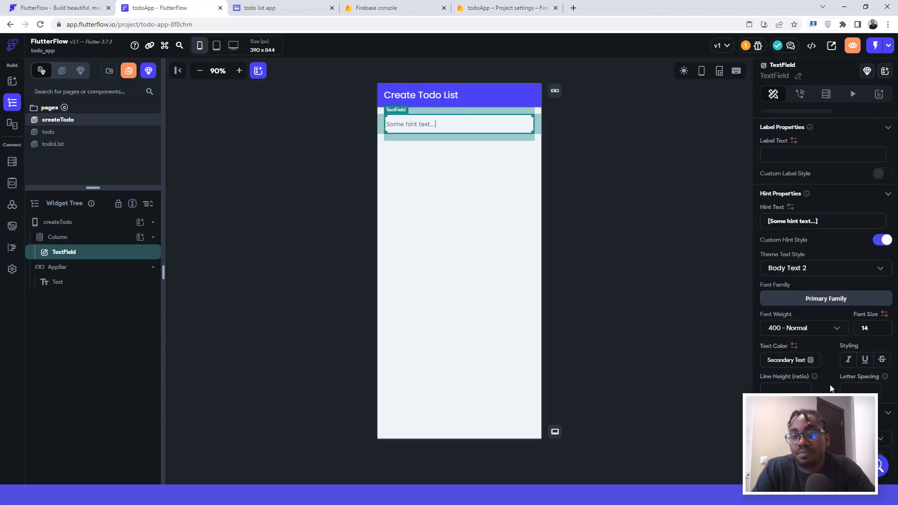
scroll(828, 389, down, 1)
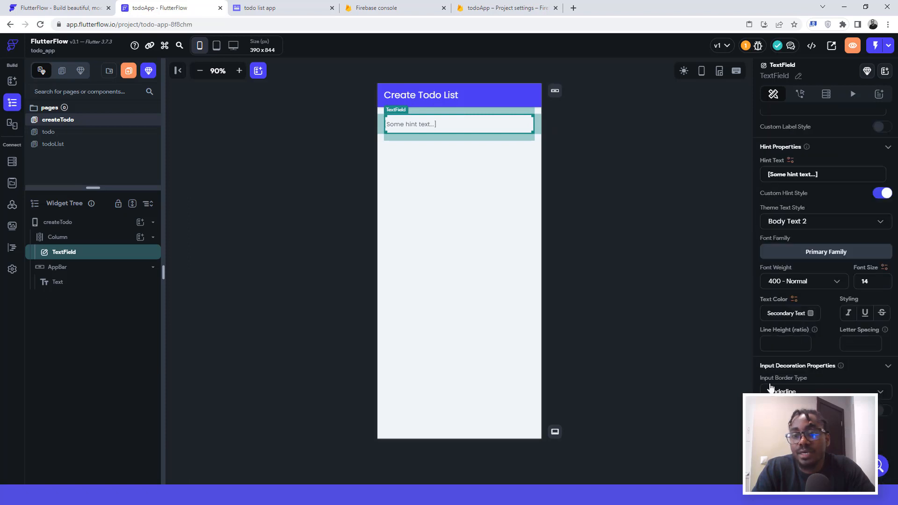
Step: Switch the text field to an Outline border coloured Secondary Text
click(826, 393)
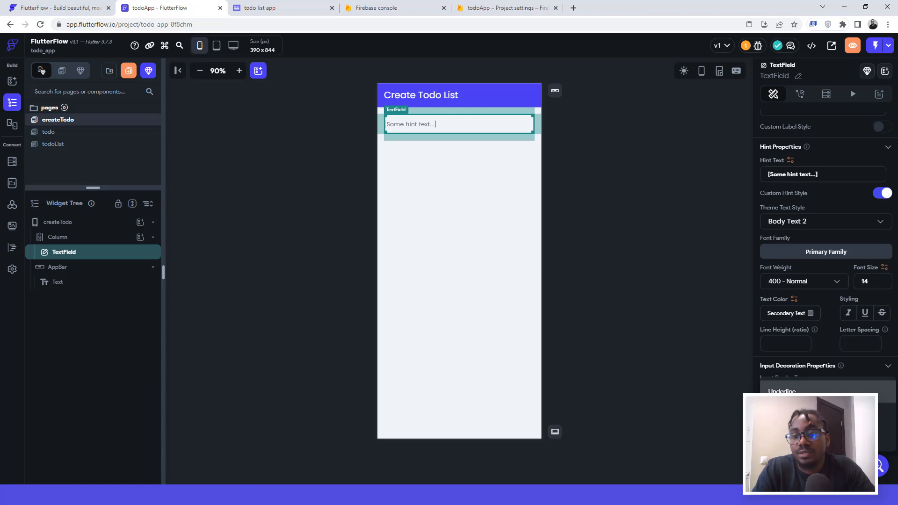
click(826, 414)
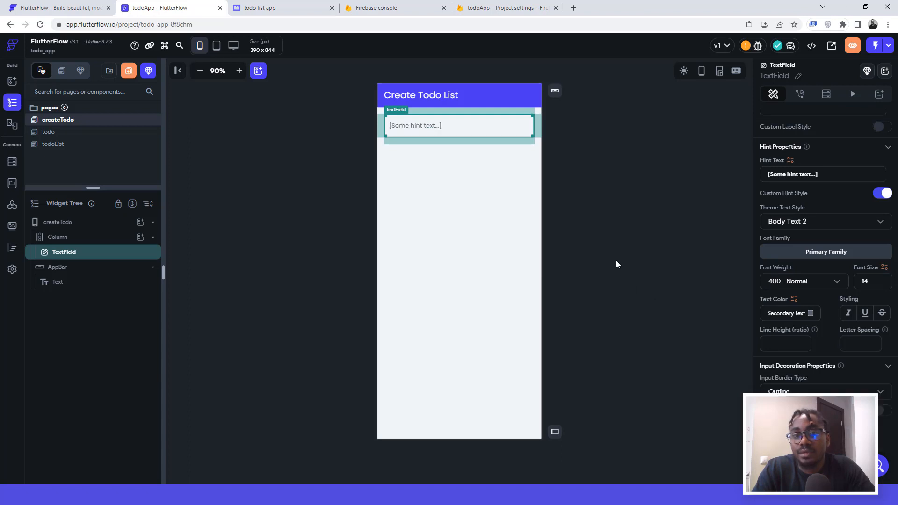
click(619, 238)
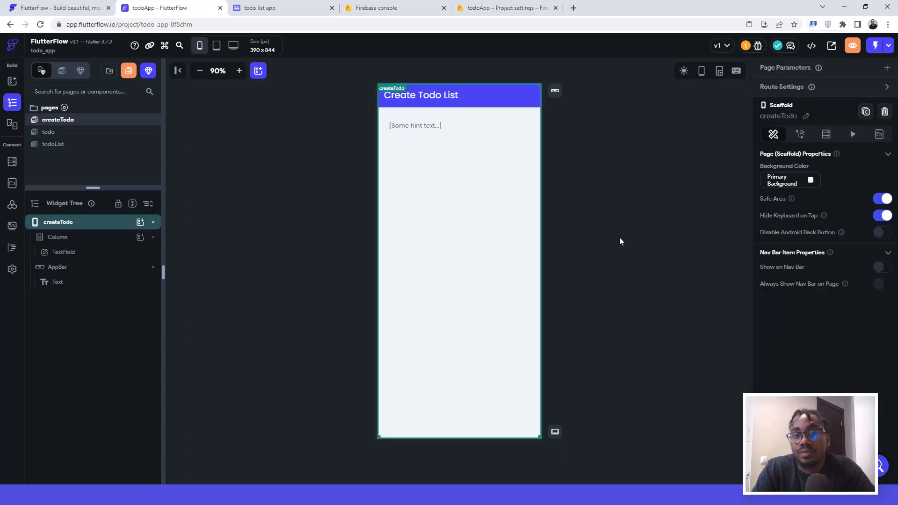
click(453, 133)
scroll(841, 360, down, 8)
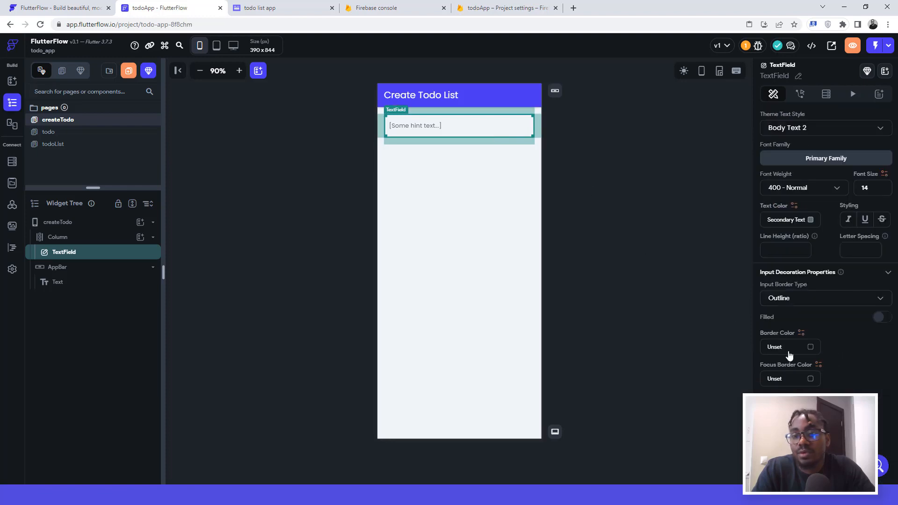
click(810, 347)
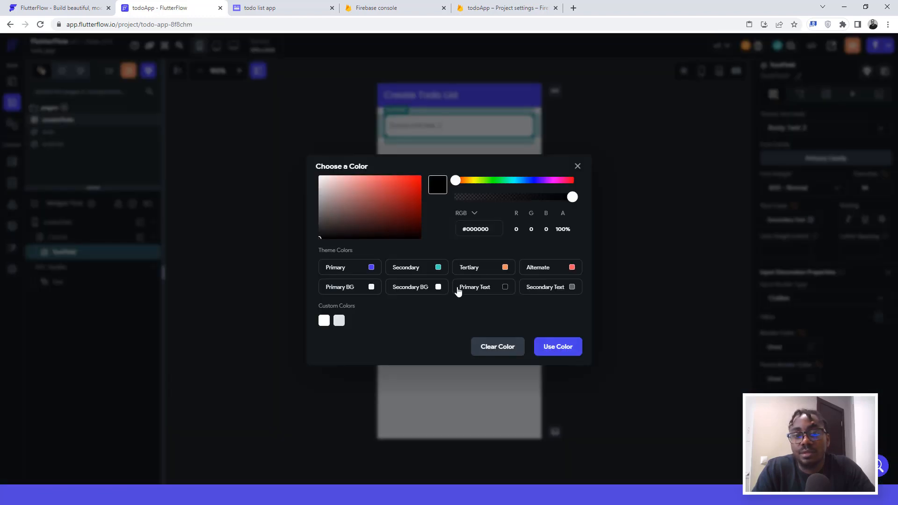
click(572, 287)
click(618, 210)
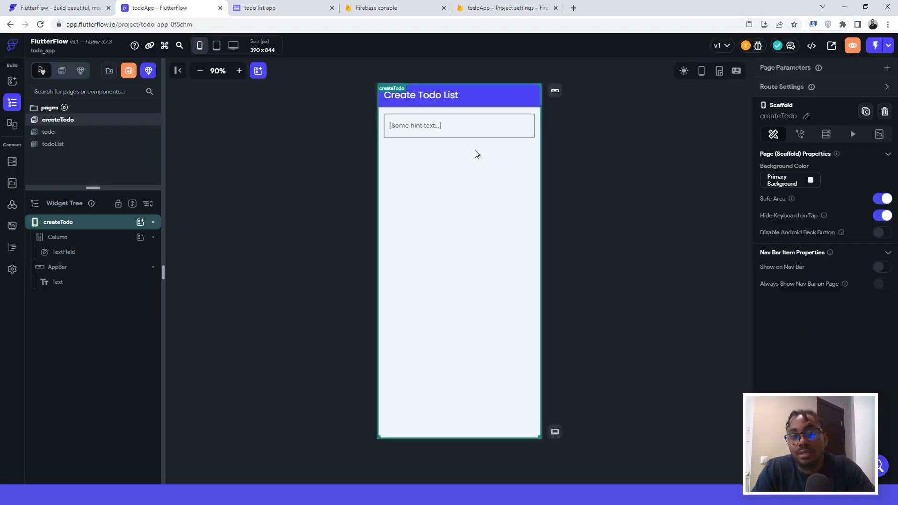
click(445, 134)
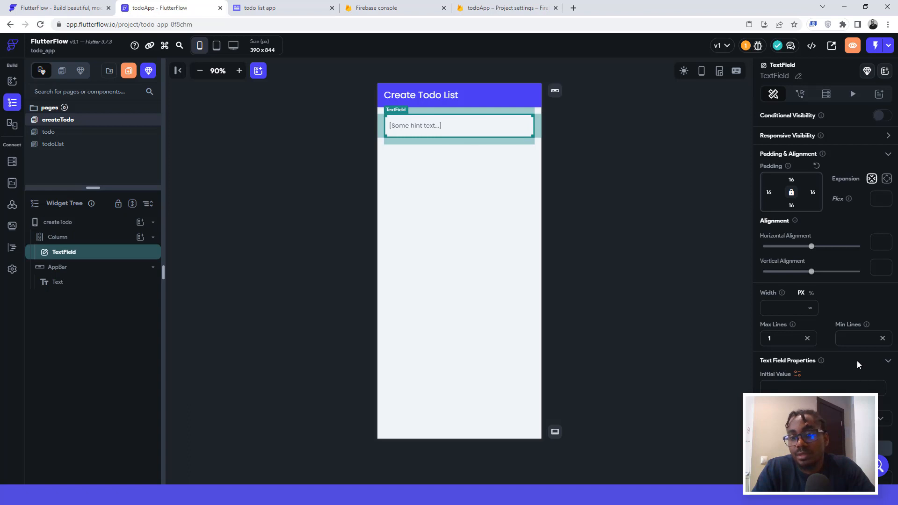
Step: Set the text field's border radius to 8 and compare with the wireframe
scroll(849, 358, down, 8)
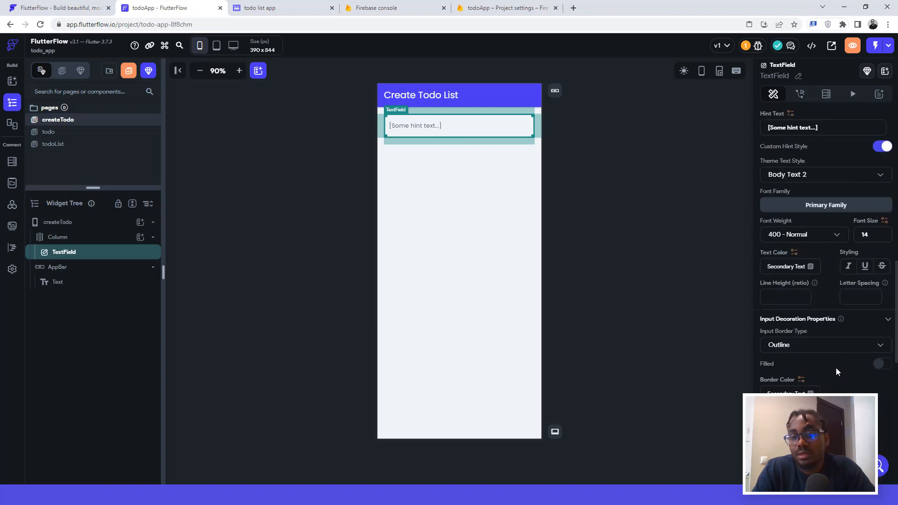
scroll(835, 367, down, 3)
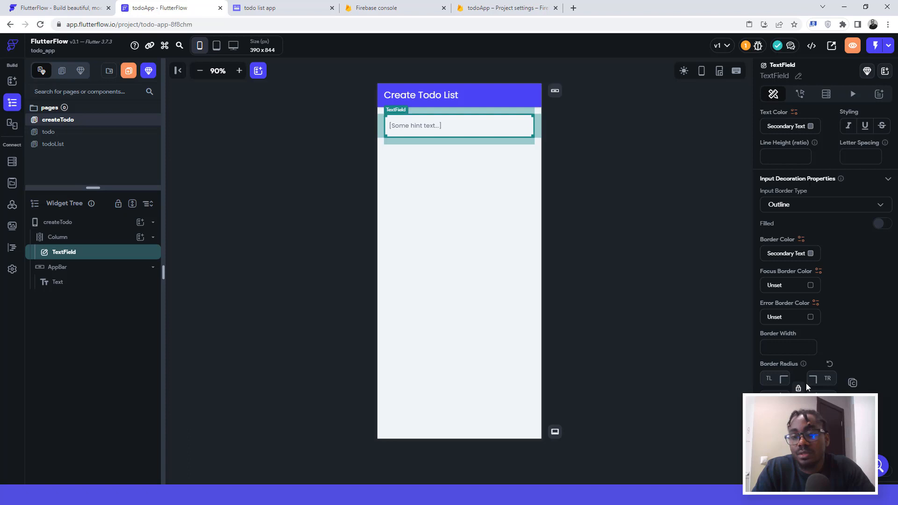
click(768, 379)
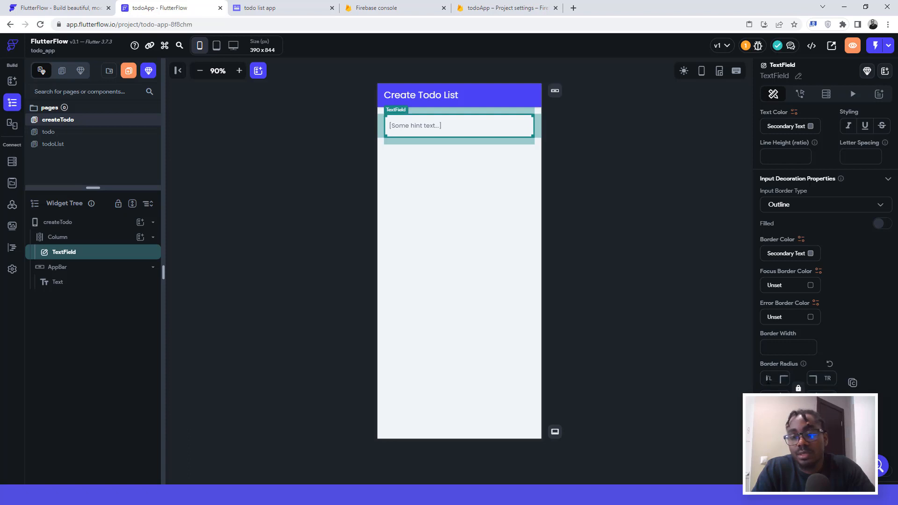
text(8)
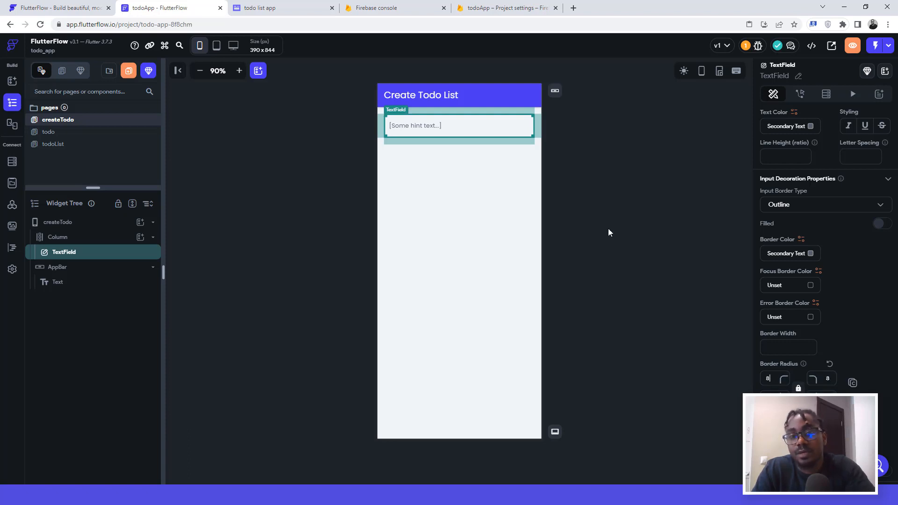
click(597, 179)
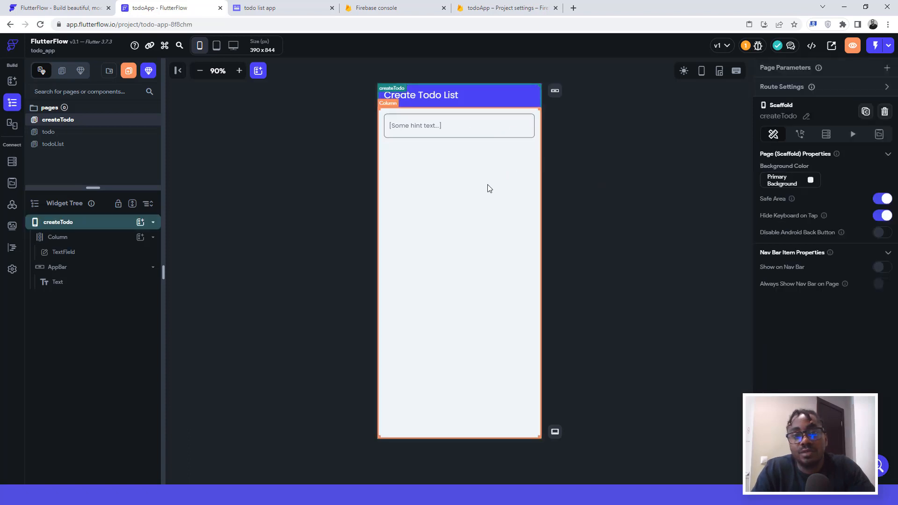
click(451, 137)
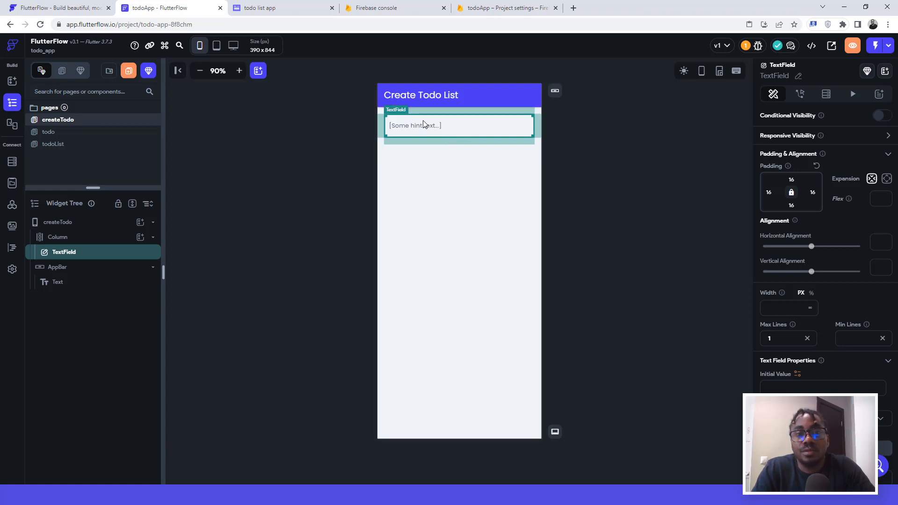
click(260, 13)
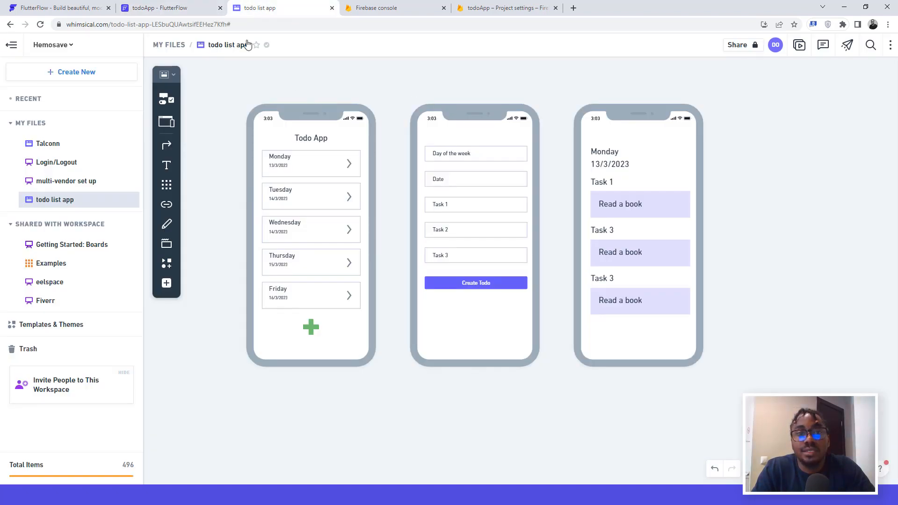
click(188, 8)
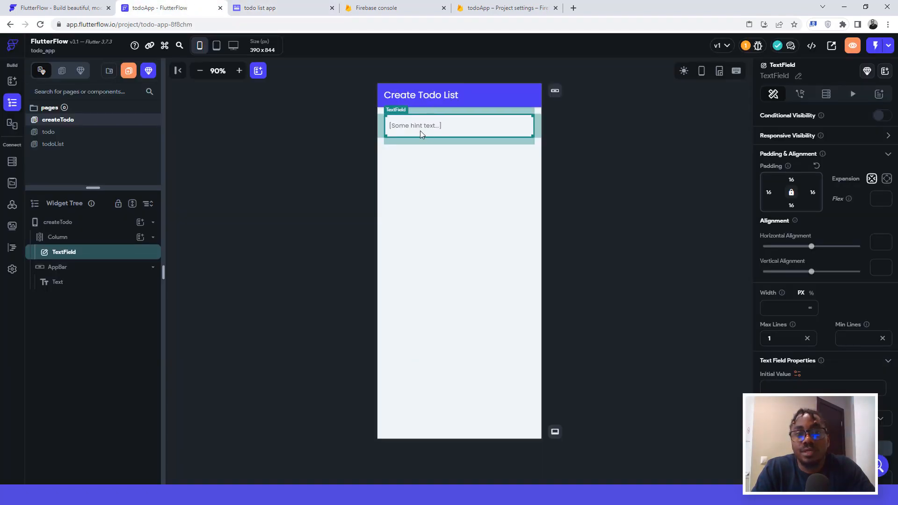
Step: Set the text field's hint to 'Monday' and its label to 'Day of the week'
scroll(886, 314, down, 6)
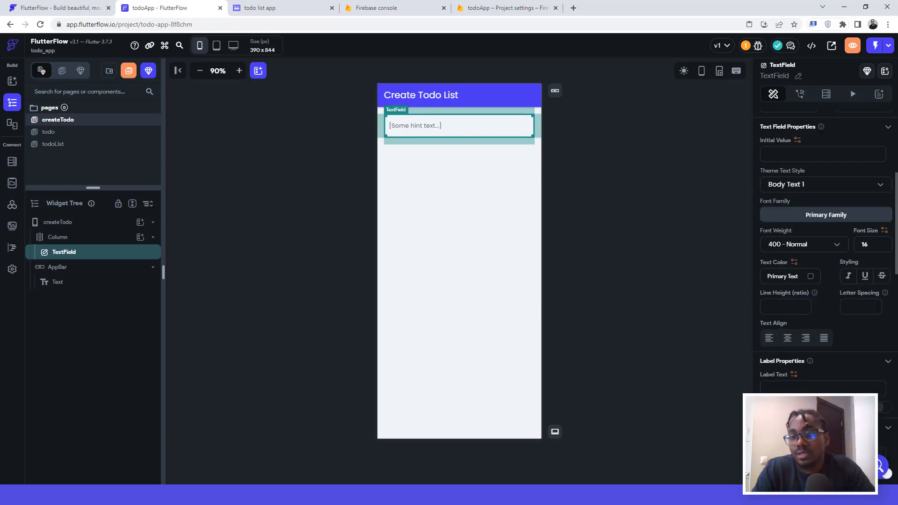
scroll(877, 299, down, 3)
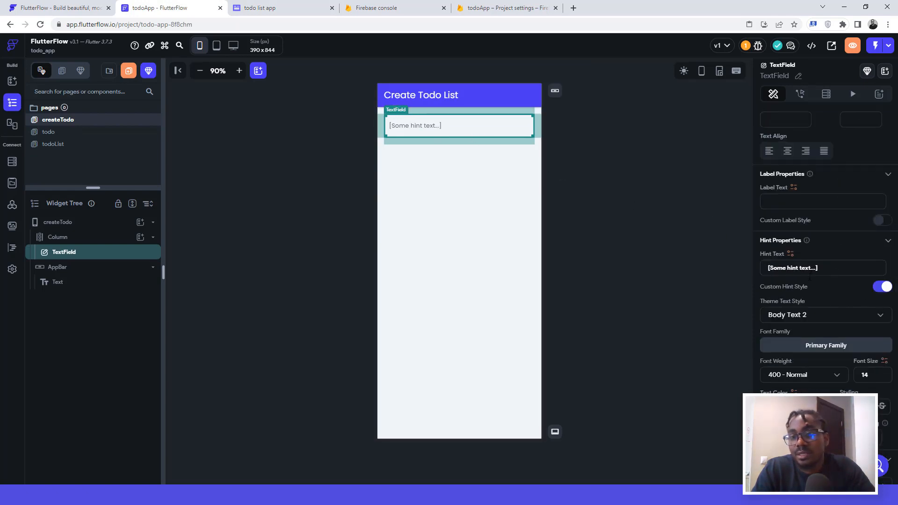
triple_click(824, 268)
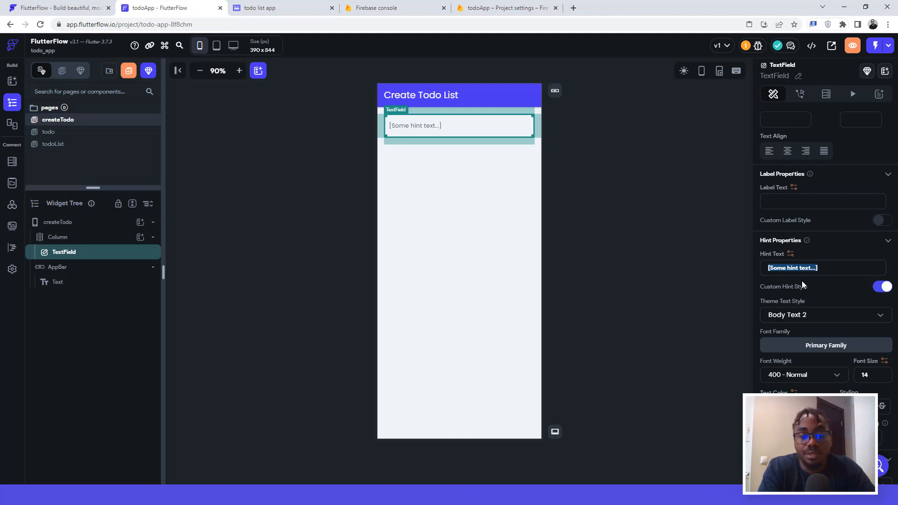
text(Monday)
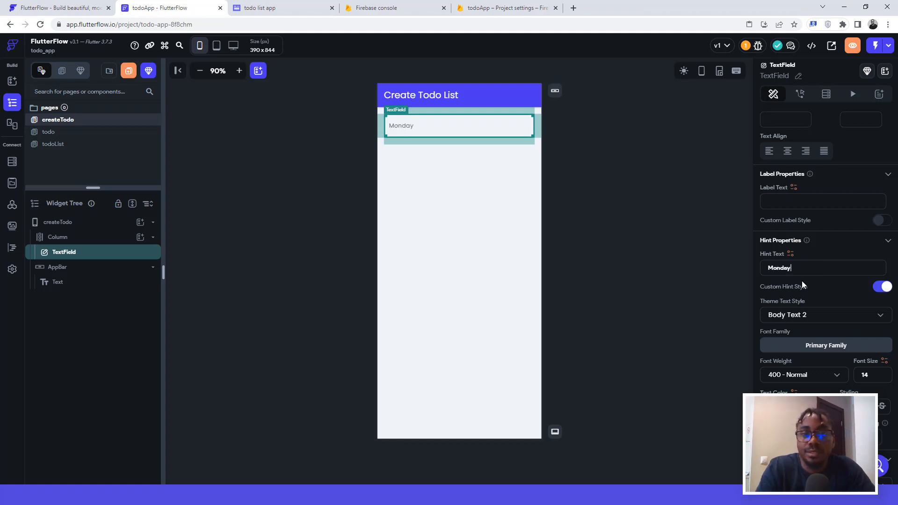
click(782, 202)
text(D)
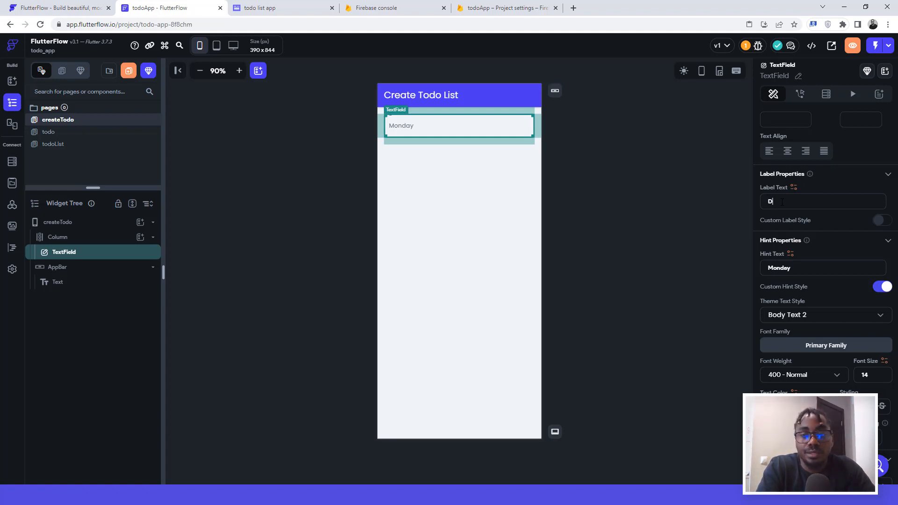
text(ay of t)
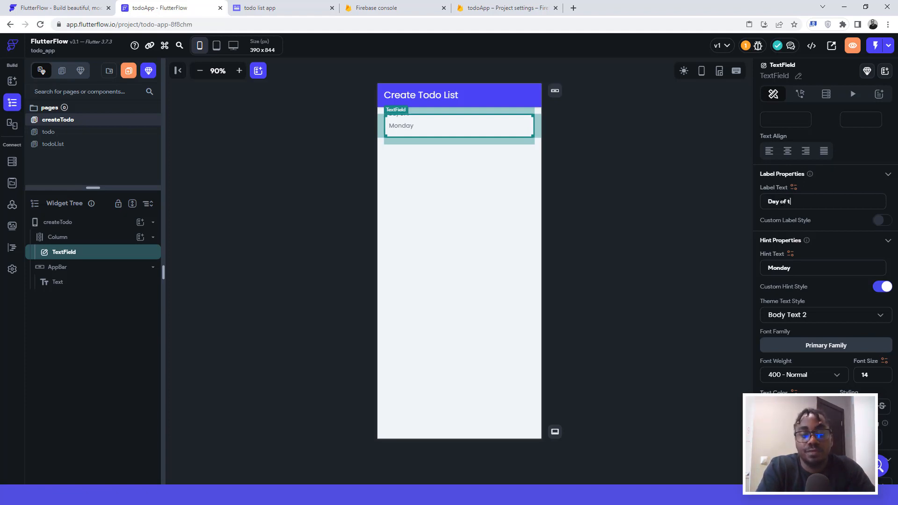
text(he week)
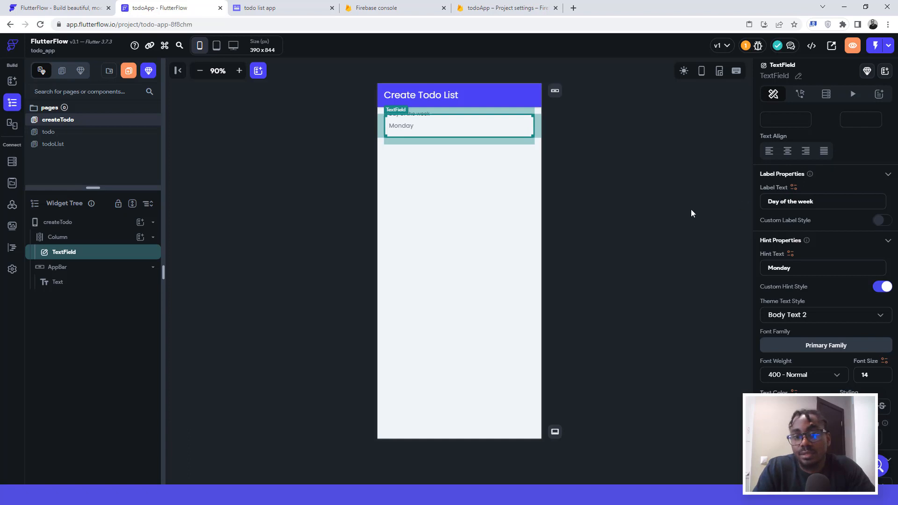
click(673, 216)
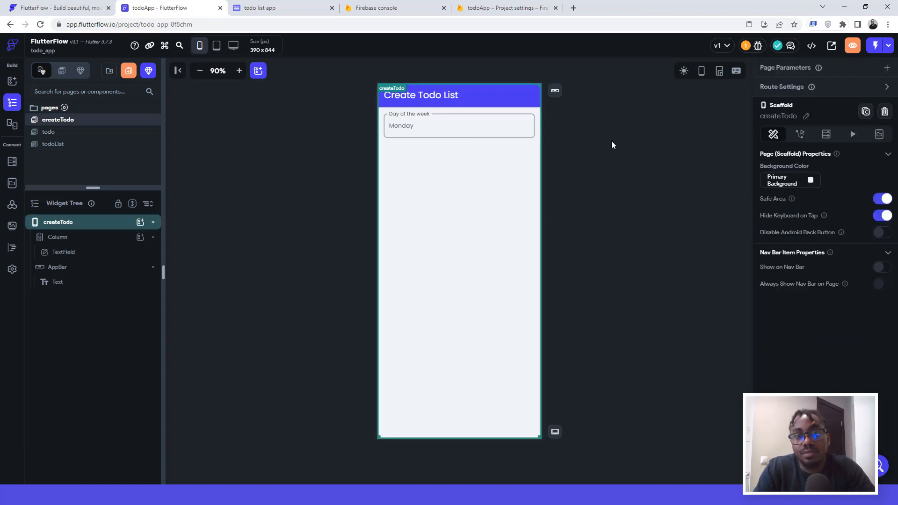
Step: Duplicate the Day of the week text field until five copies fill the Column
click(452, 136)
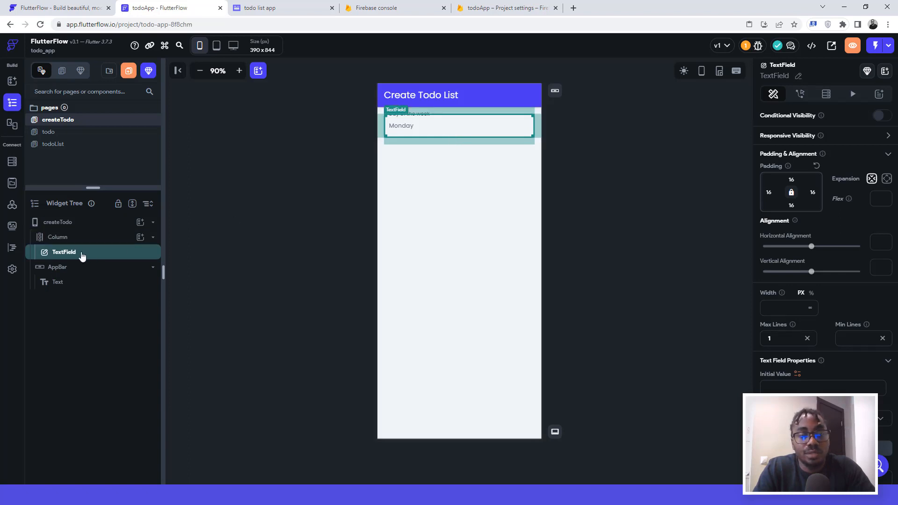
key(ctrl+d)
key(ctrl+d)
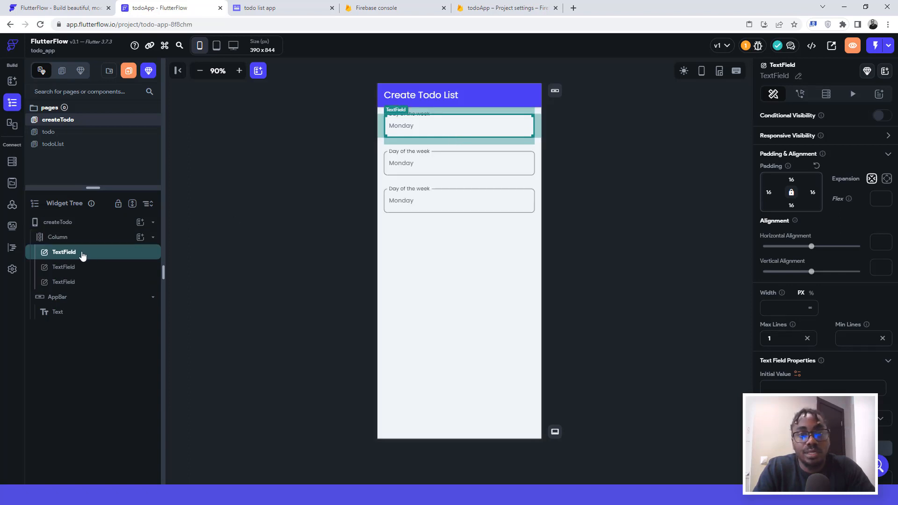
key(ctrl+d)
key(ctrl+d)
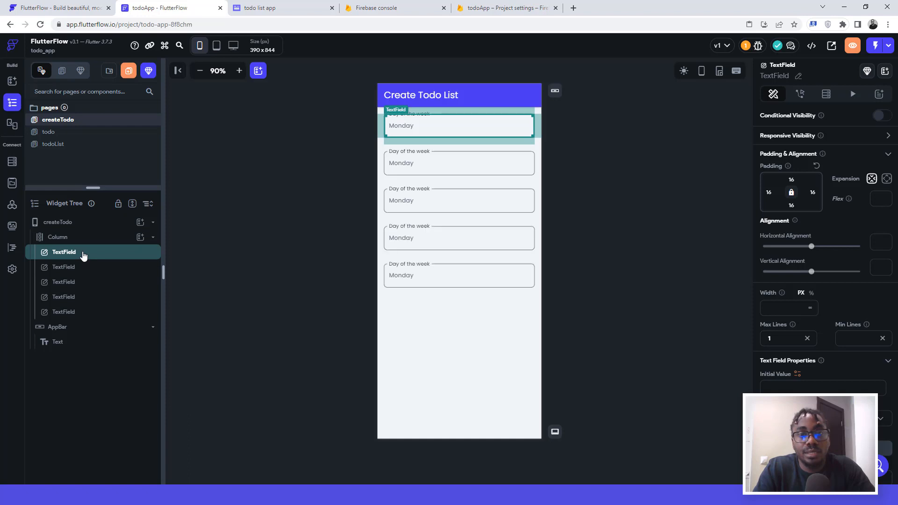
key(ctrl+d)
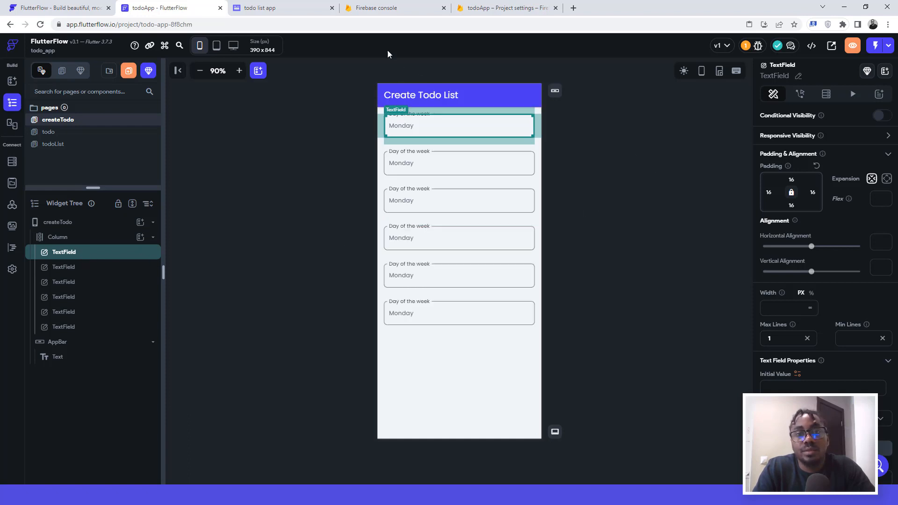
click(279, 8)
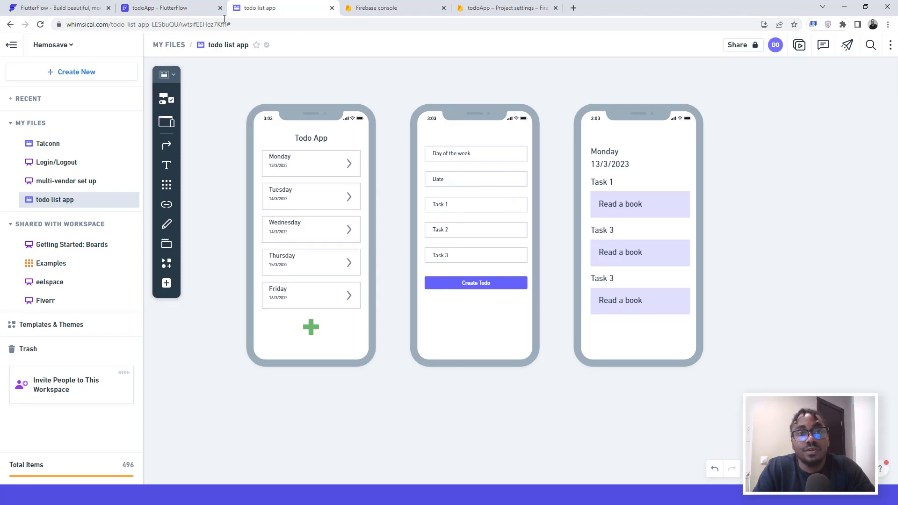
click(180, 8)
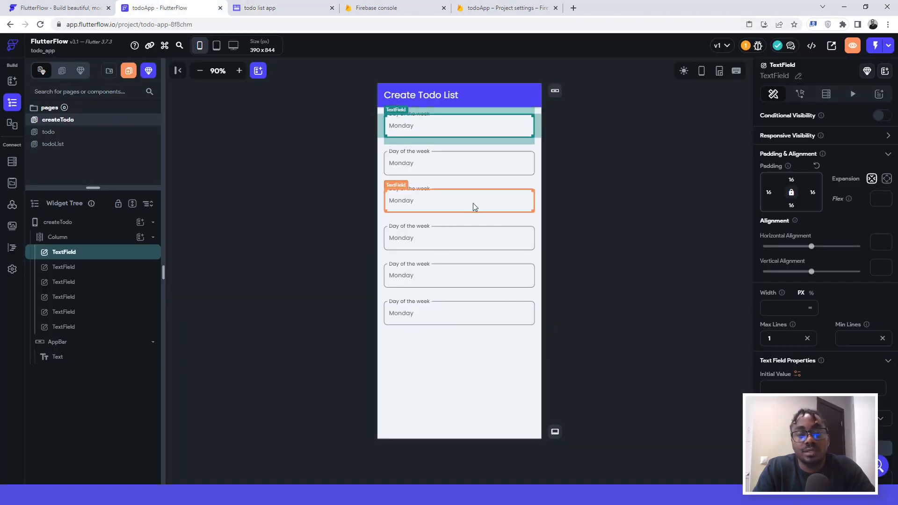
key(ctrl+z)
key(ctrl+z)
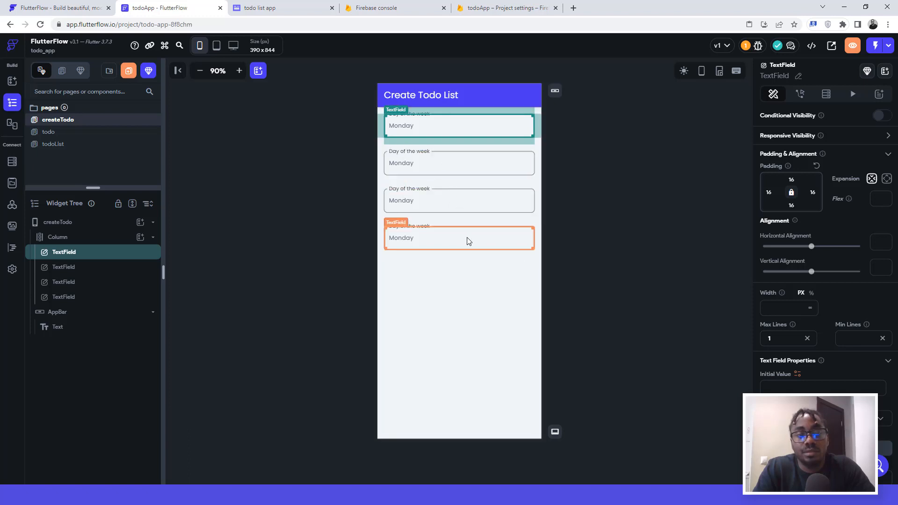
key(ctrl+v)
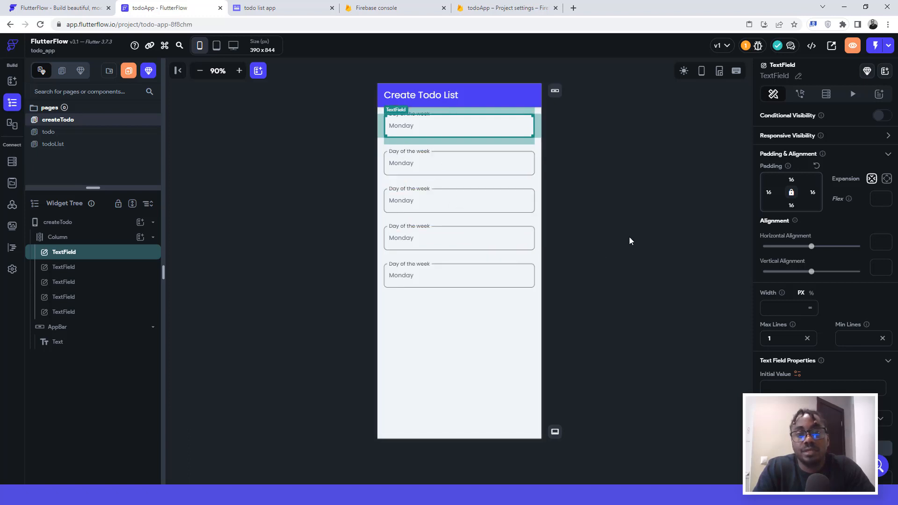
click(657, 207)
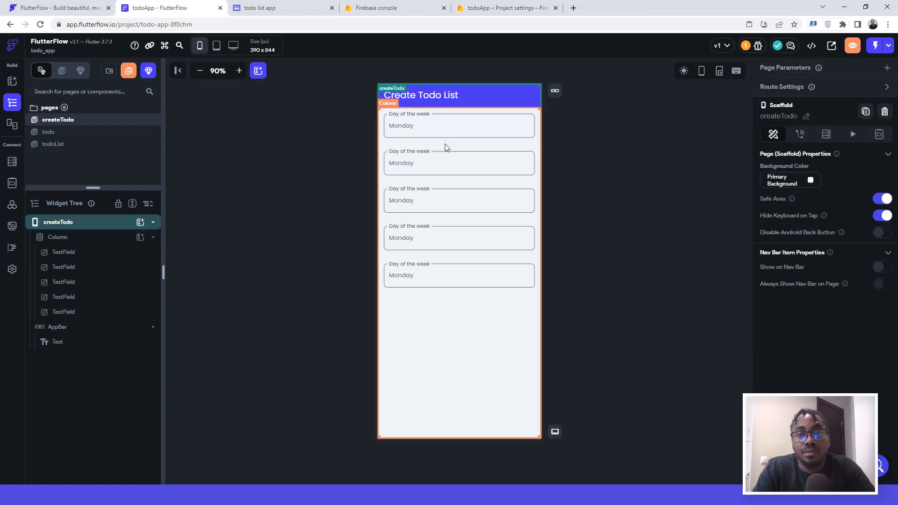
Step: Give the Column holding the text fields 16 top padding
click(446, 113)
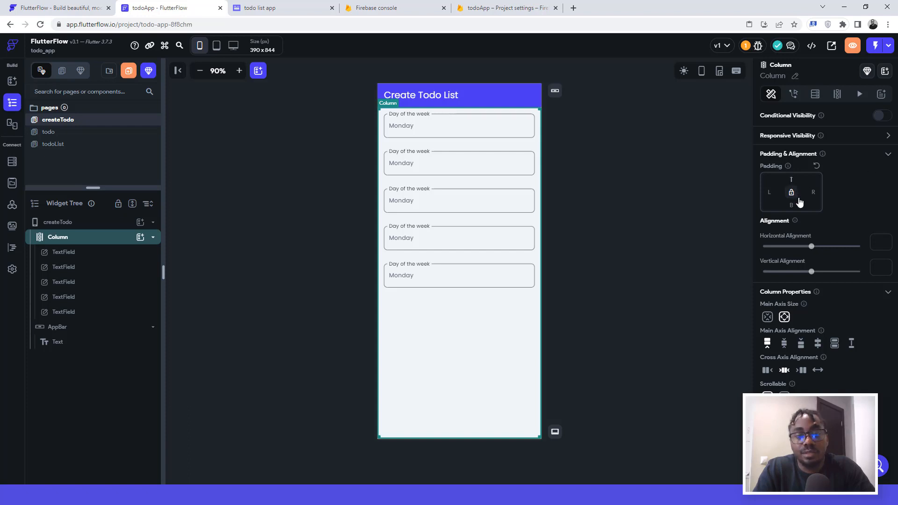
text(16)
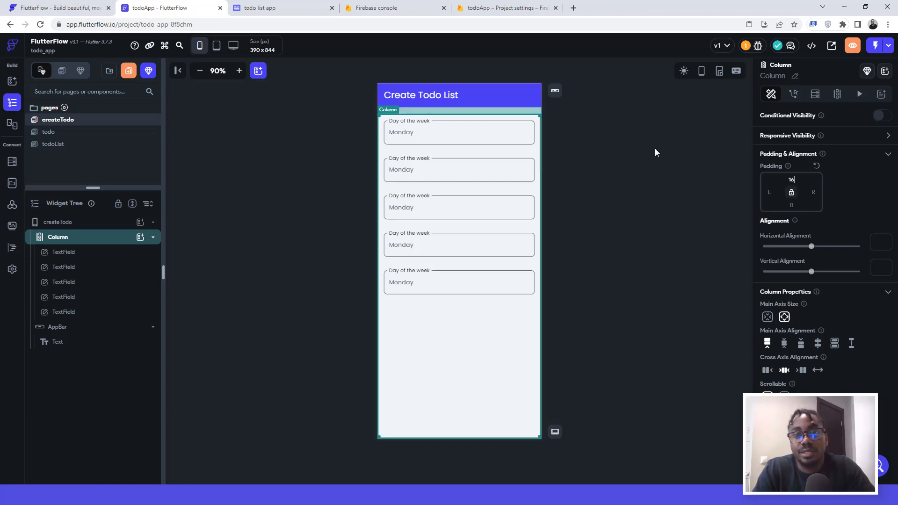
click(656, 152)
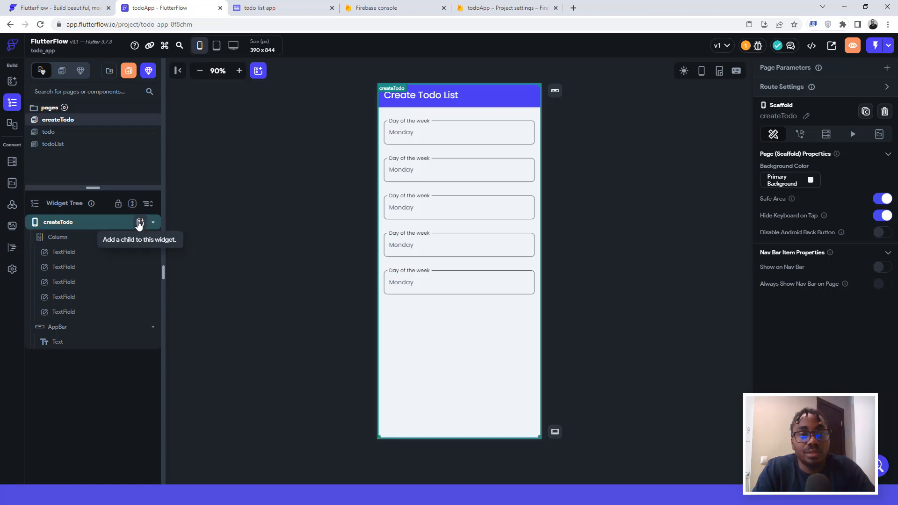
Step: Try adding a Button directly to the page, then cancel replacing the Column
click(140, 223)
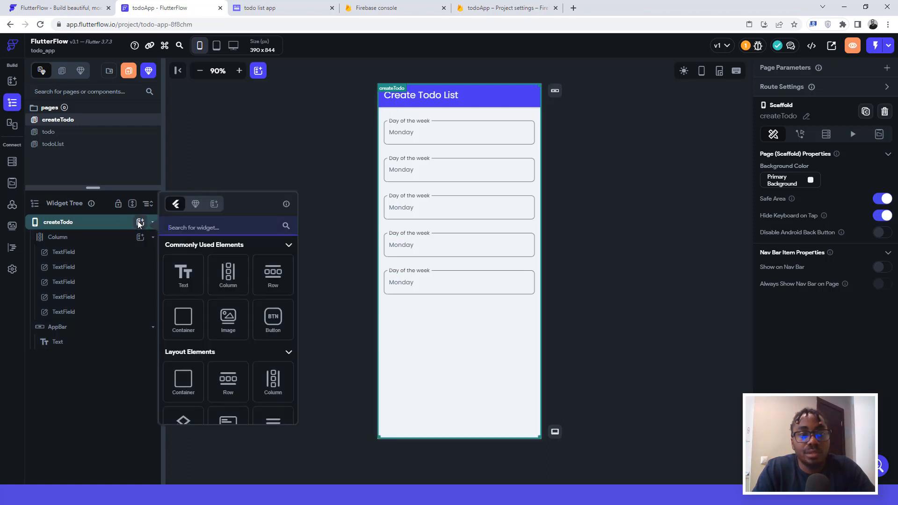
click(271, 318)
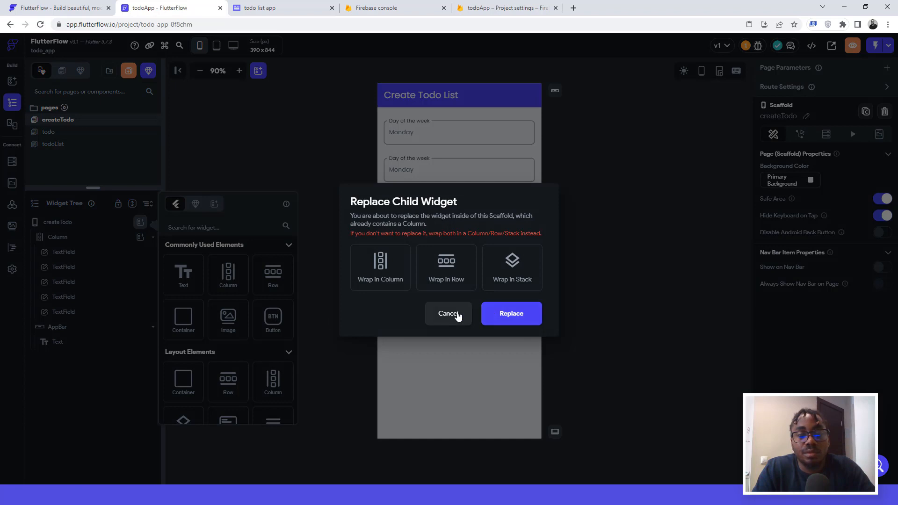
click(458, 316)
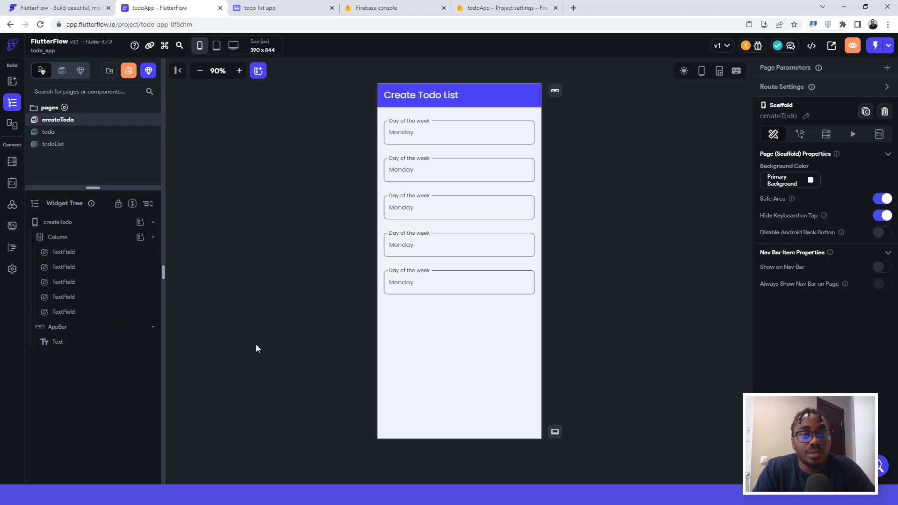
Step: Add a 'Create Todo' button below the five text fields and select its 130 width
click(379, 335)
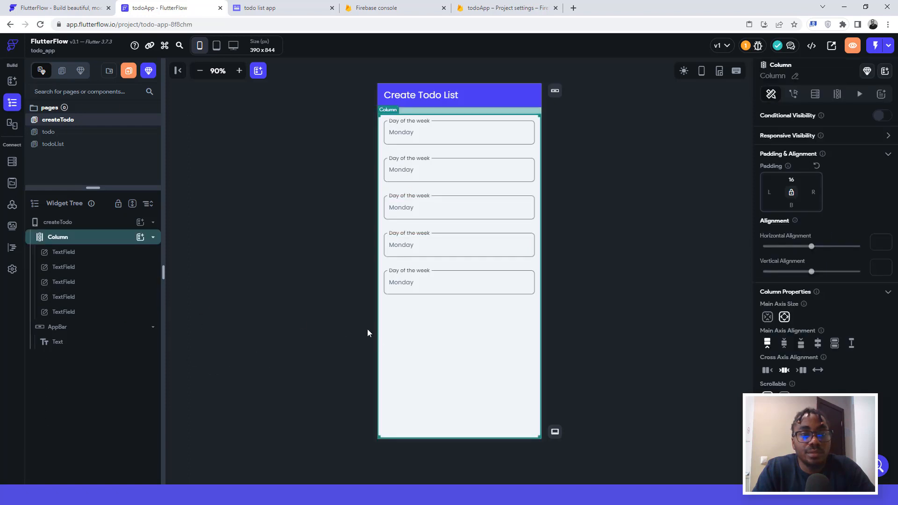
click(140, 237)
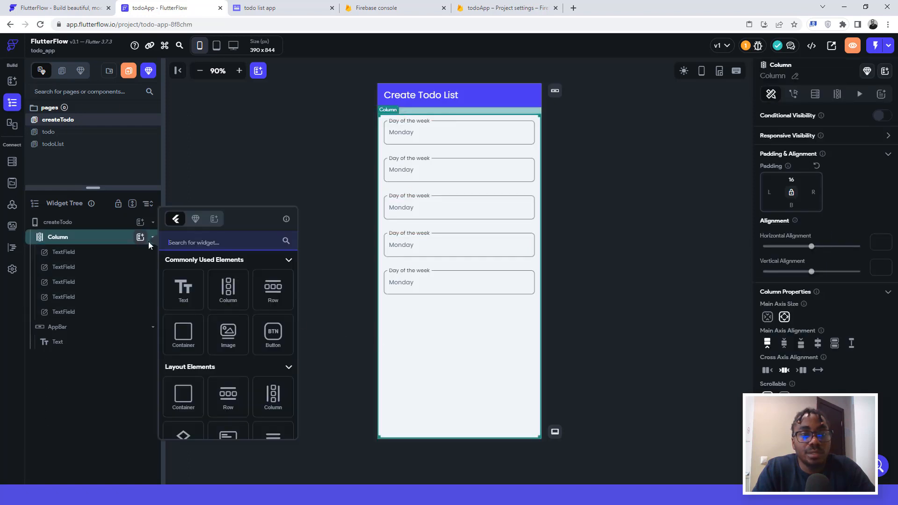
click(265, 332)
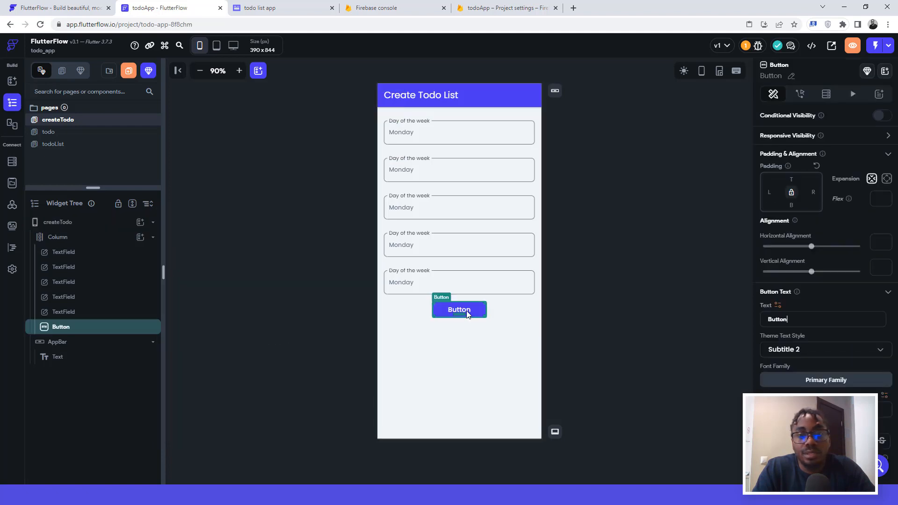
key(ctrl+a)
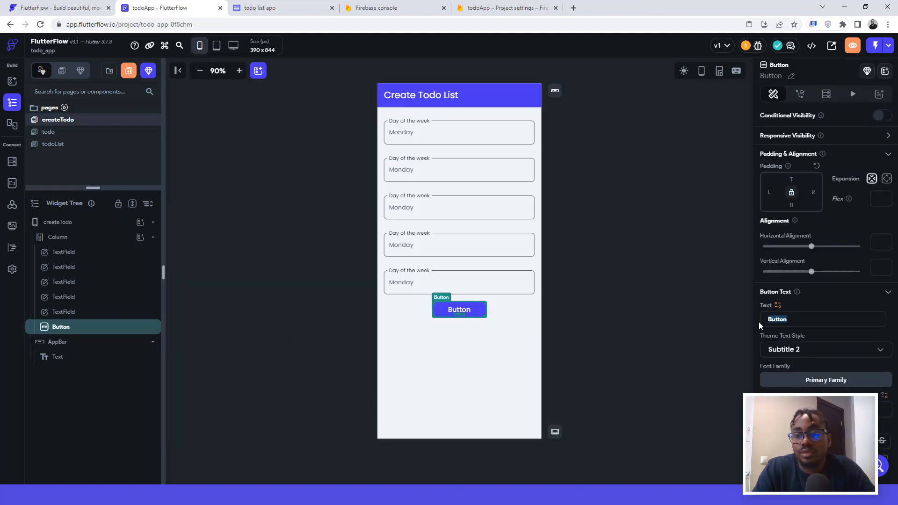
text(Create)
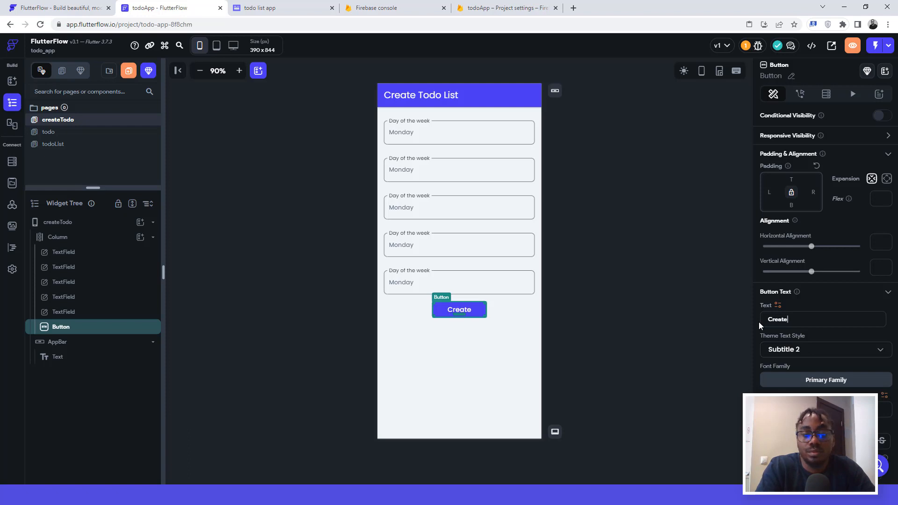
text( Todo)
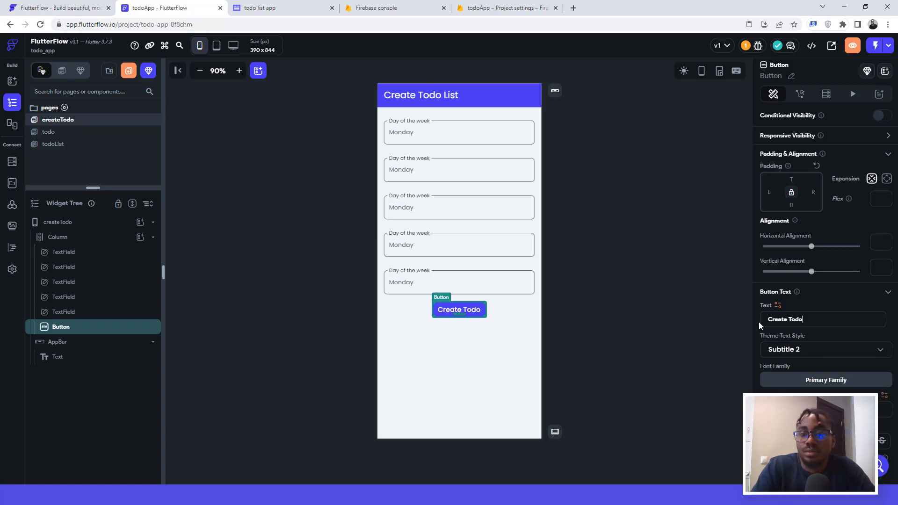
scroll(847, 366, down, 3)
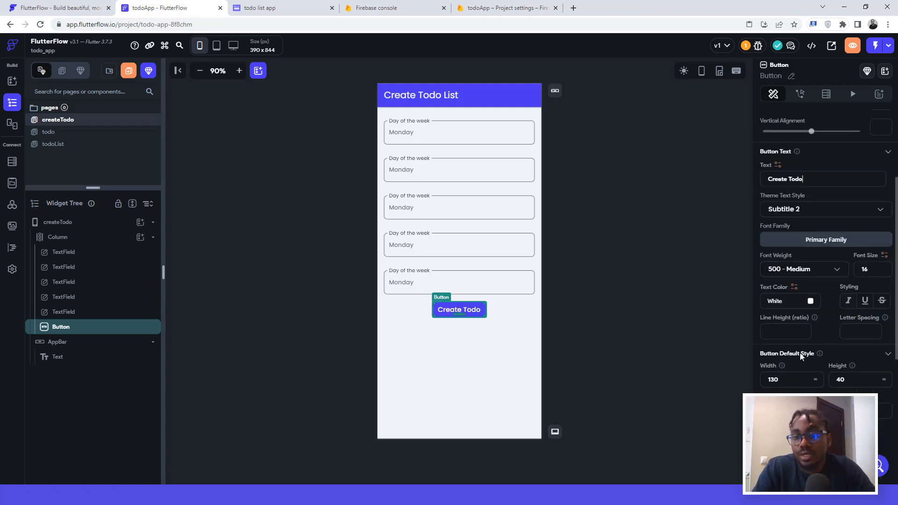
double_click(789, 383)
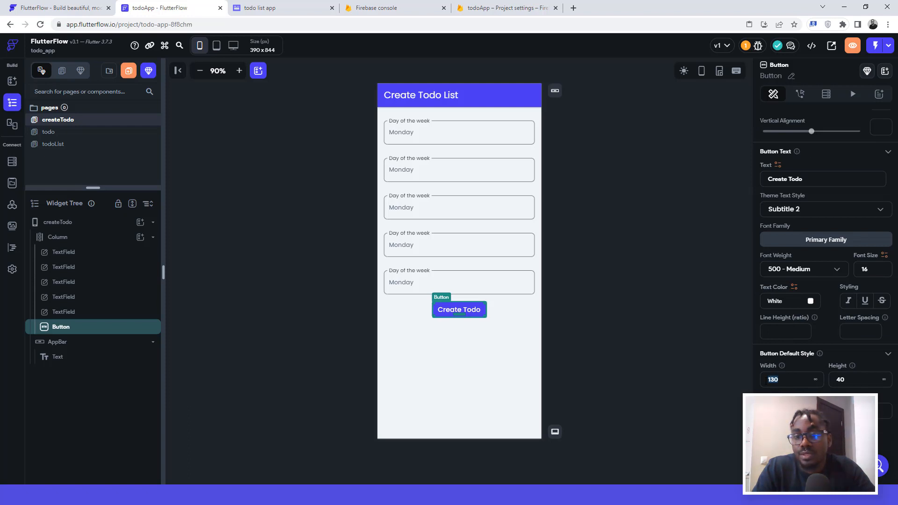
Step: Set the Create Todo button width to 360 so it spans the form
text(360)
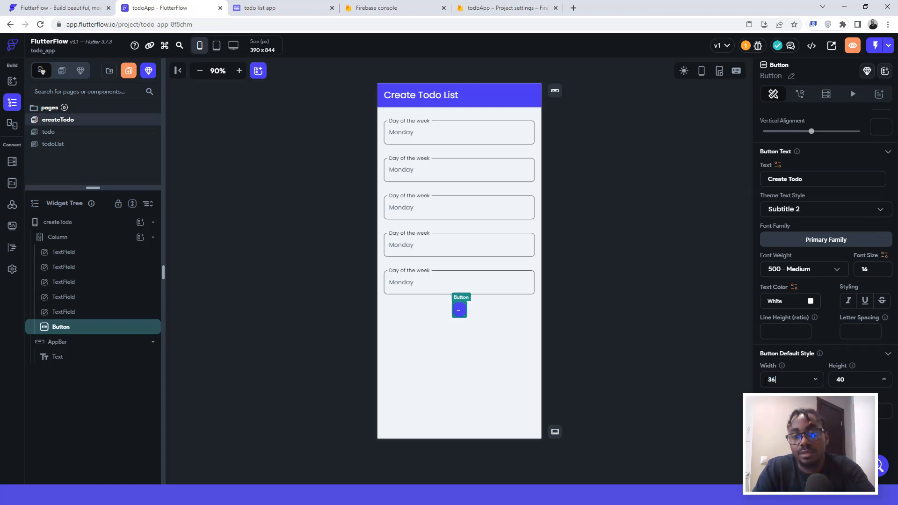
click(612, 281)
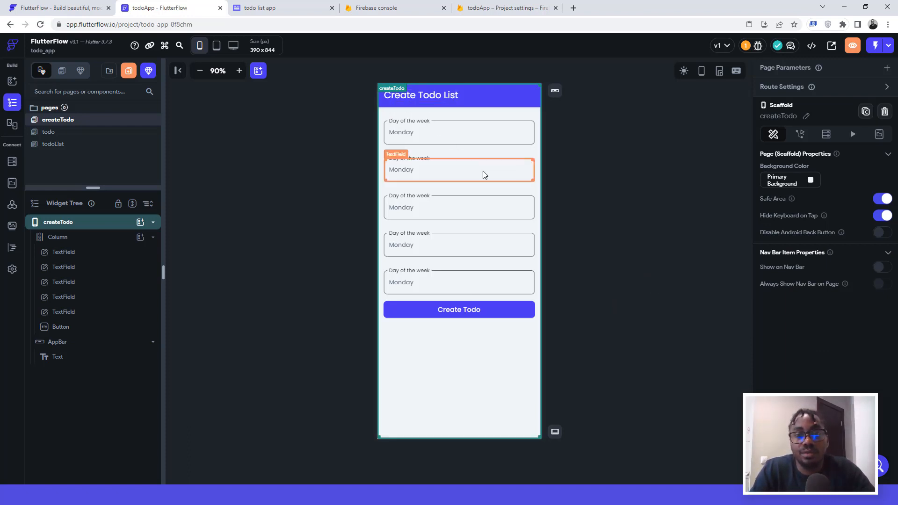
click(431, 172)
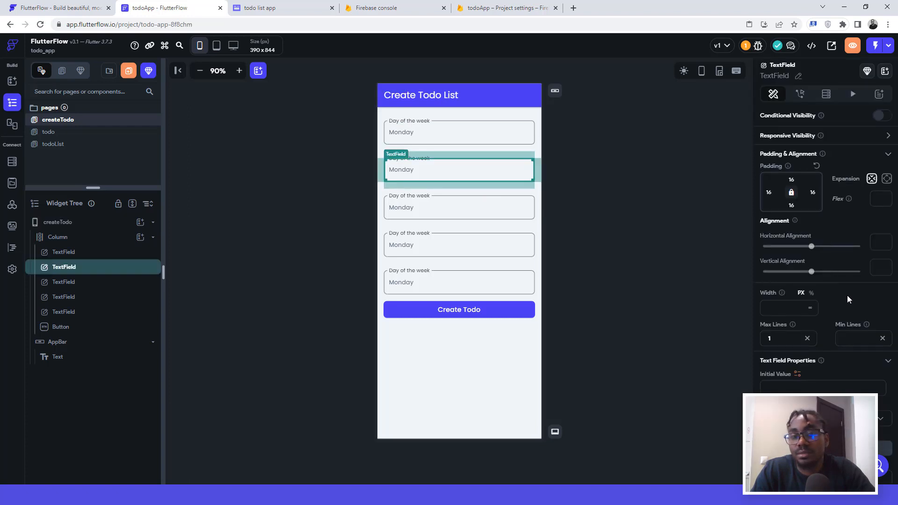
Step: Label the second text field 'Date' with hint text 13/3/2023
click(275, 9)
click(158, 5)
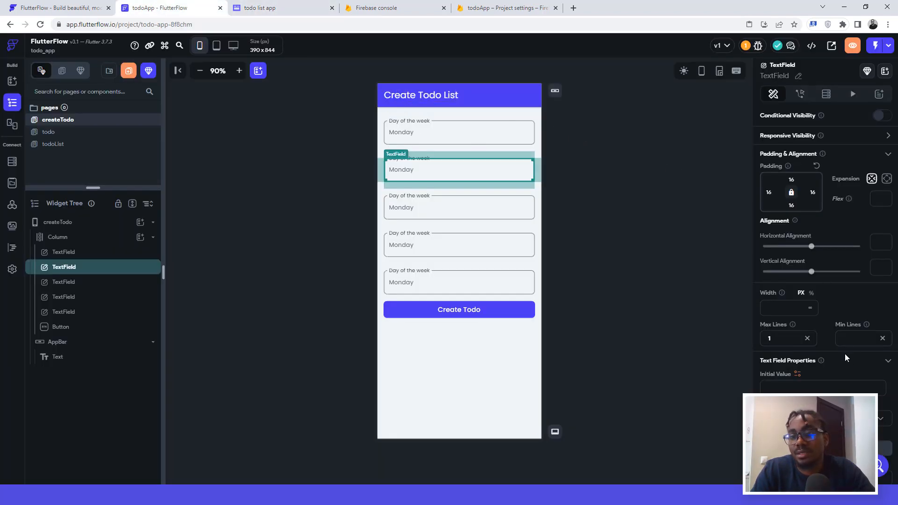
scroll(845, 354, down, 5)
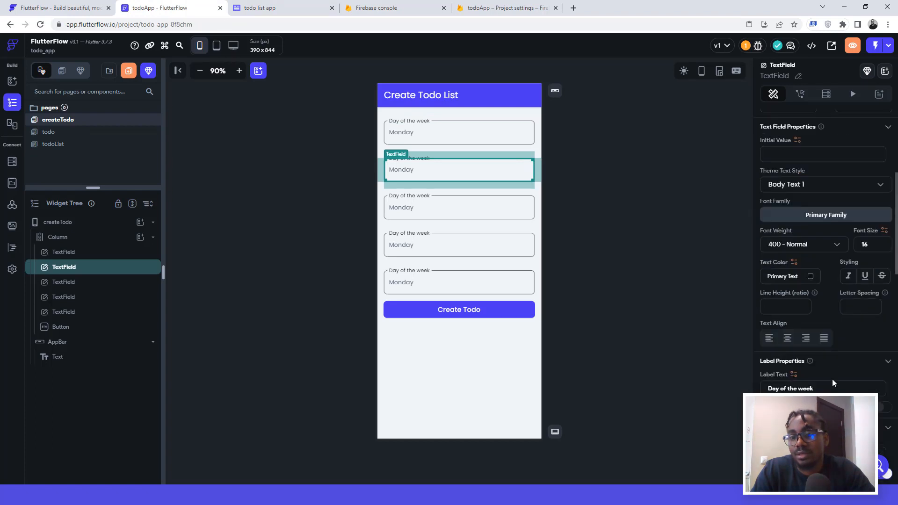
drag(815, 388, 769, 388)
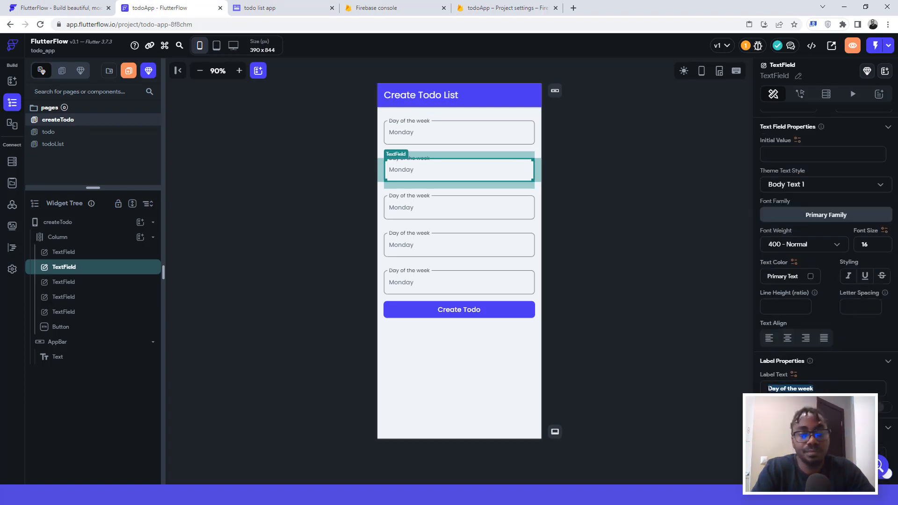
text(Date)
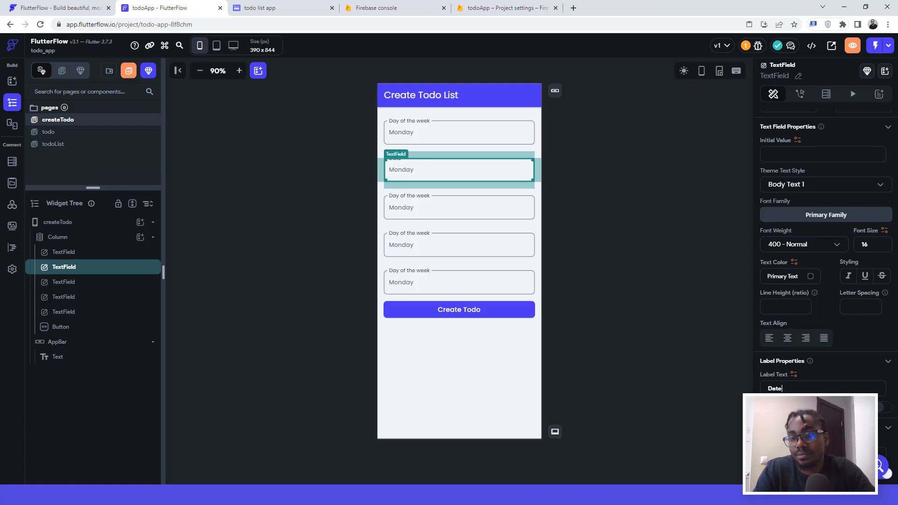
scroll(778, 292, down, 2)
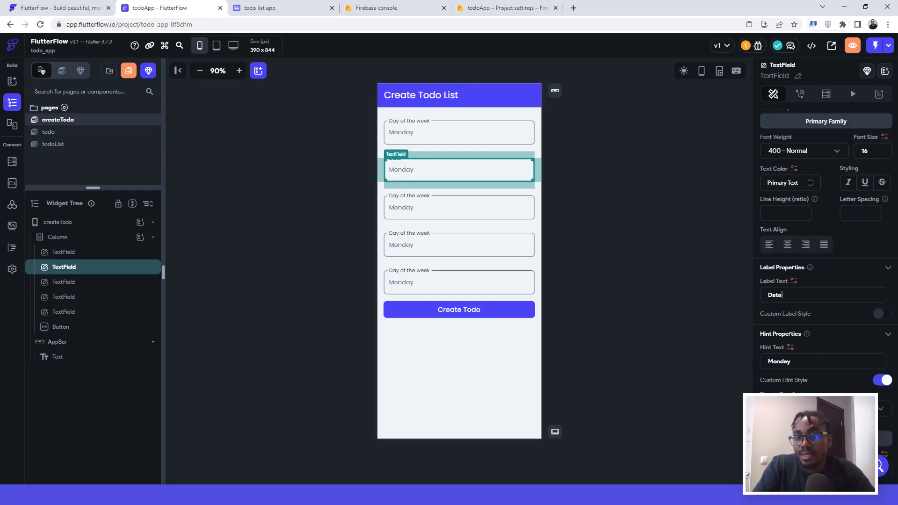
double_click(773, 362)
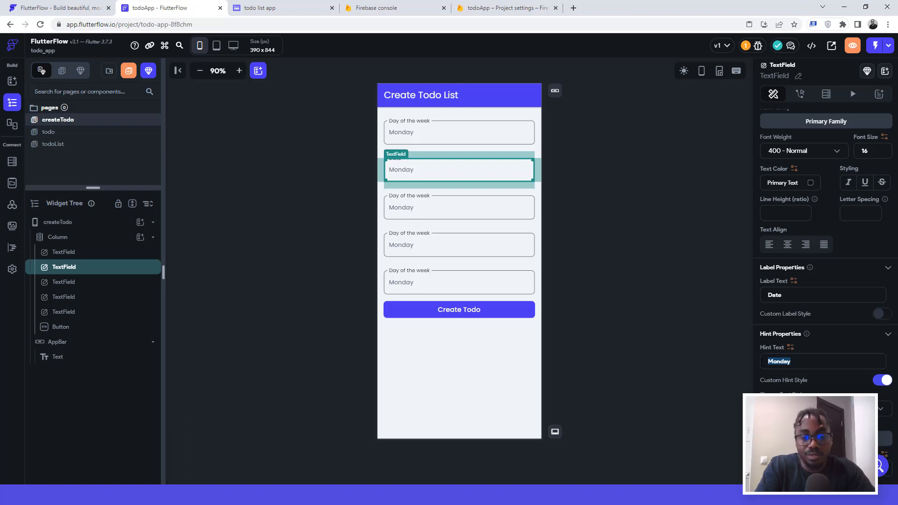
text(13/)
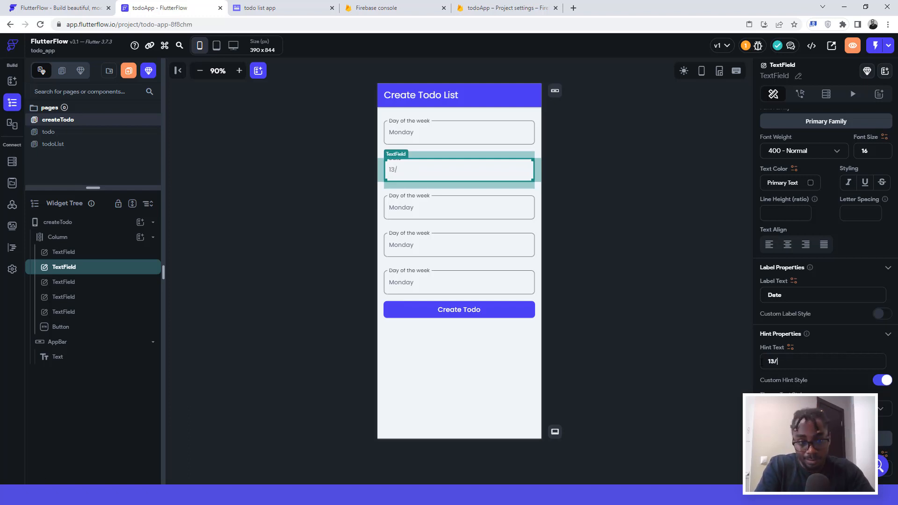
text(3/2023)
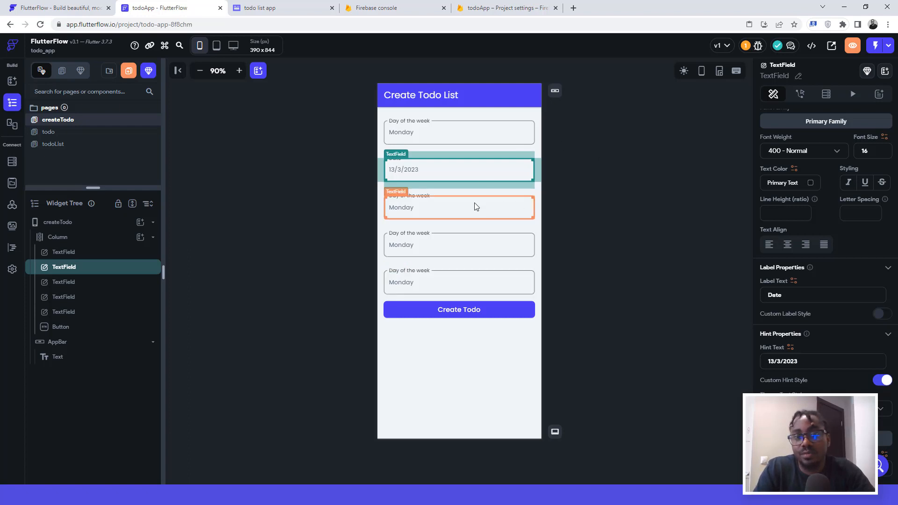
Step: Relabel the third text field as 'Task 1' and delete its Monday hint
click(439, 206)
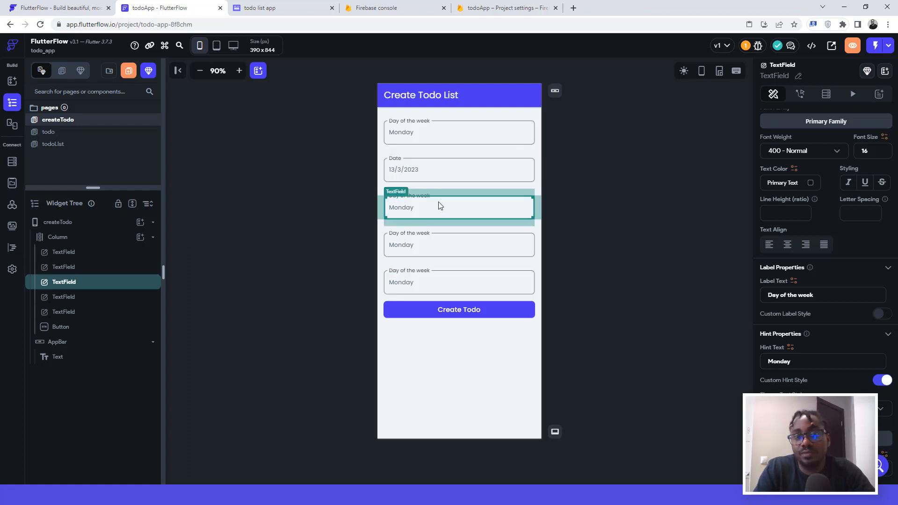
drag(821, 296, 745, 308)
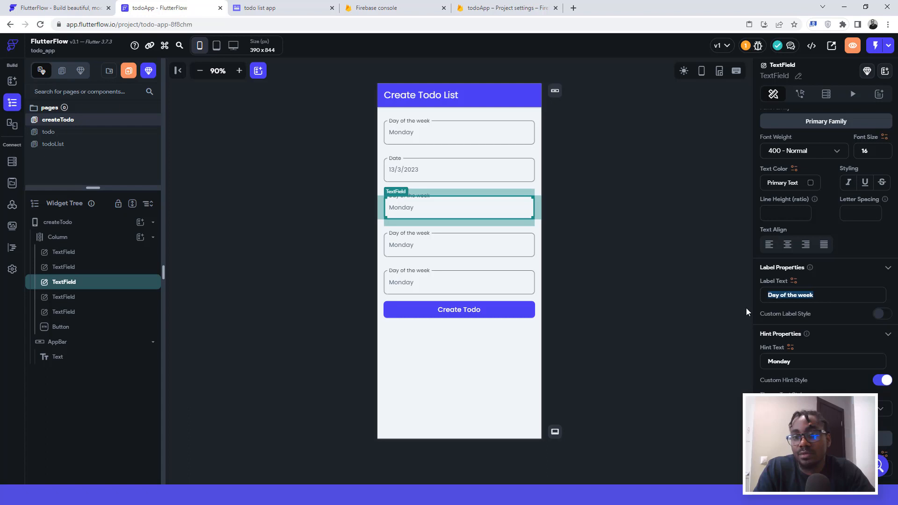
text(Task 1)
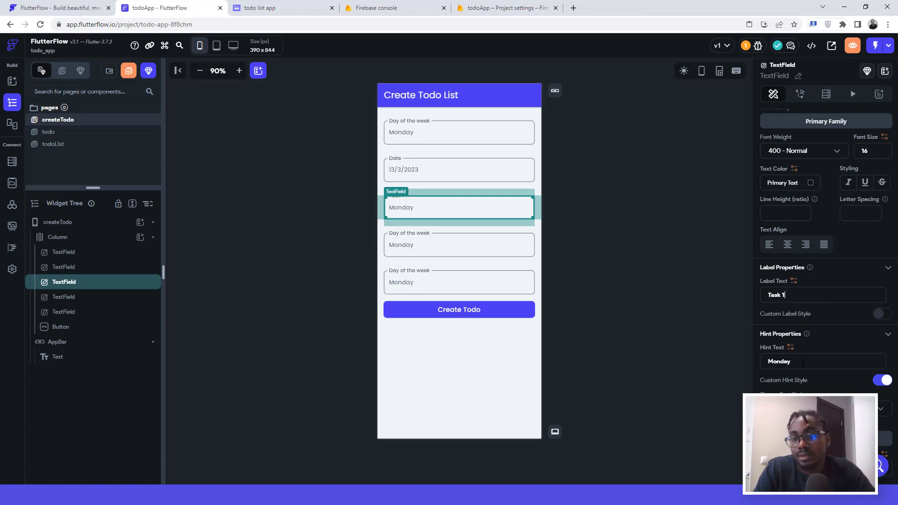
double_click(768, 362)
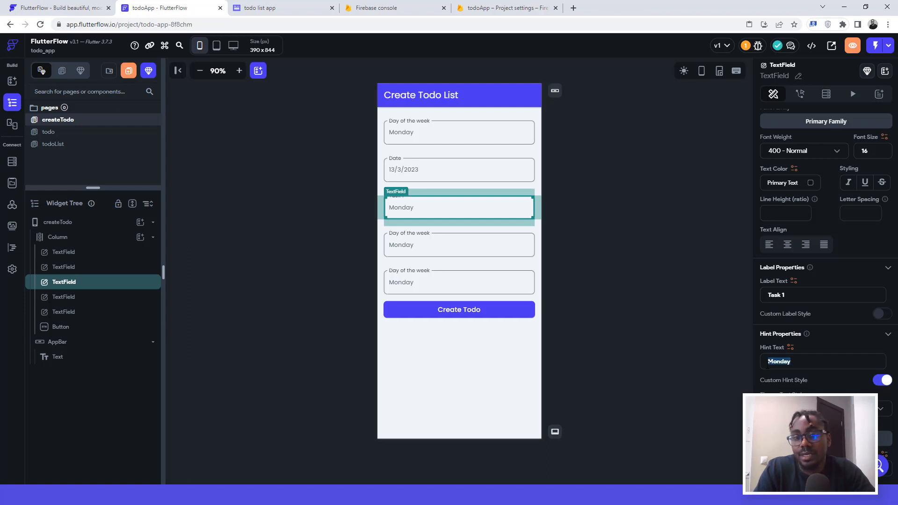
key(BackSpace)
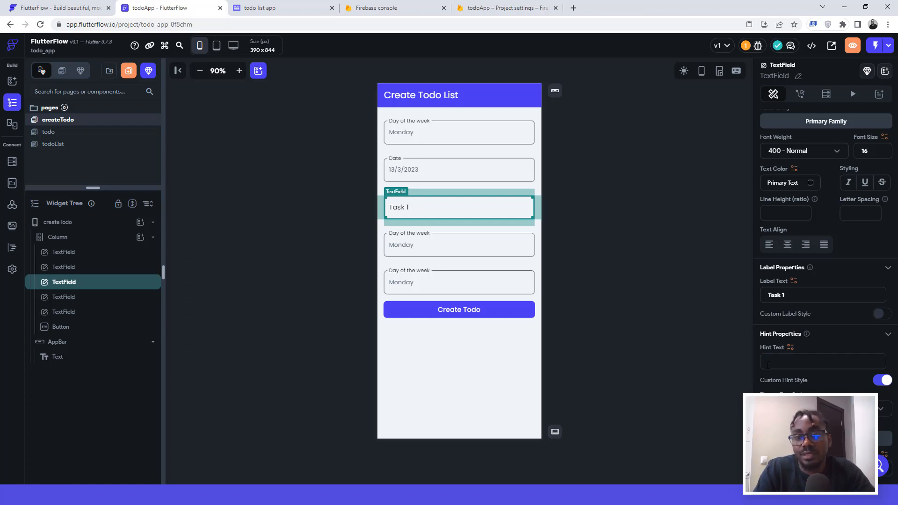
click(600, 199)
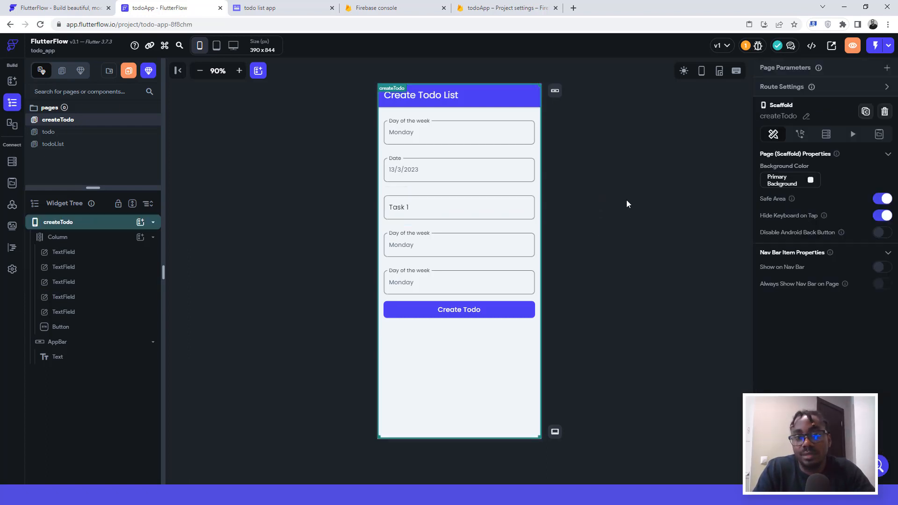
Step: Relabel the fourth text field as 'Task 2' and remove its Monday hint
click(418, 243)
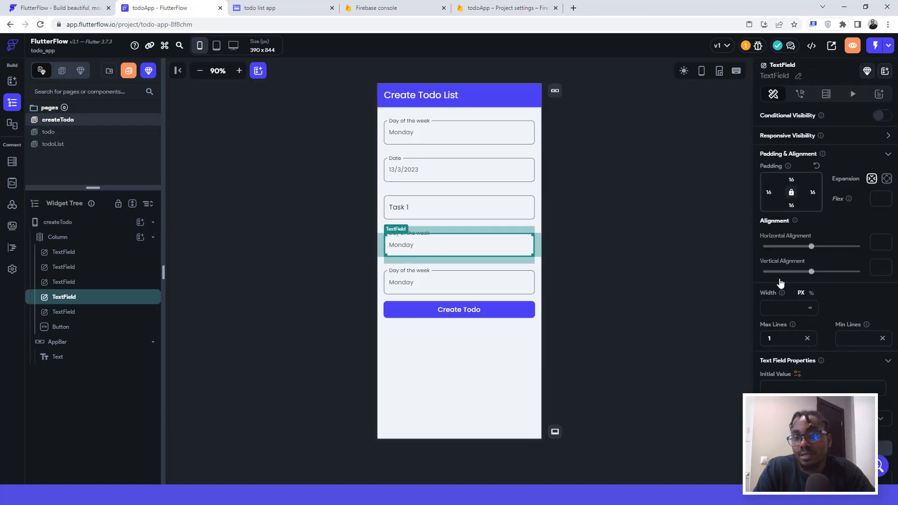
scroll(854, 374, down, 2)
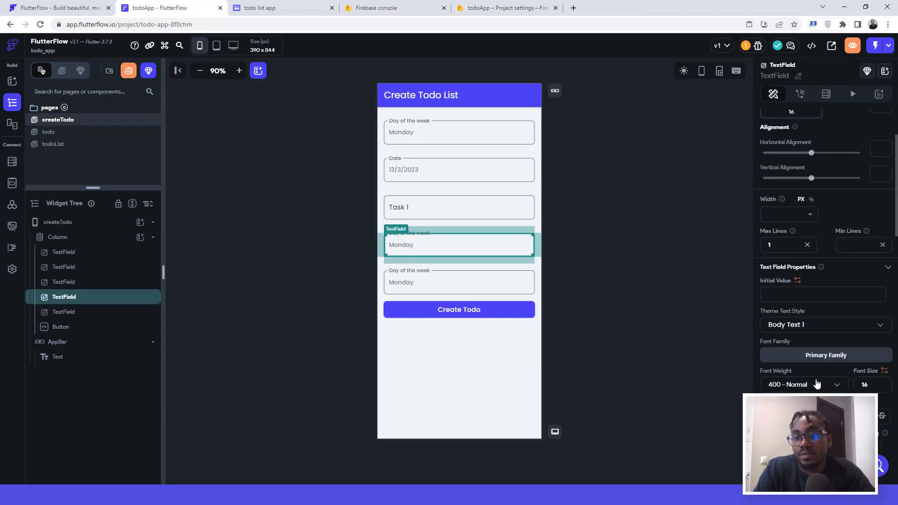
scroll(817, 384, down, 2)
scroll(865, 364, down, 4)
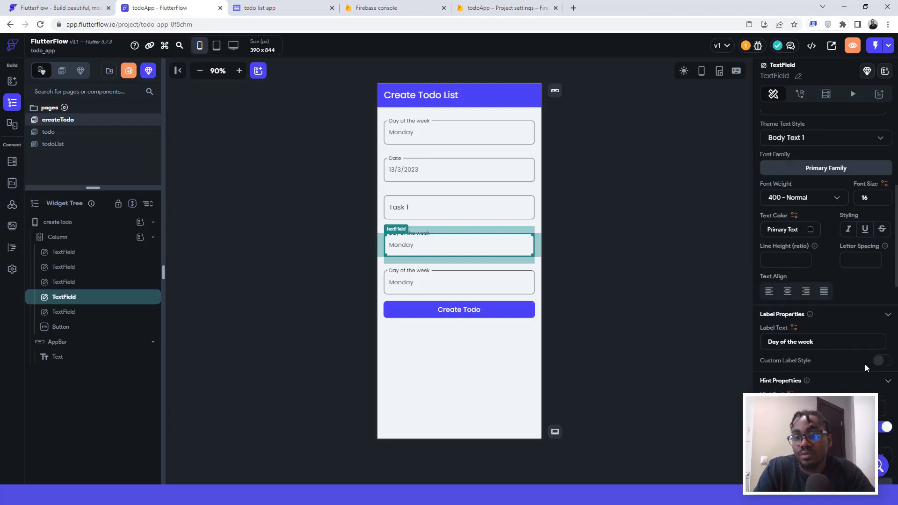
drag(818, 251, 751, 251)
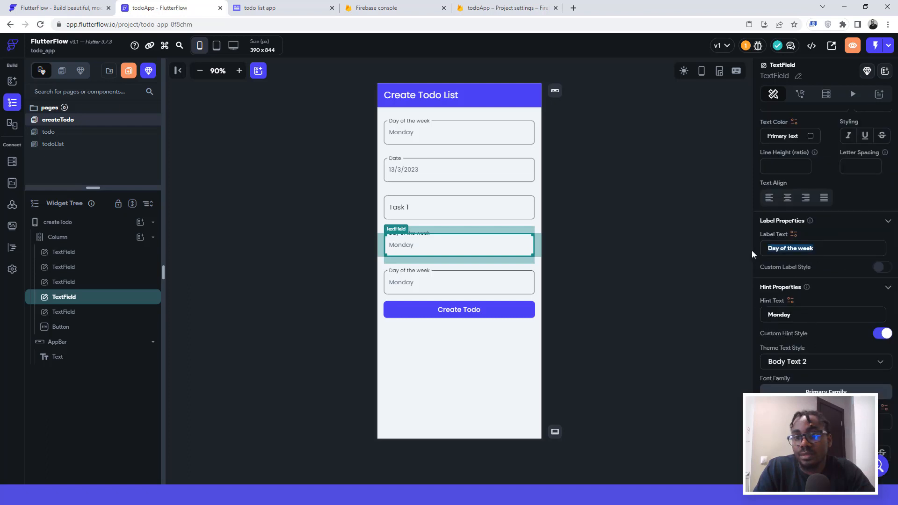
text(Task 2)
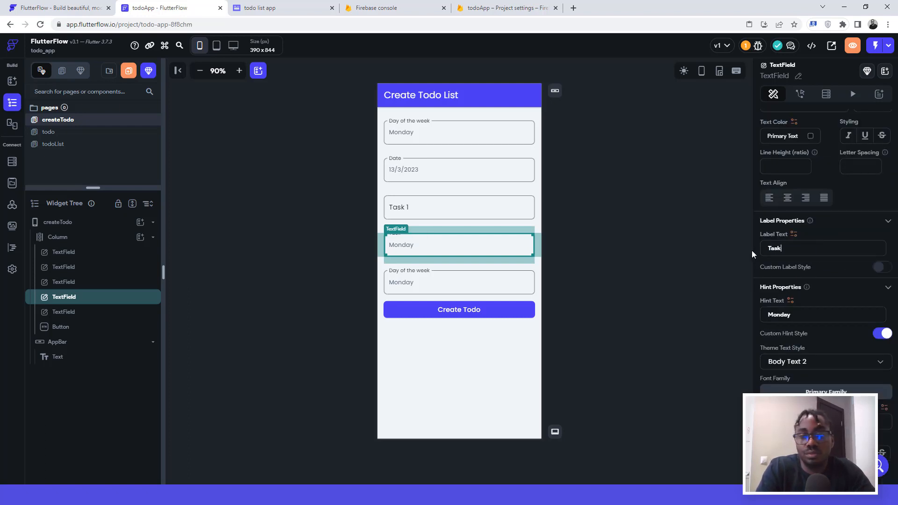
double_click(751, 322)
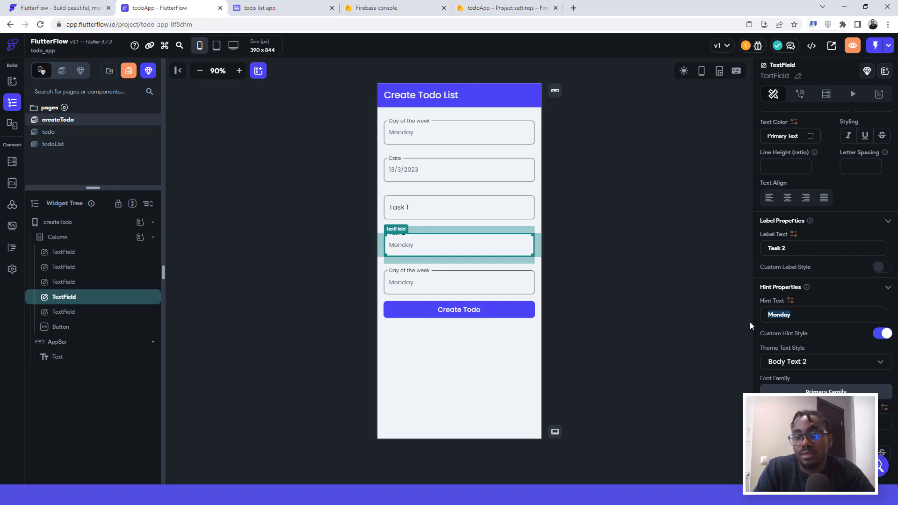
key(BackSpace)
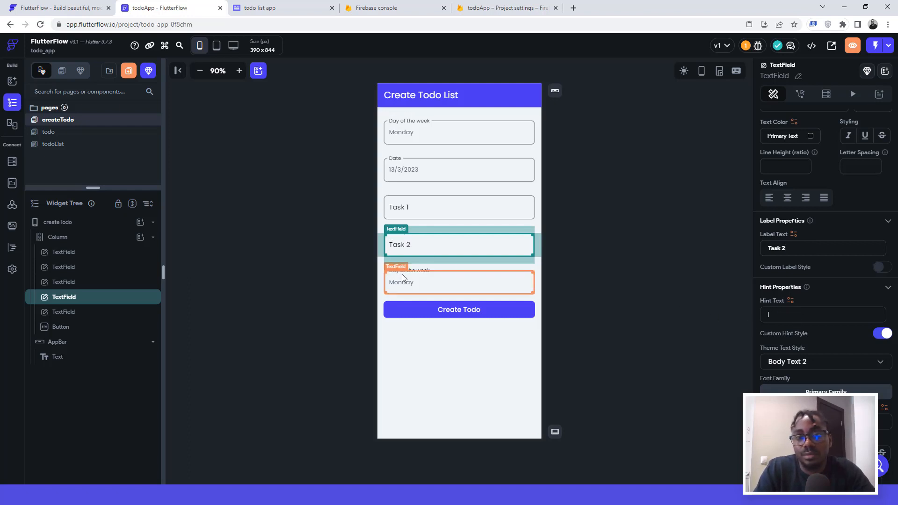
Step: Relabel the fifth text field as 'Task 3' and clear its Monday hint
click(403, 275)
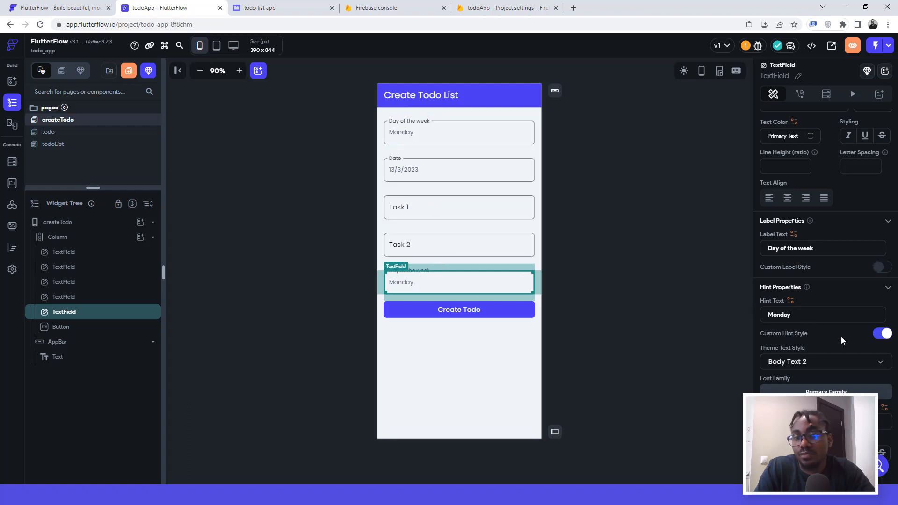
drag(815, 248, 766, 254)
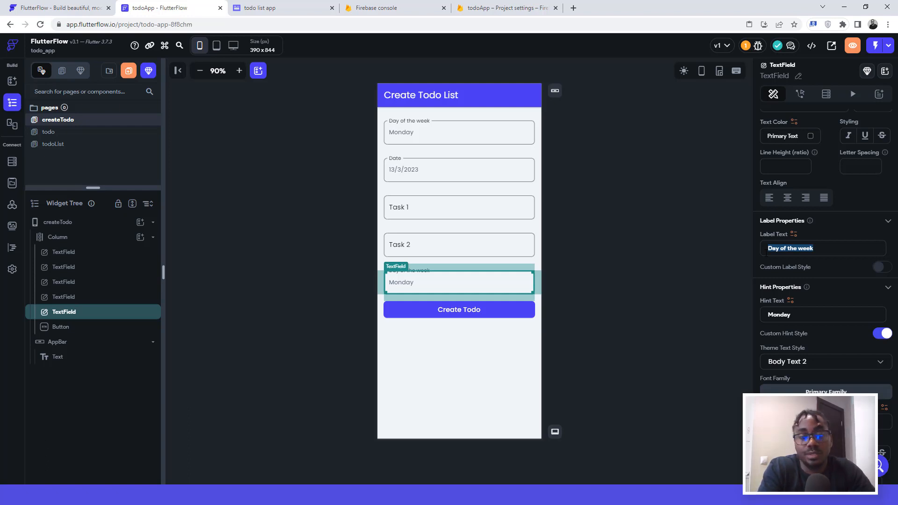
text(Task 3)
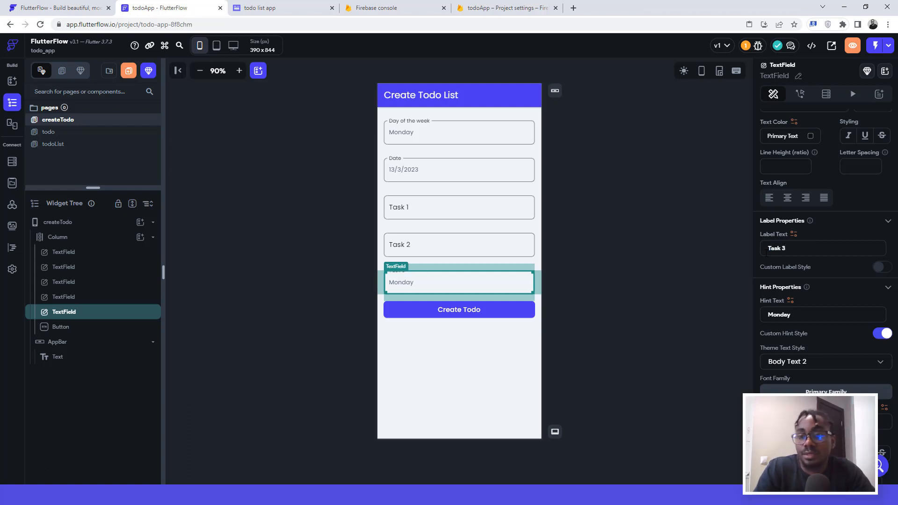
drag(811, 318, 762, 318)
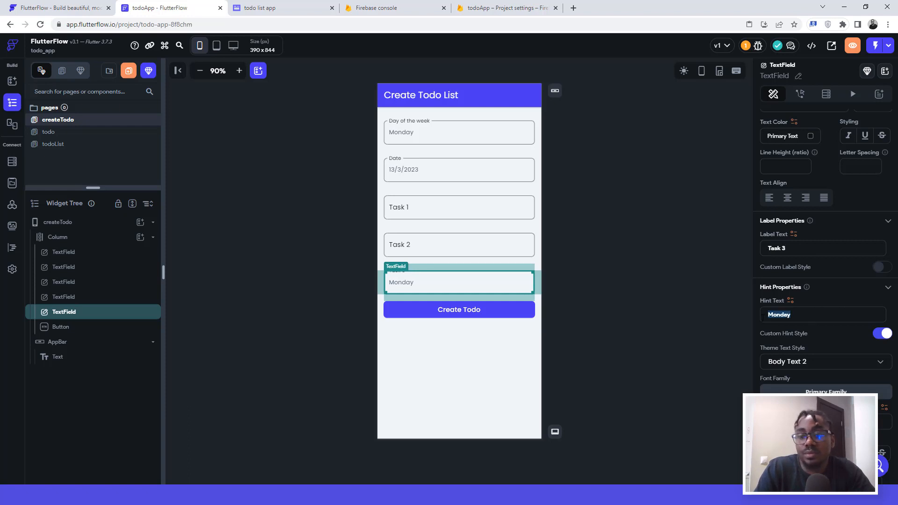
key(BackSpace)
click(656, 254)
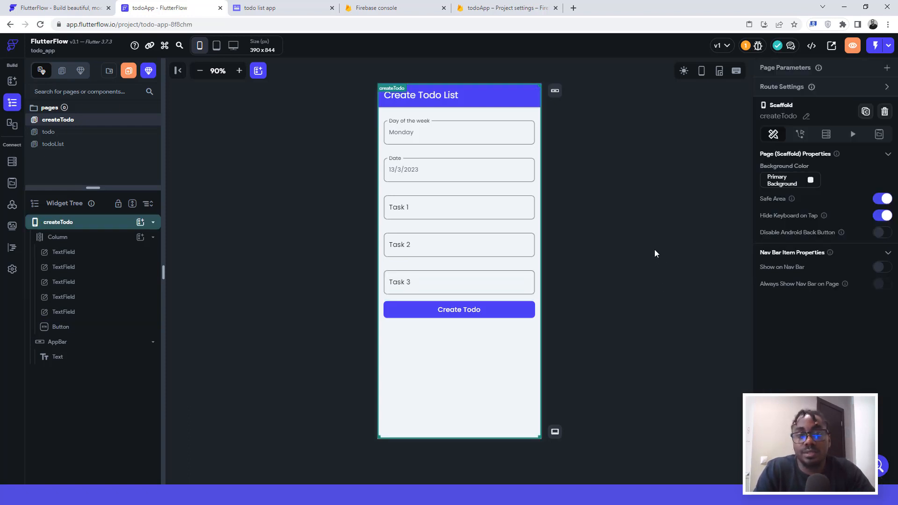
click(852, 46)
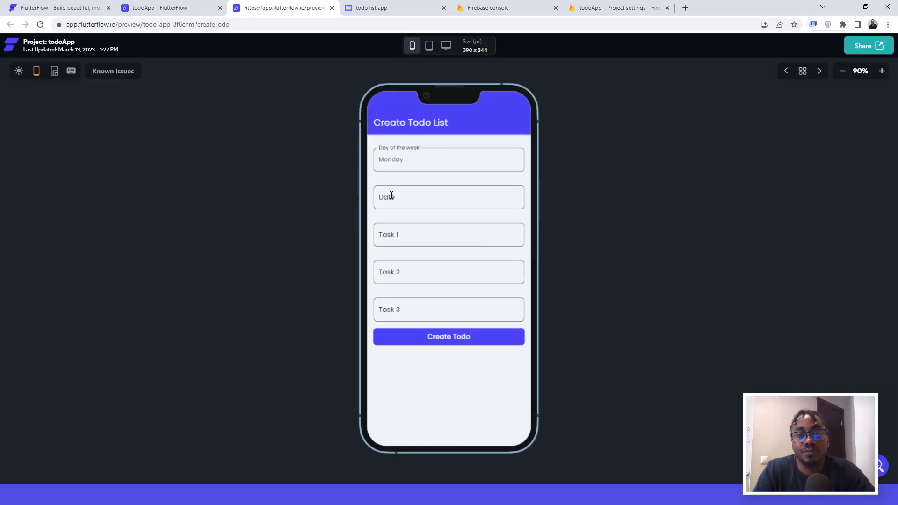
click(400, 202)
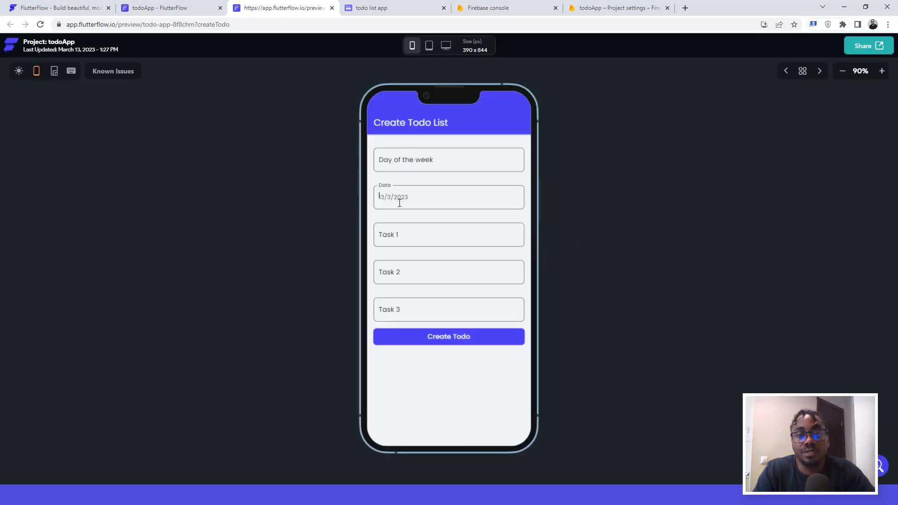
click(396, 235)
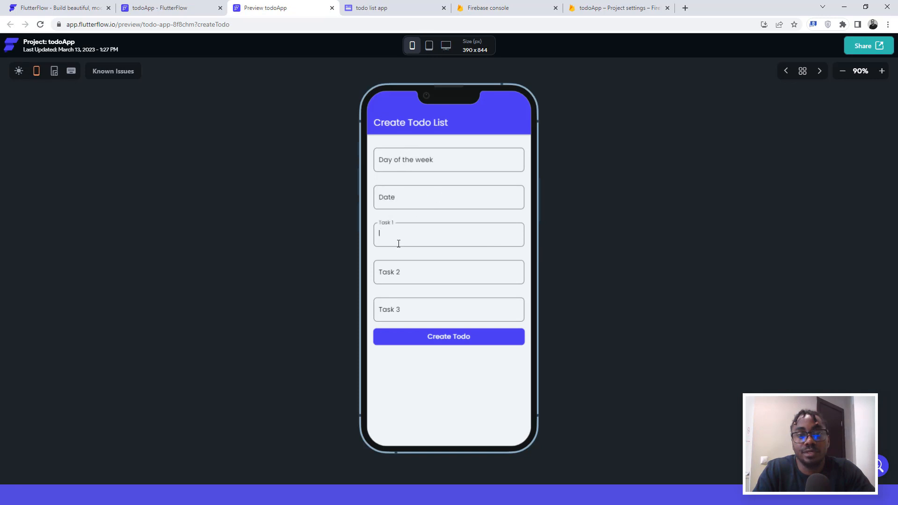
click(411, 267)
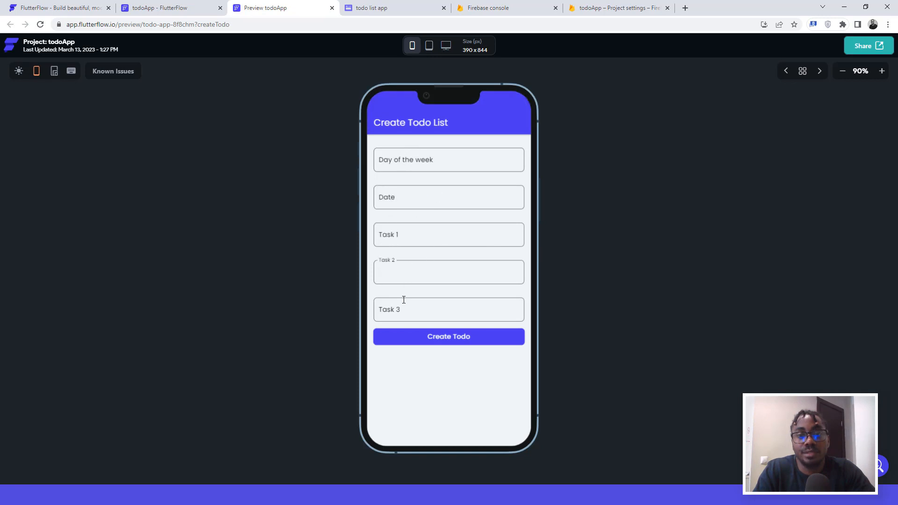
click(402, 300)
click(444, 344)
click(332, 8)
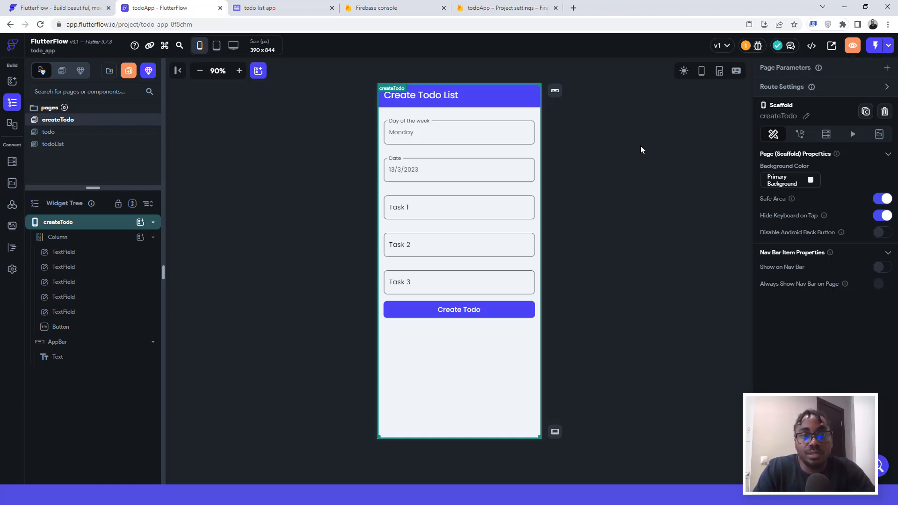
Step: Open the todoList page, then go to the Whimsical 'todo list app' wireframes
click(61, 149)
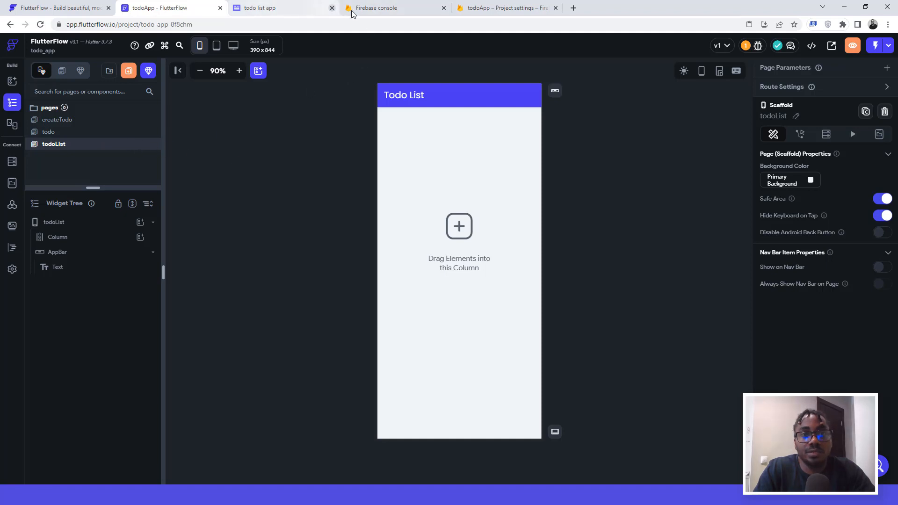
click(285, 9)
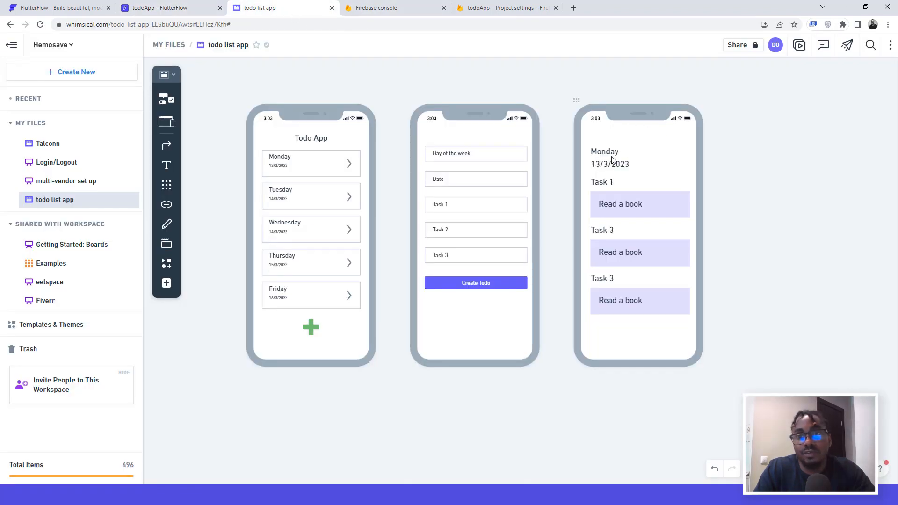
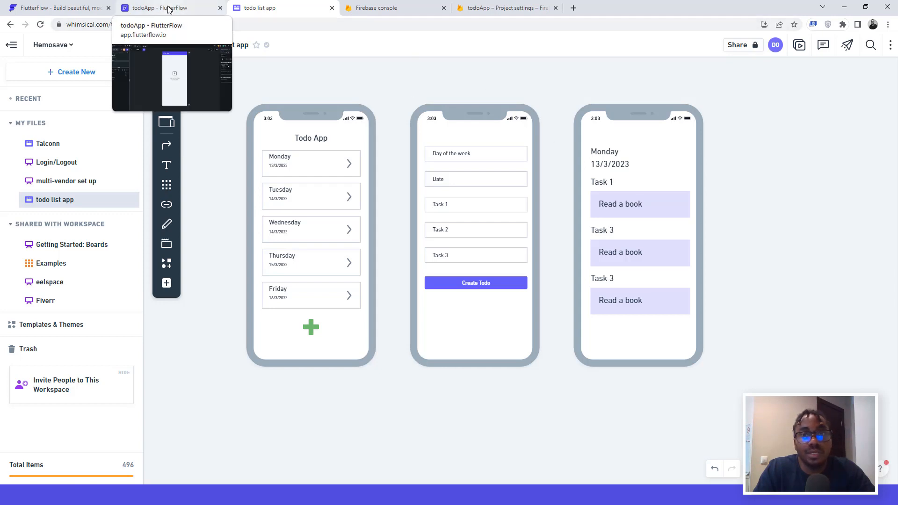
Step: Compare with the Whimsical mockup, then select the todoList page's empty column in FlutterFlow
click(170, 10)
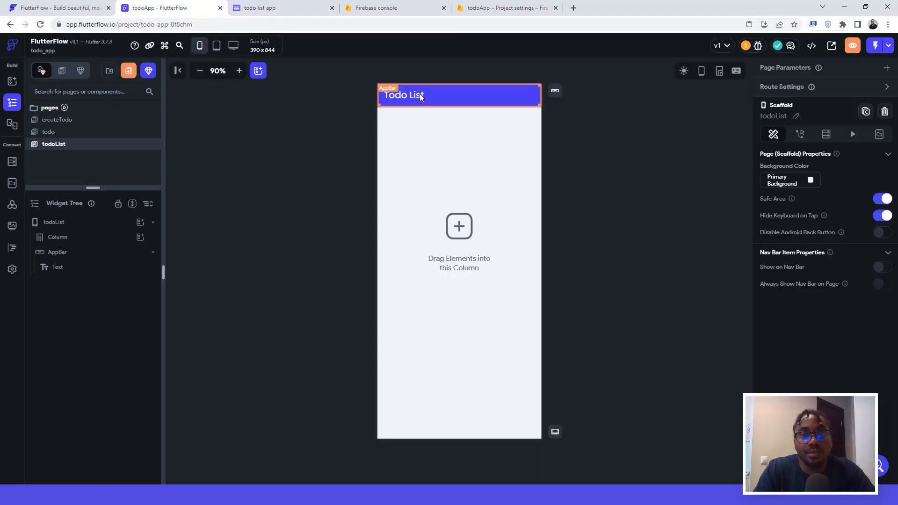
click(268, 8)
click(175, 8)
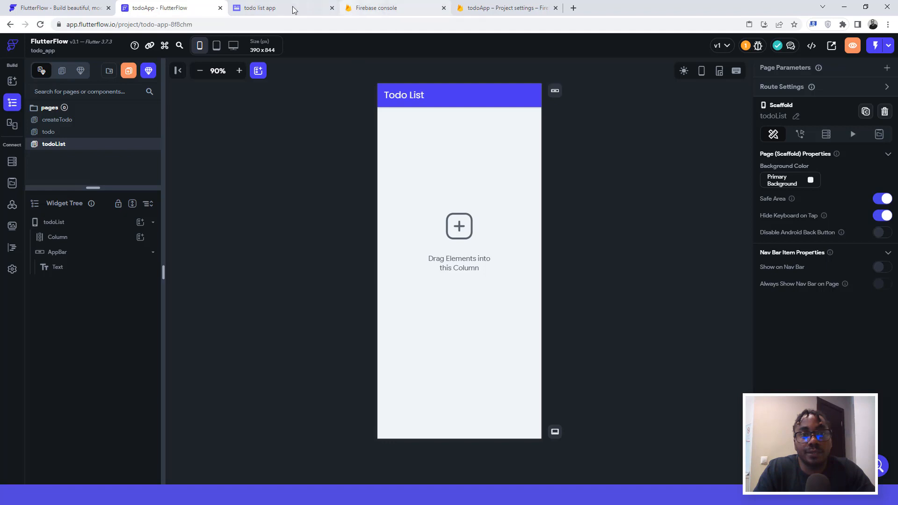
click(278, 8)
click(187, 8)
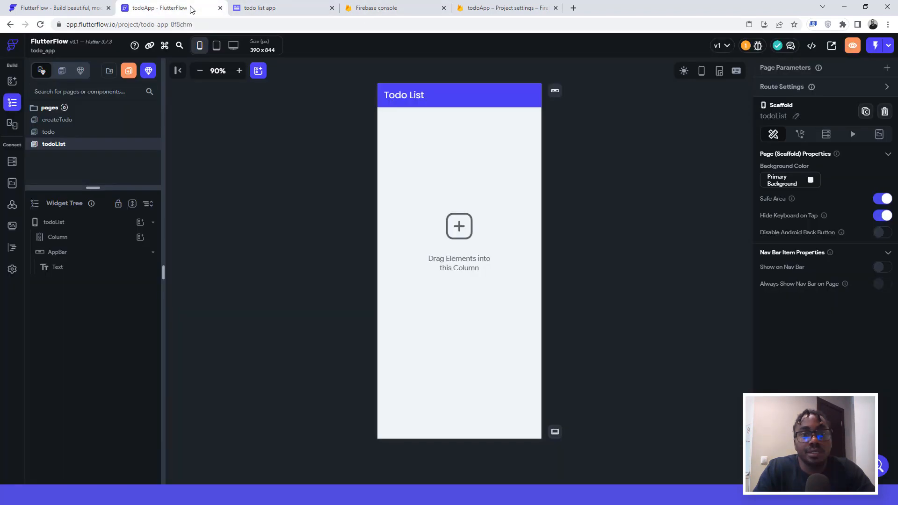
click(401, 192)
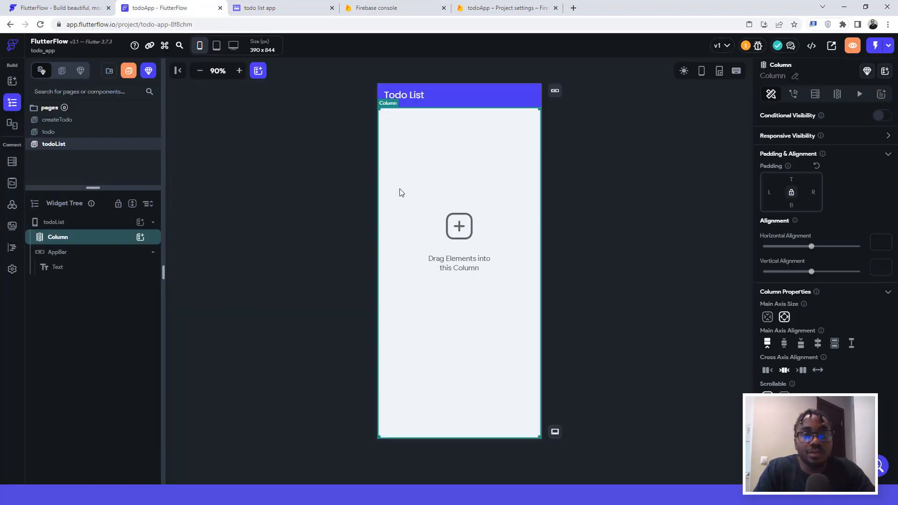
Step: Add a Text widget to the column with 16 top and left padding
click(140, 237)
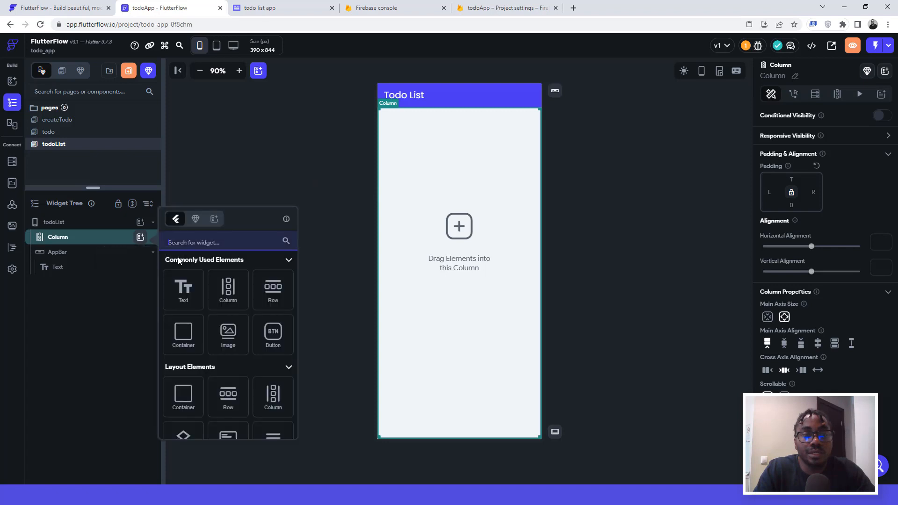
click(192, 286)
click(838, 127)
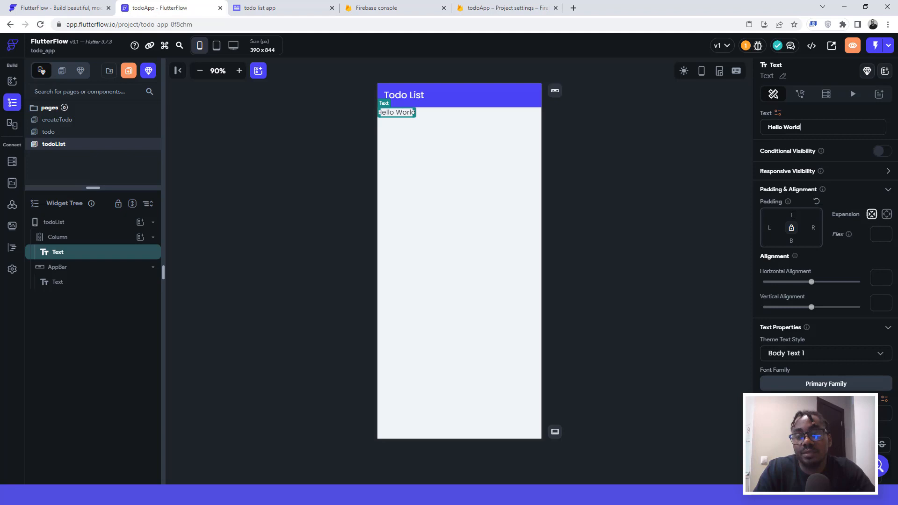
click(791, 215)
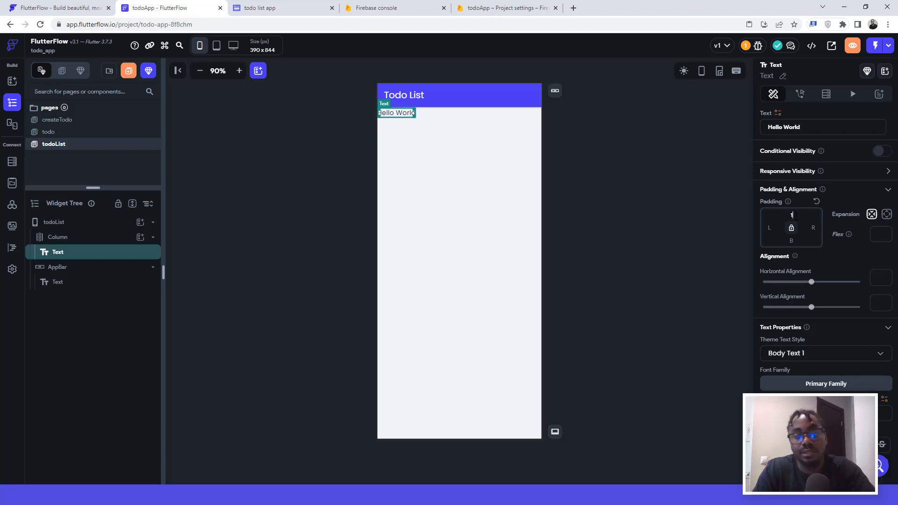
text(16)
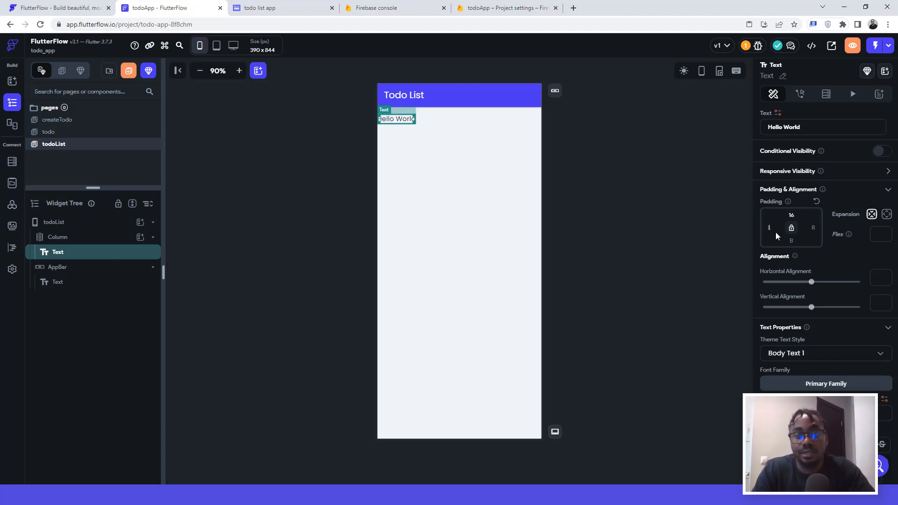
text(16)
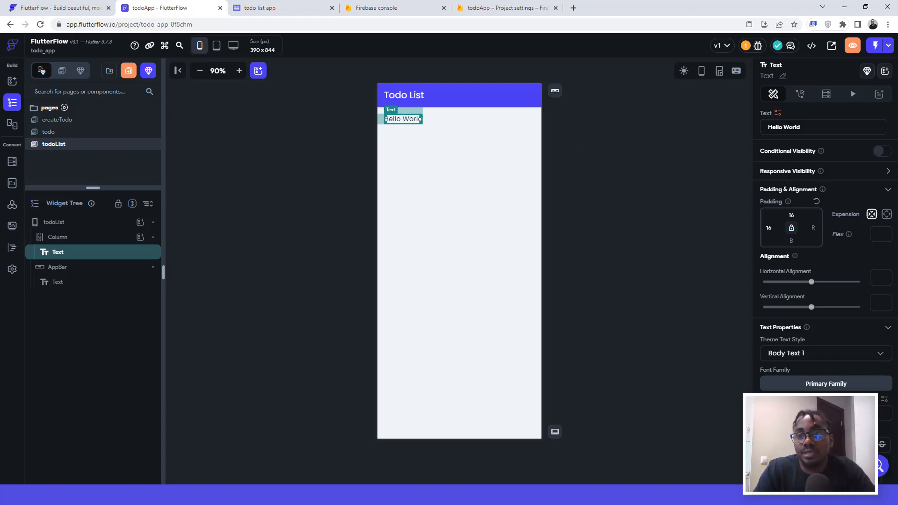
Step: Replace the text's Hello World placeholder with 'Monday'
drag(800, 127, 766, 129)
text(Modany)
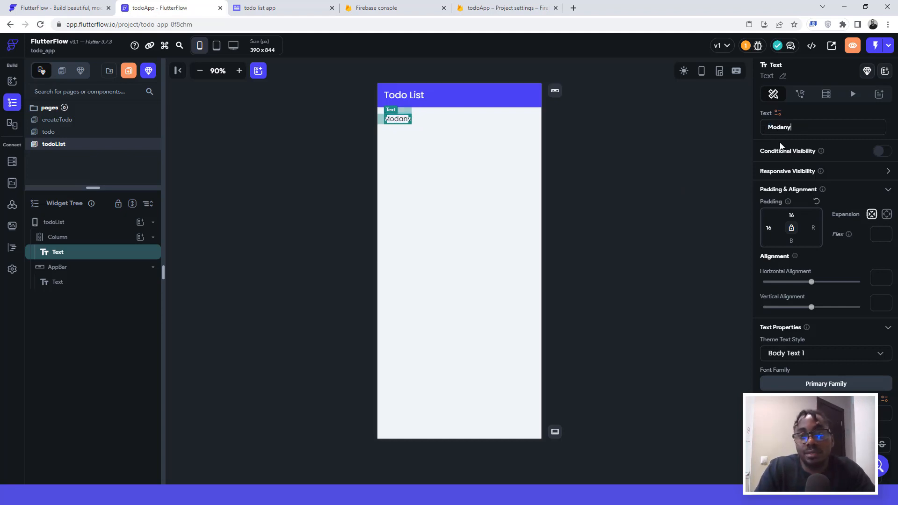
key(BackSpace)
key(BackSpace)
key(BackSpace)
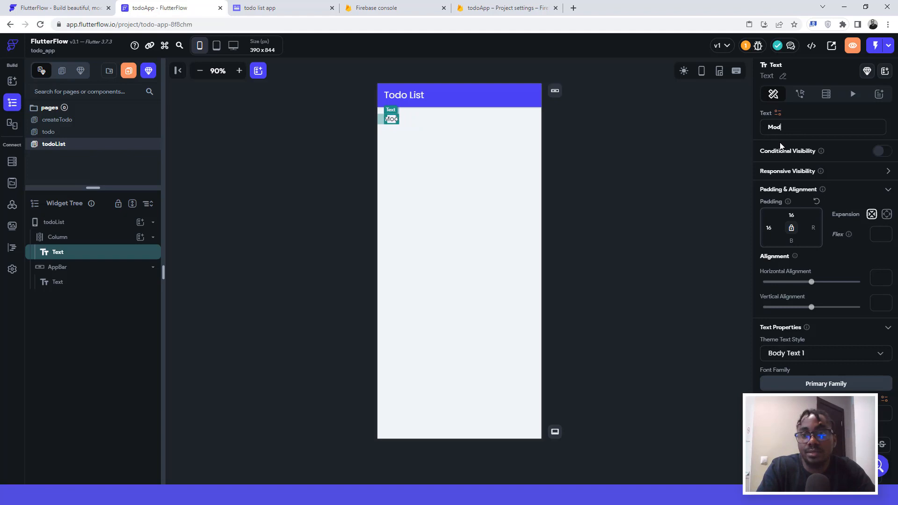
key(BackSpace)
text(nday)
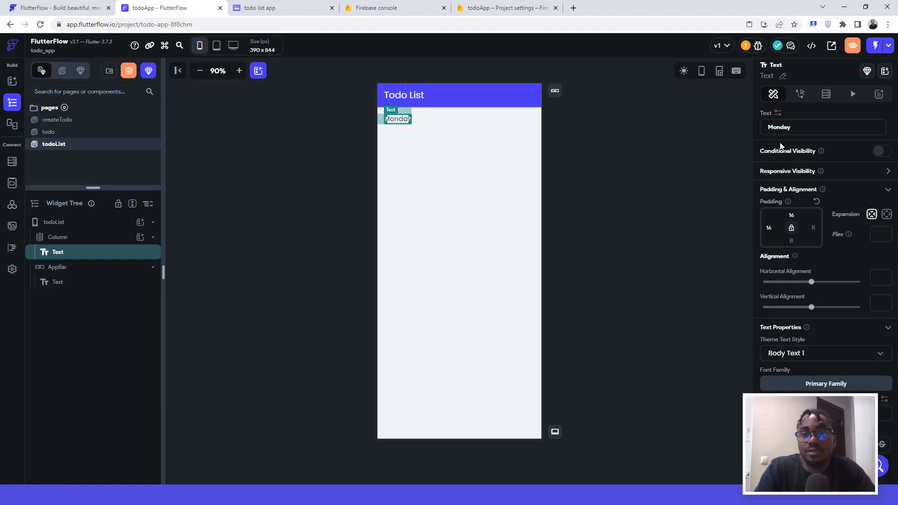
click(415, 147)
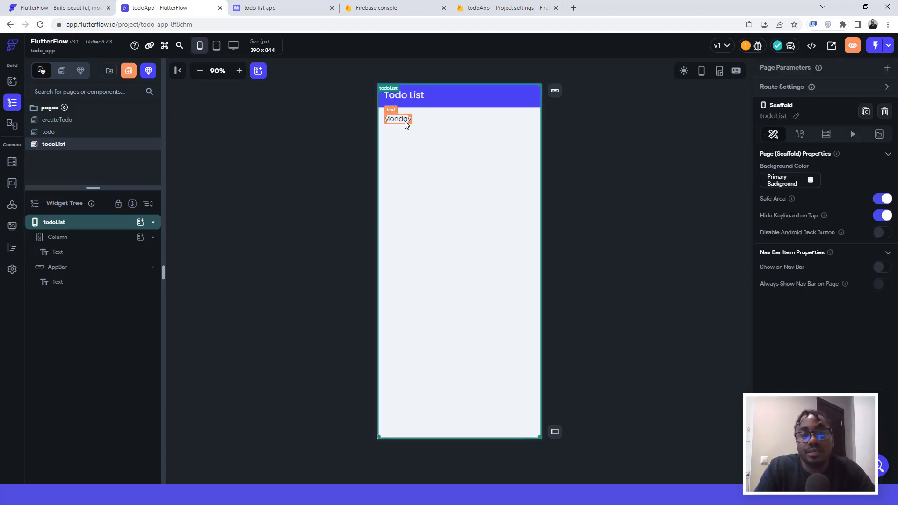
click(406, 123)
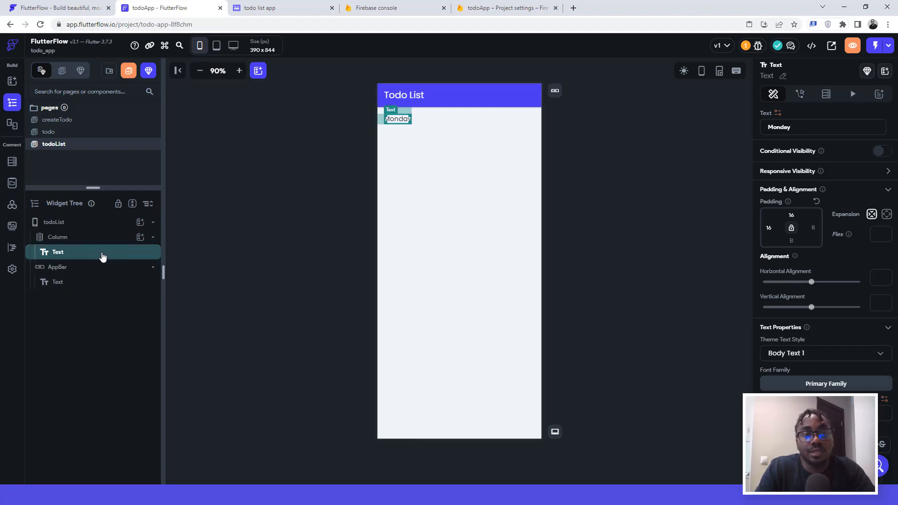
Step: Duplicate the Monday text and change the copy to 13/3/2023, checking the mockup's date format
key(ctrl+d)
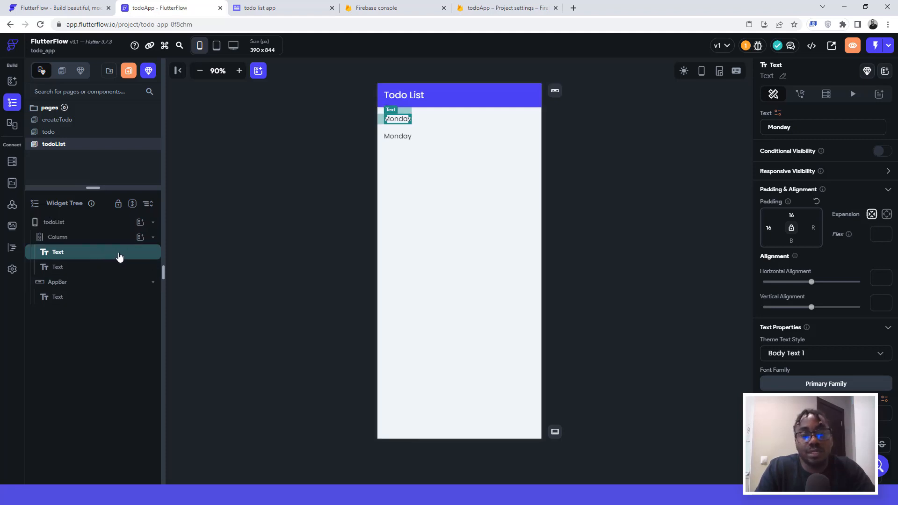
click(395, 139)
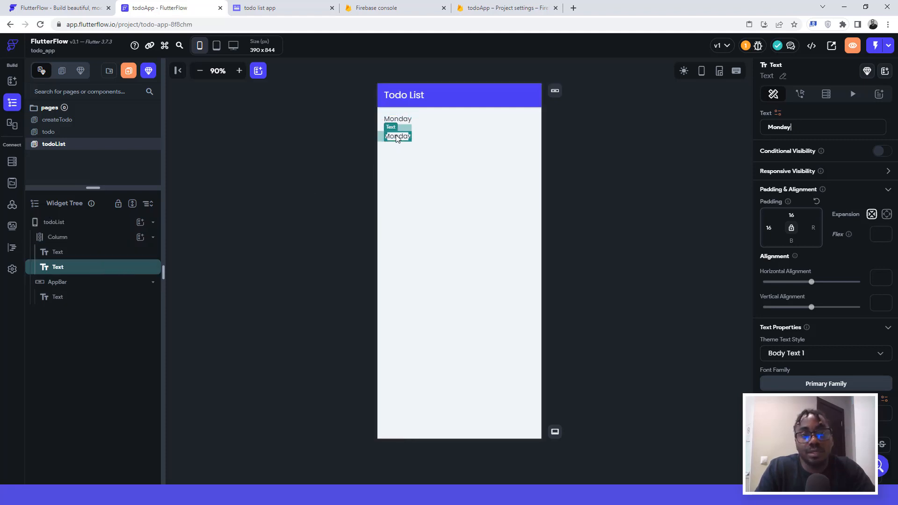
drag(798, 130, 780, 128)
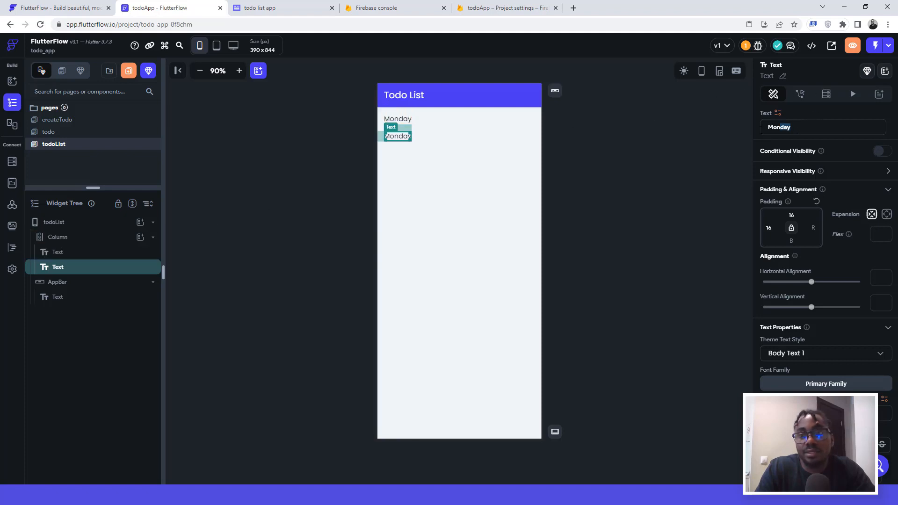
text(13/)
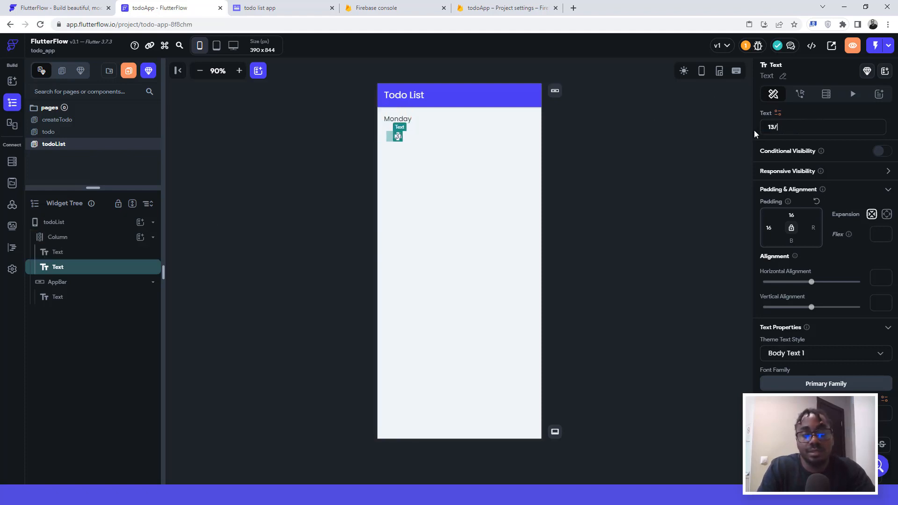
text(3/2023)
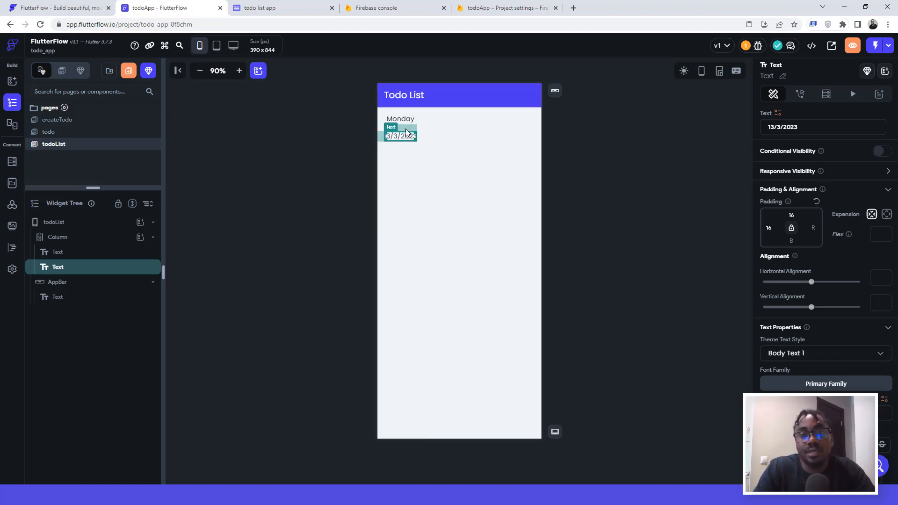
click(274, 10)
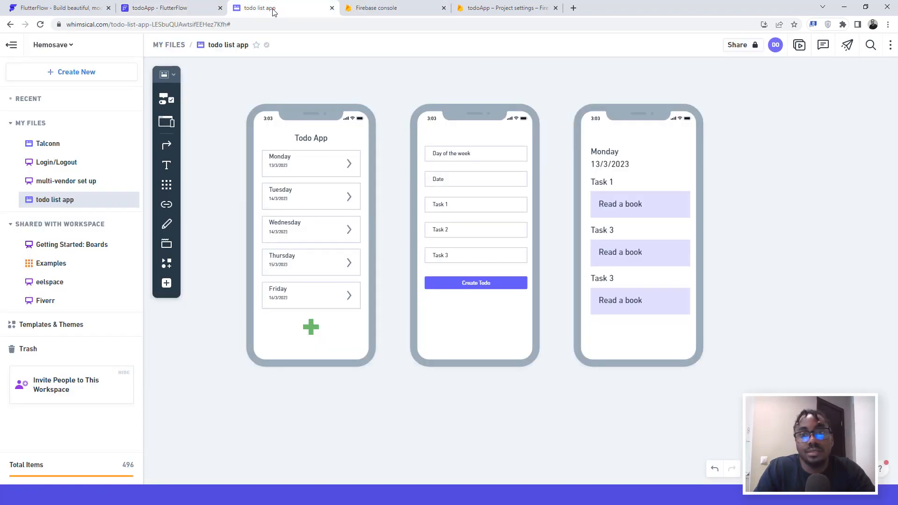
click(192, 9)
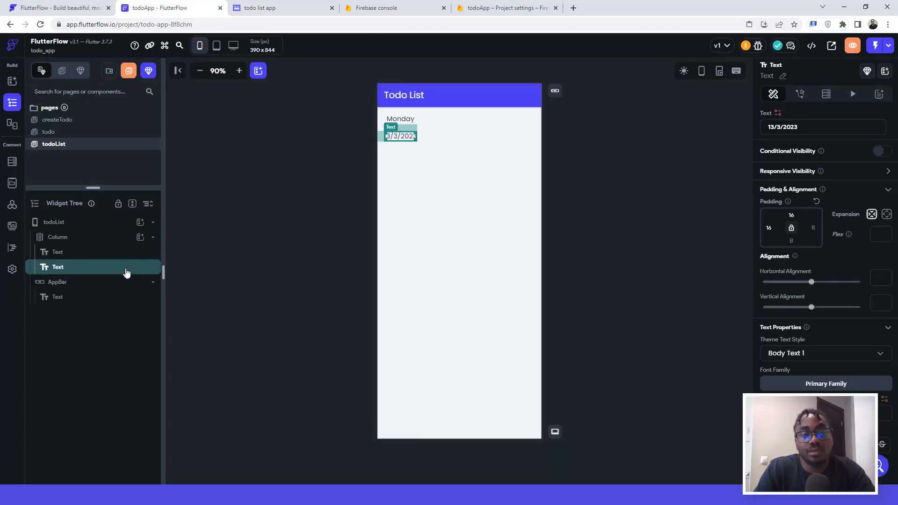
Step: Duplicate the date text and change the copy to 'Task 1'
key(ctrl+d)
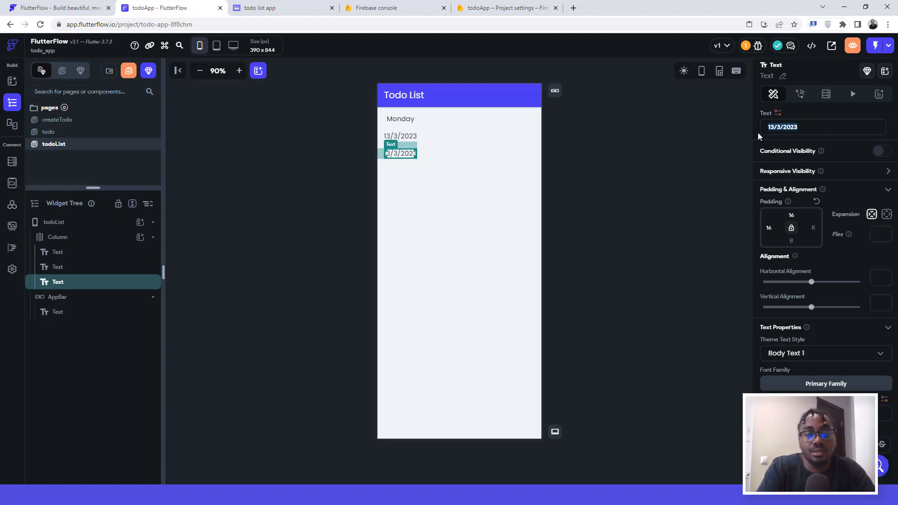
key(ctrl+a)
key(BackSpace)
text(Task 1)
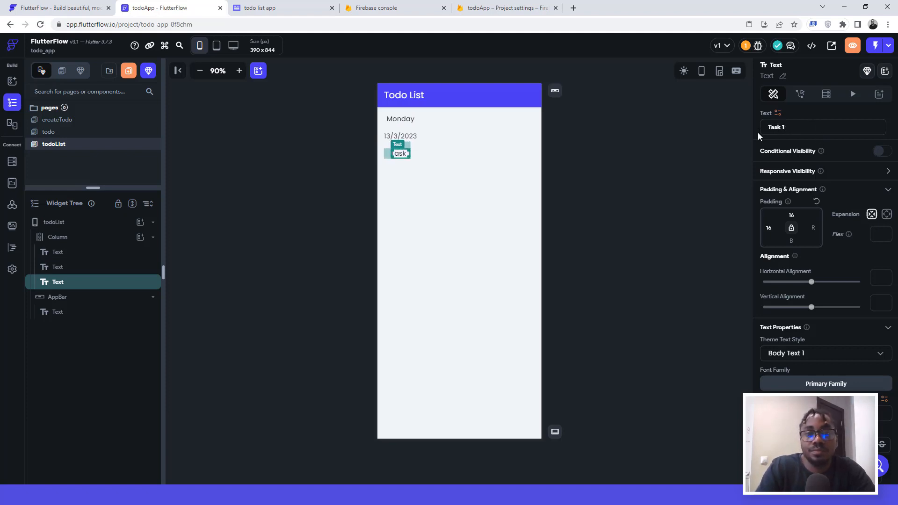
Step: Set the Monday text's left padding to 0
click(604, 136)
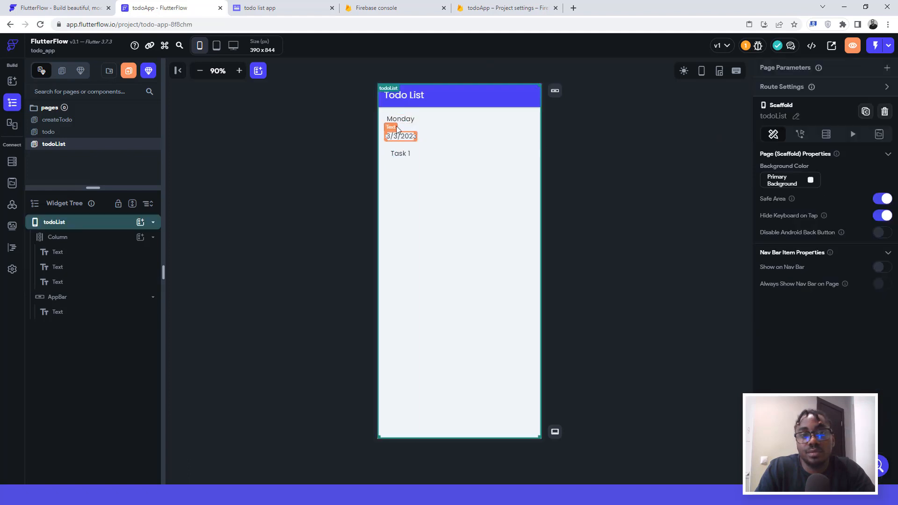
click(392, 138)
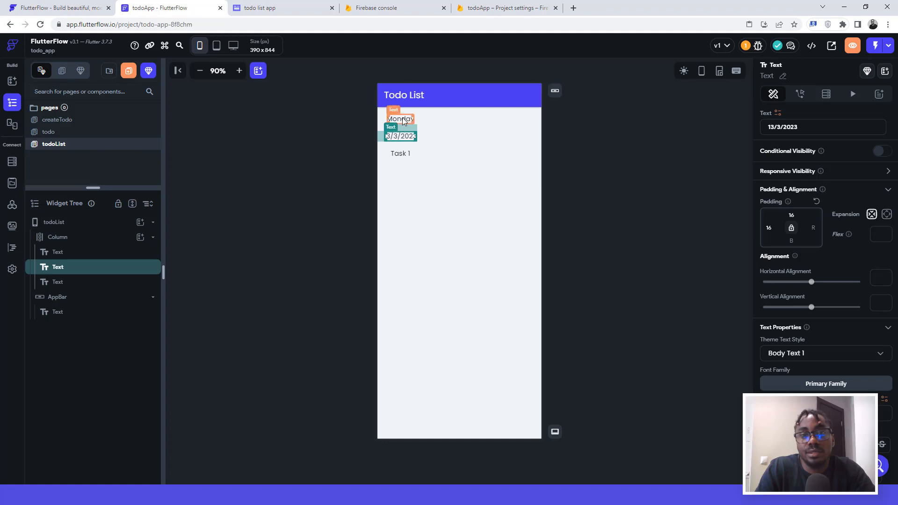
click(404, 121)
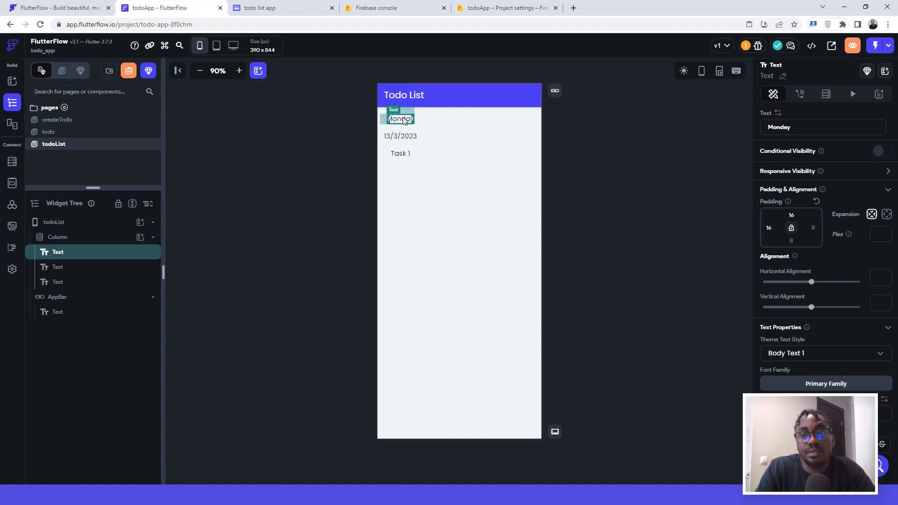
click(405, 137)
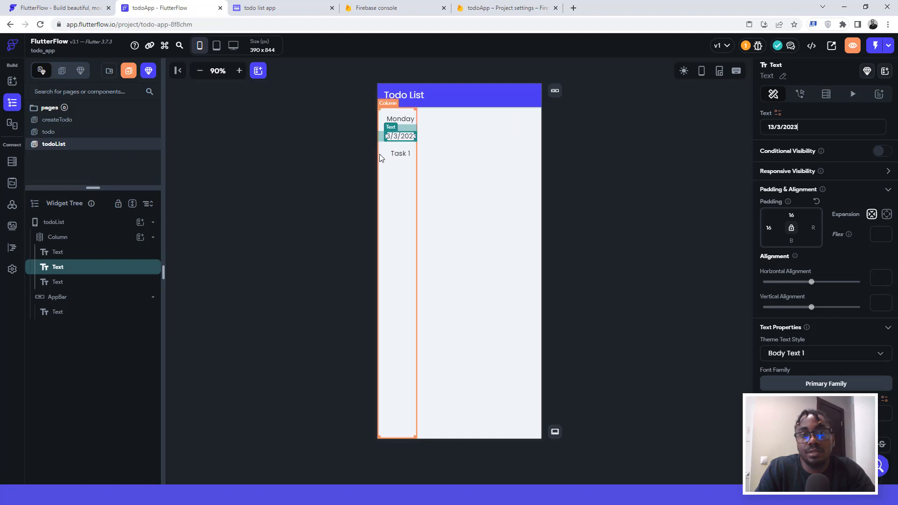
click(459, 131)
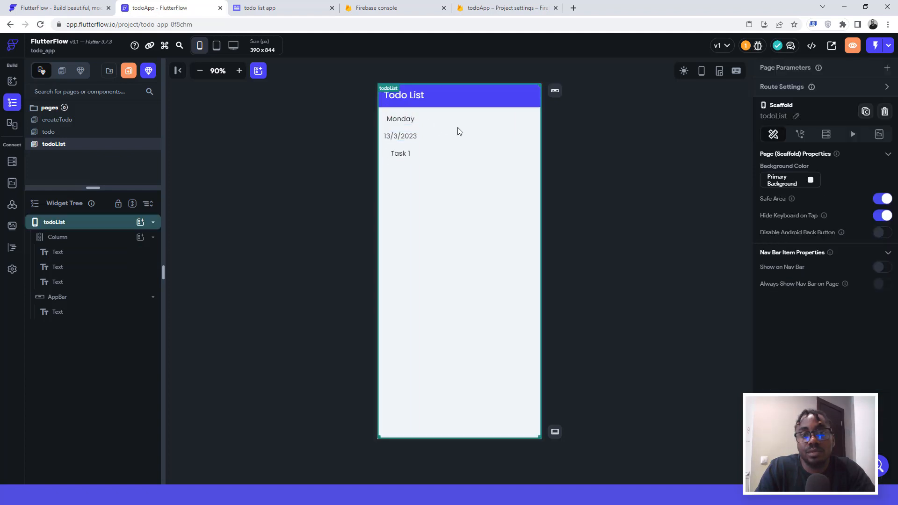
click(397, 117)
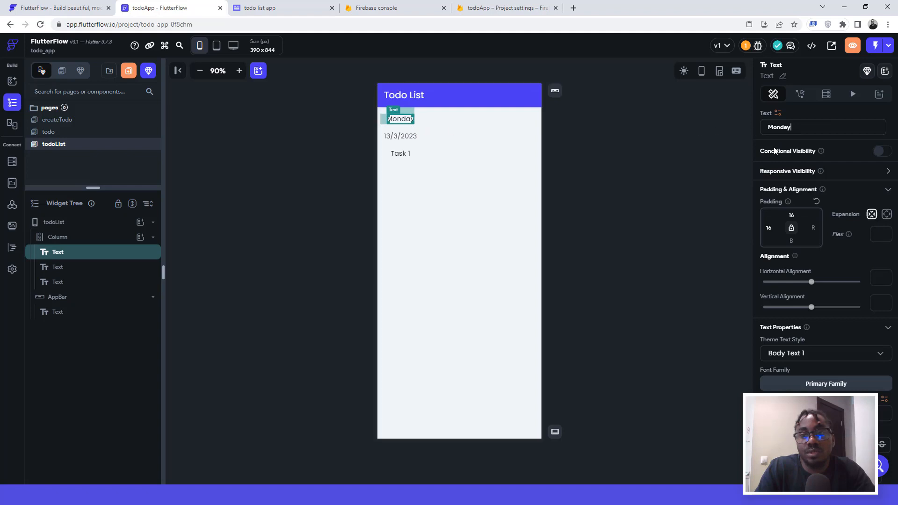
drag(773, 228, 755, 228)
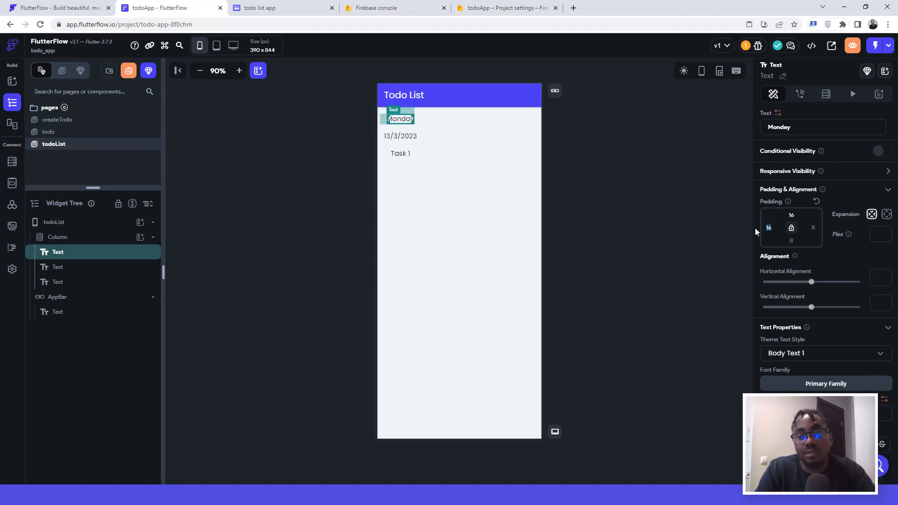
text(0)
Step: Left-align the Task 1 text
click(430, 176)
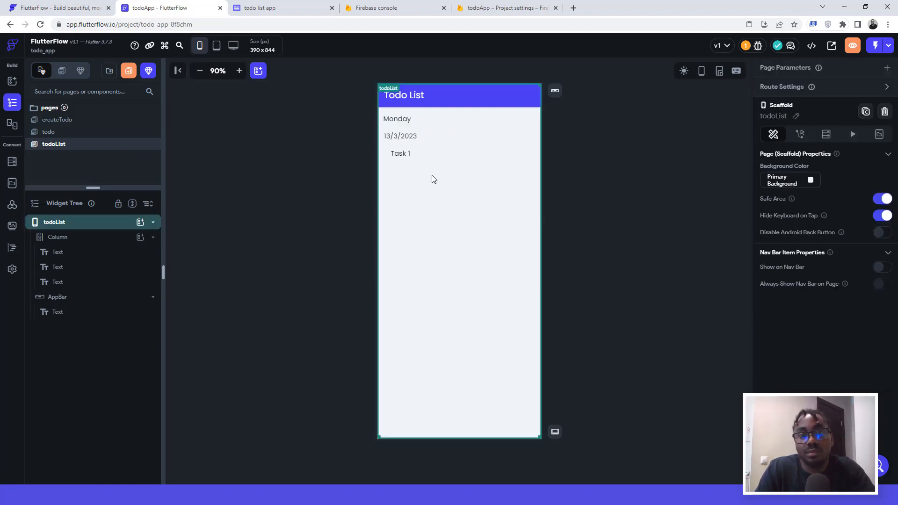
click(399, 152)
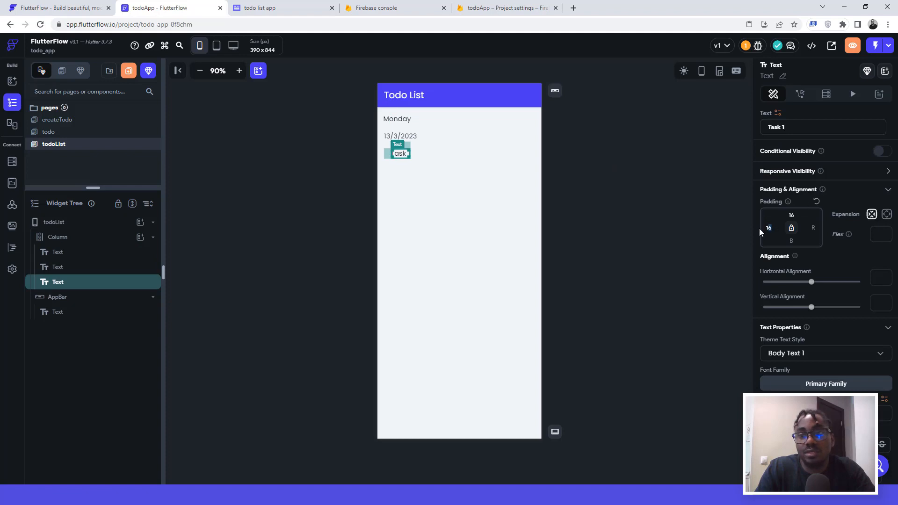
drag(759, 228, 759, 229)
click(602, 168)
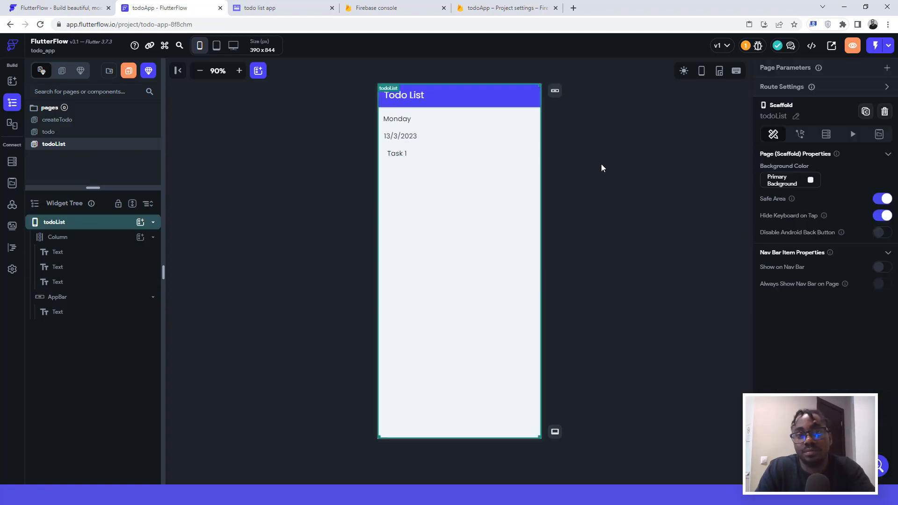
click(397, 154)
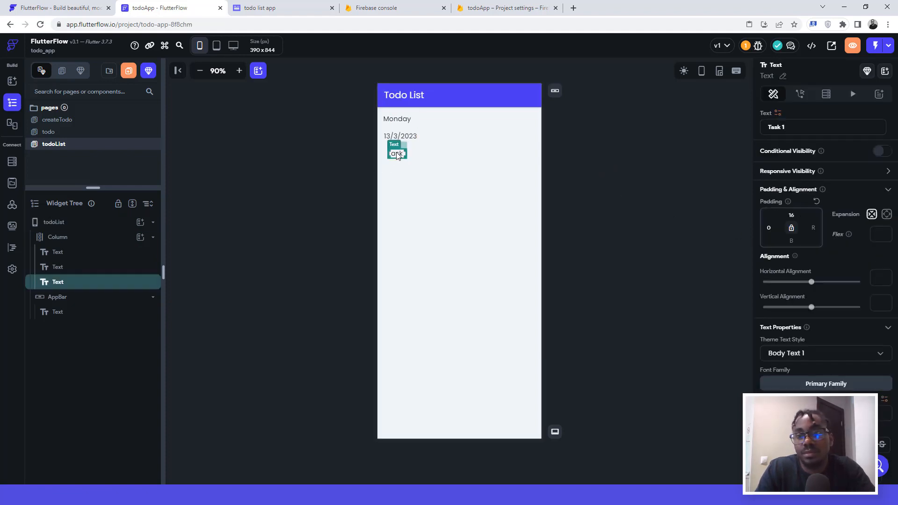
click(382, 155)
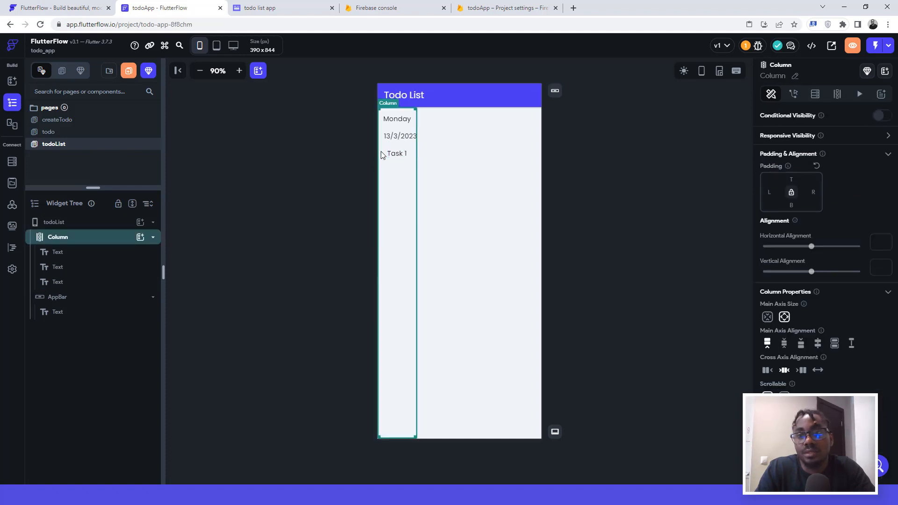
click(397, 139)
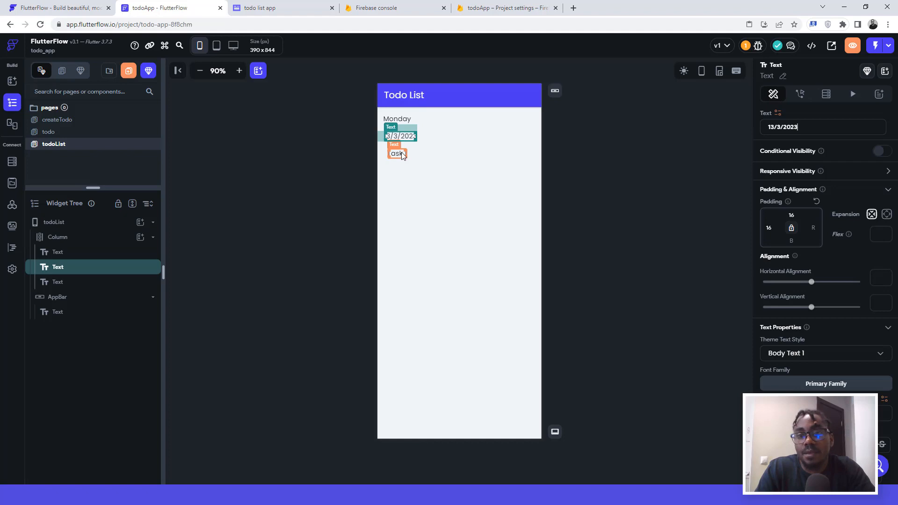
click(397, 118)
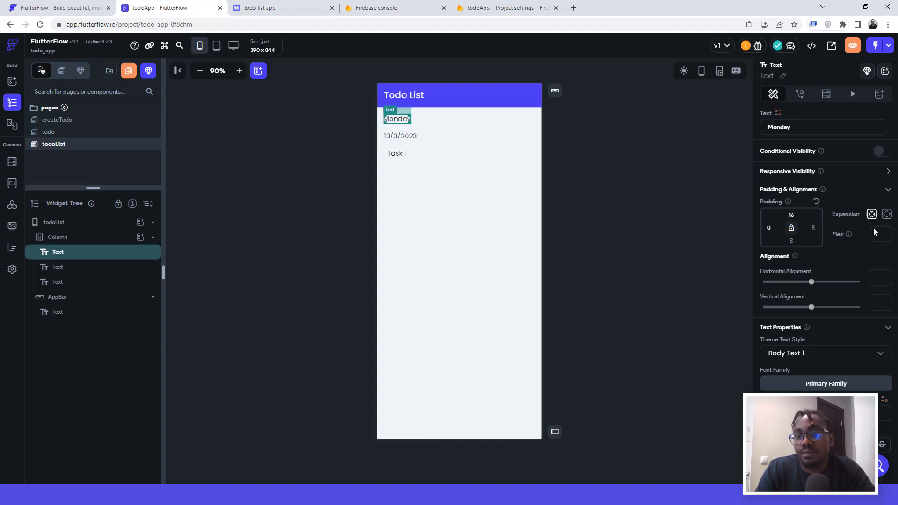
scroll(860, 257, down, 2)
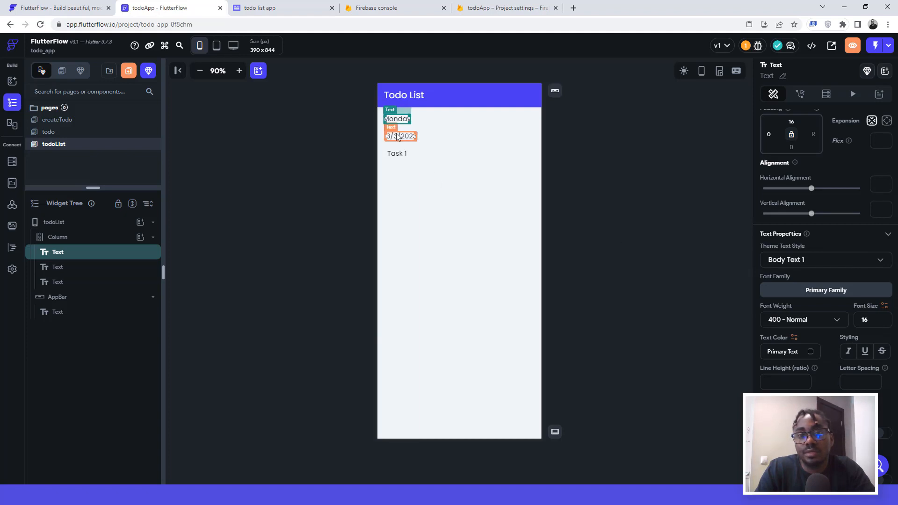
click(414, 136)
scroll(826, 281, down, 3)
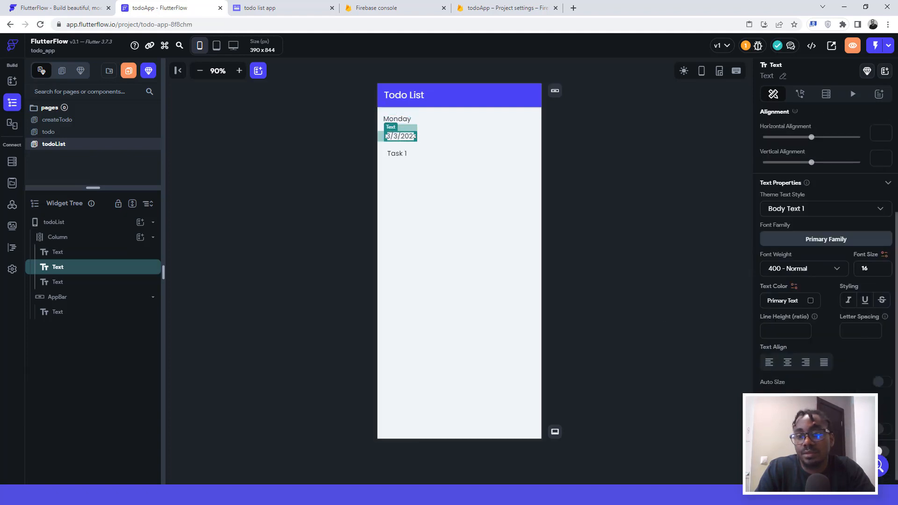
click(397, 157)
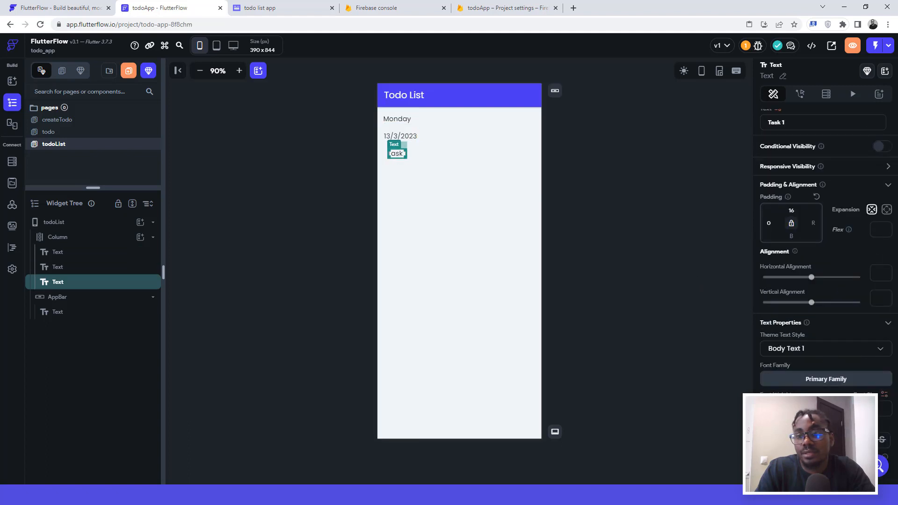
scroll(826, 280, down, 3)
click(769, 361)
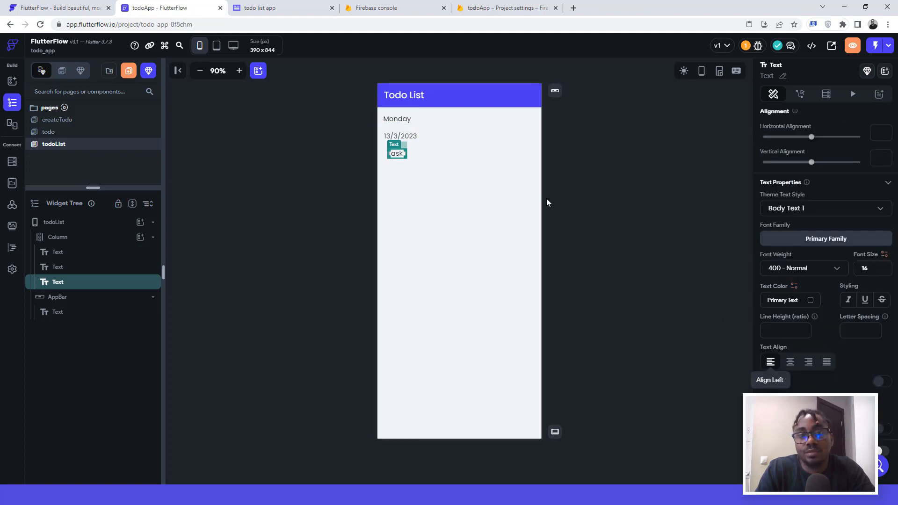
Step: Set the 13/3/2023 date text's left padding to 0
click(393, 140)
click(394, 155)
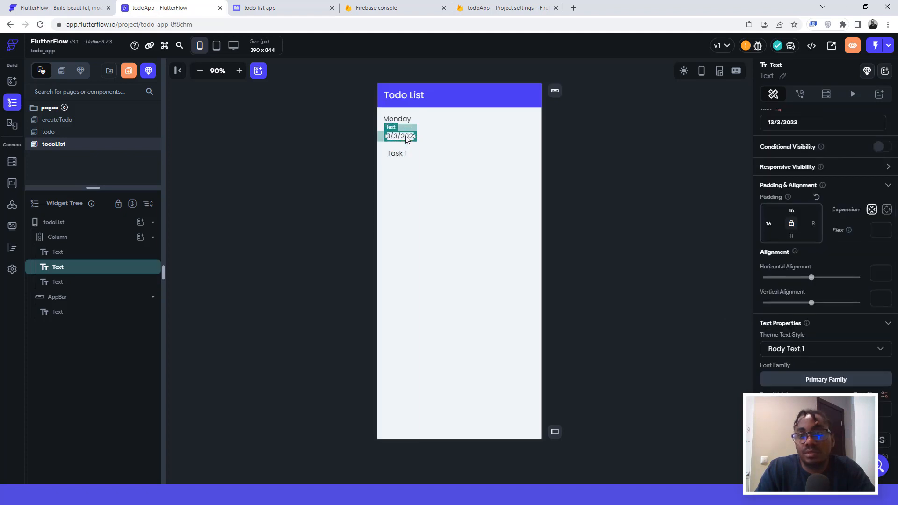
click(407, 139)
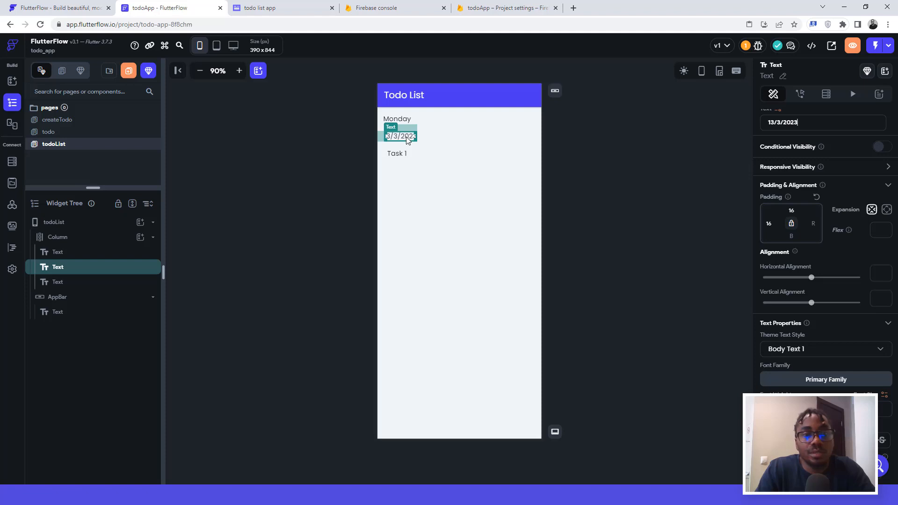
click(397, 155)
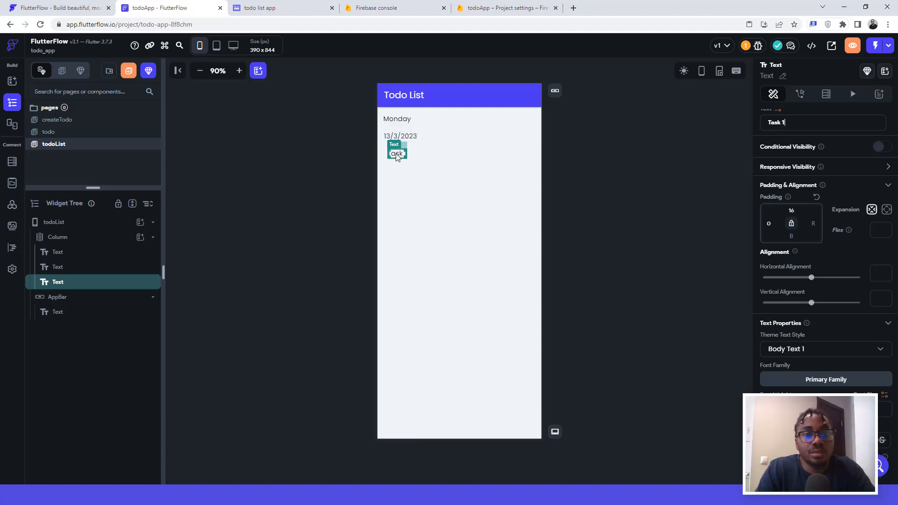
click(395, 138)
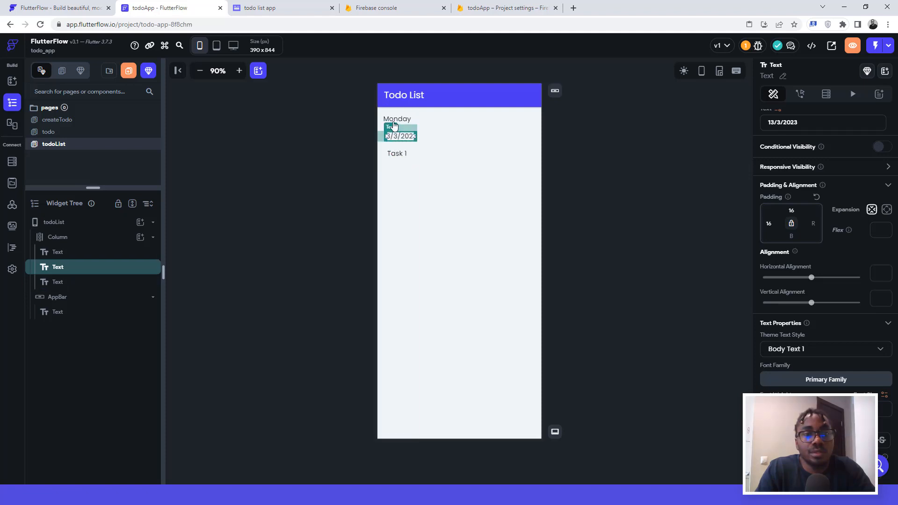
click(401, 120)
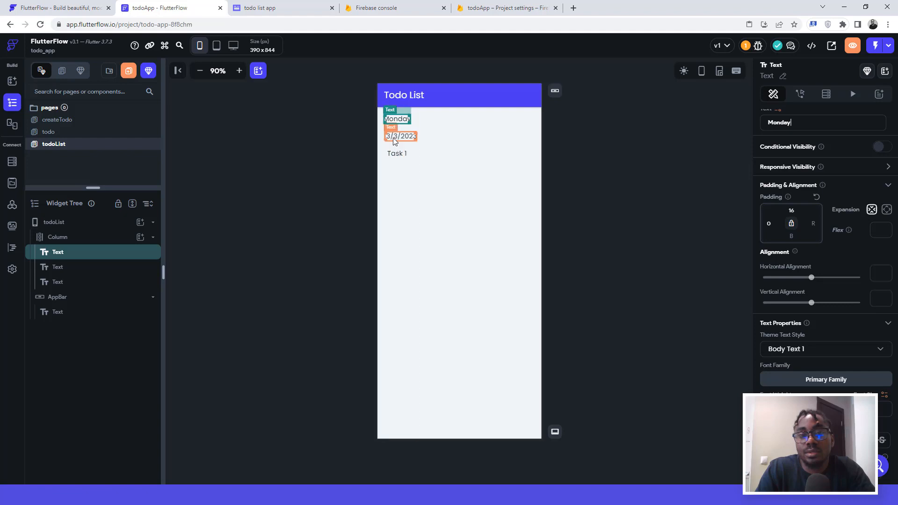
click(394, 151)
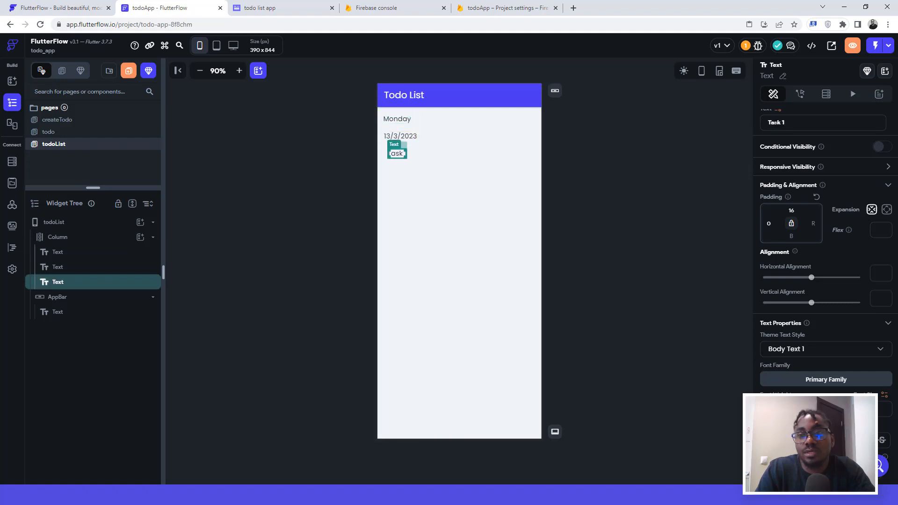
click(770, 124)
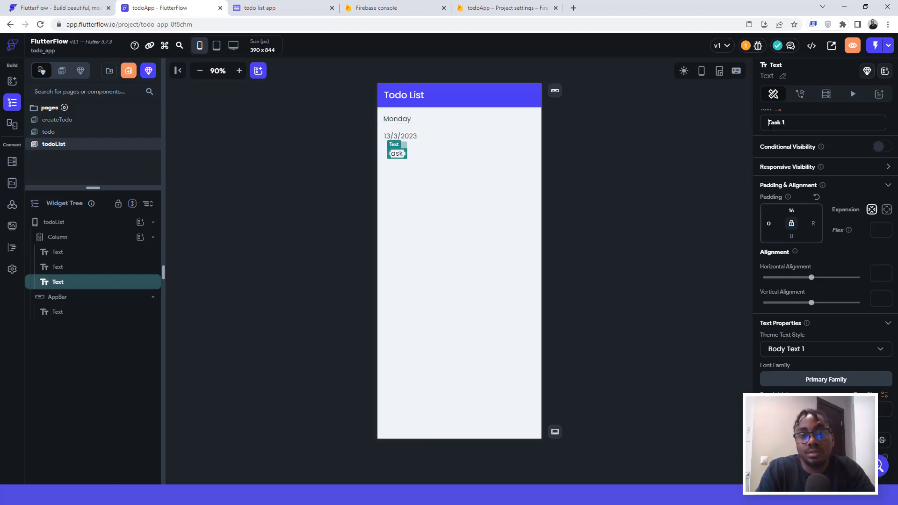
click(410, 136)
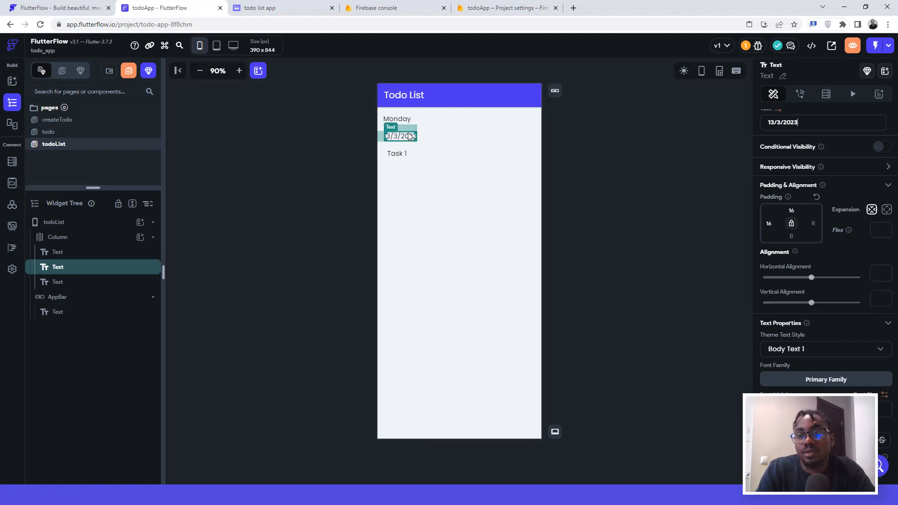
double_click(761, 224)
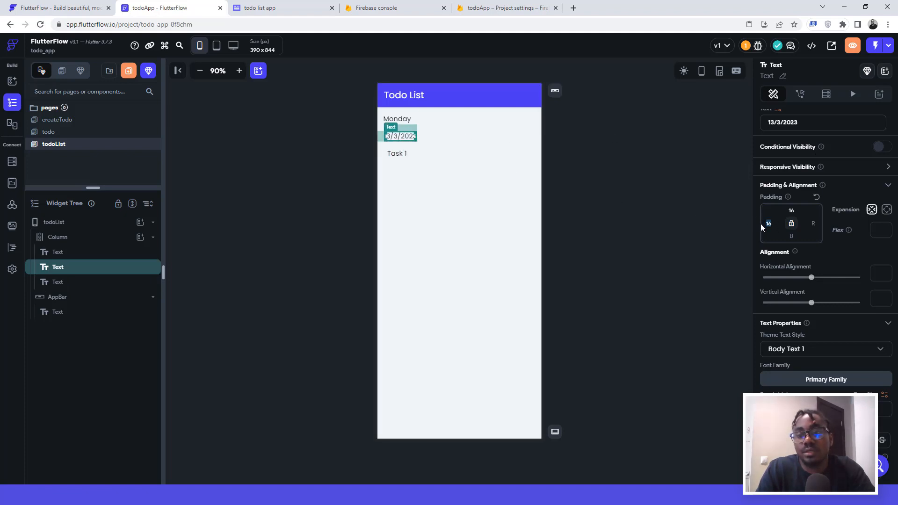
text(0)
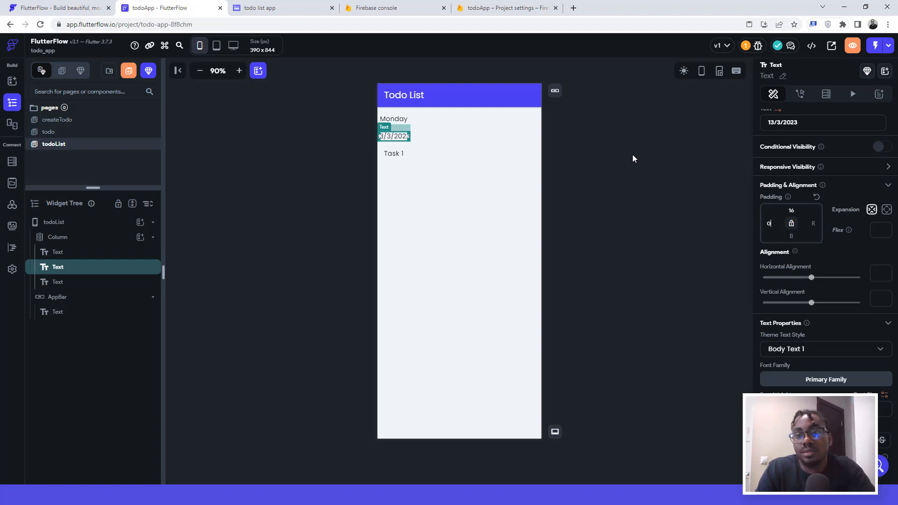
Step: Reset all padding on the Task 1, 13/3/2023 and Monday texts
click(633, 155)
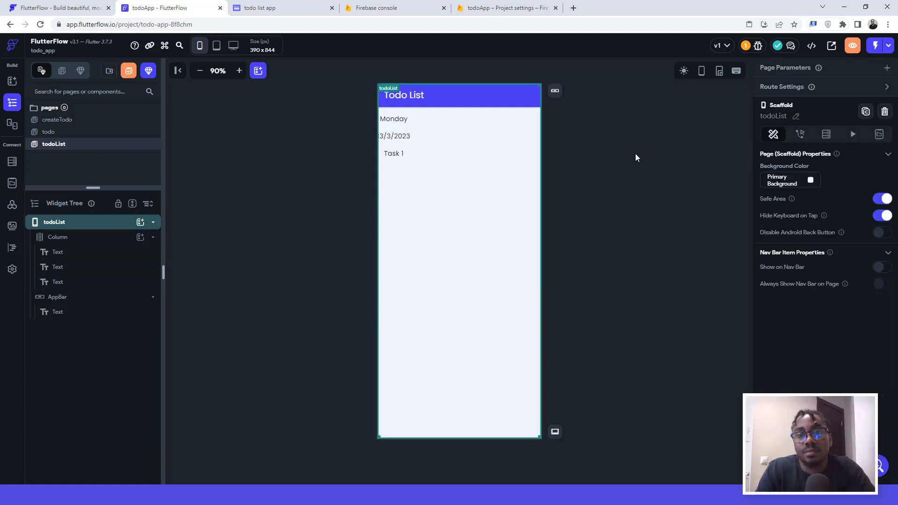
click(392, 119)
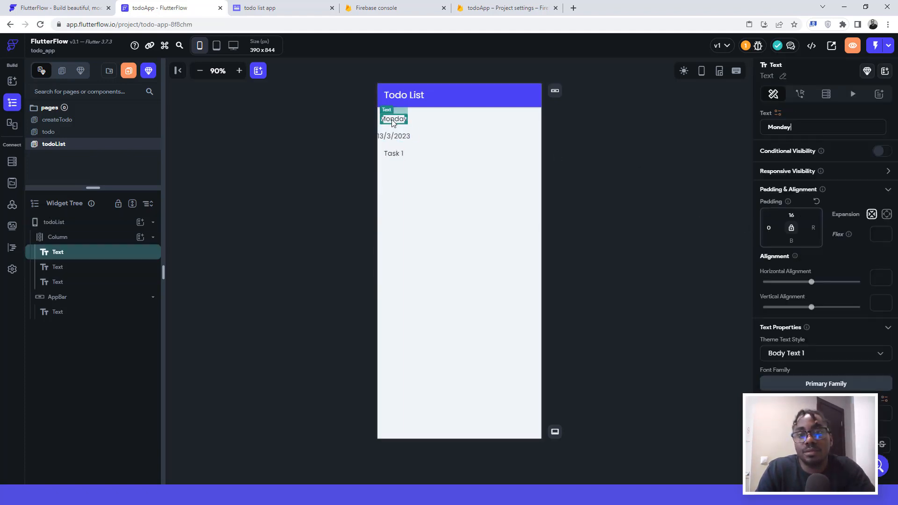
click(385, 150)
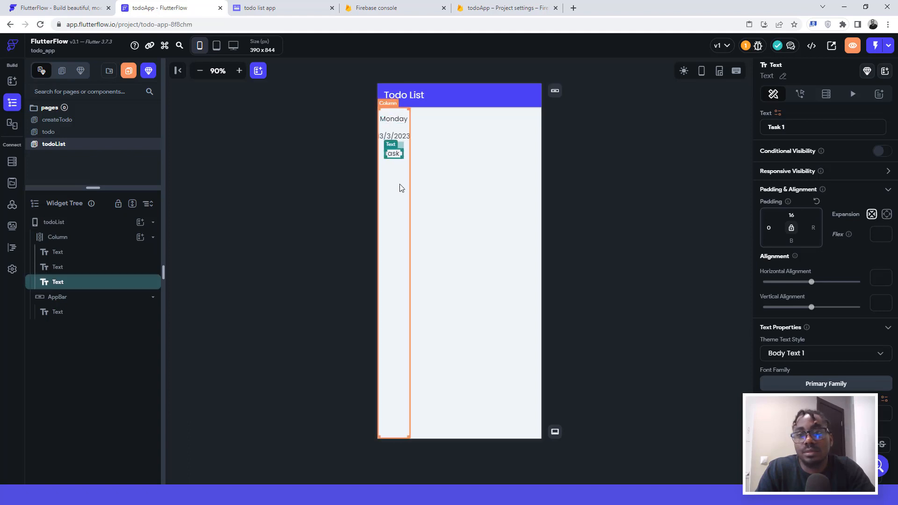
click(633, 150)
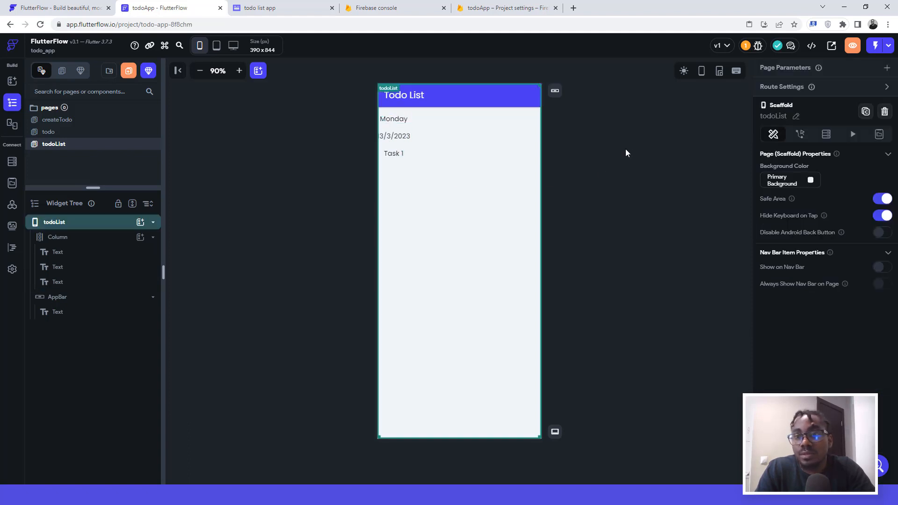
click(392, 154)
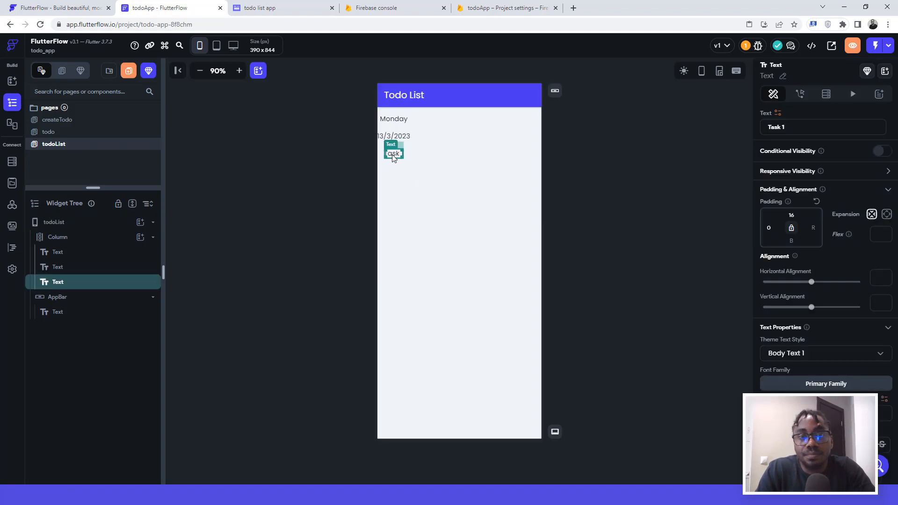
click(816, 201)
click(408, 137)
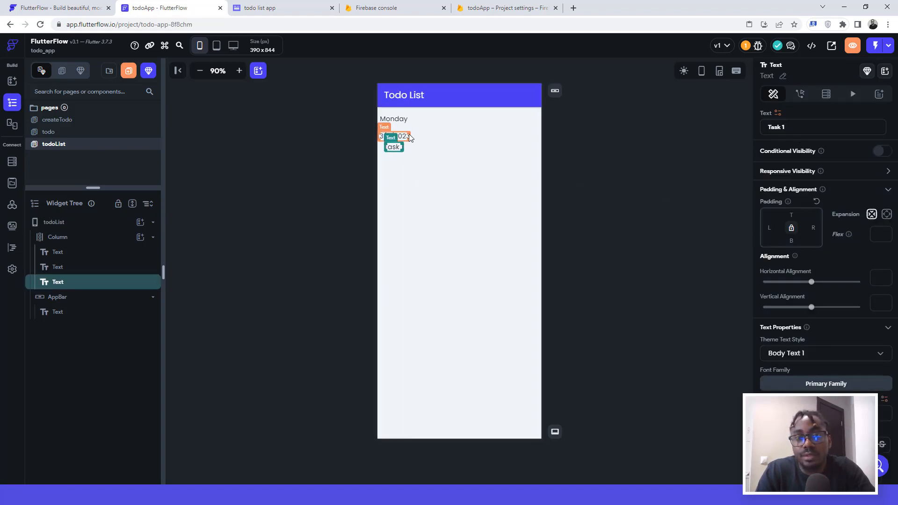
click(816, 201)
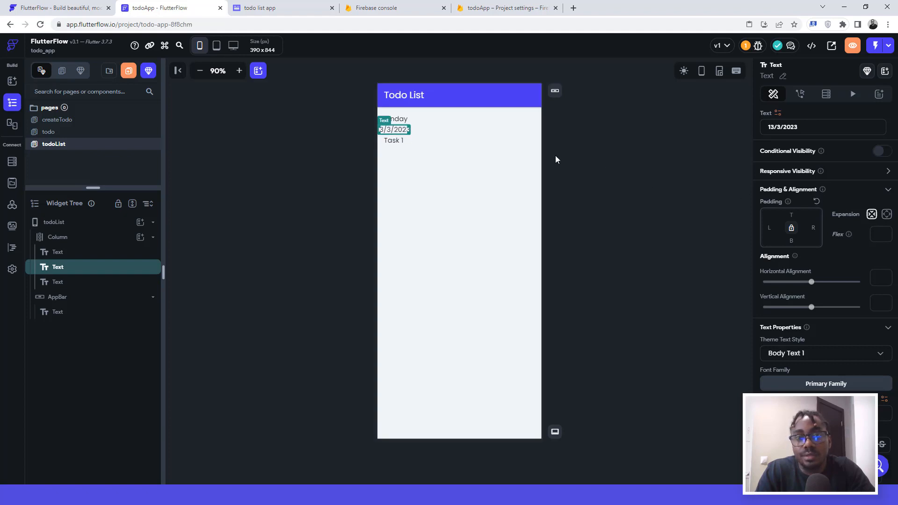
click(393, 119)
click(817, 201)
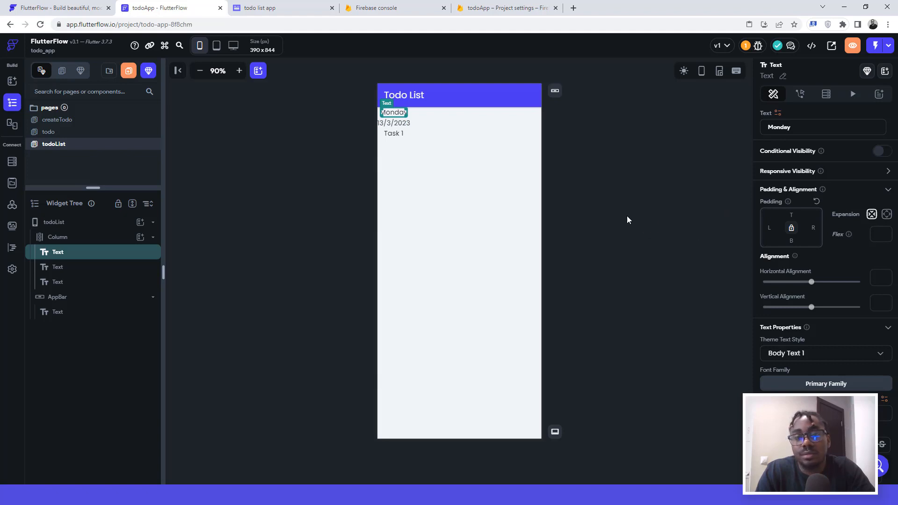
Step: Give the column 16 left padding and set its cross-axis alignment to Start
click(388, 175)
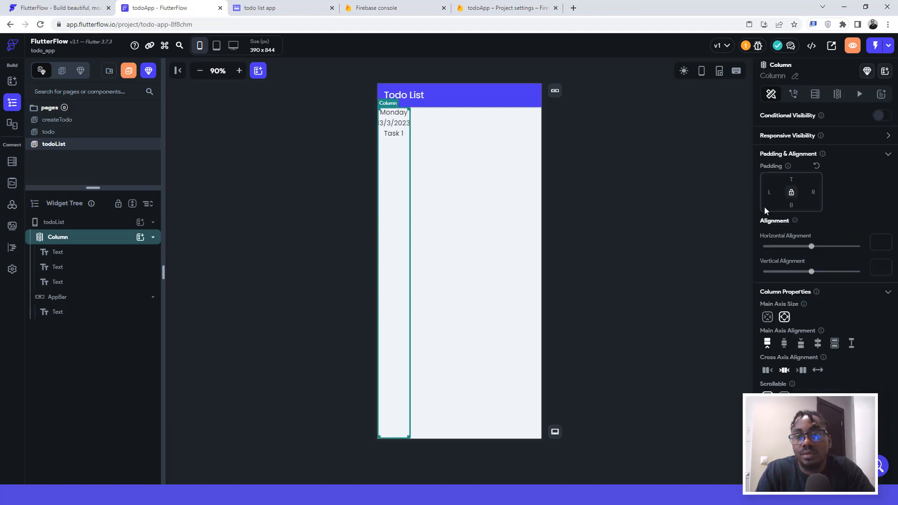
text(16)
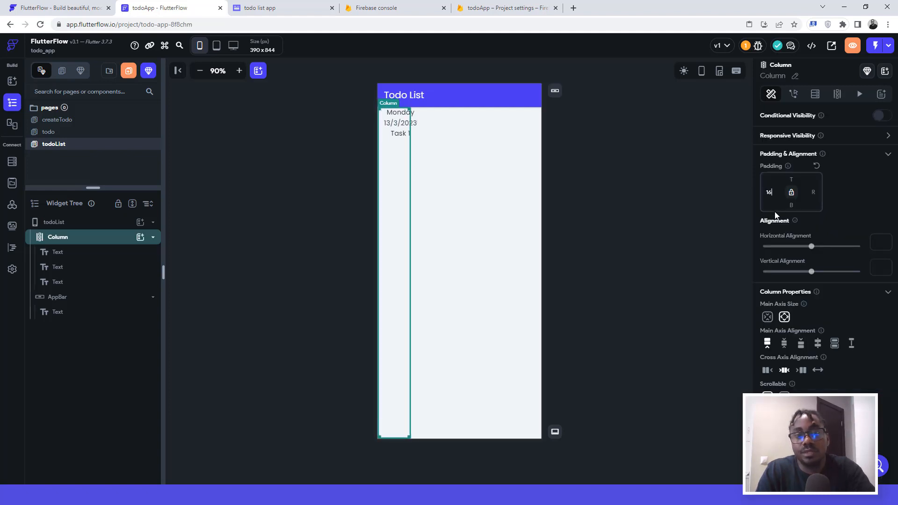
click(499, 170)
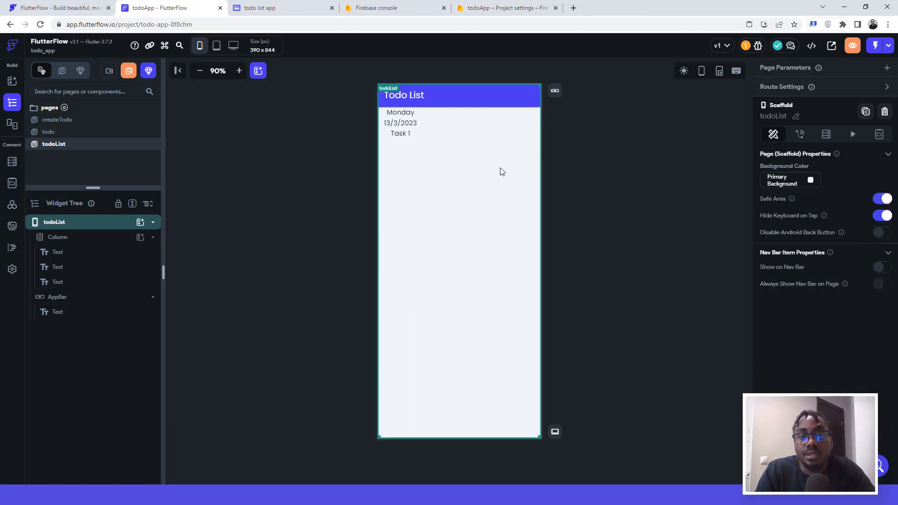
click(401, 114)
click(403, 125)
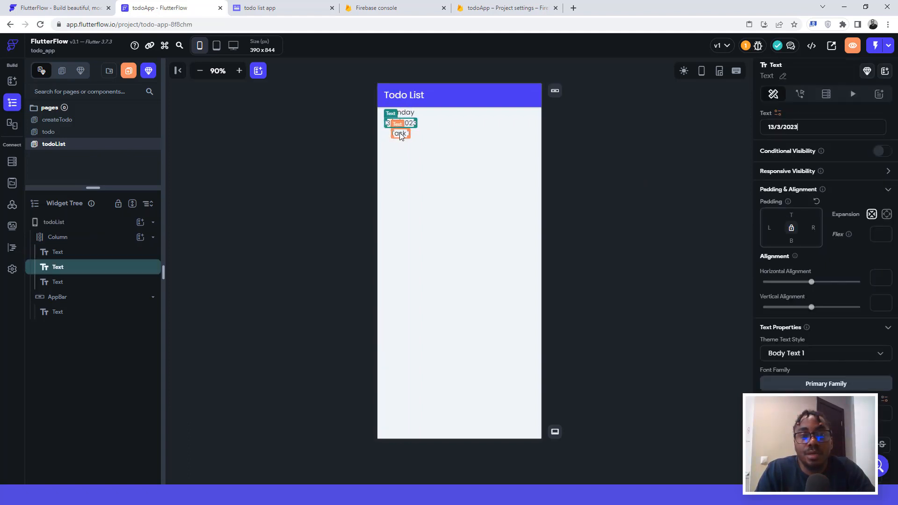
click(399, 133)
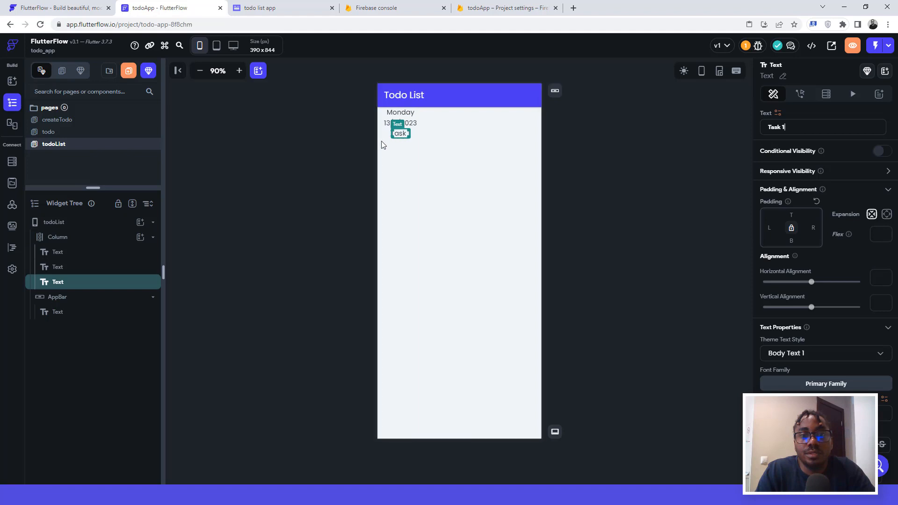
click(385, 146)
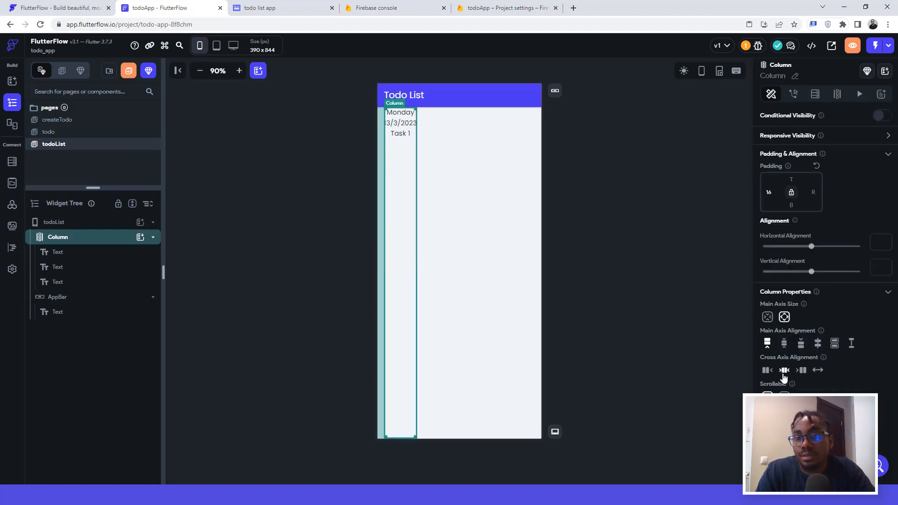
click(767, 370)
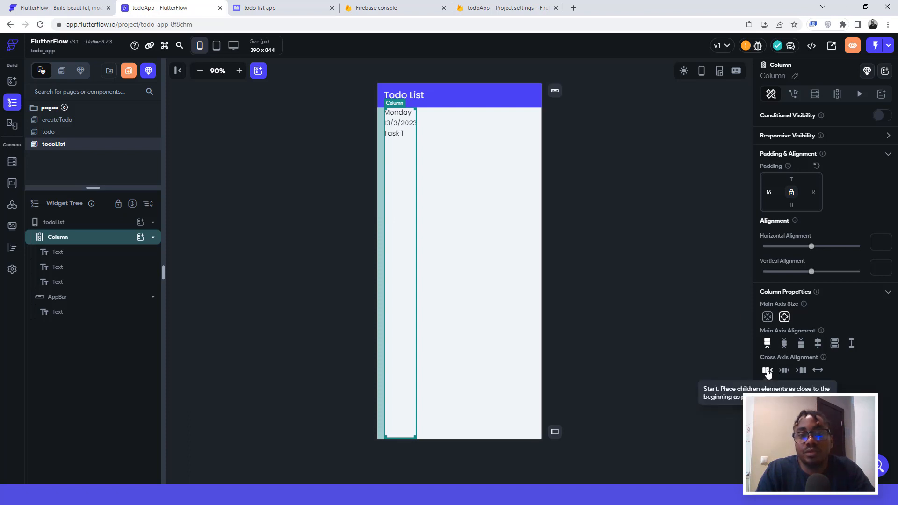
Step: Add 10 bottom padding to the 13/3/2023 date text
click(395, 114)
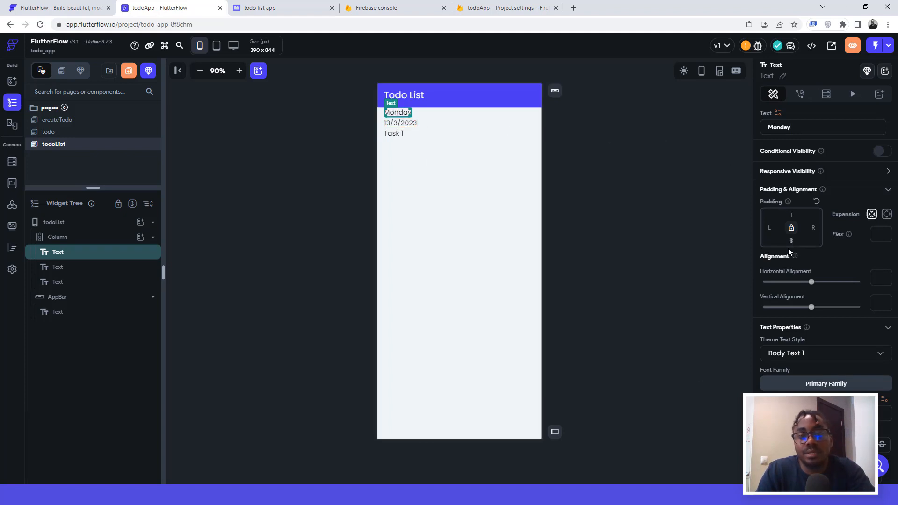
click(395, 135)
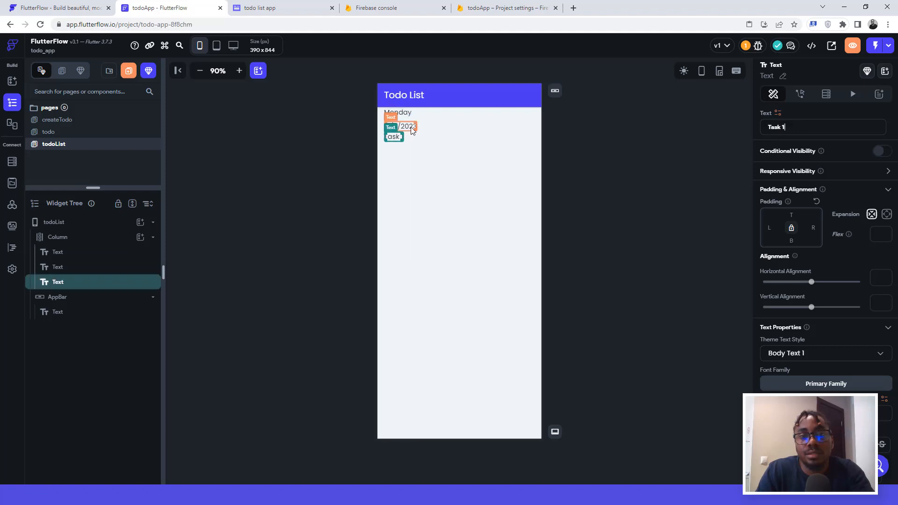
click(411, 128)
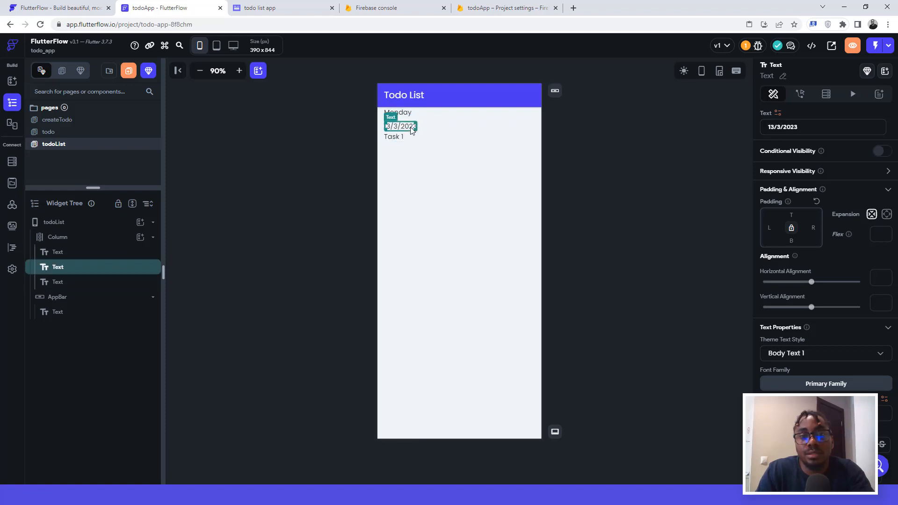
click(791, 240)
text(10)
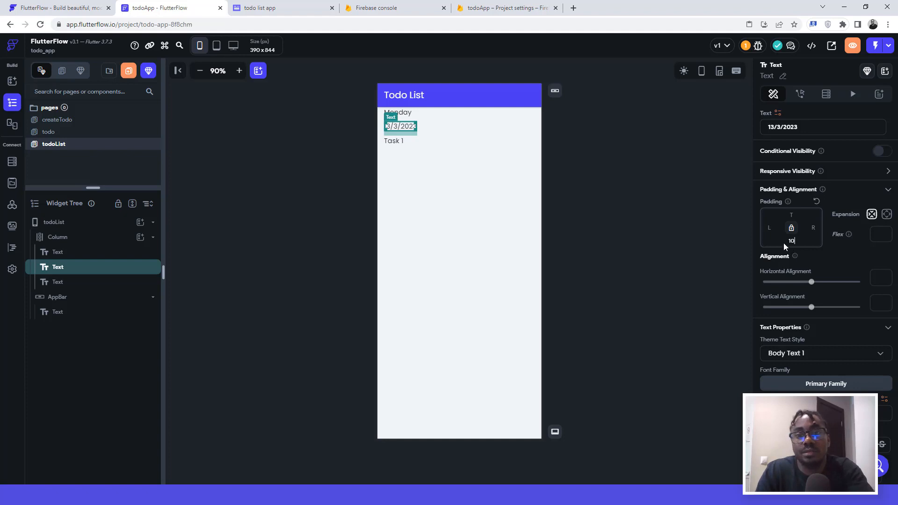
click(397, 113)
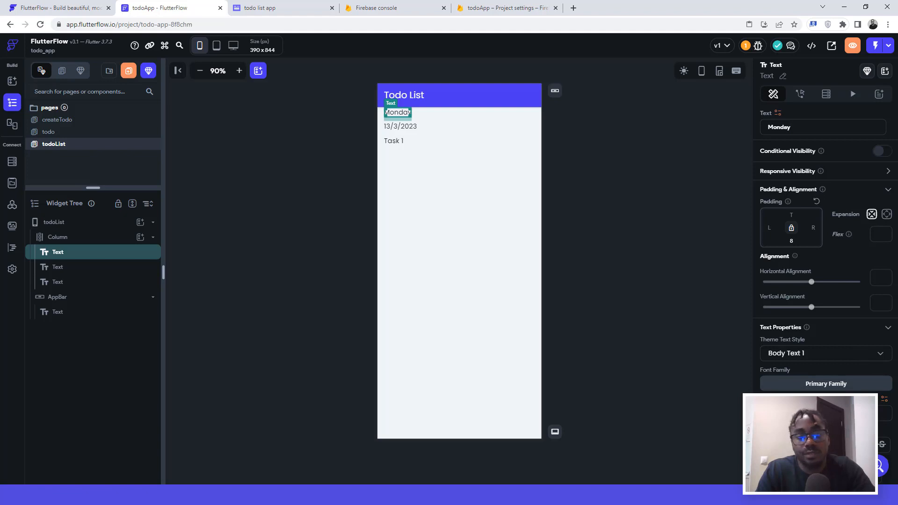
Step: Make Monday font size 26 with 600 Semi Bold weight
text(26)
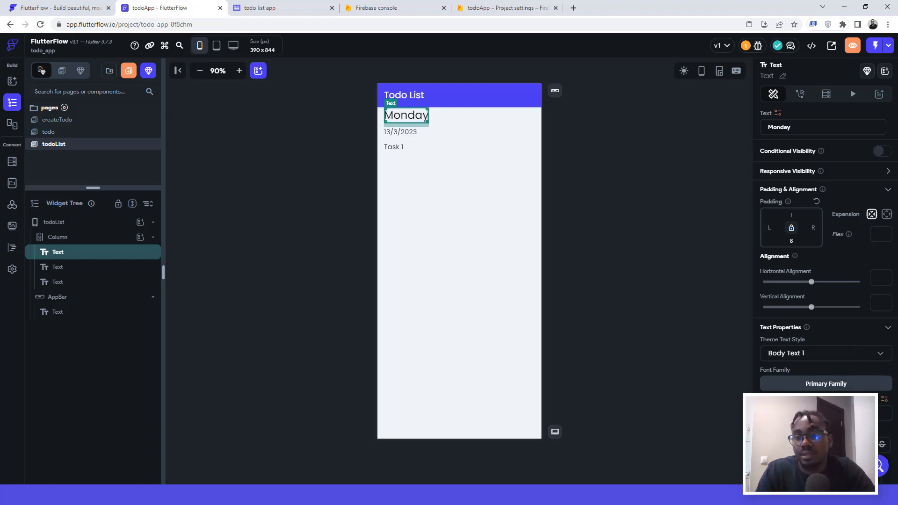
click(805, 414)
click(785, 379)
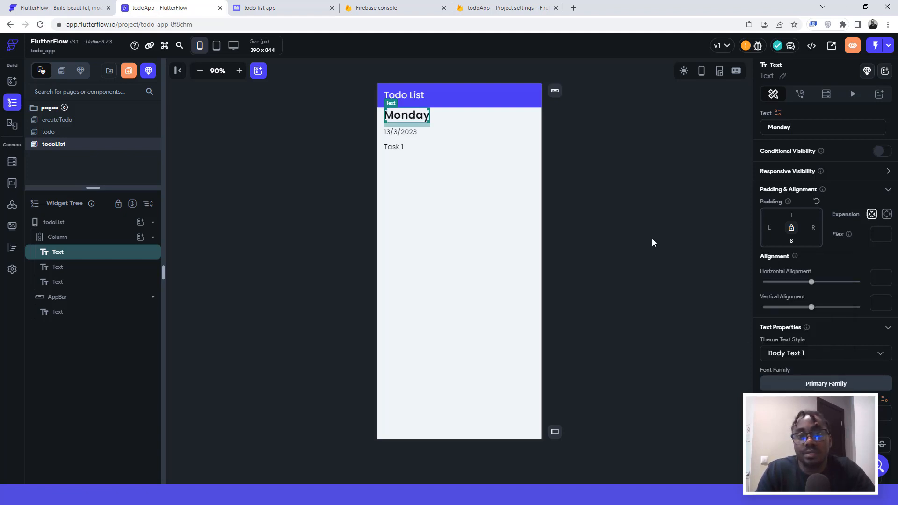
click(619, 180)
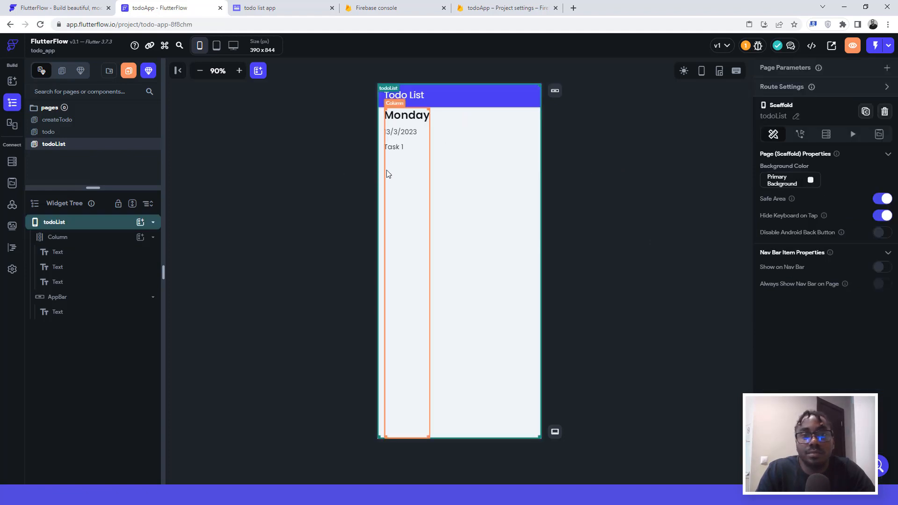
Step: Set the column's top padding to 16, keeping it at full height
click(399, 175)
click(790, 179)
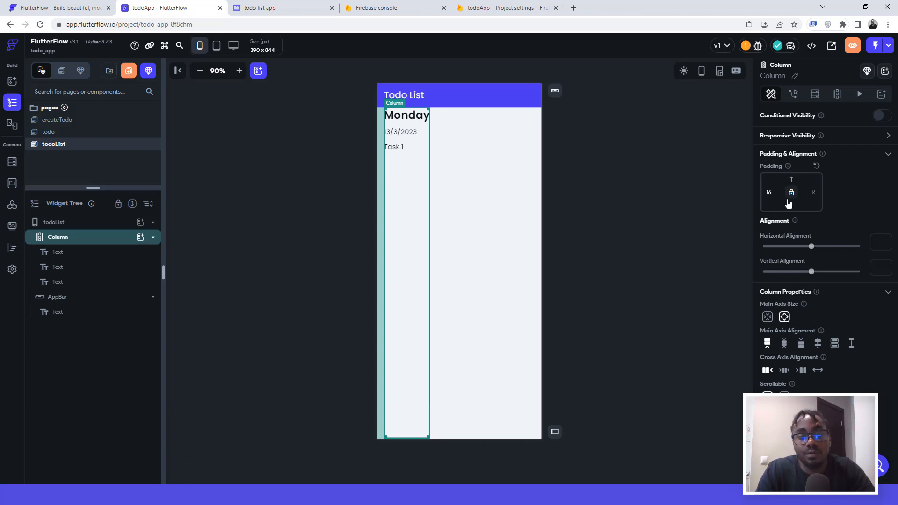
text(16)
click(634, 150)
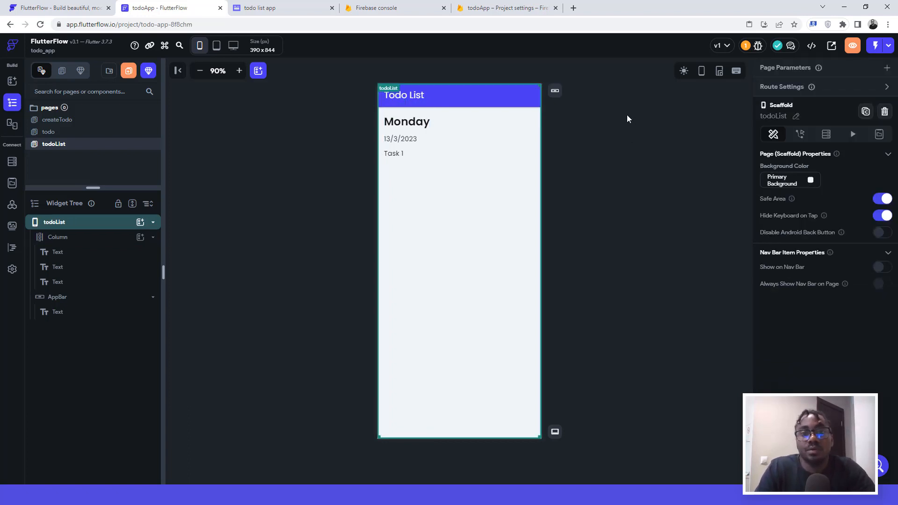
click(418, 182)
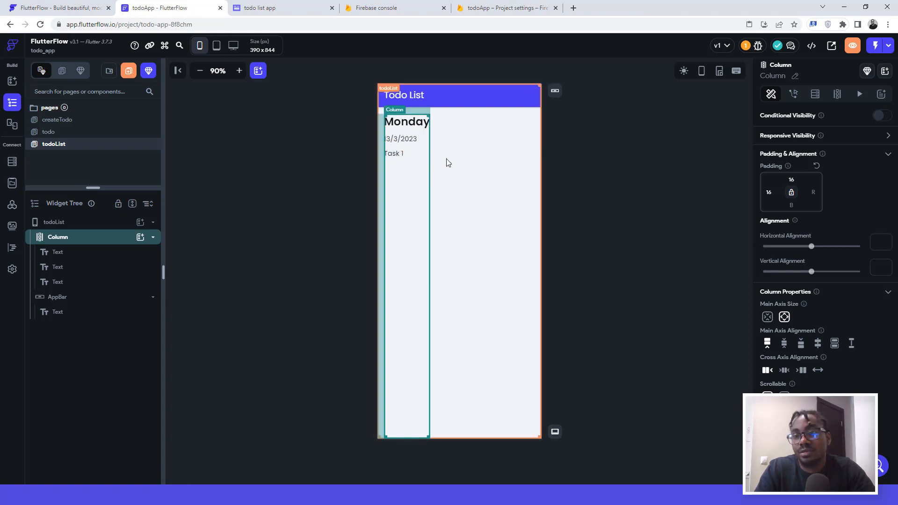
click(767, 317)
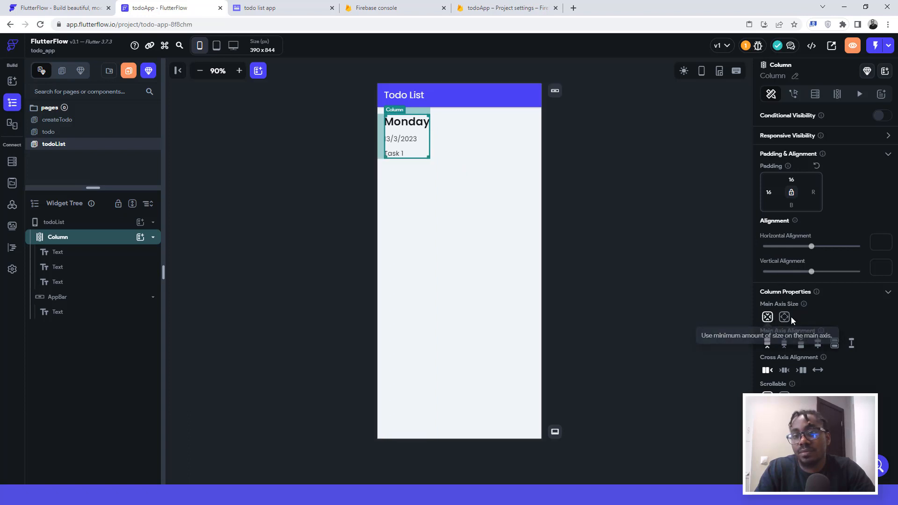
click(785, 317)
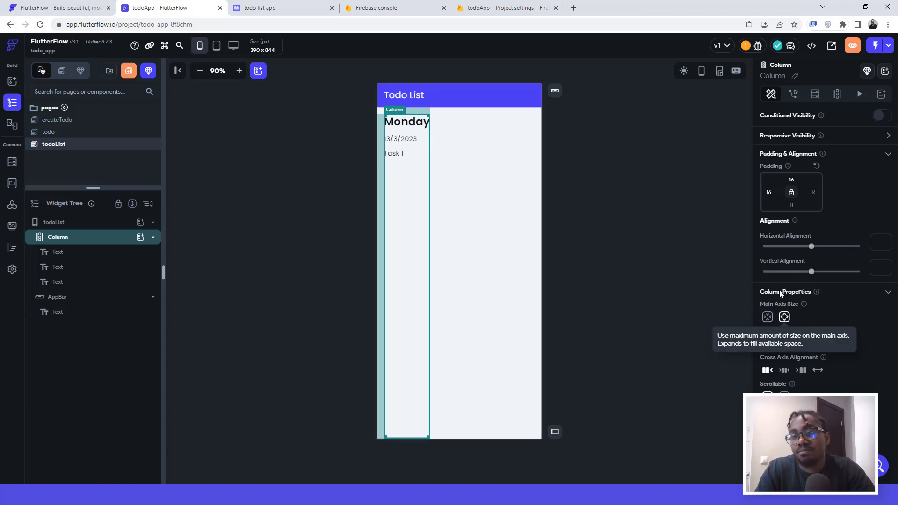
click(600, 124)
click(426, 168)
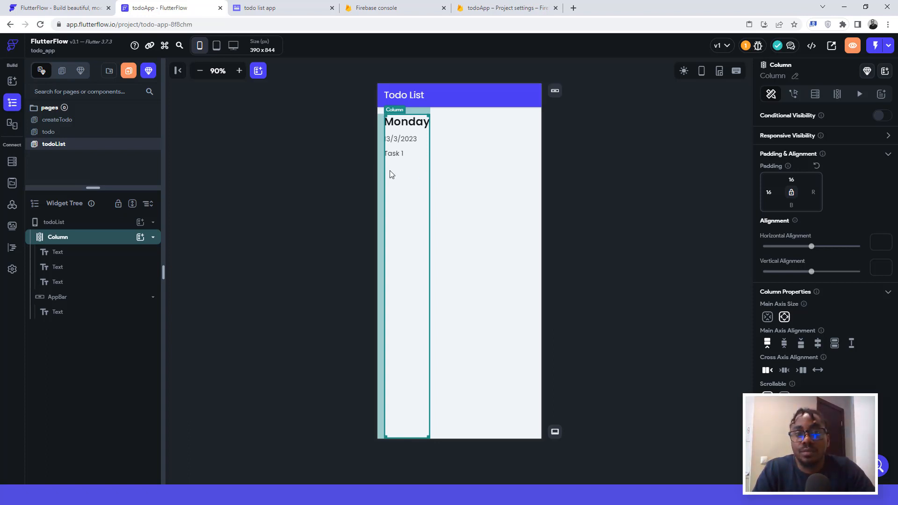
Step: Add a Container below Task 1 with width 360 and Primary fill colour
click(140, 239)
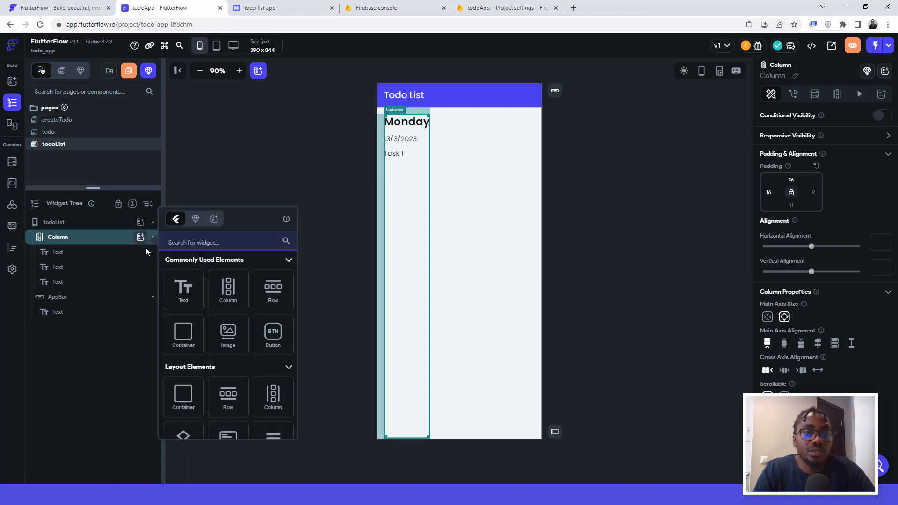
click(183, 333)
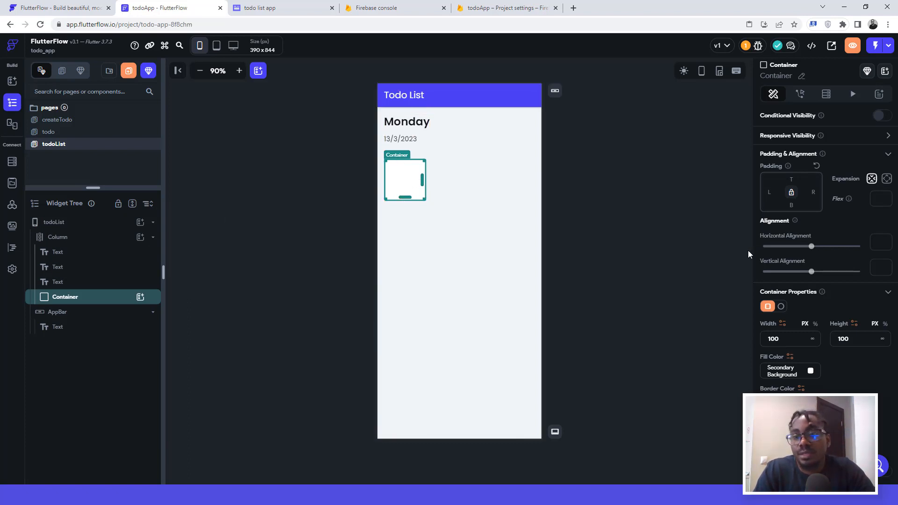
drag(784, 338, 770, 339)
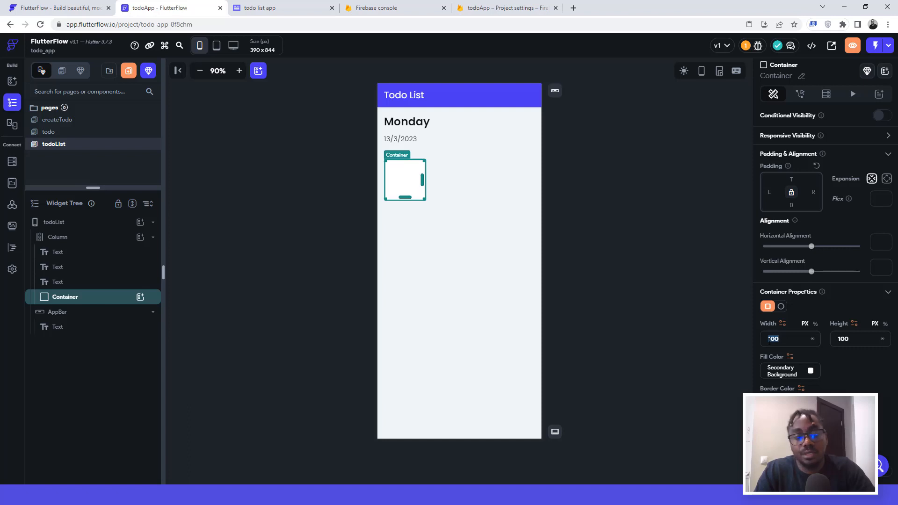
text(360)
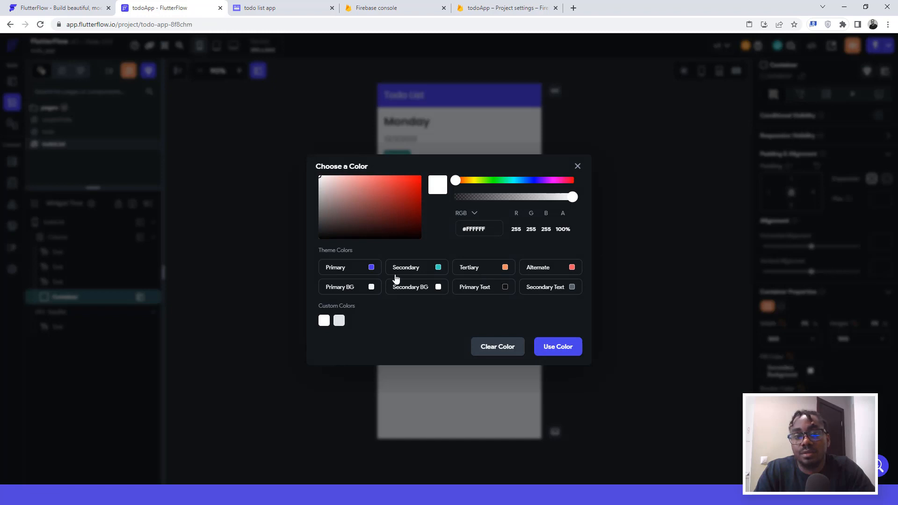
click(372, 268)
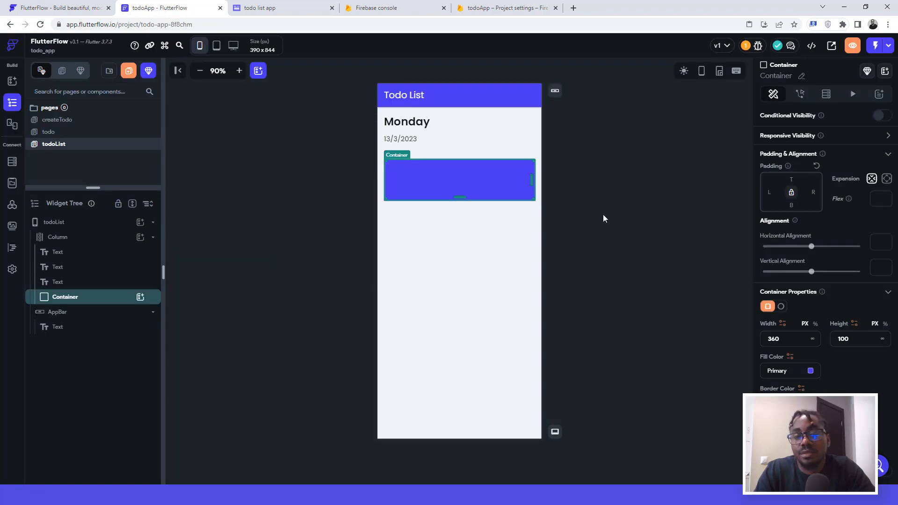
Step: Compare the result against the Whimsical todo app mockups
click(605, 195)
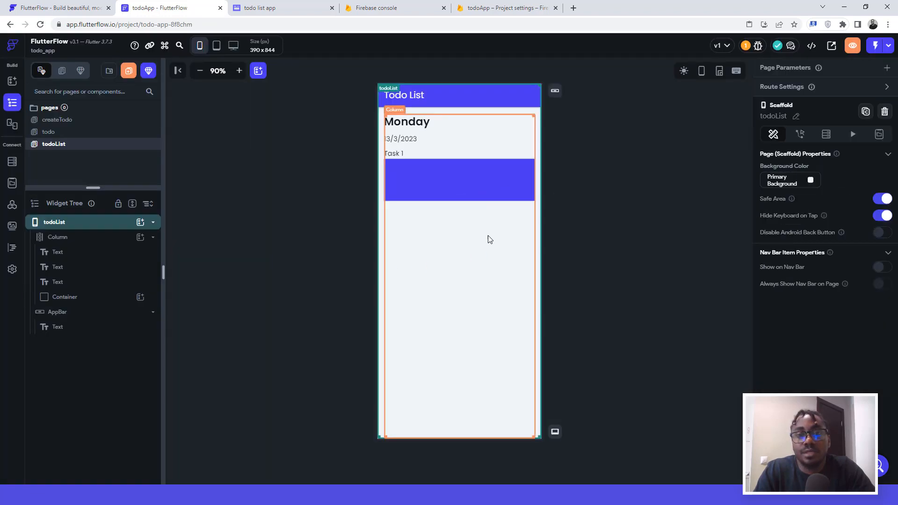
click(259, 8)
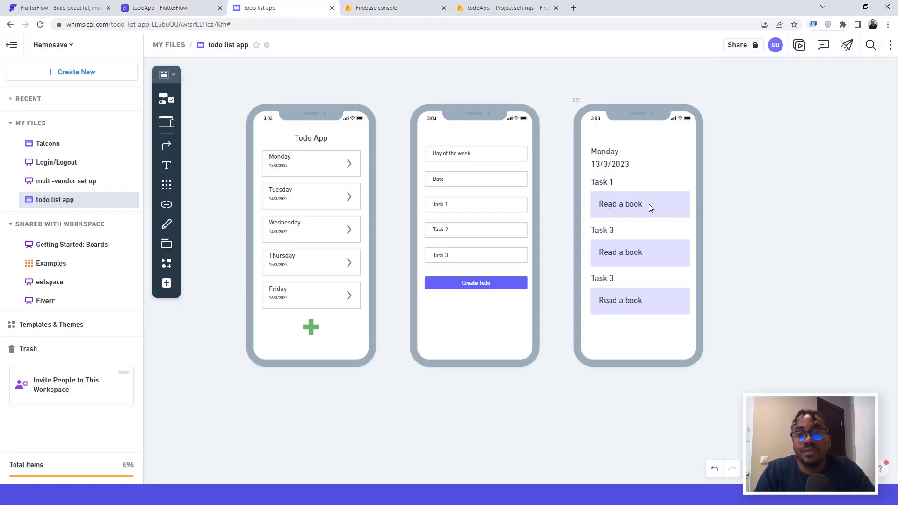
click(164, 8)
Step: Remove the card's Hello World text and insert a Row with 16 padding on all sides
click(426, 180)
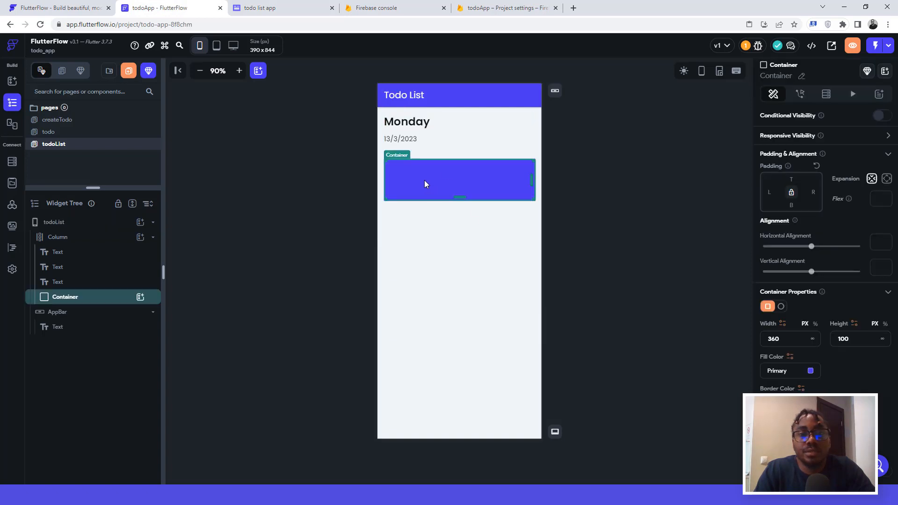
click(140, 297)
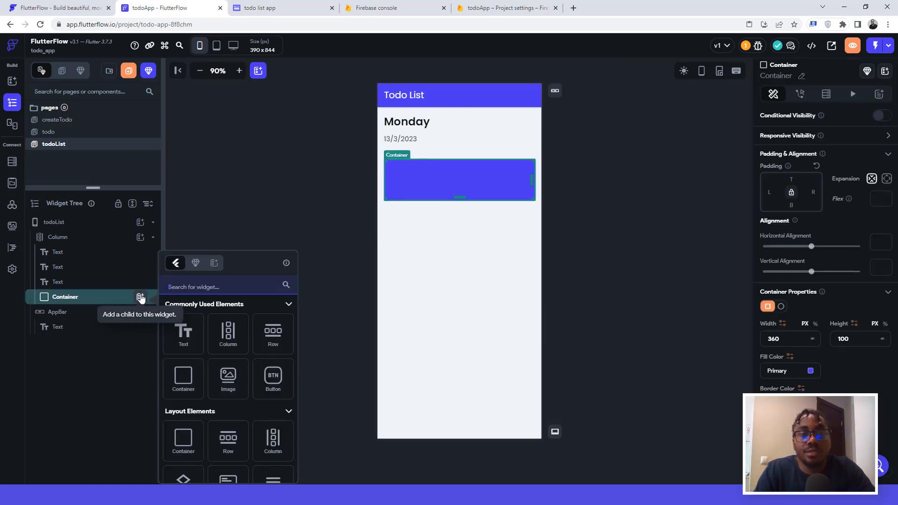
click(184, 333)
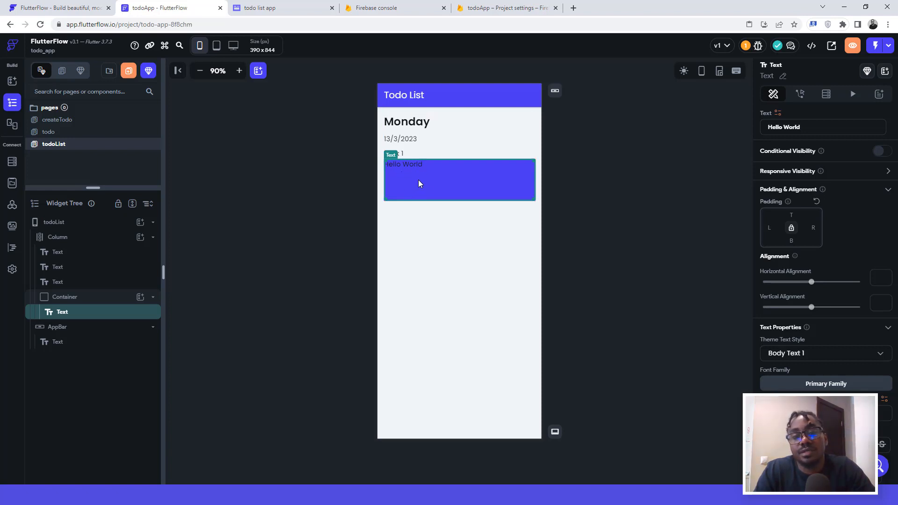
key(Delete)
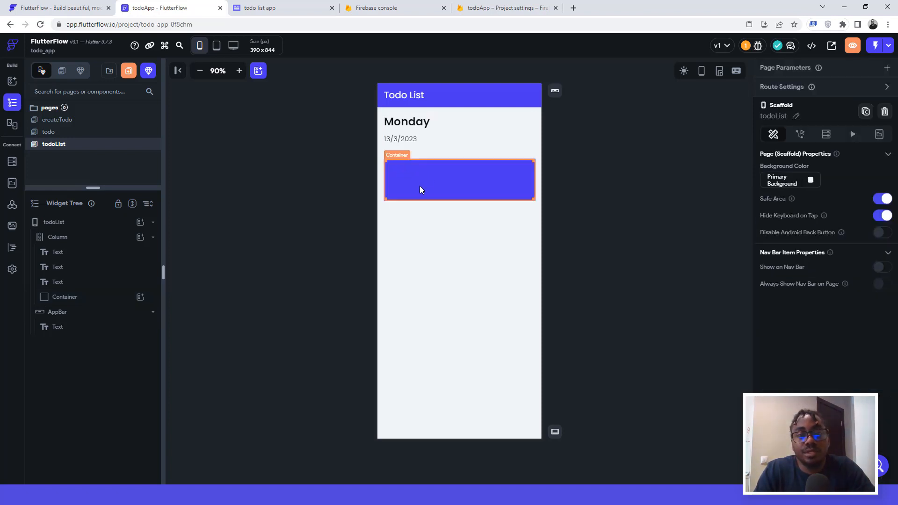
click(407, 192)
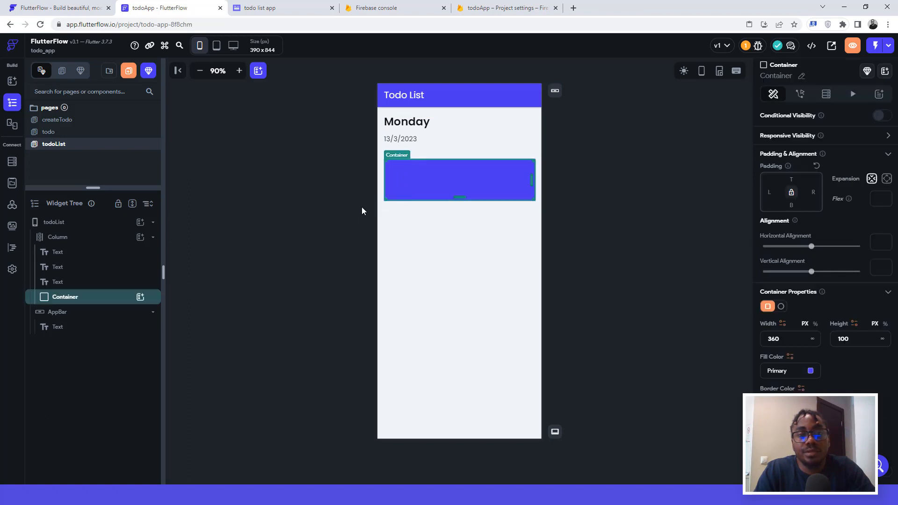
click(140, 298)
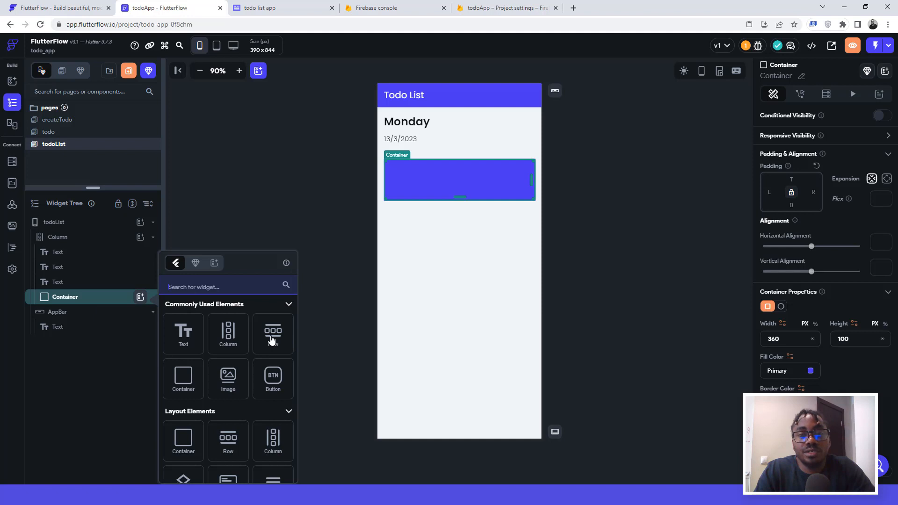
click(273, 334)
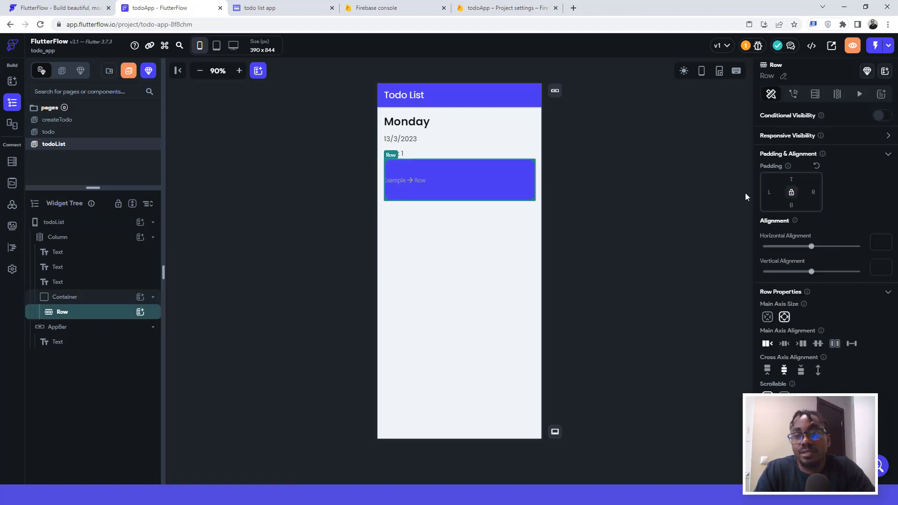
click(791, 192)
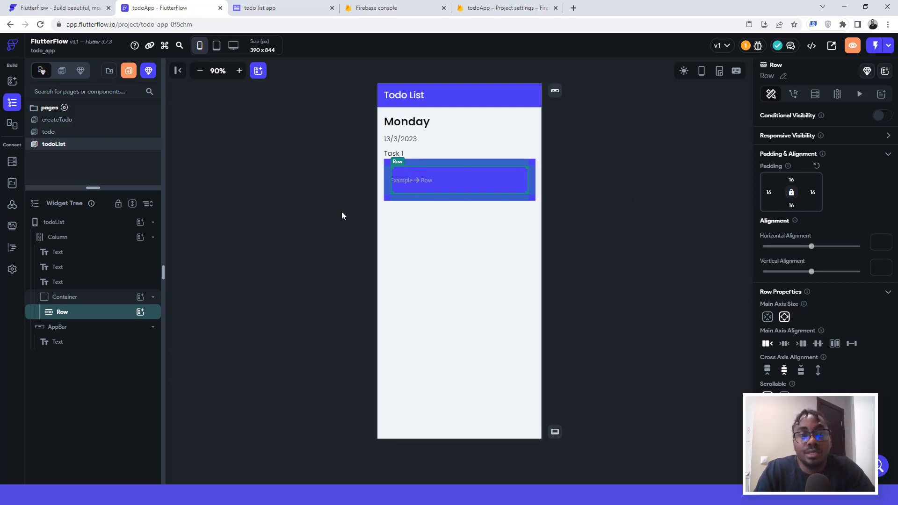
click(141, 313)
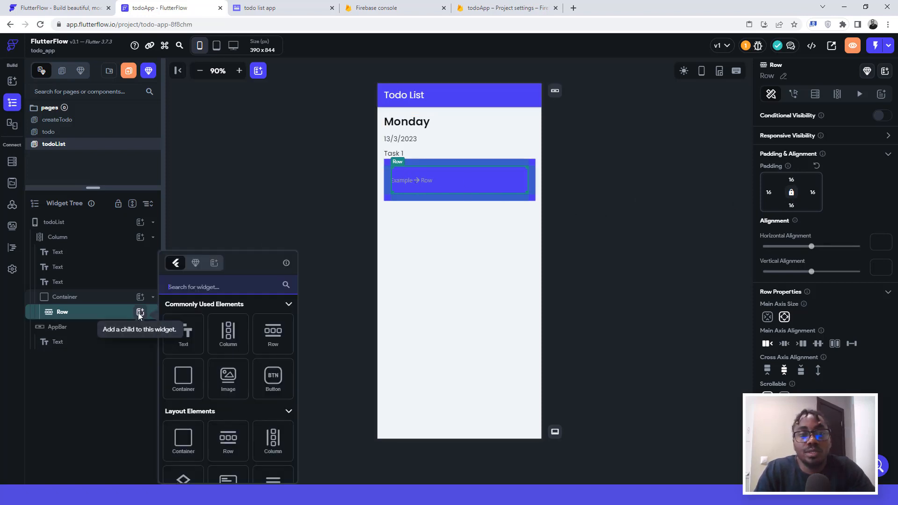
Step: Add a 'Read a book' text to the Row, coloured Primary Background white
click(185, 329)
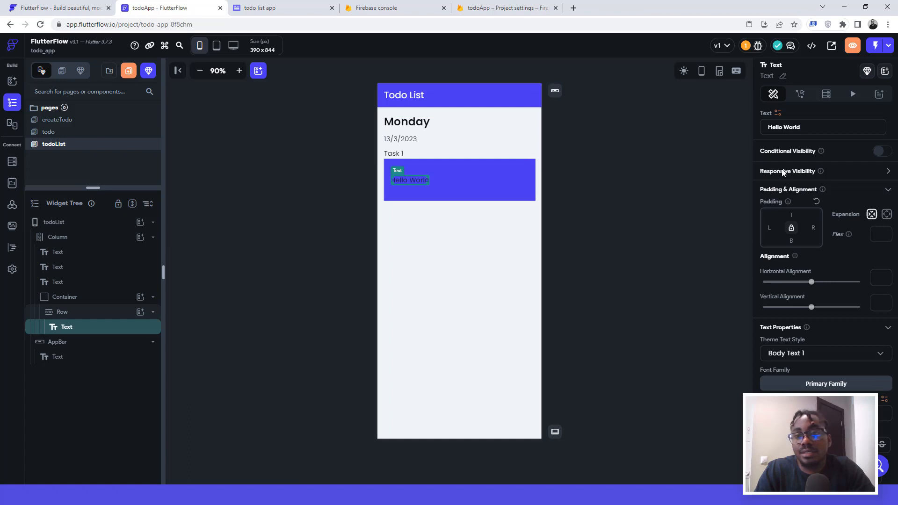
key(ctrl+a)
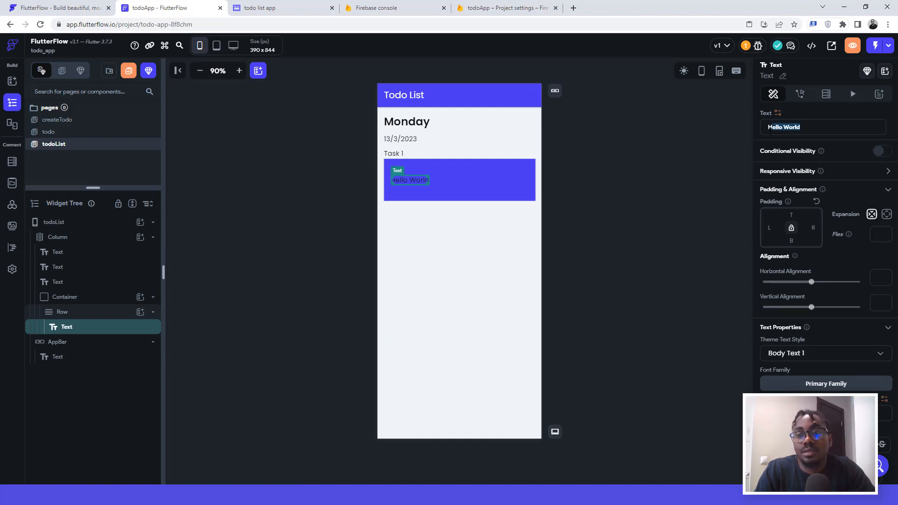
key(BackSpace)
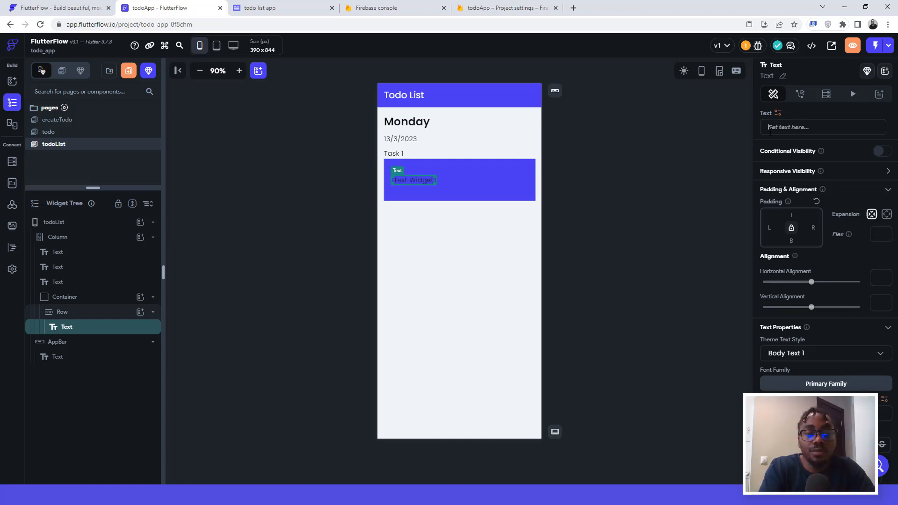
text(Read a )
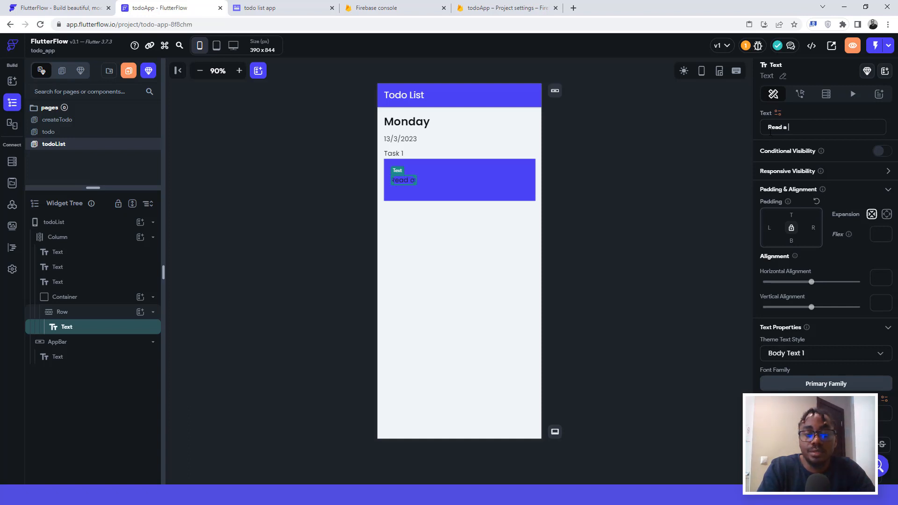
text(book)
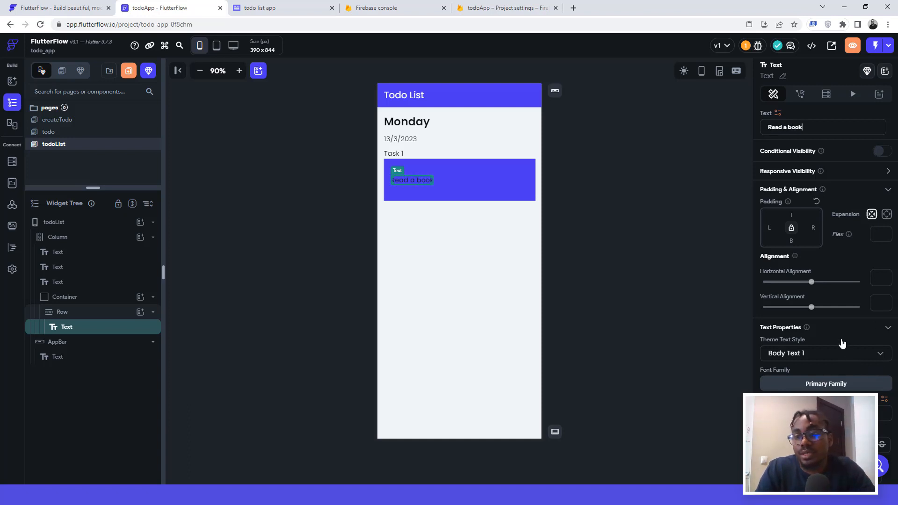
scroll(838, 339, down, 2)
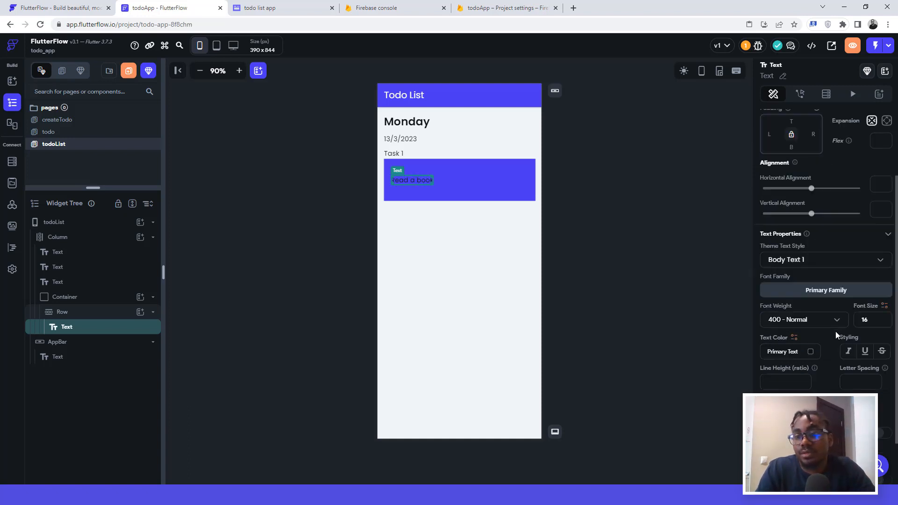
click(811, 353)
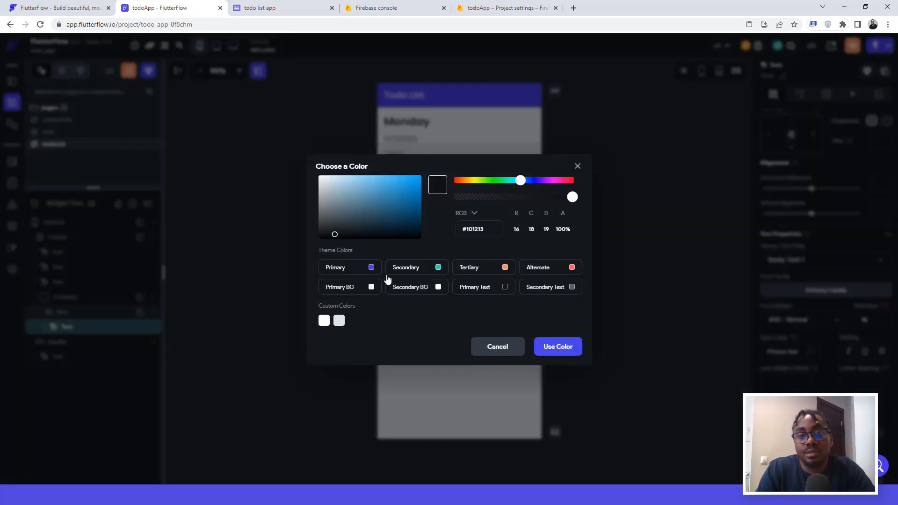
click(370, 286)
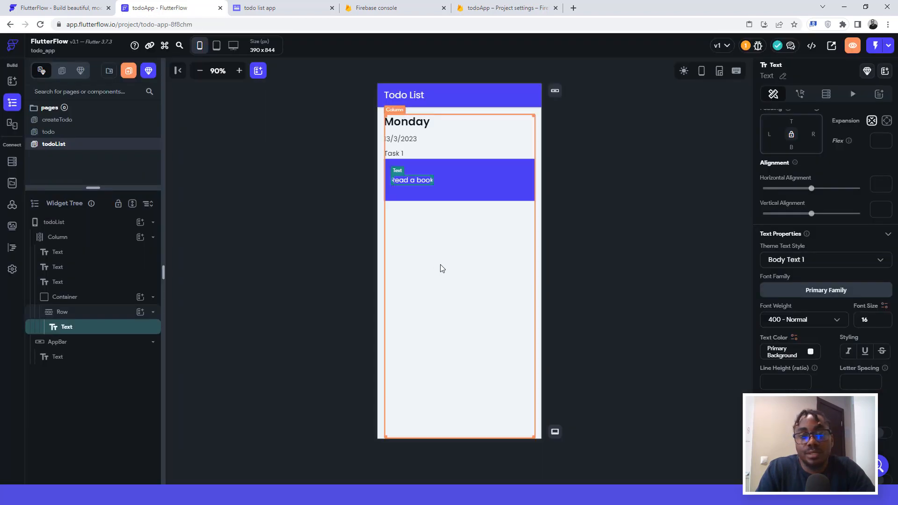
click(608, 173)
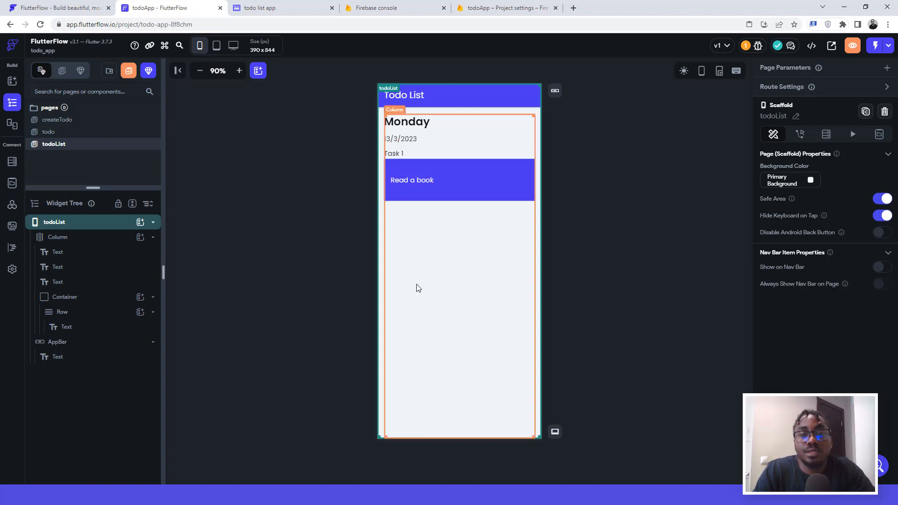
click(287, 7)
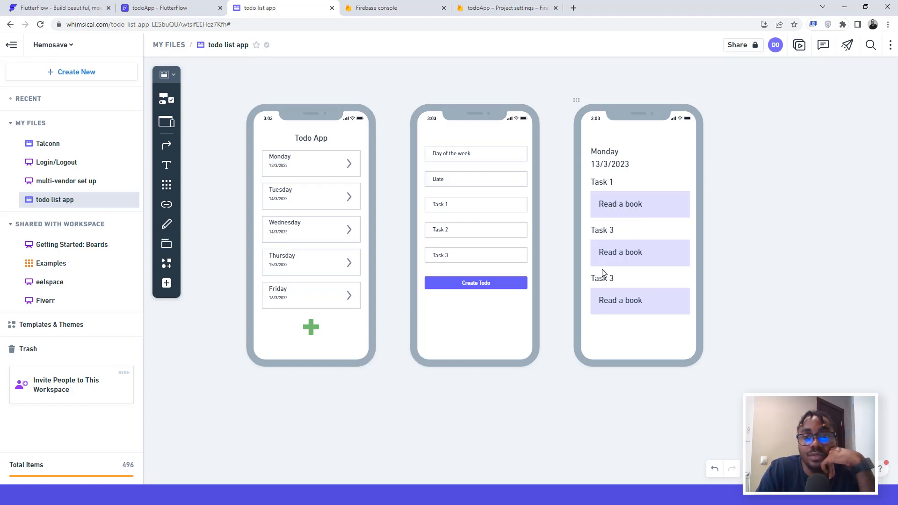
click(187, 8)
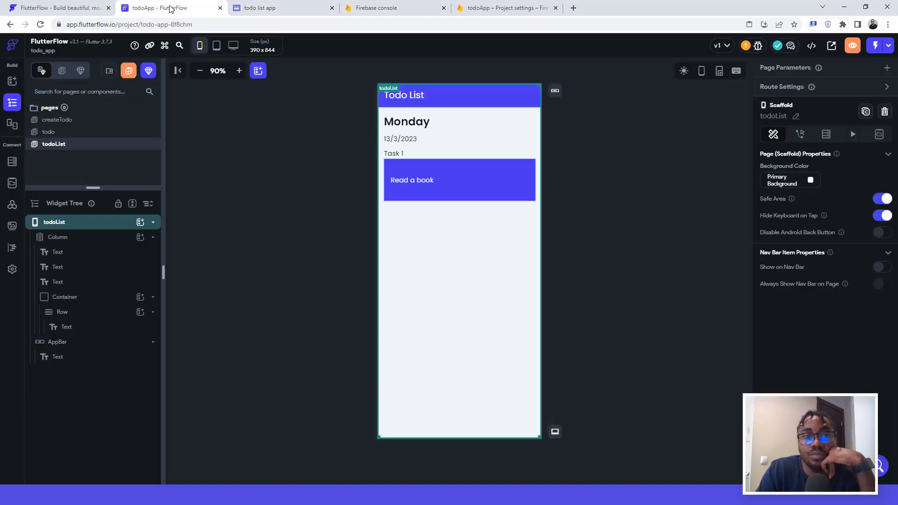
Step: Duplicate the blue 'Read a book' card with Ctrl+D and set top padding on the copy
click(389, 153)
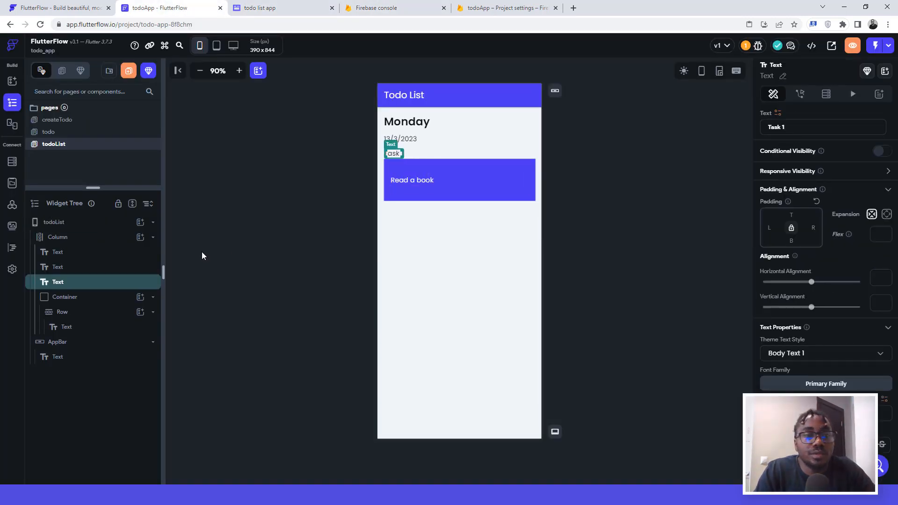
click(88, 298)
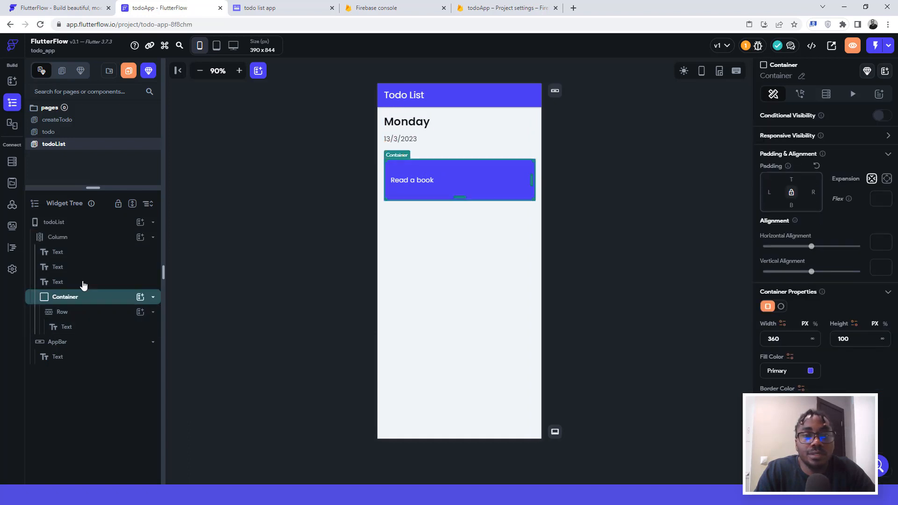
click(83, 283)
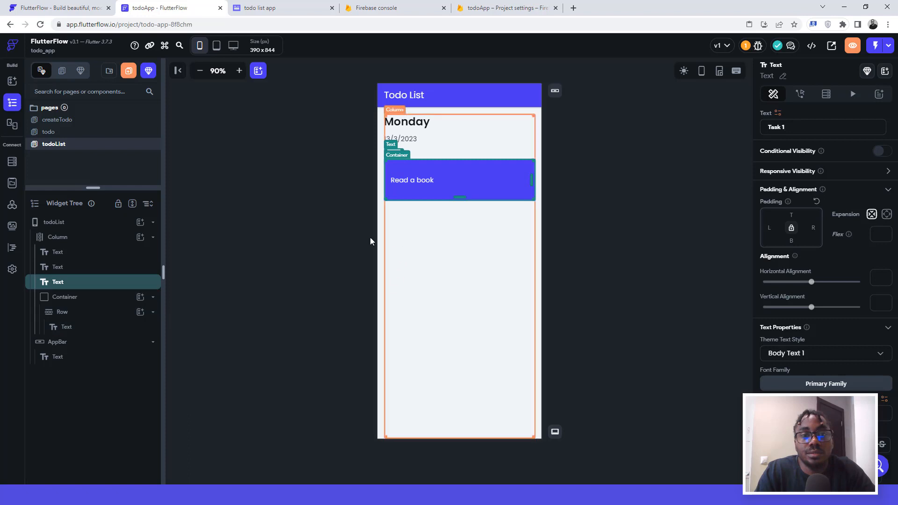
click(315, 260)
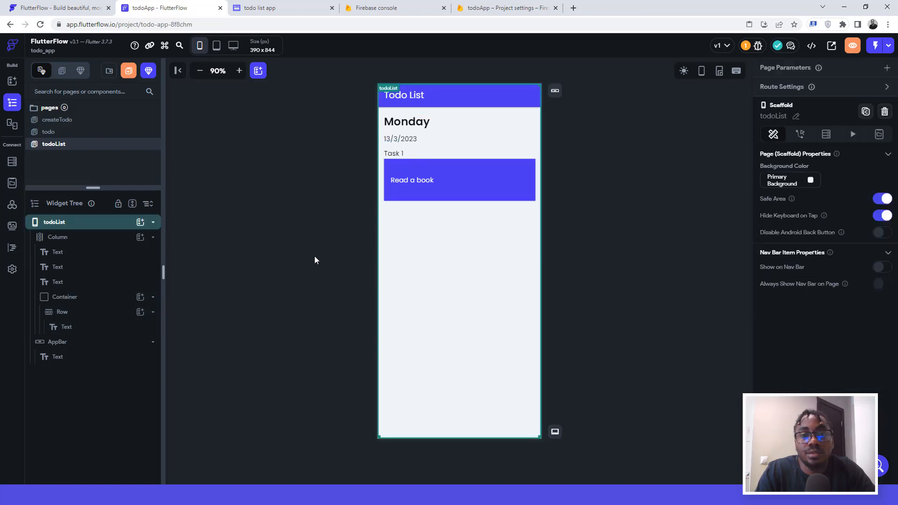
click(425, 192)
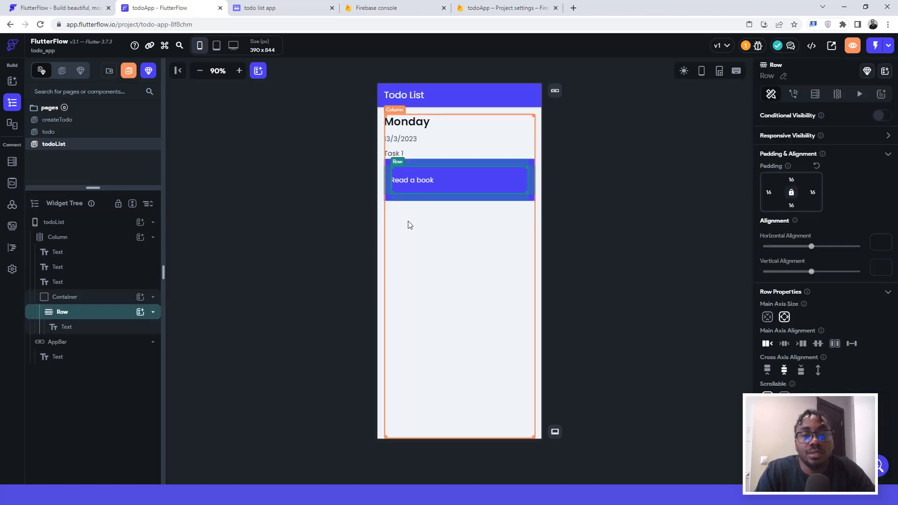
click(83, 298)
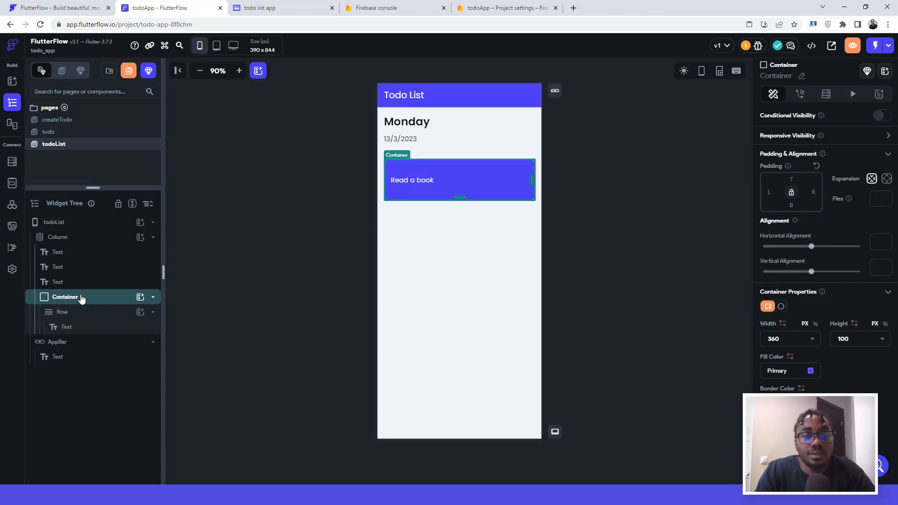
key(ctrl+d)
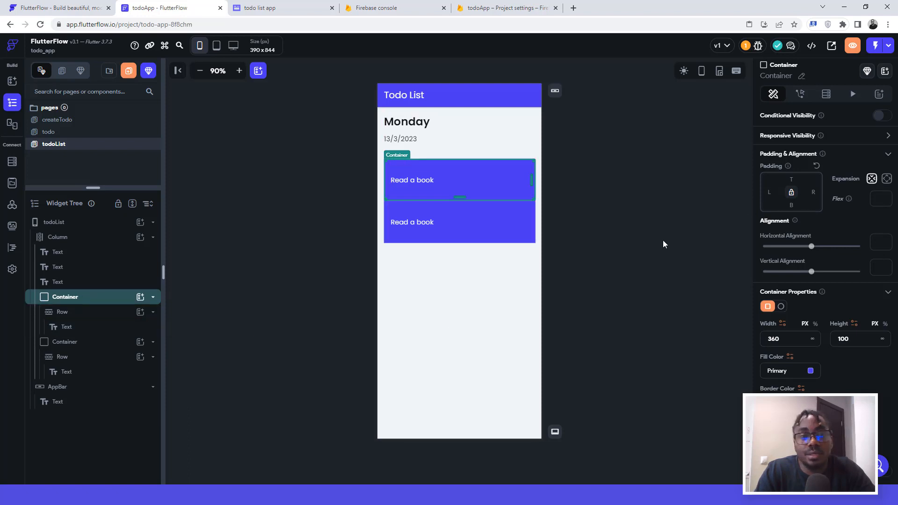
click(66, 342)
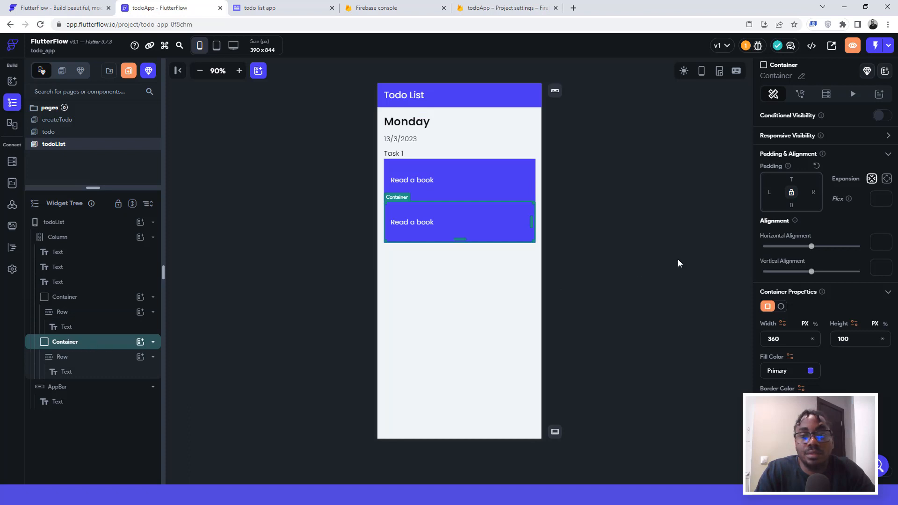
click(790, 179)
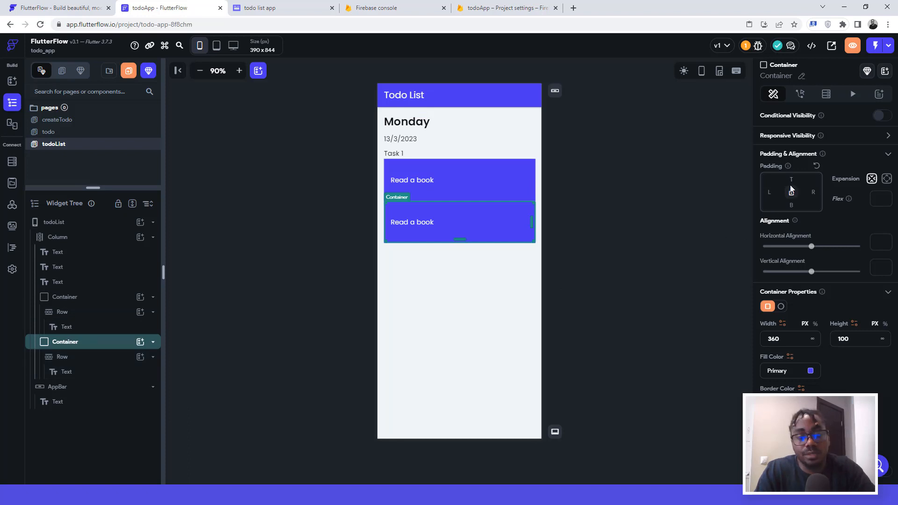
Step: Enter 16, then select the Task 1 label under the date and duplicate it
text(16)
click(645, 192)
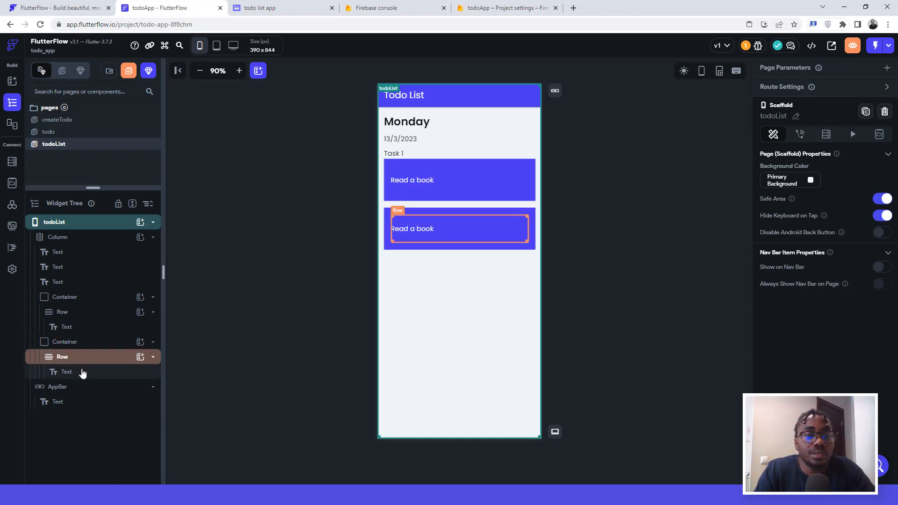
click(77, 345)
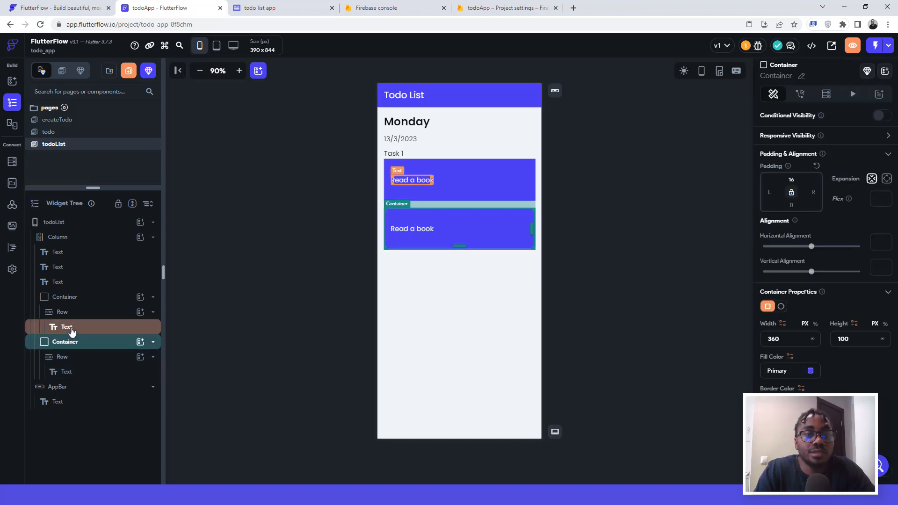
click(69, 329)
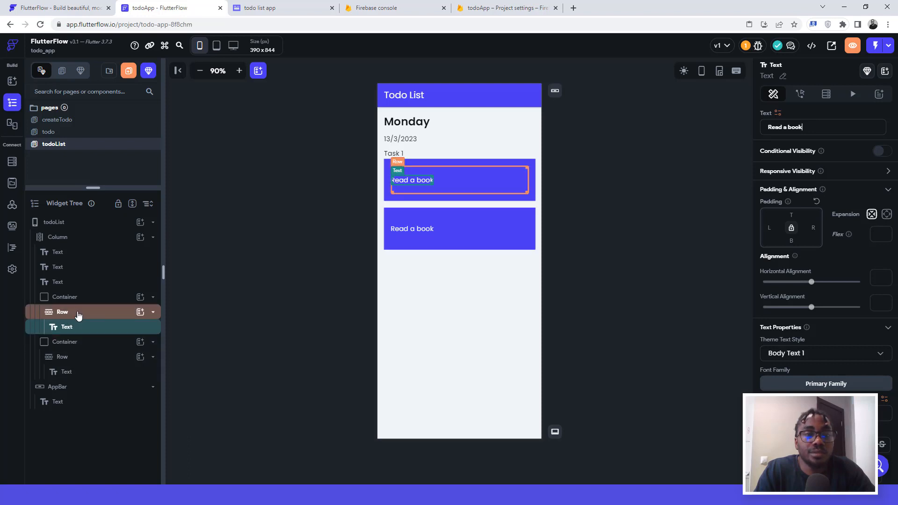
click(67, 285)
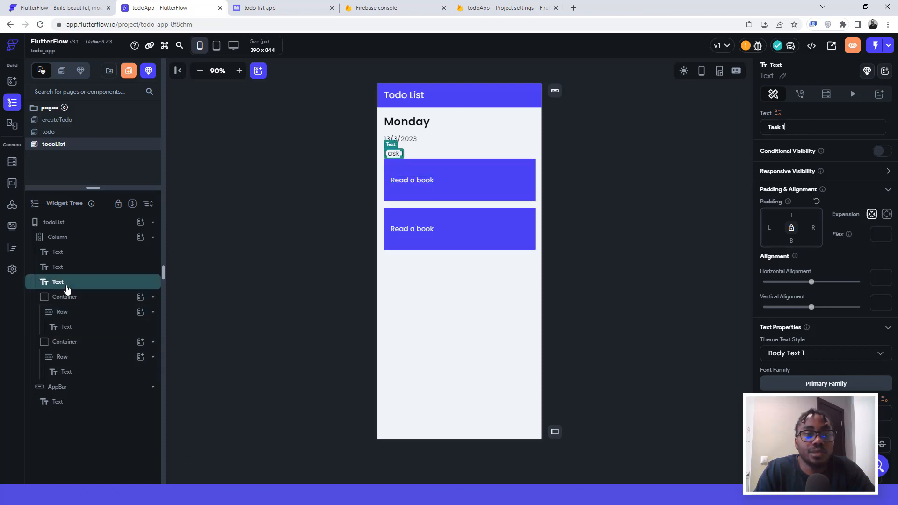
key(ctrl+d)
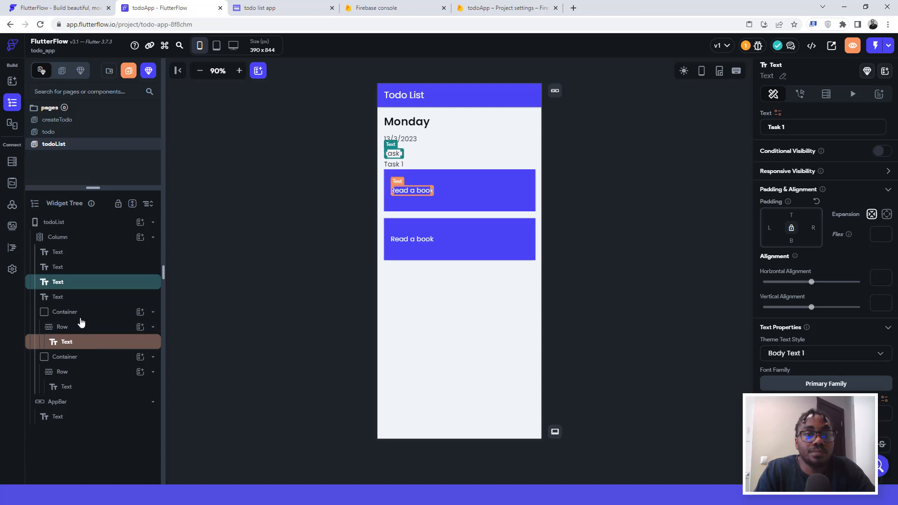
Step: Try moving the duplicate Task 1 into the second card, then undo the replacement
click(69, 298)
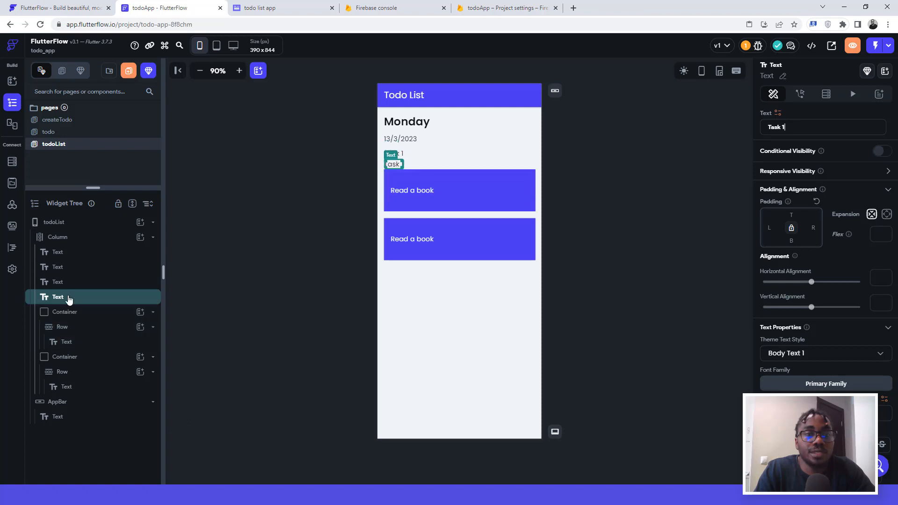
drag(68, 298, 75, 359)
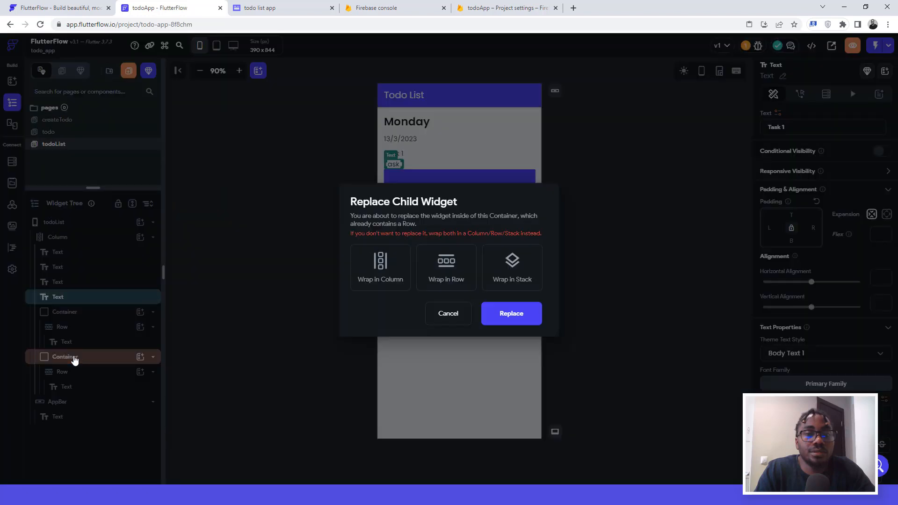
click(517, 316)
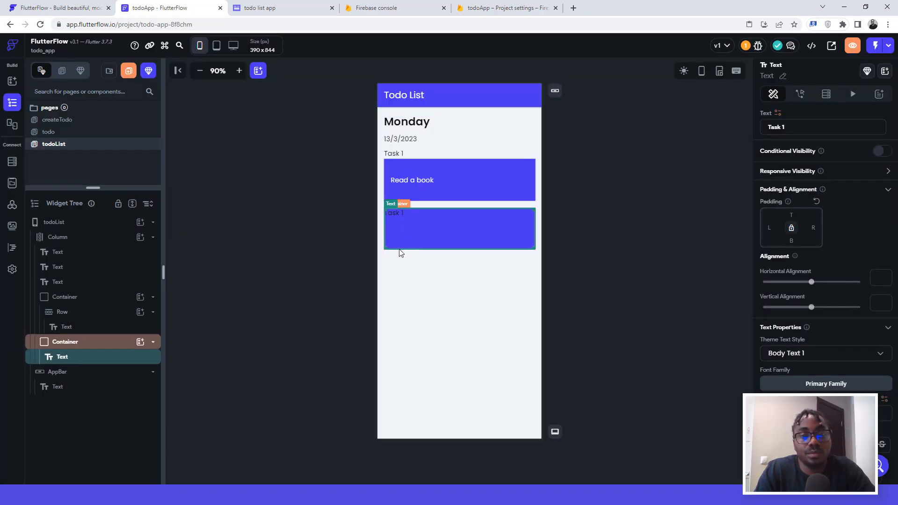
key(ctrl+z)
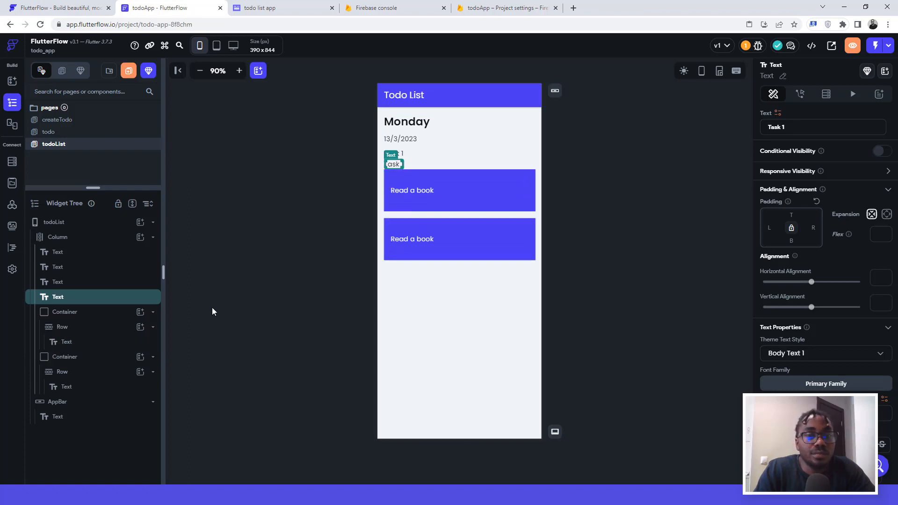
Step: Move the duplicate Task 1 text, then delete the second Read a book card and the duplicate label
drag(80, 300, 80, 350)
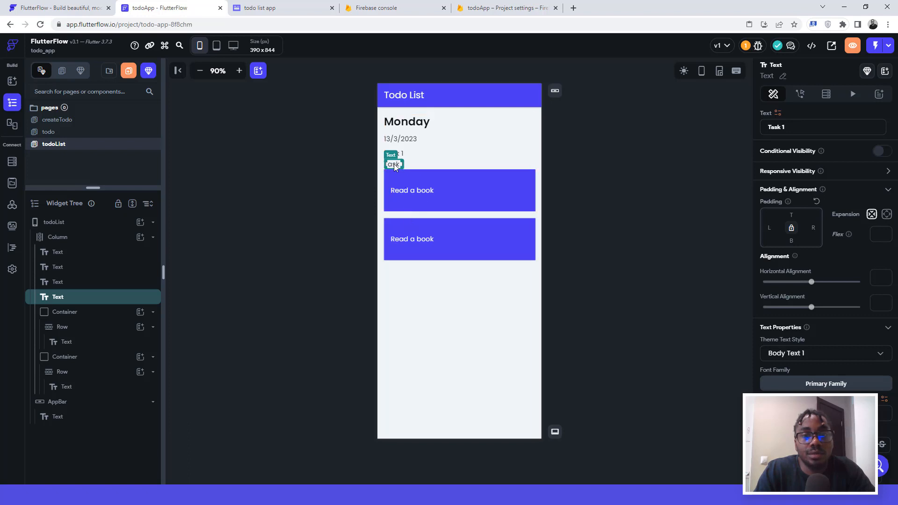
click(406, 219)
key(Delete)
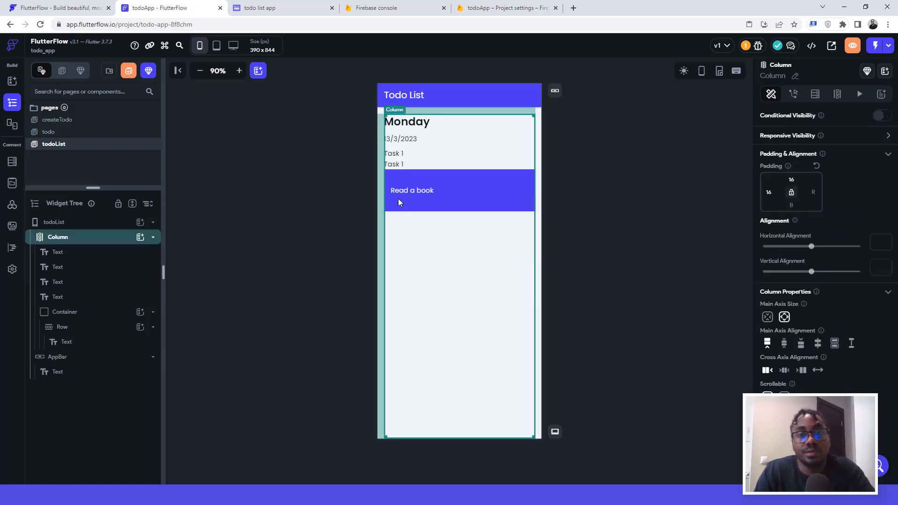
click(395, 164)
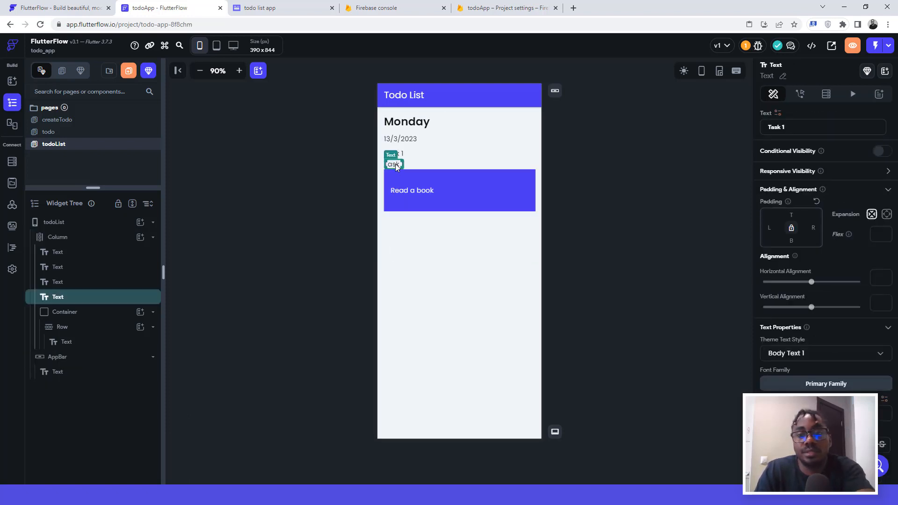
key(Delete)
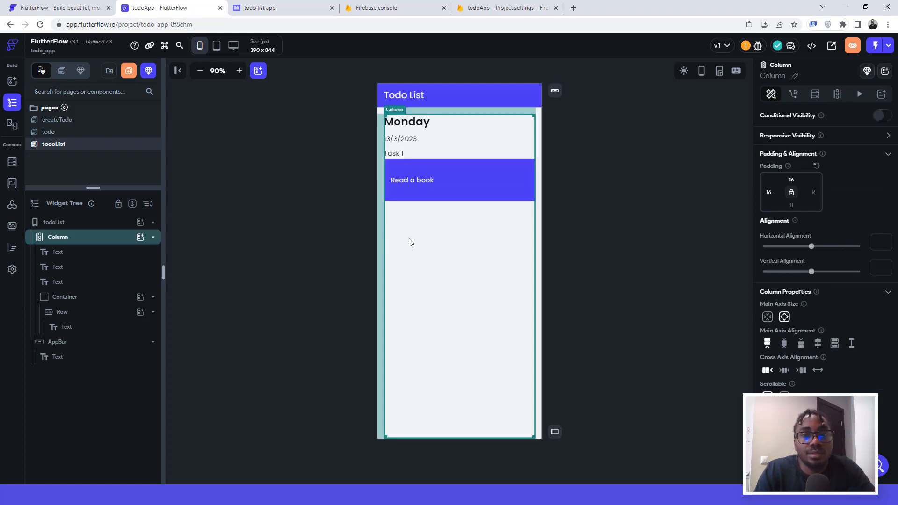
Step: Add a Text widget to the column and type 'Tosk 2' as the Task 2 label
click(140, 238)
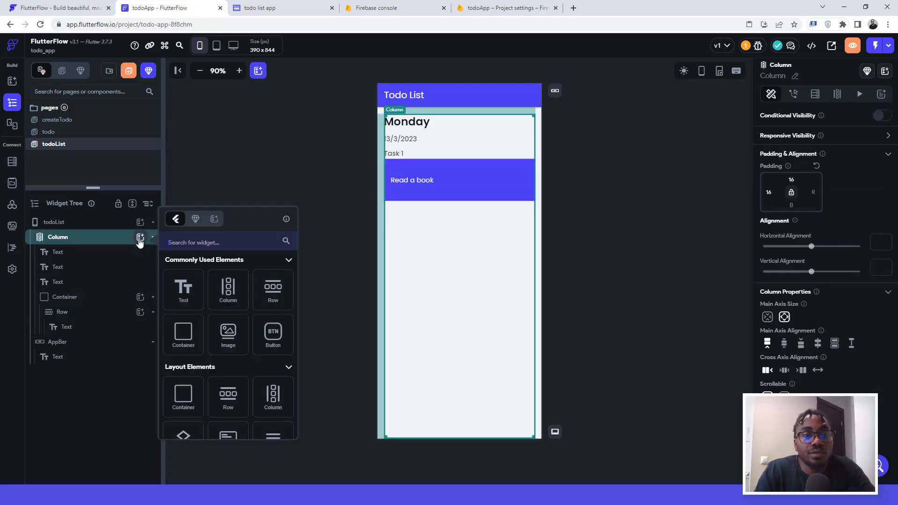
click(189, 288)
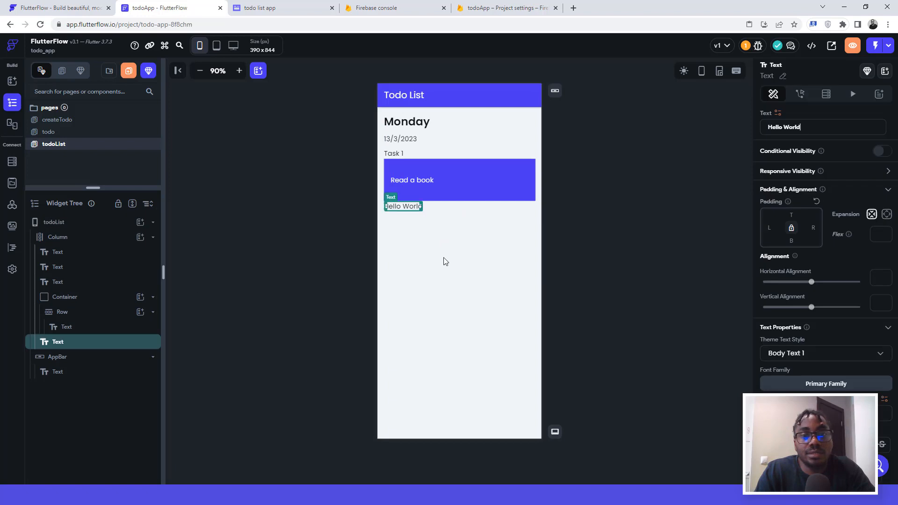
key(ctrl+a)
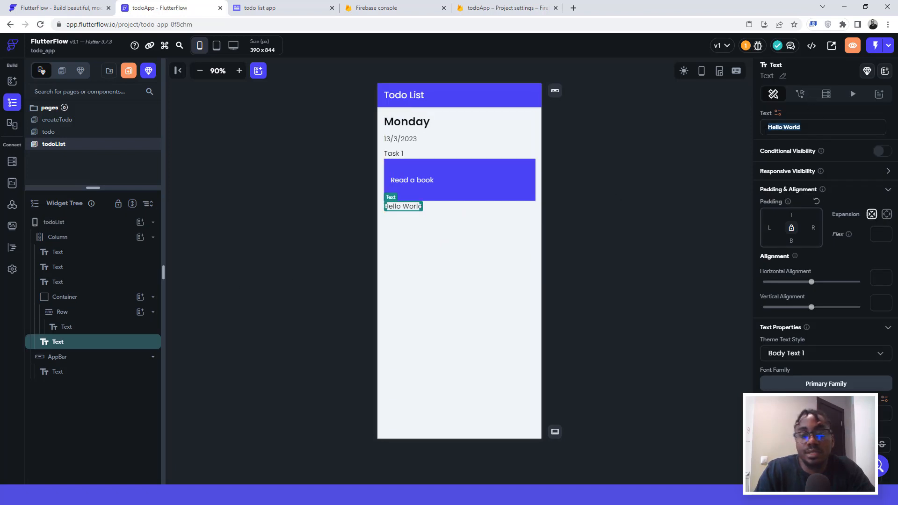
text(To)
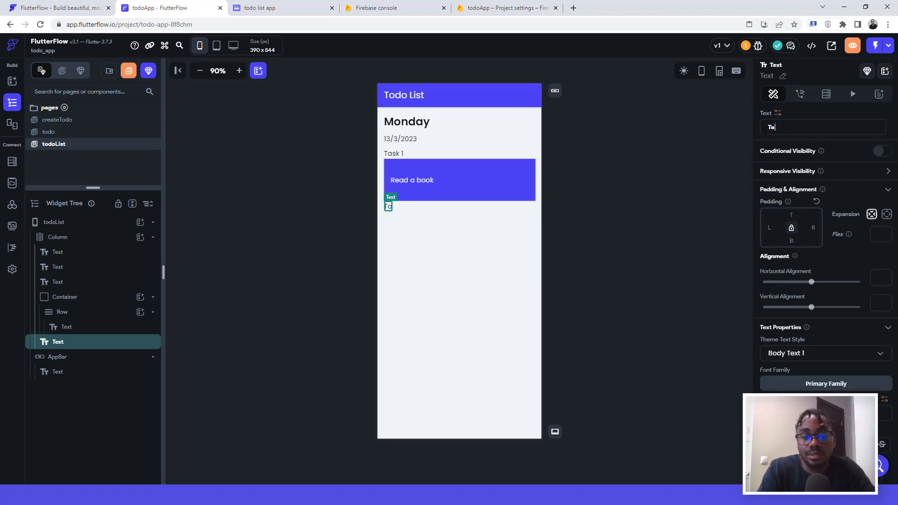
text(sk 2)
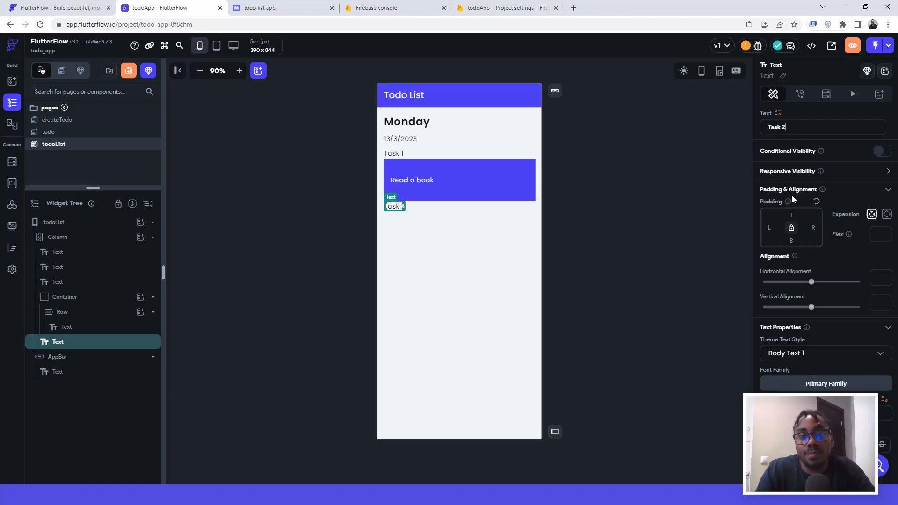
click(388, 165)
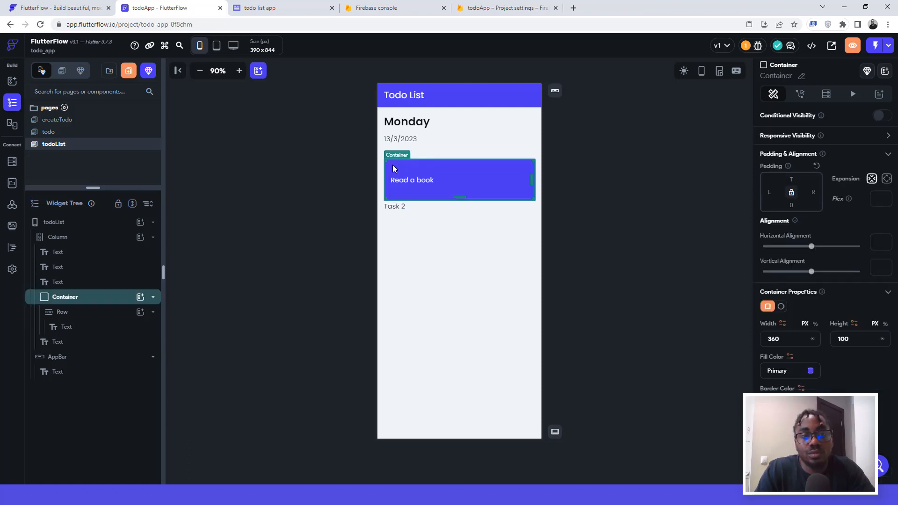
Step: Duplicate the Read a book card, set the copy's top padding to 16, and move it below Task 2
key(ctrl+d)
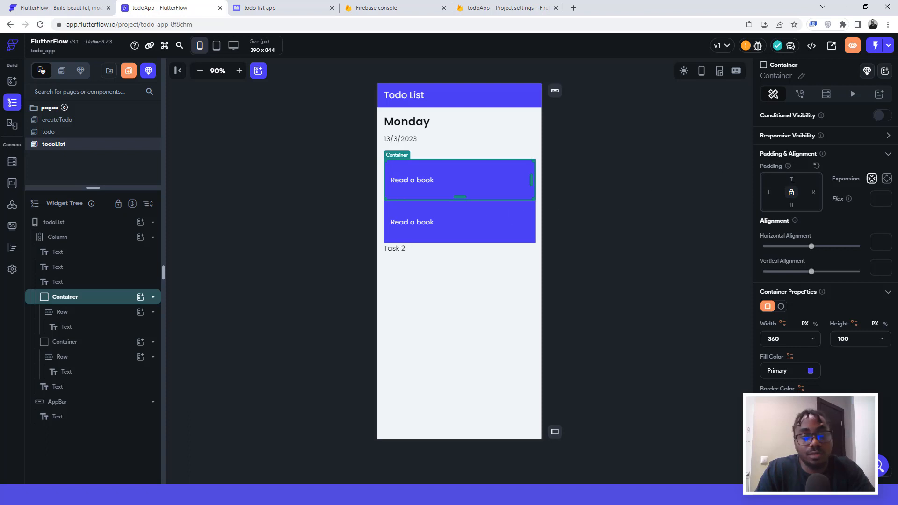
text(16)
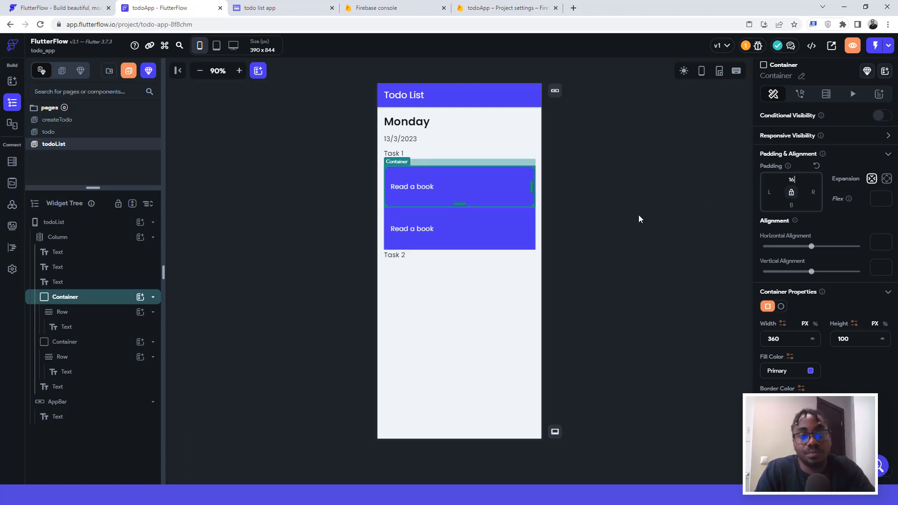
click(391, 218)
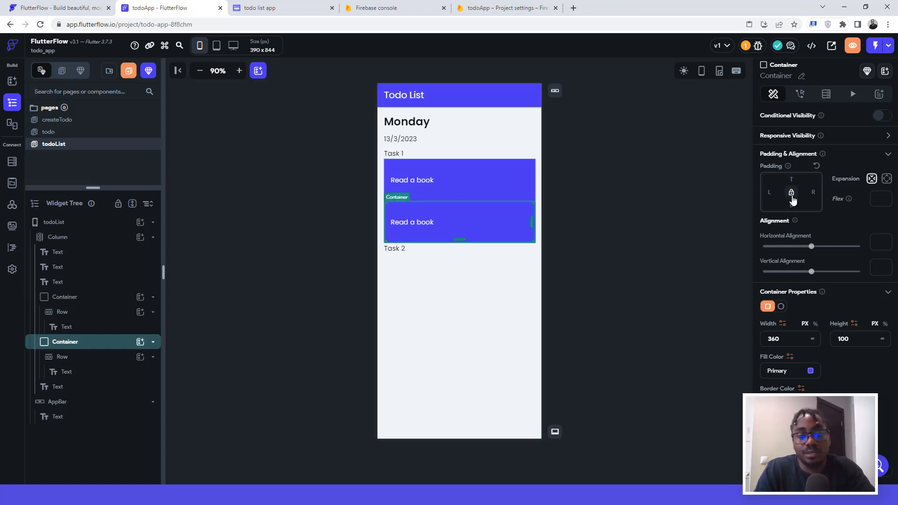
text(16)
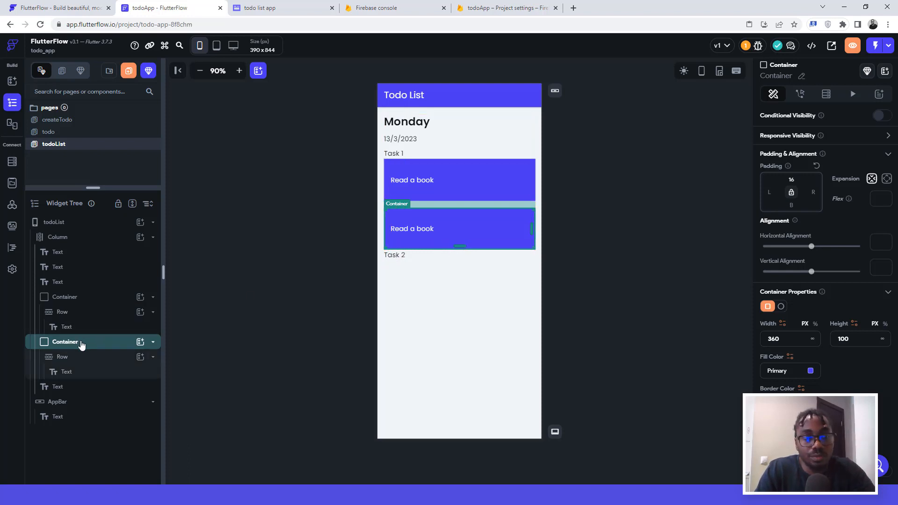
drag(63, 343, 63, 392)
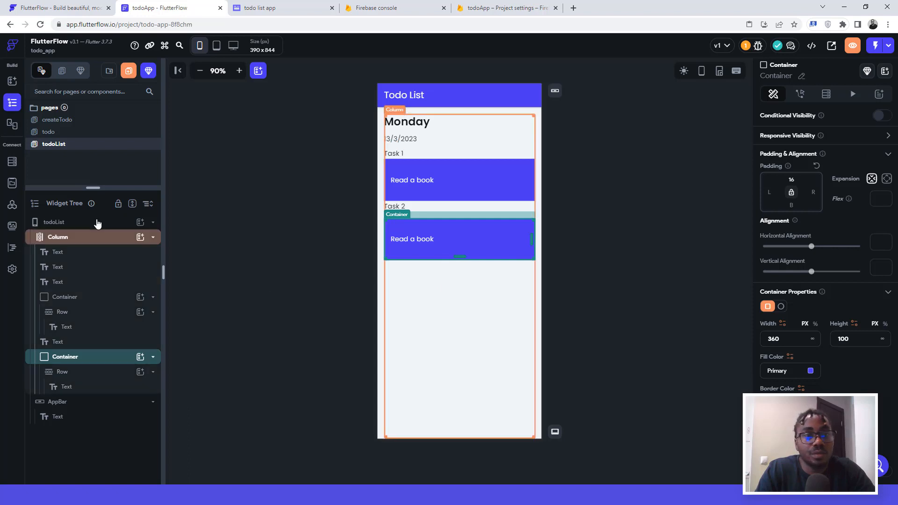
Step: Add a Text widget at the end of the main column reading 'Task 3'
click(124, 241)
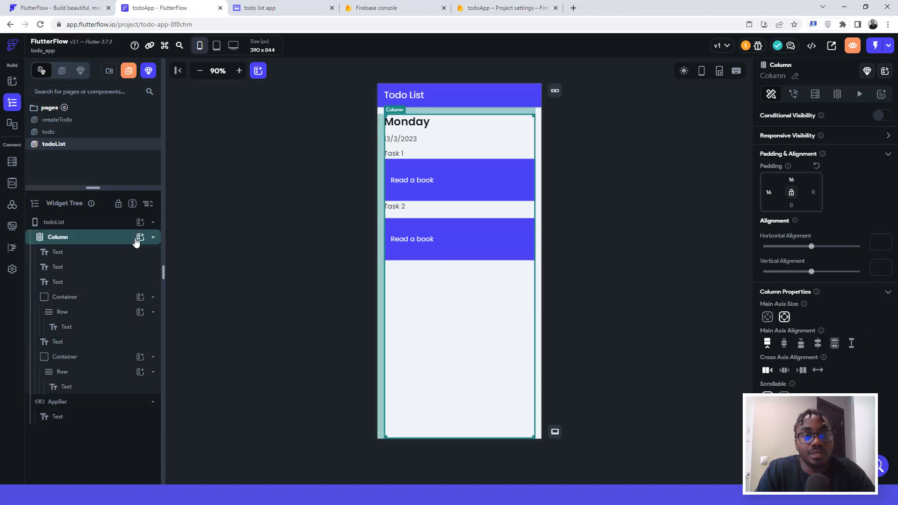
click(140, 238)
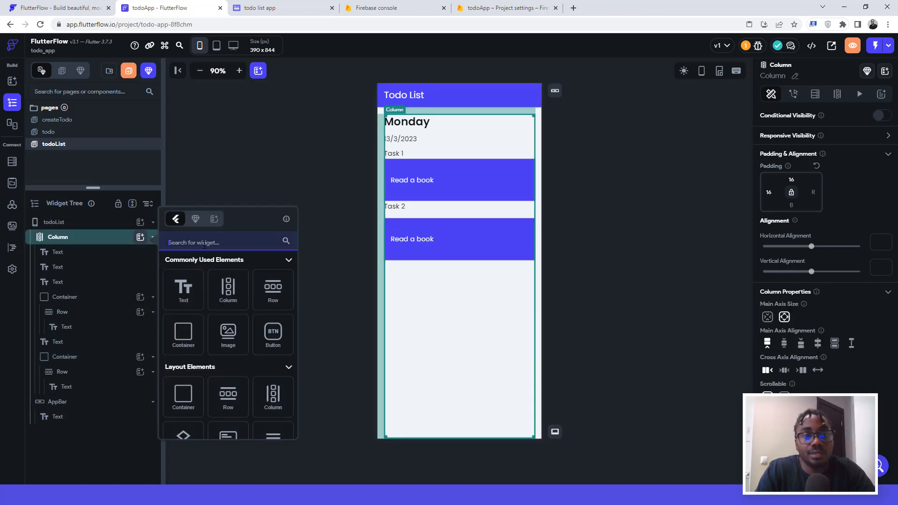
click(187, 289)
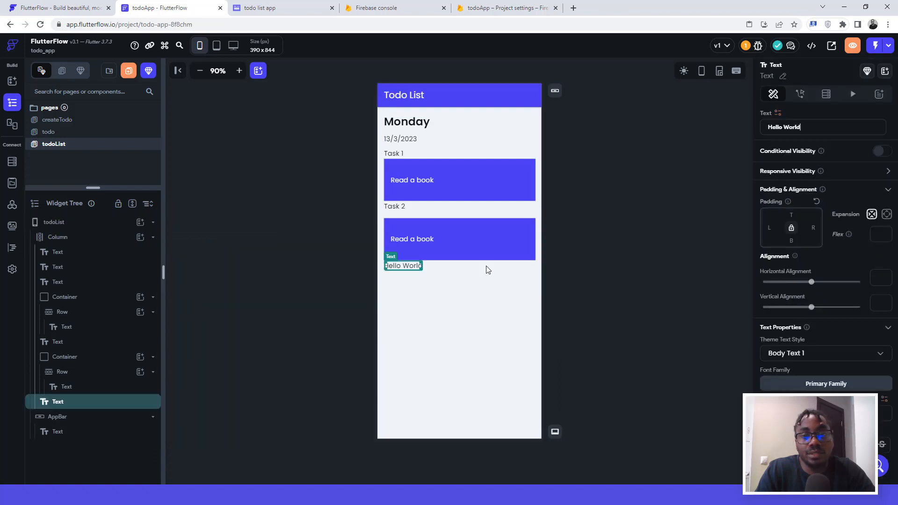
drag(808, 123, 749, 134)
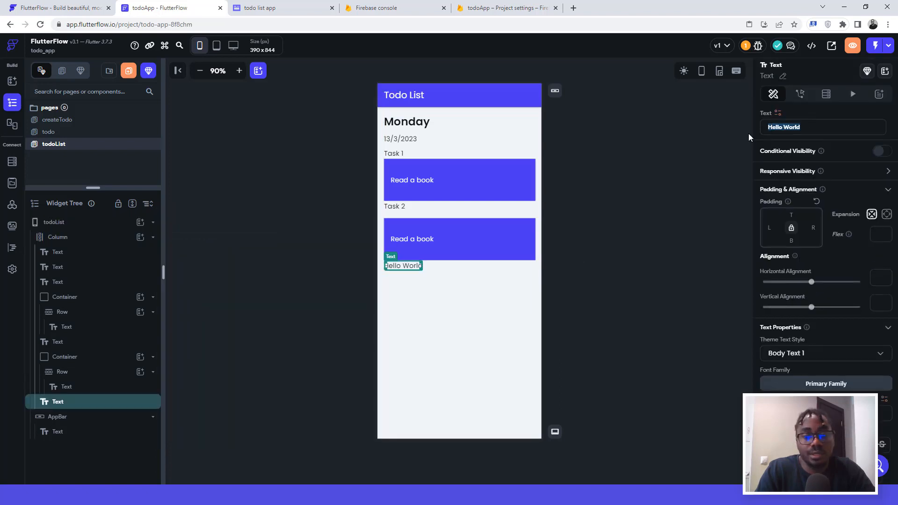
text(Task 3)
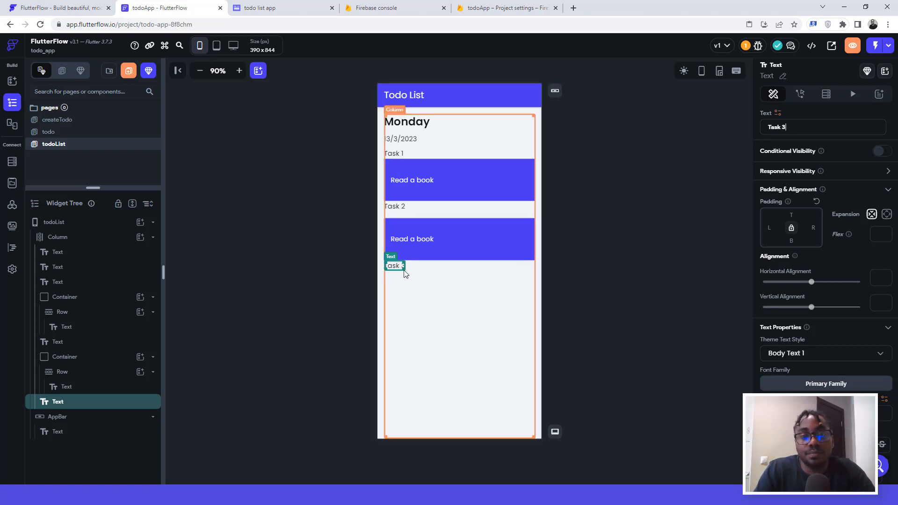
Step: Duplicate the card under Task 2 and move the copy below the Task 3 label
click(386, 229)
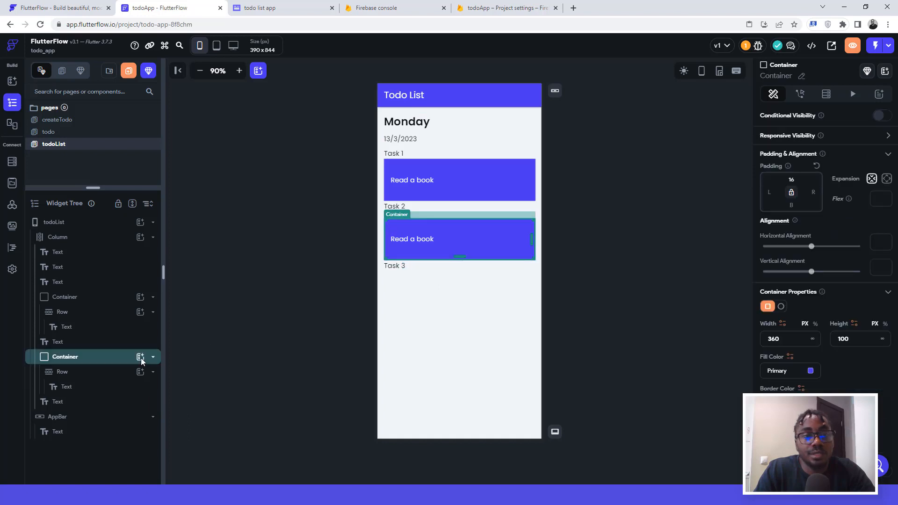
key(ctrl+d)
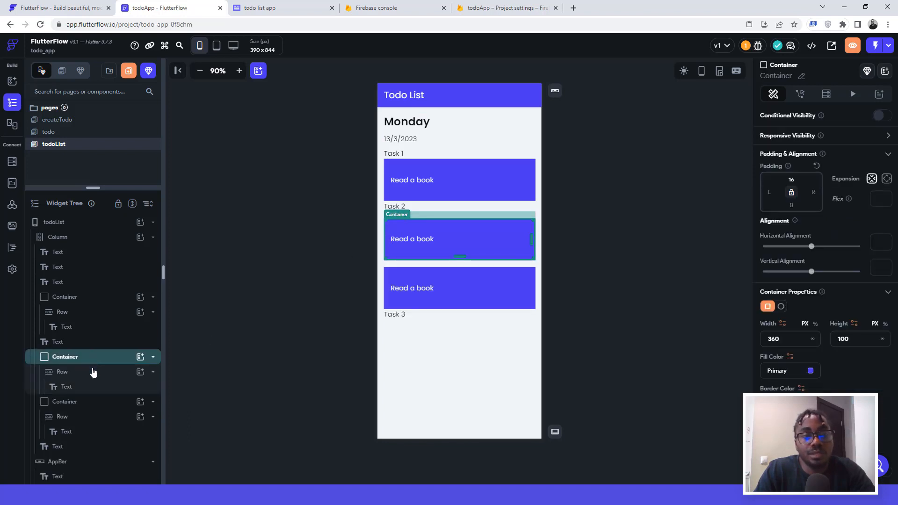
drag(85, 405, 74, 445)
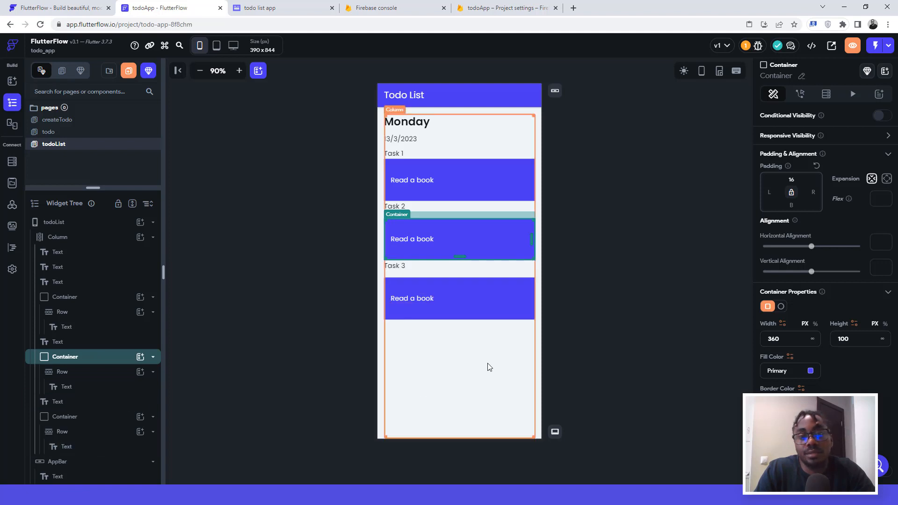
click(614, 235)
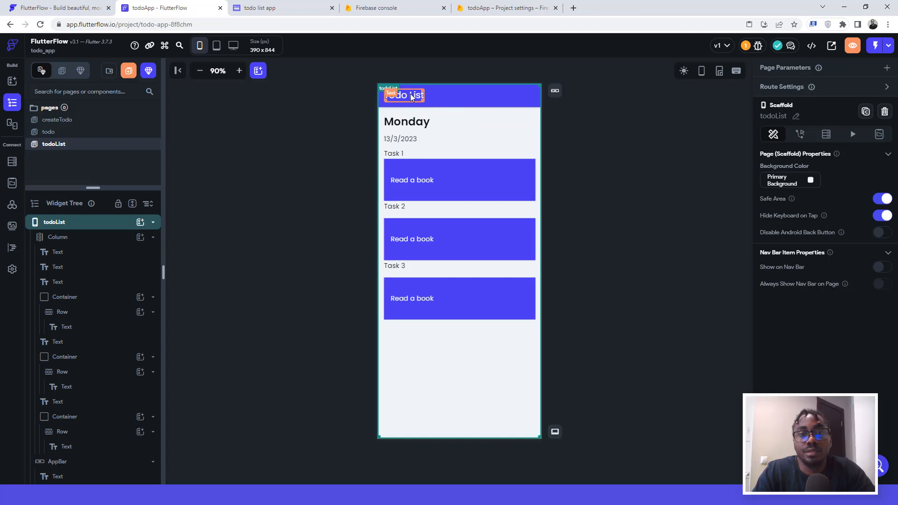
Step: Add an Icon widget to the todoList column by searching 'icon'
click(444, 122)
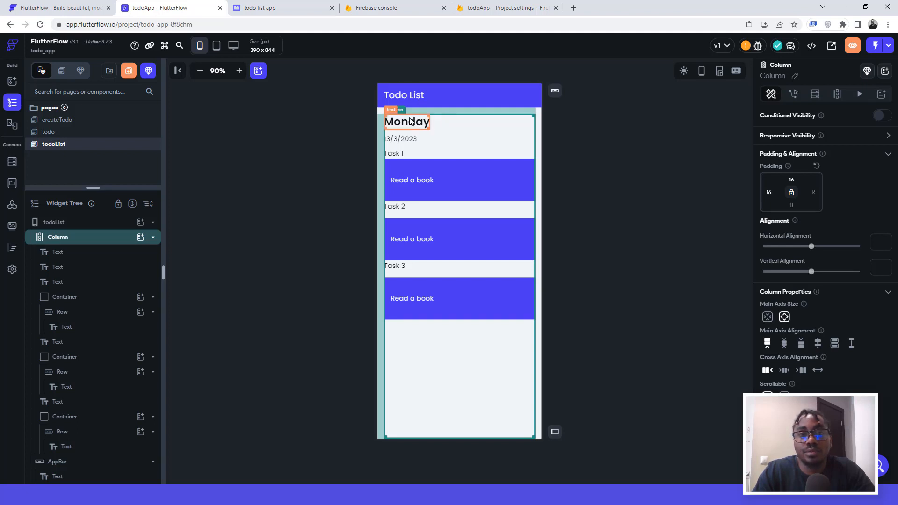
click(410, 121)
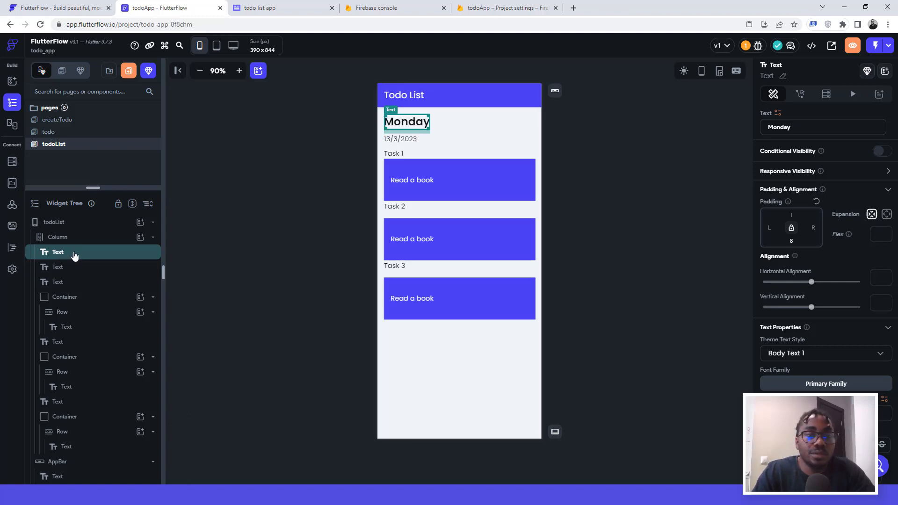
click(140, 237)
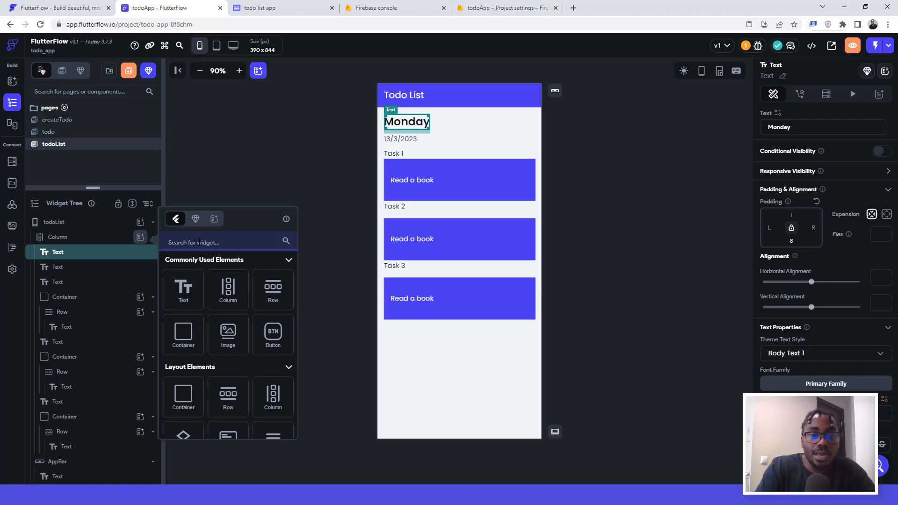
text(icon)
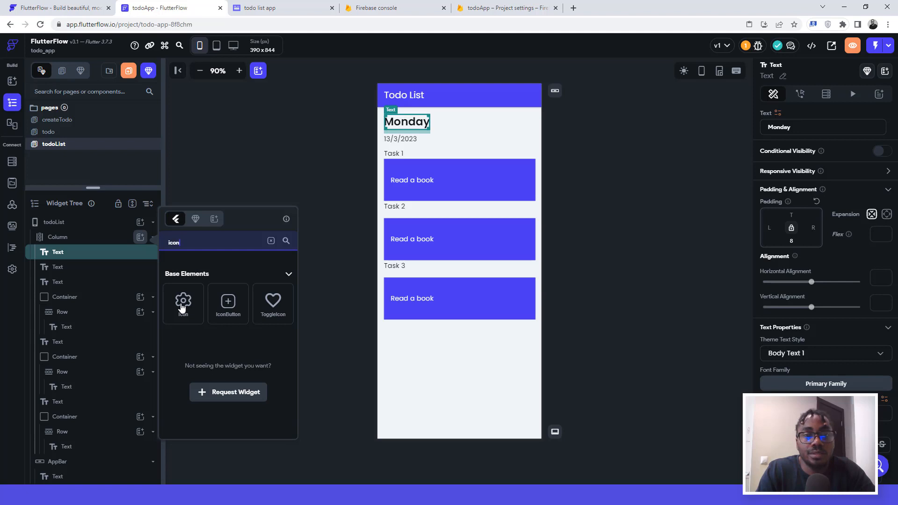
click(182, 306)
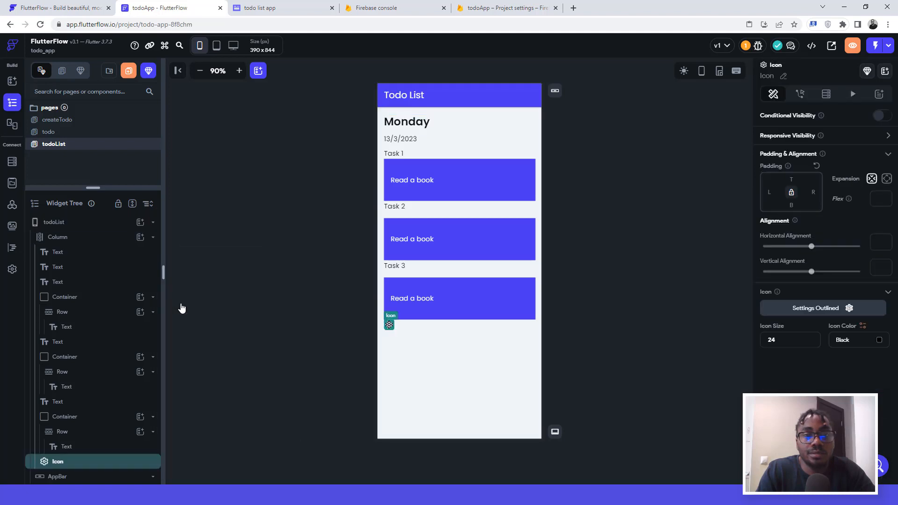
Step: Set the icon to Arrow Back Sharp and move it to the top of the column
click(820, 308)
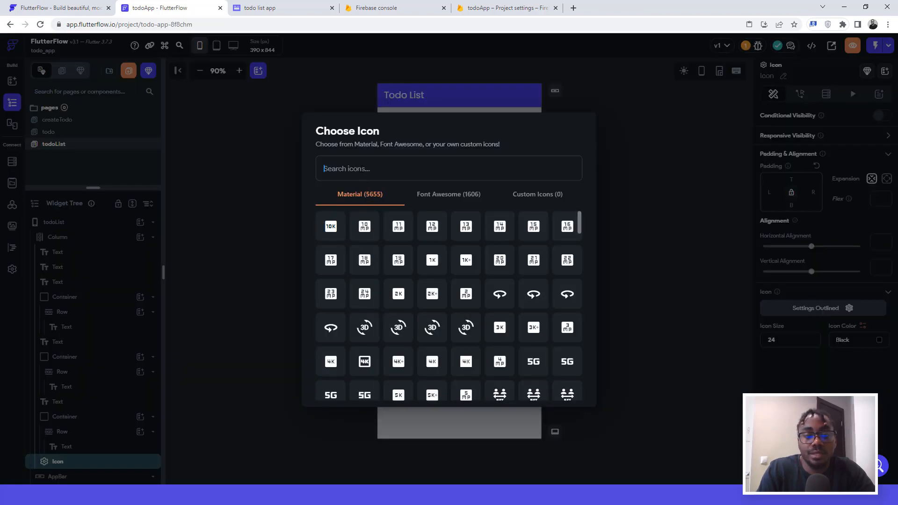
text(back)
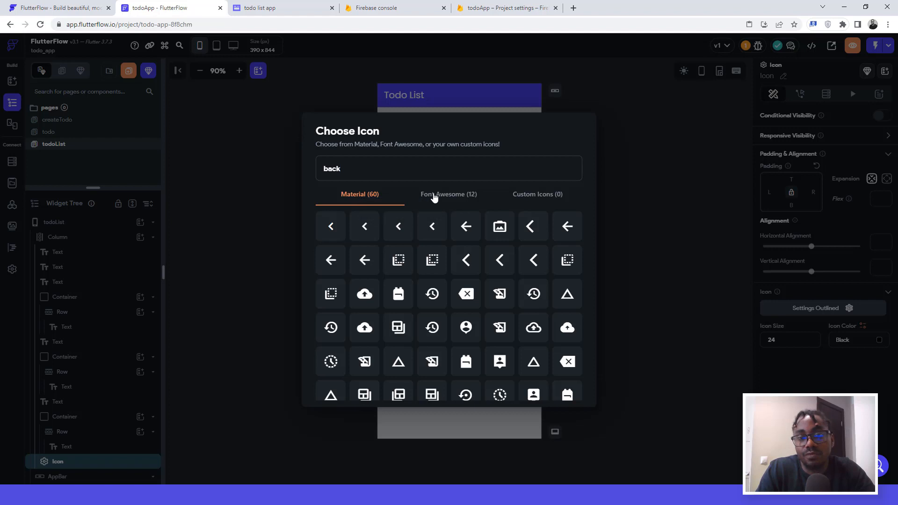
click(364, 261)
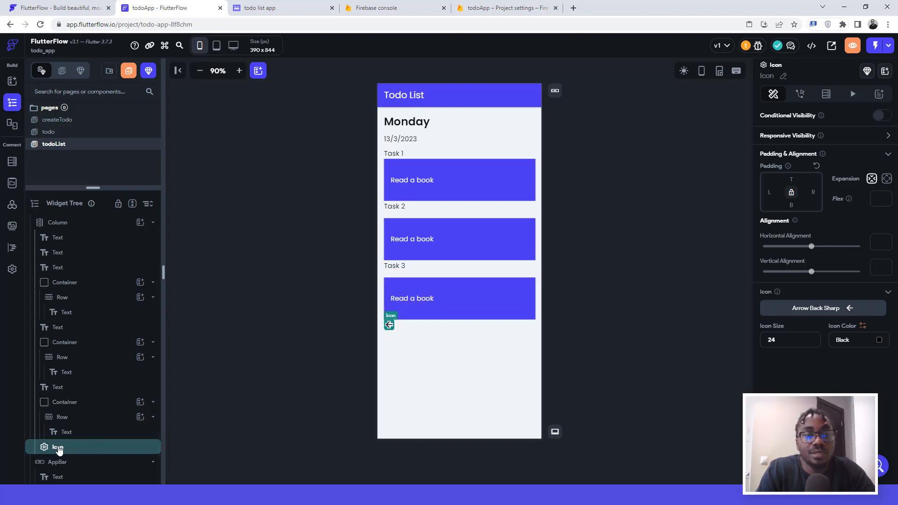
drag(59, 449, 57, 233)
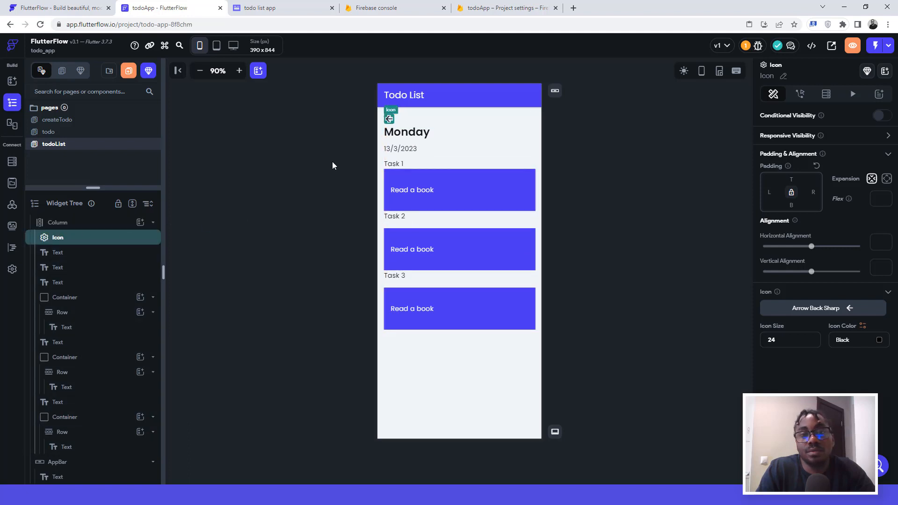
Step: Give the Monday heading a top padding of 16
click(406, 135)
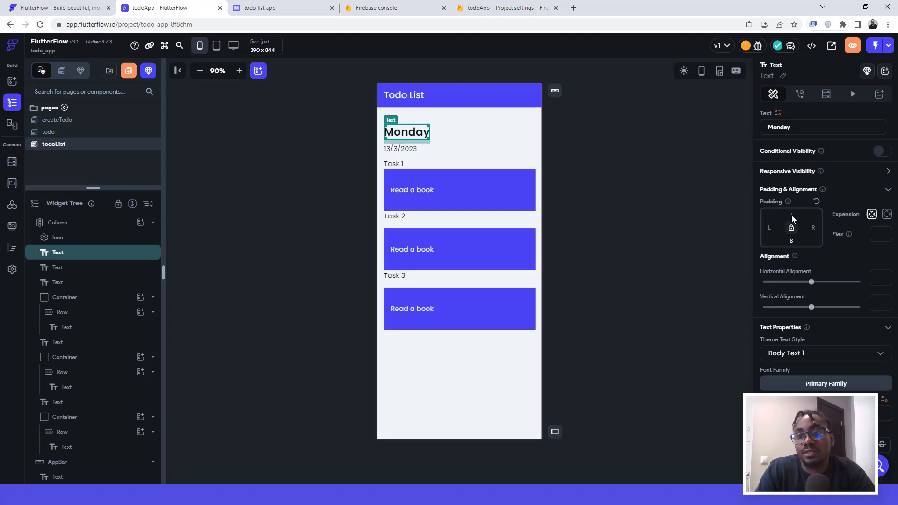
text(16)
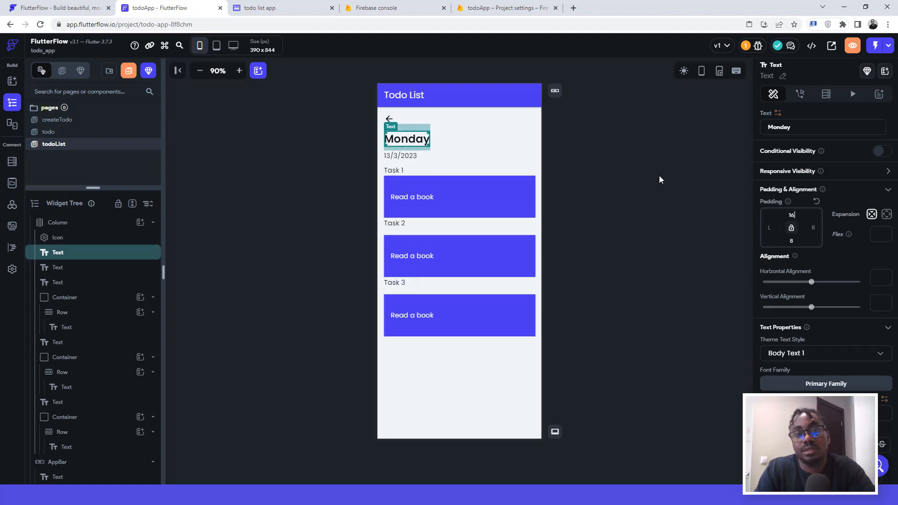
click(632, 133)
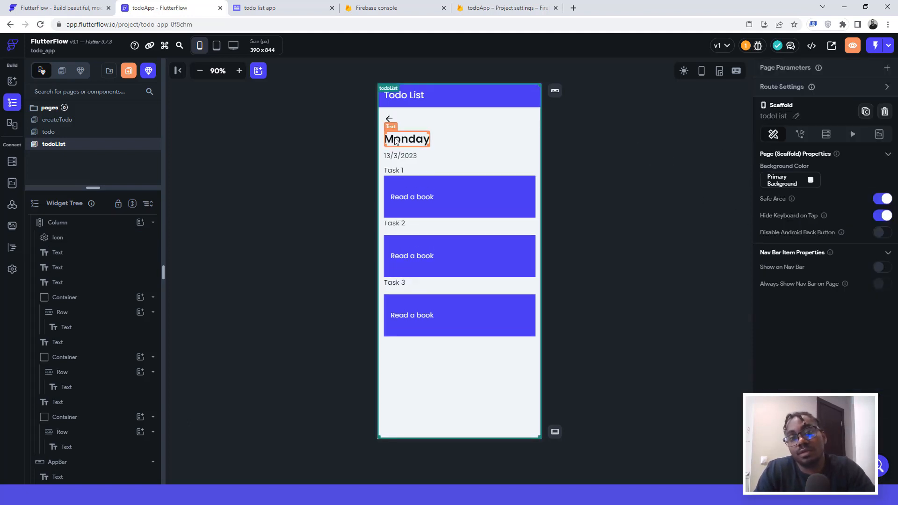
Step: Colour the back-arrow icon with the Primary theme colour
click(388, 120)
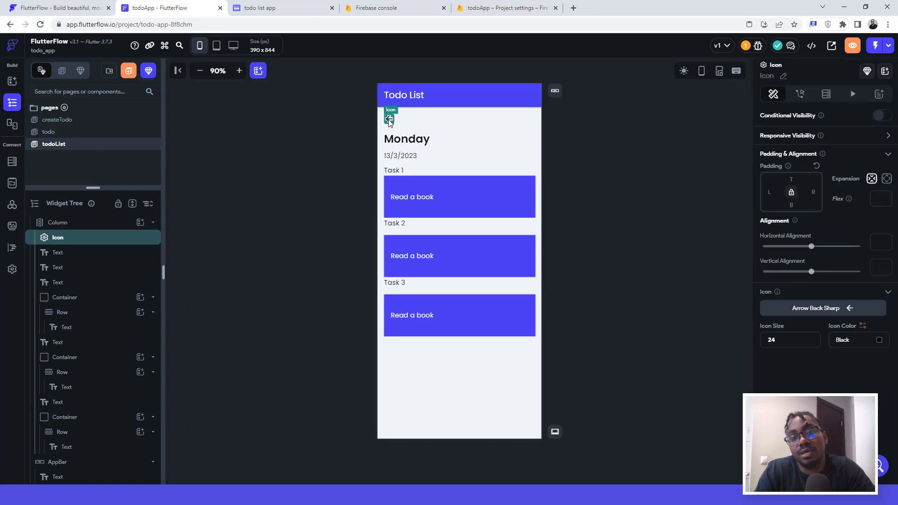
click(822, 312)
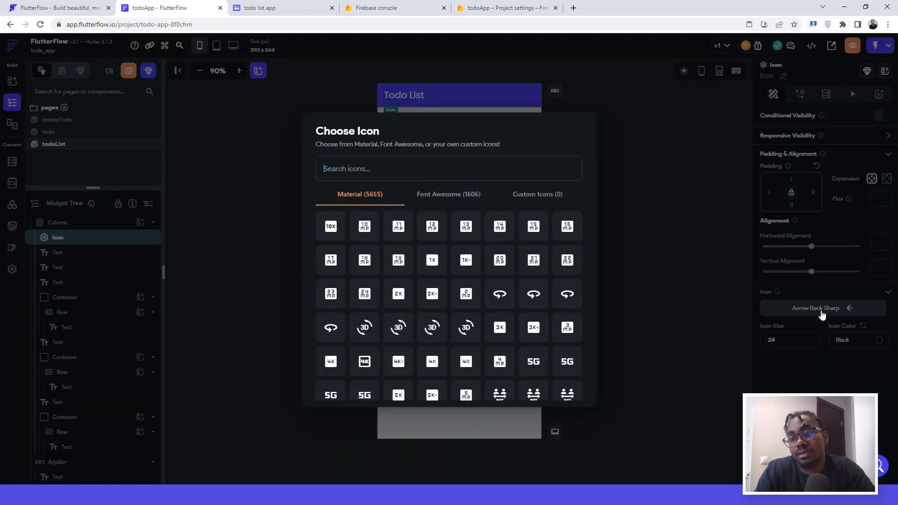
click(725, 316)
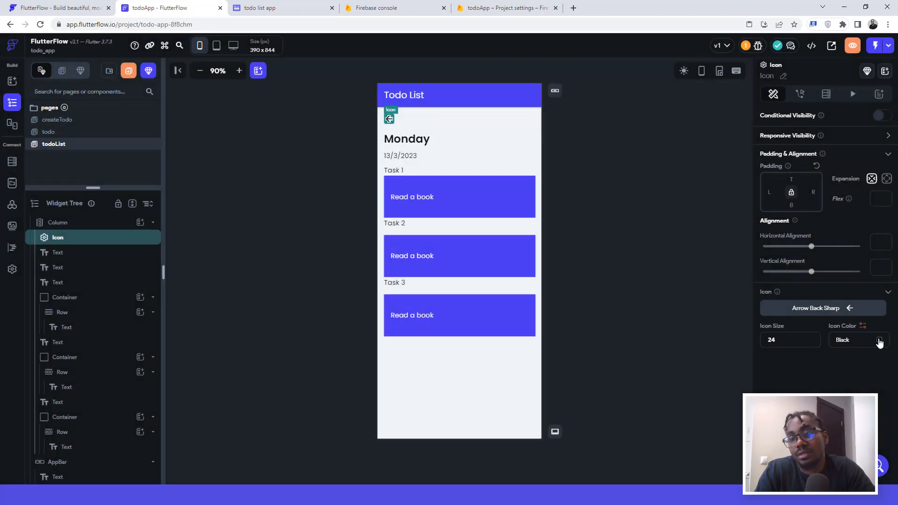
click(878, 341)
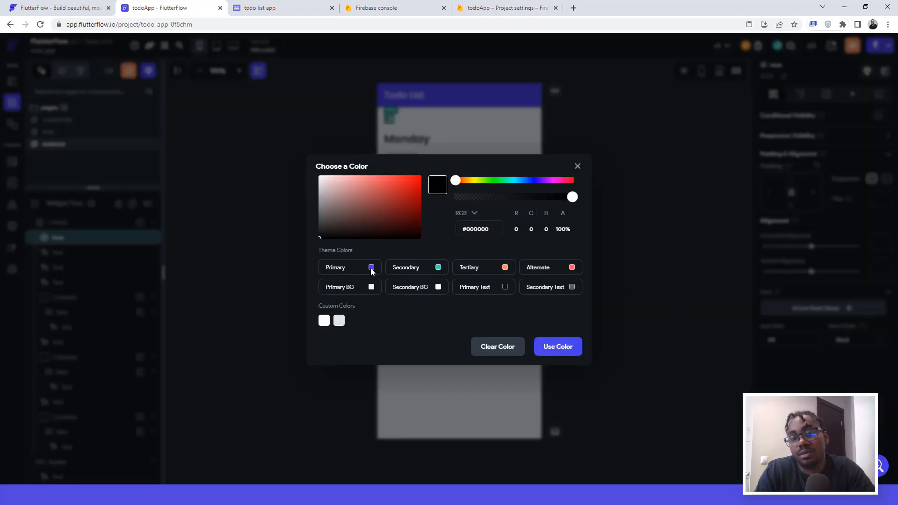
click(638, 134)
click(635, 136)
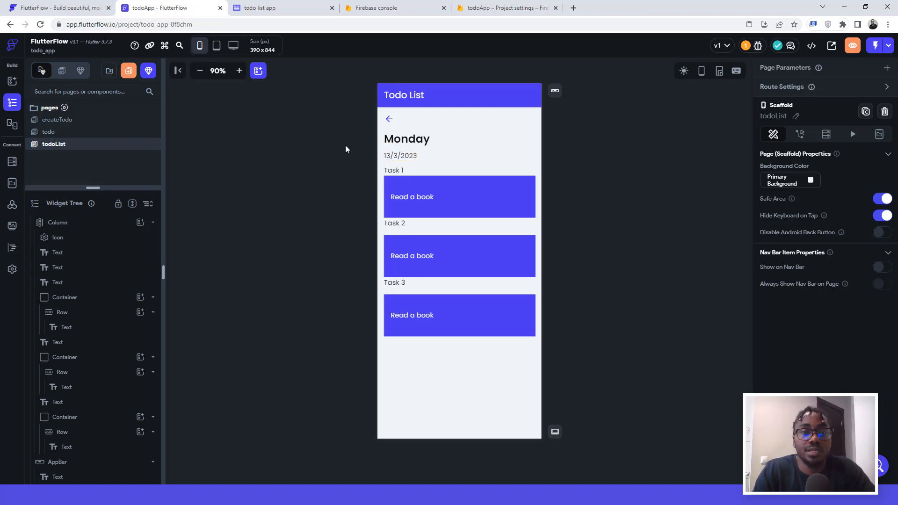
Step: Switch to the createTodo page and bring up its app bar's Choose AppBar Style options
click(55, 132)
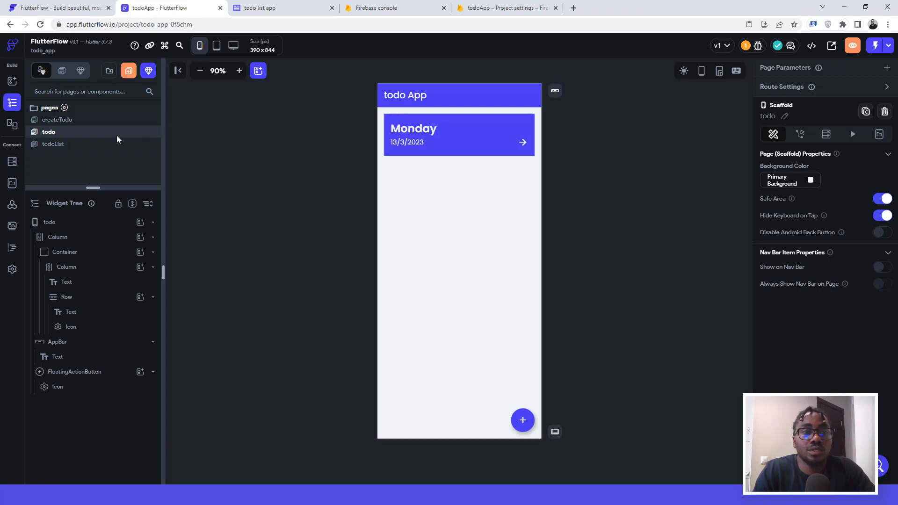
click(70, 123)
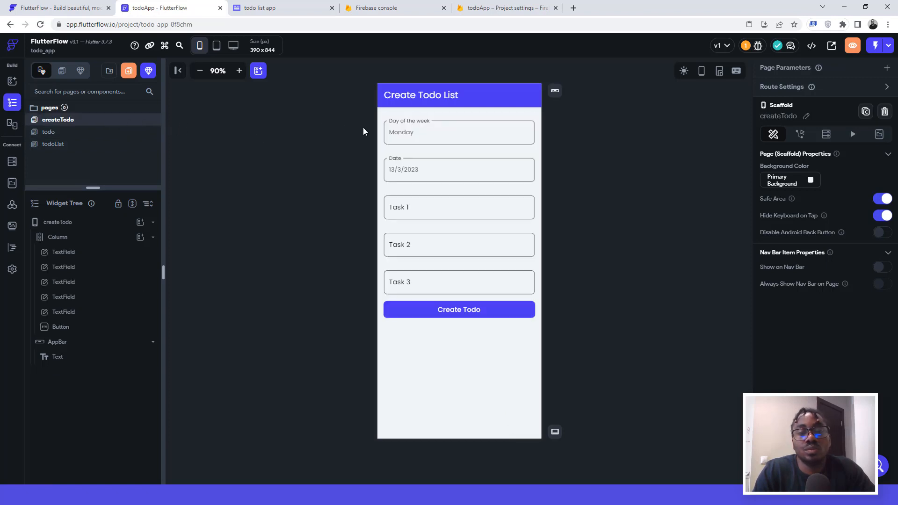
click(481, 94)
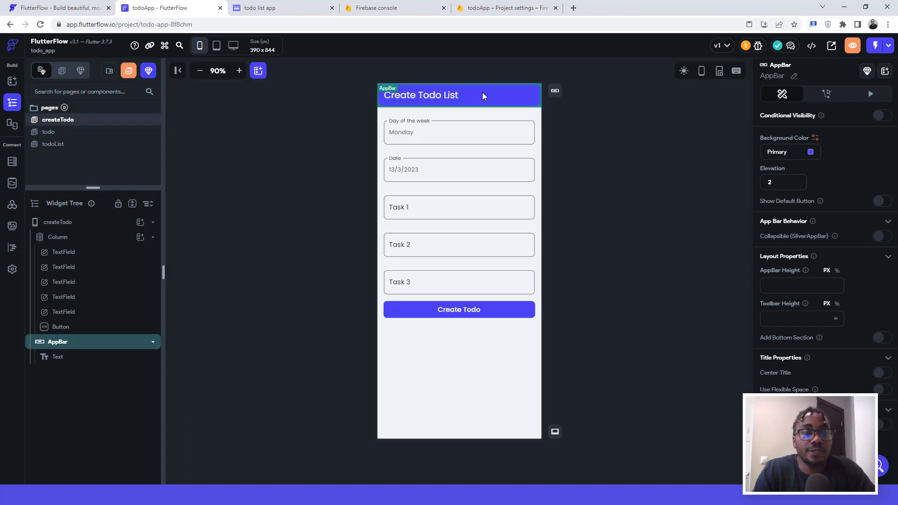
click(556, 93)
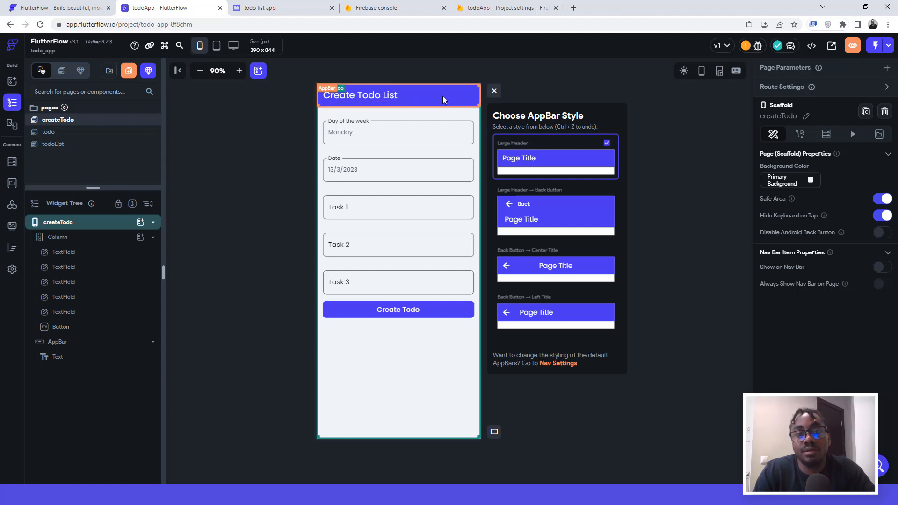
Step: Try createTodo app bar styles: large title with back button, then back button with centred title
click(57, 344)
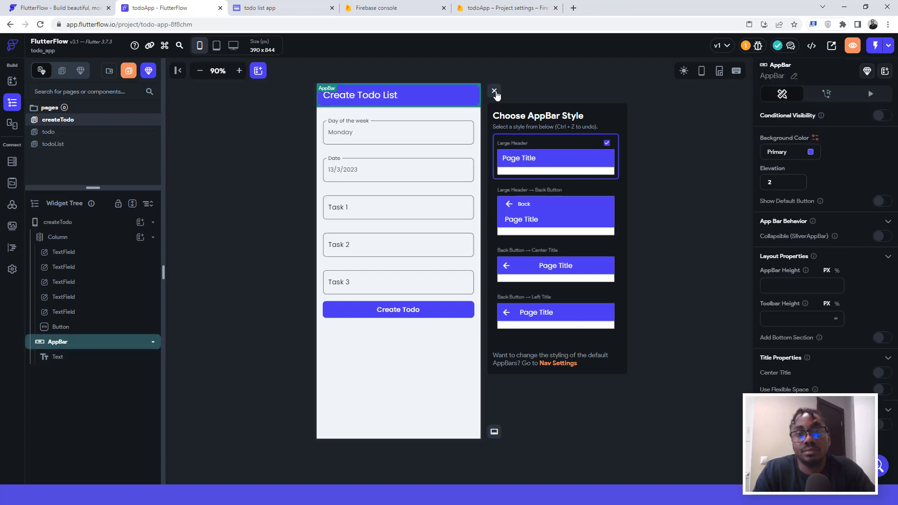
click(495, 90)
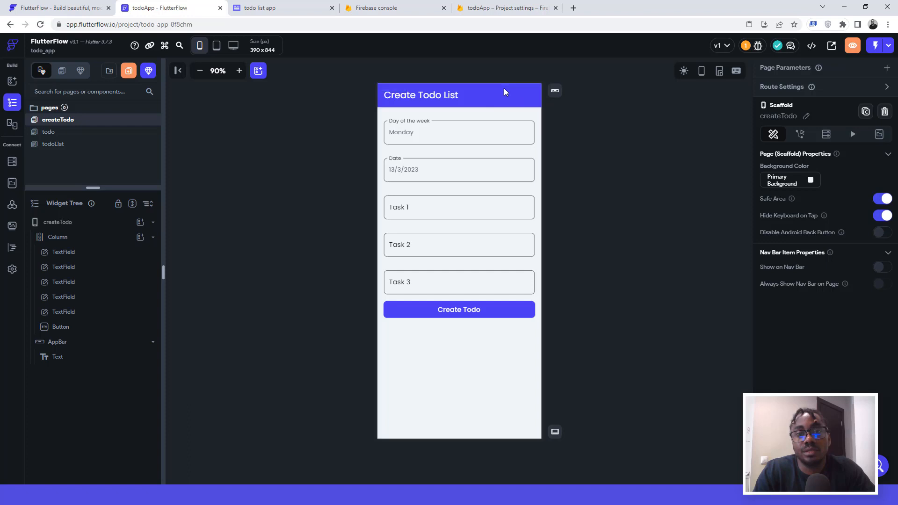
click(385, 88)
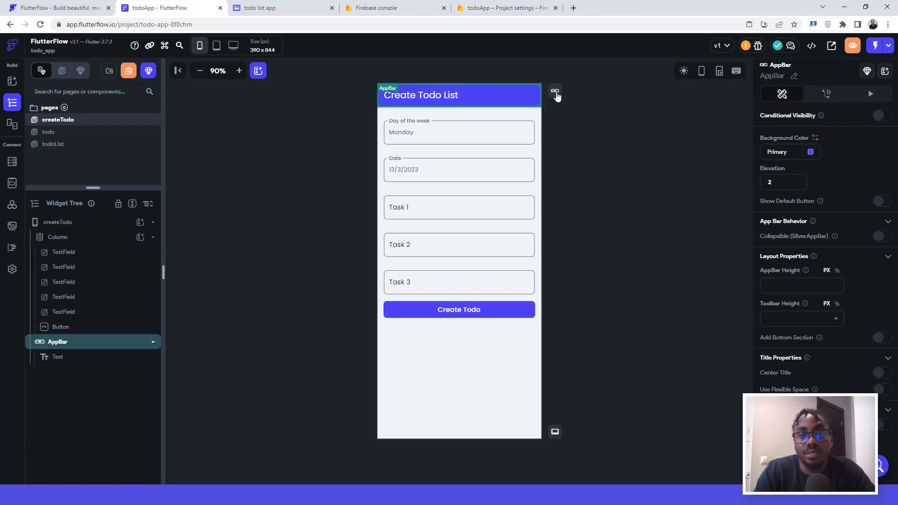
click(555, 92)
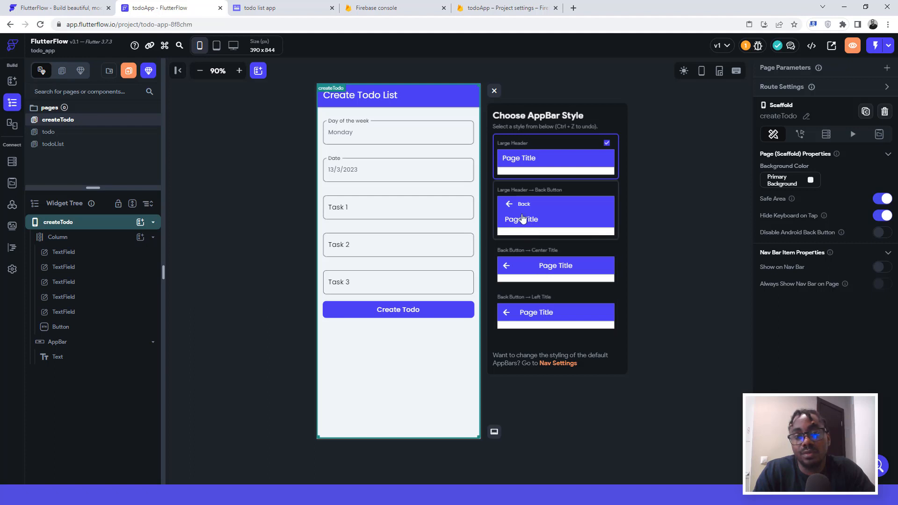
click(520, 212)
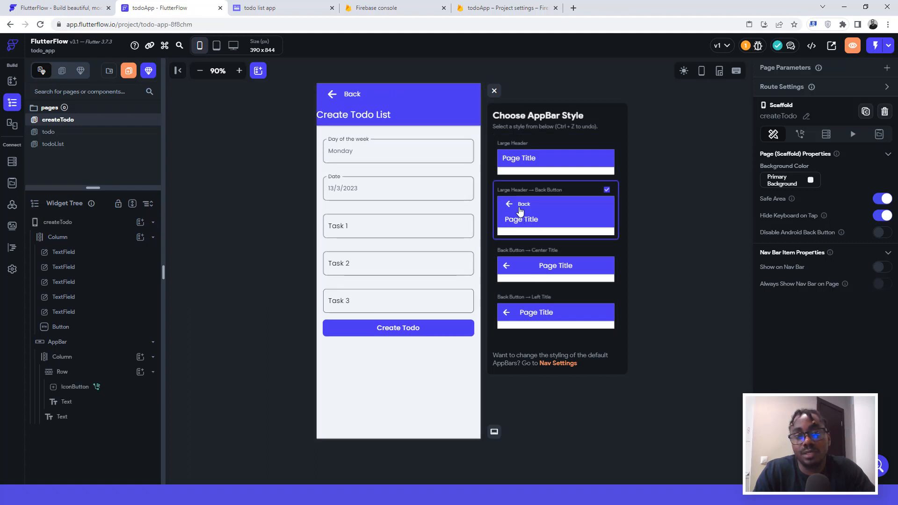
click(531, 271)
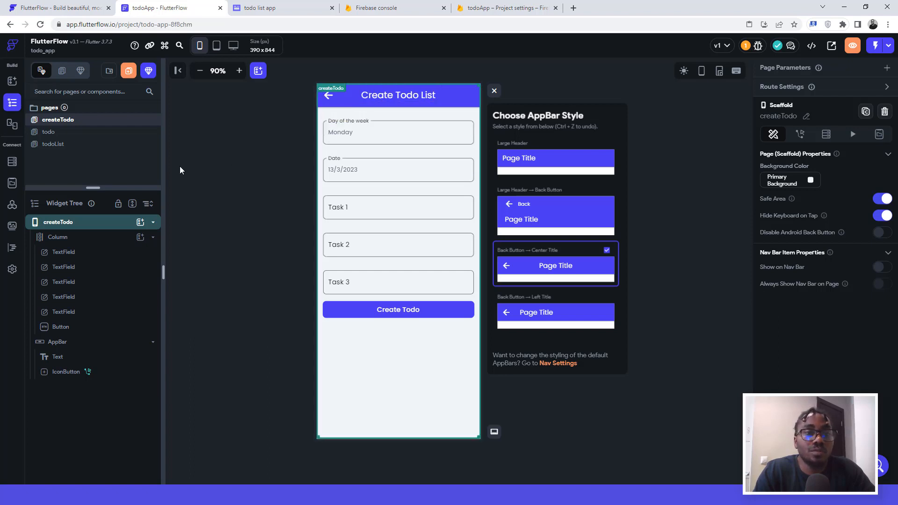
Step: On todoList, delete the back-arrow icon and set the Monday heading's top padding to 0
click(55, 135)
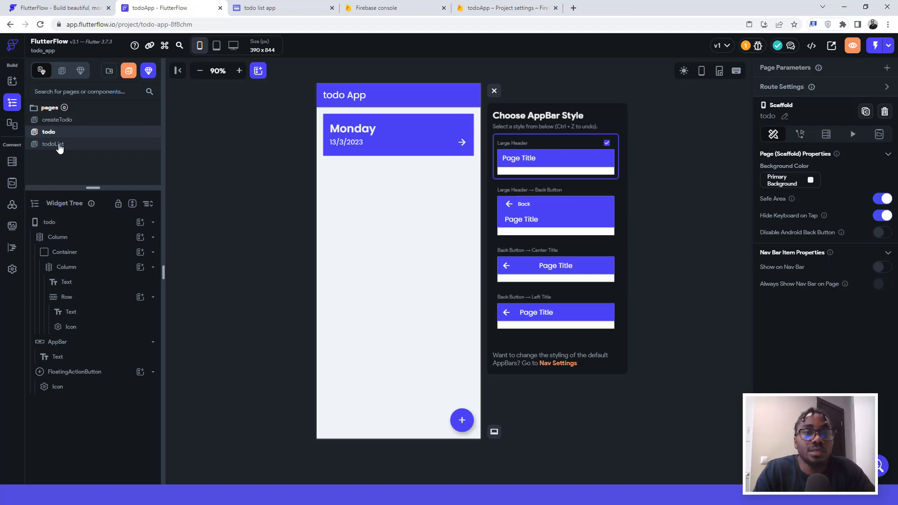
click(59, 146)
click(328, 119)
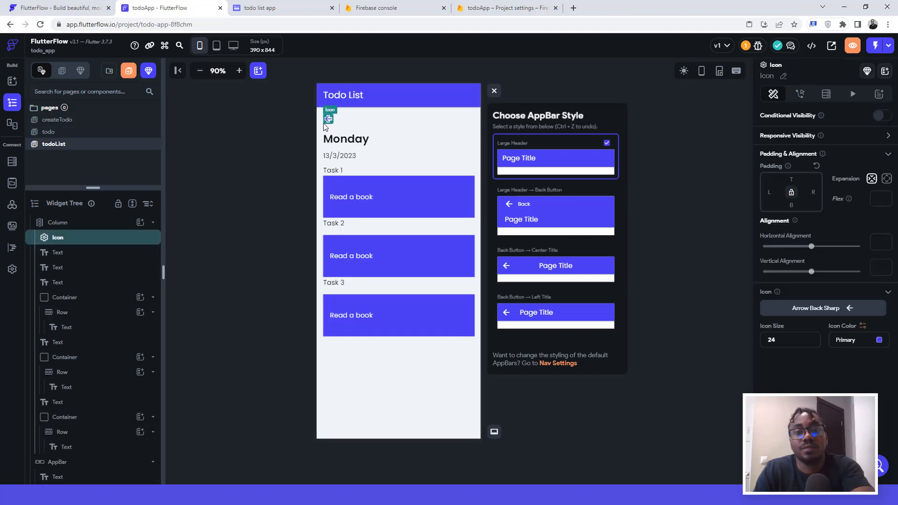
key(Delete)
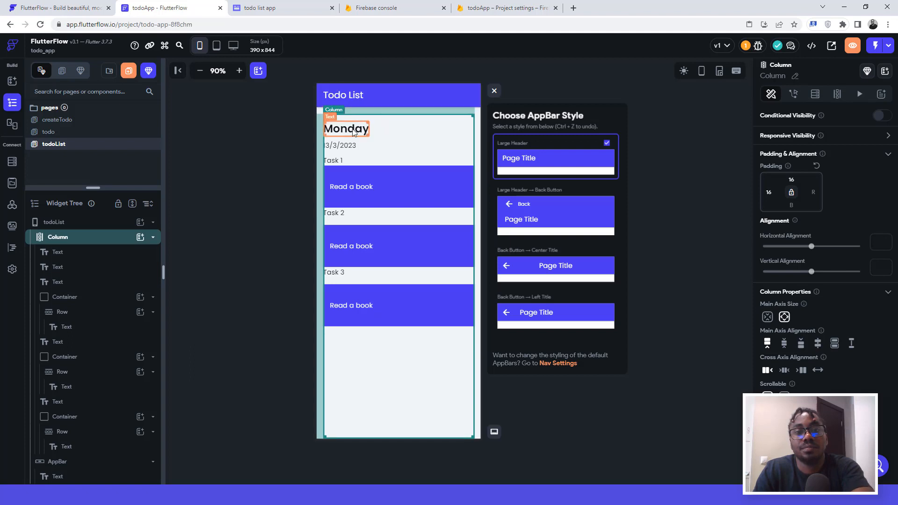
click(353, 129)
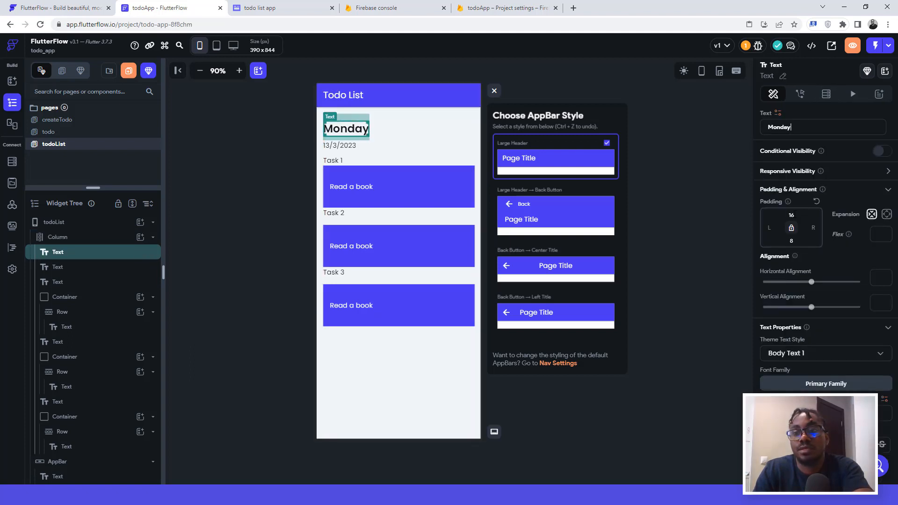
text(0)
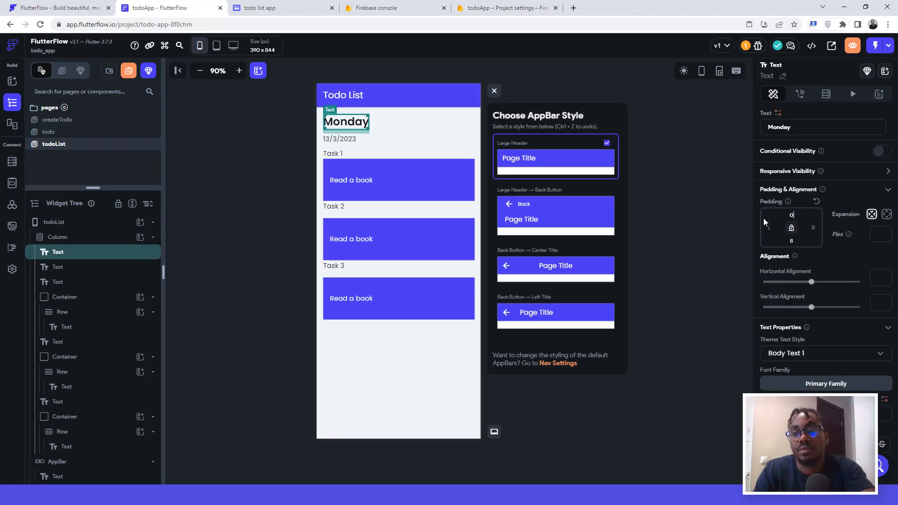
click(675, 139)
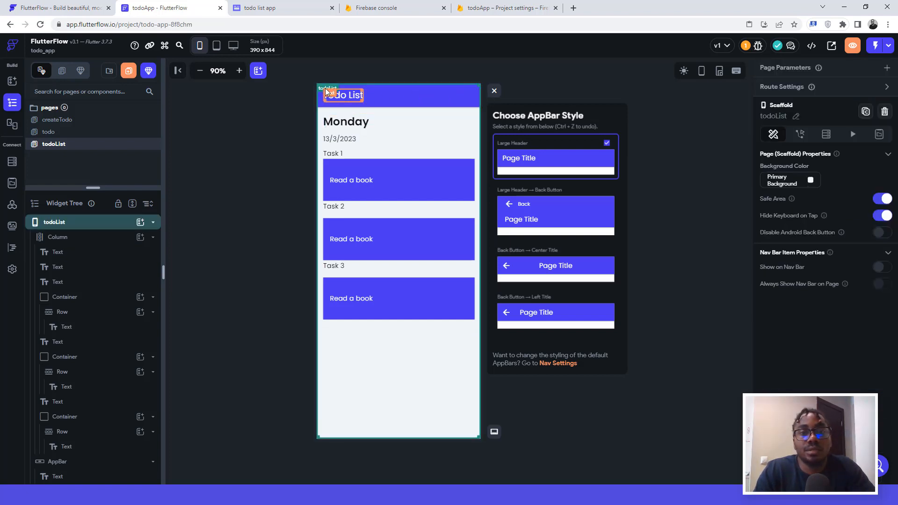
Step: Apply the Back Button – Left Title style to the todoList app bar
click(397, 86)
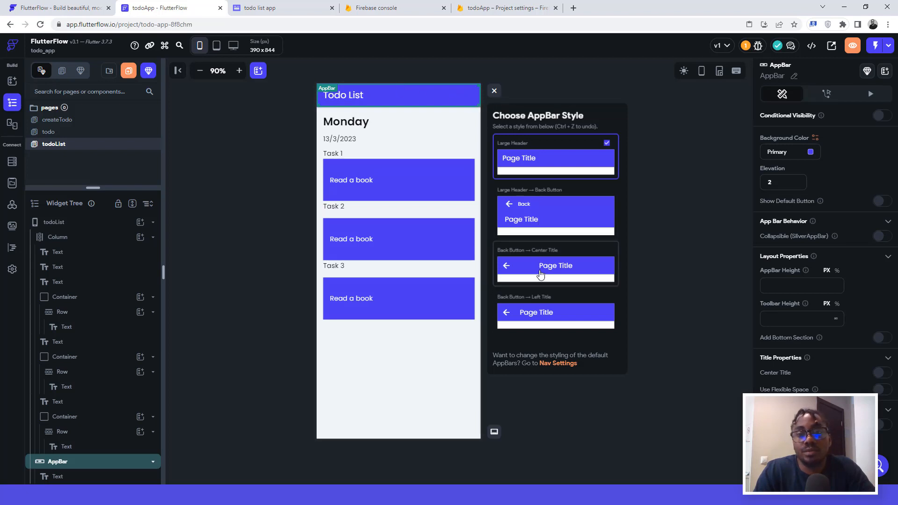
click(537, 303)
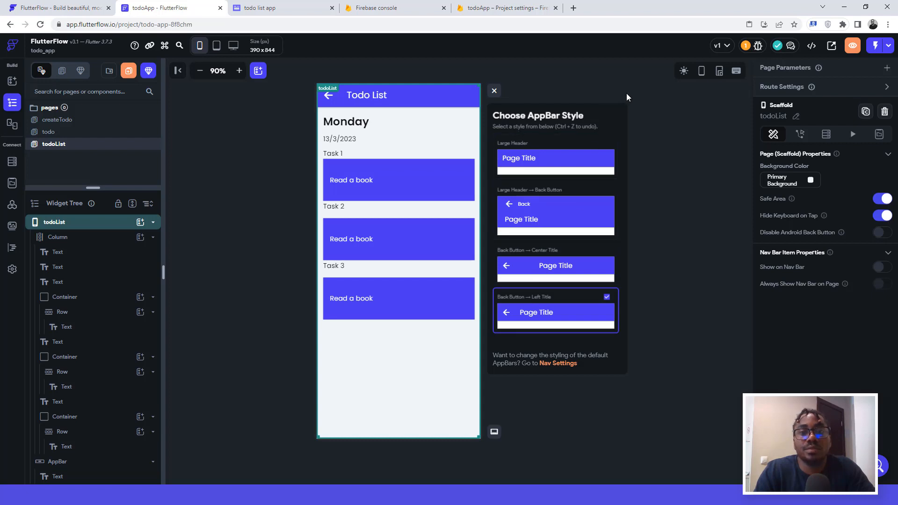
click(619, 82)
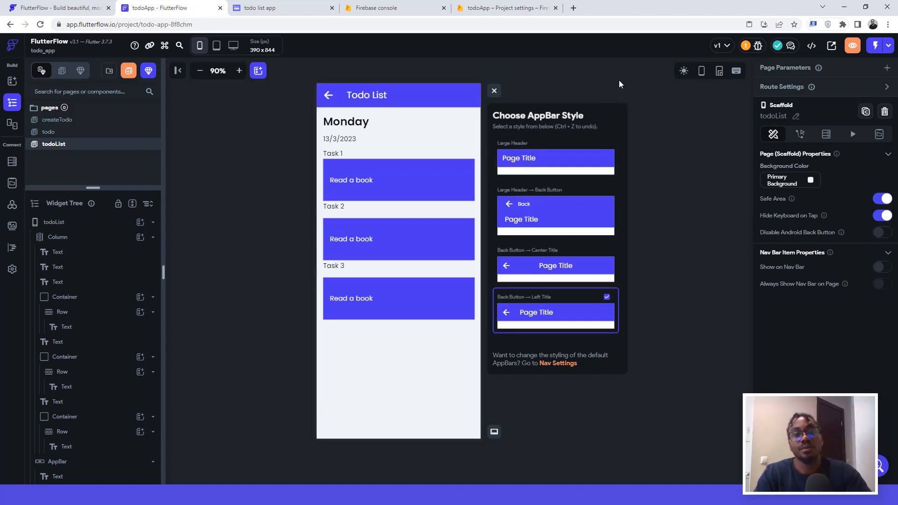
click(494, 92)
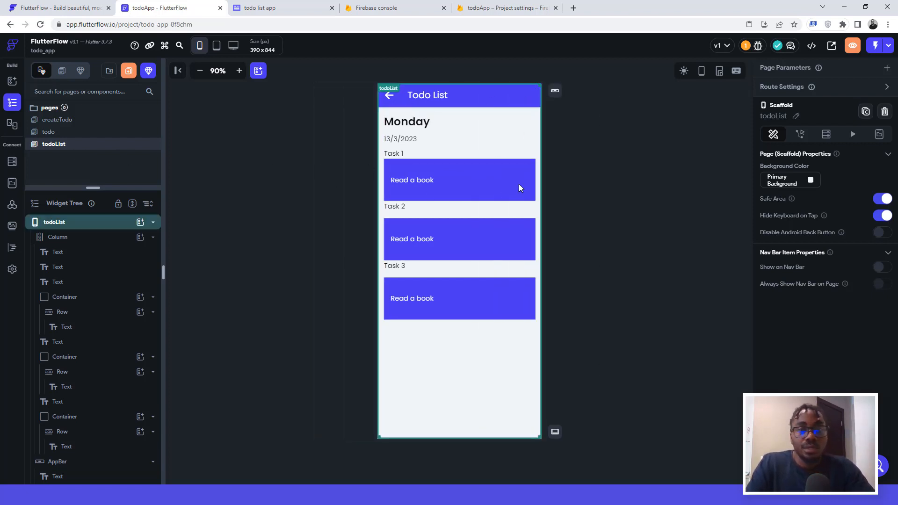
Step: Look over the todo and createTodo pages, then switch to the Firebase todoApp Project settings tab
click(597, 147)
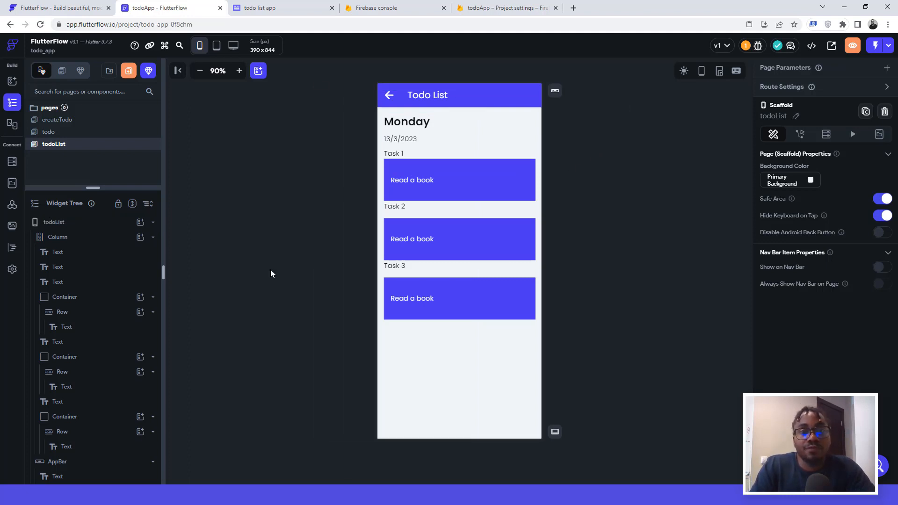
click(49, 132)
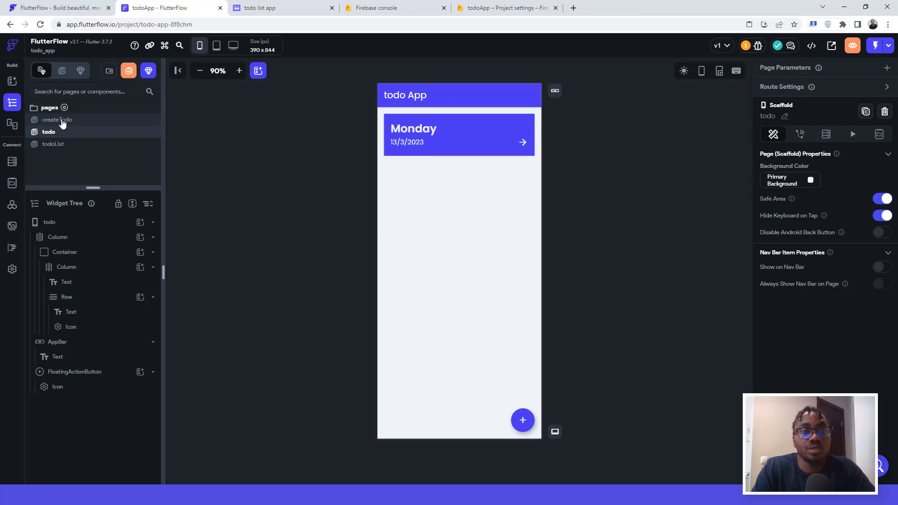
click(62, 123)
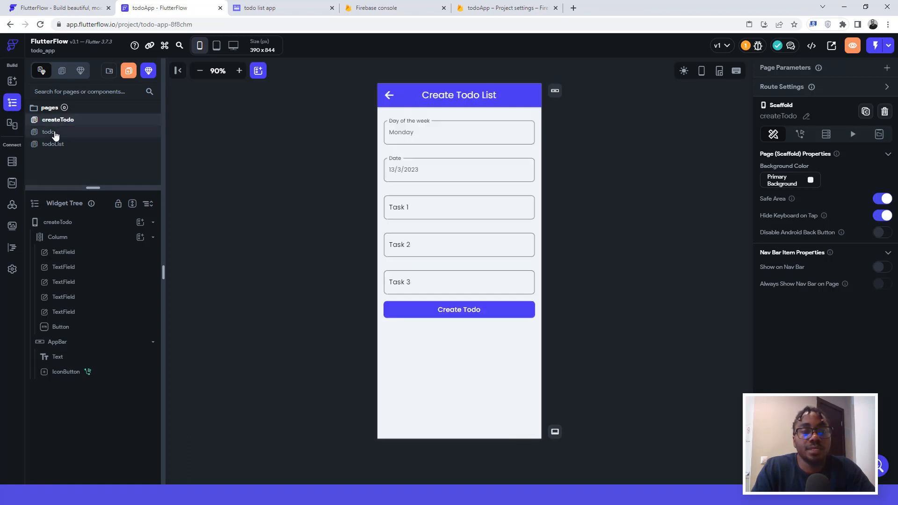
click(62, 137)
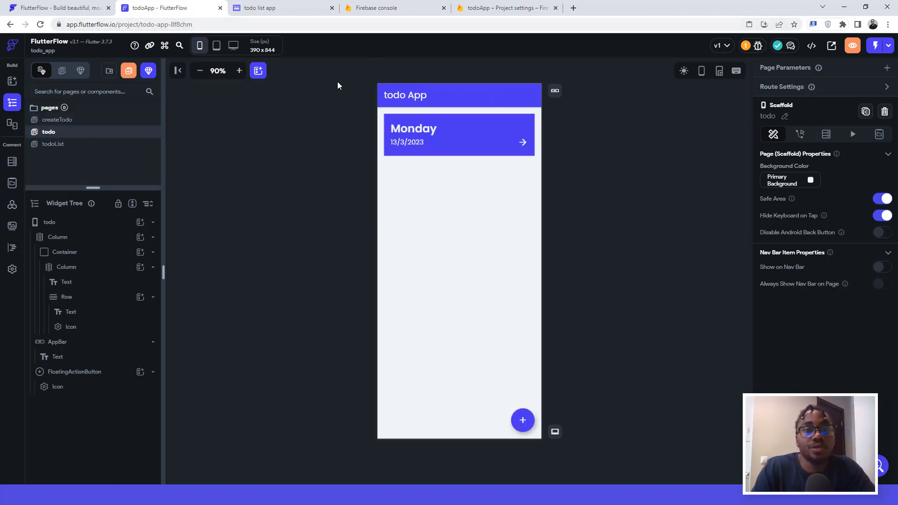
click(486, 9)
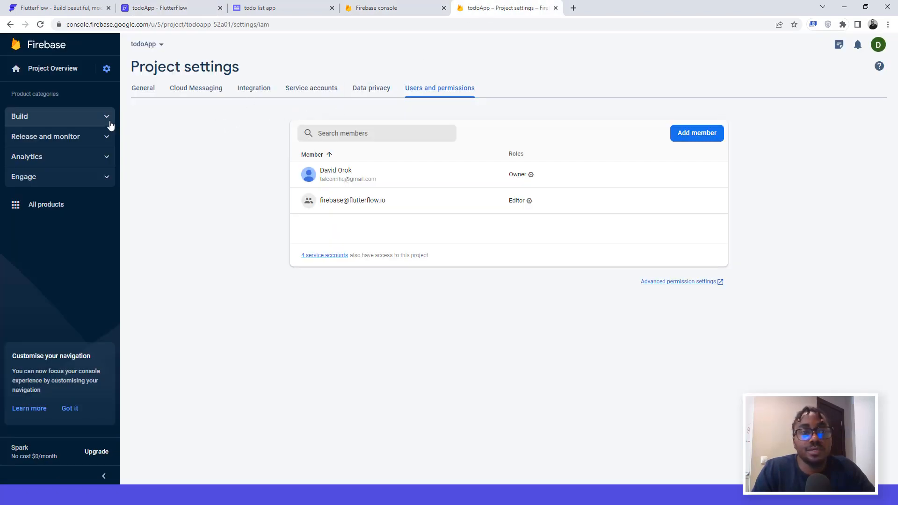
Step: Create the todoApp Cloud Firestore database in test mode at the nam5 (United States) location
click(85, 119)
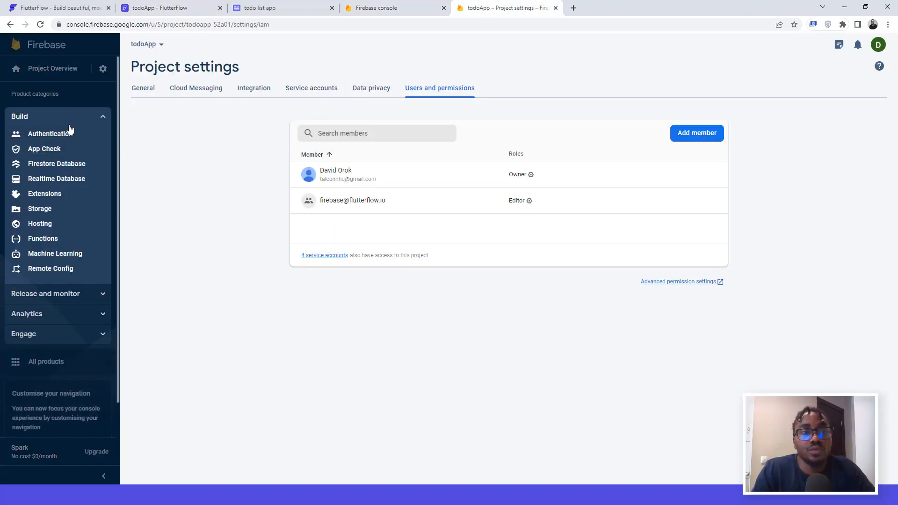
click(42, 164)
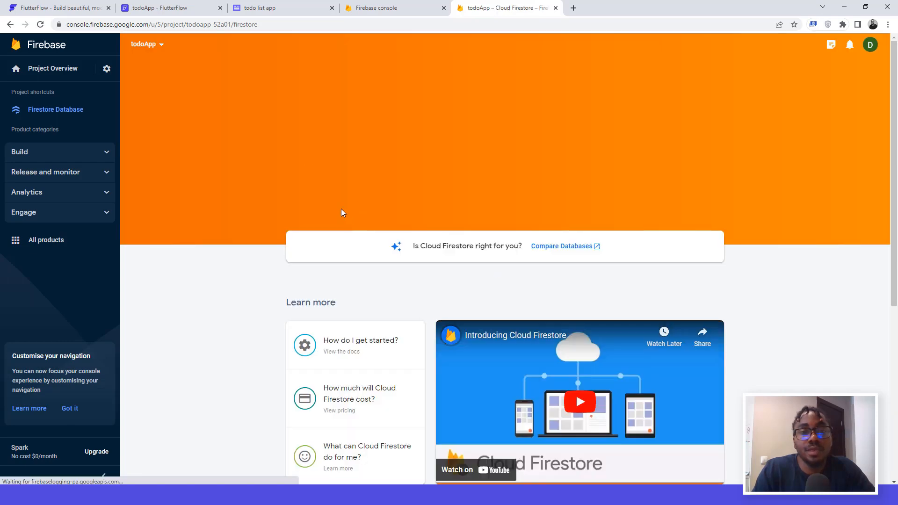
click(322, 169)
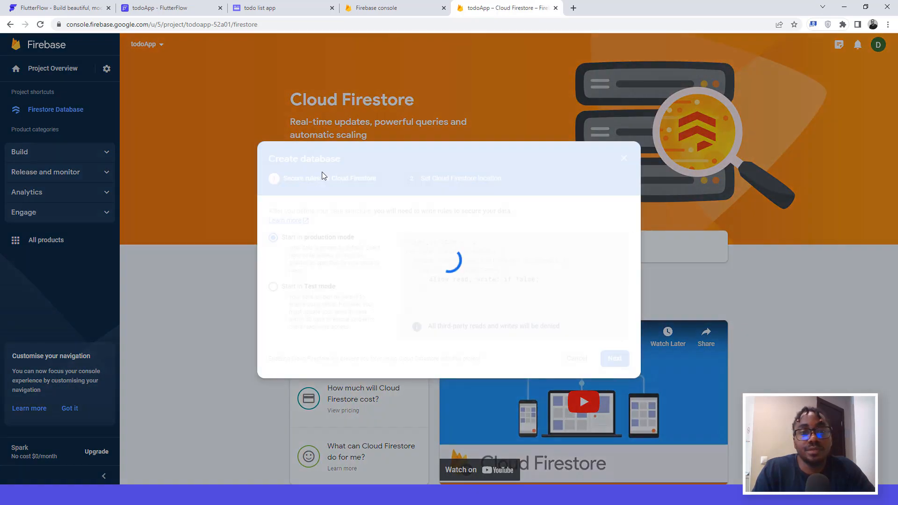
click(273, 287)
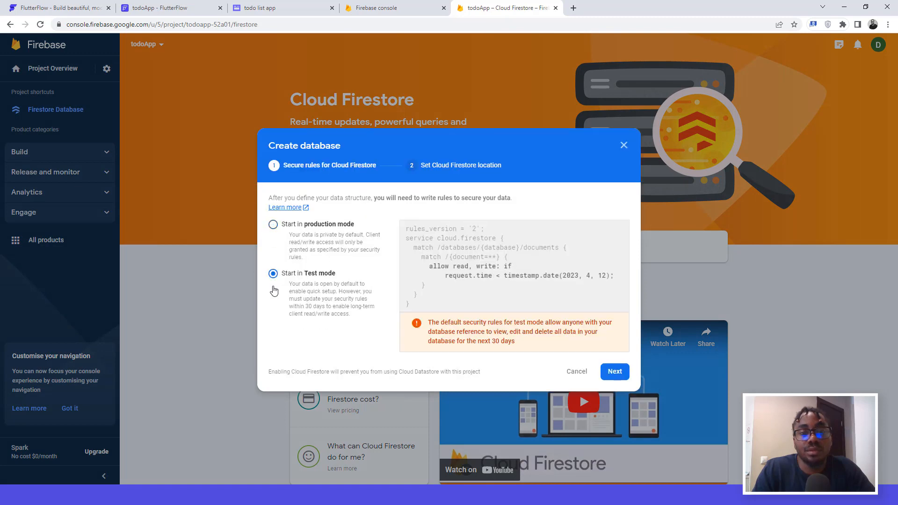
click(615, 372)
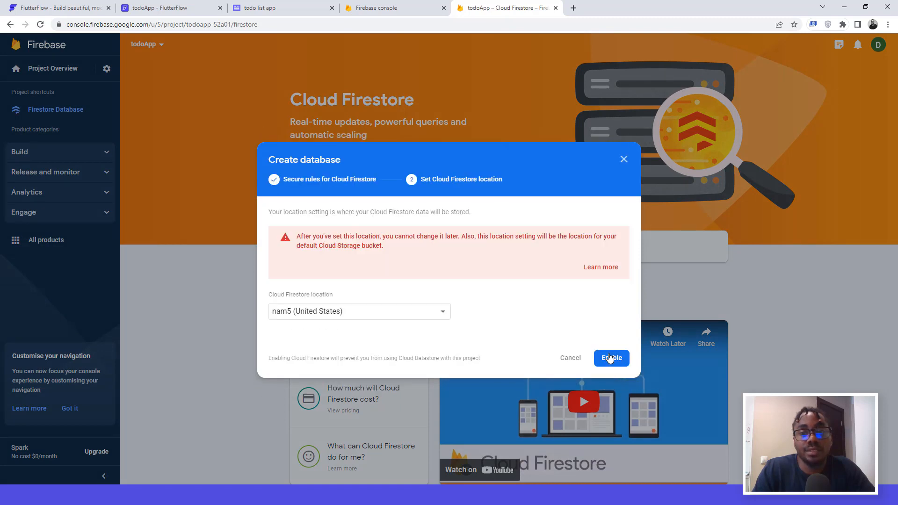
click(609, 359)
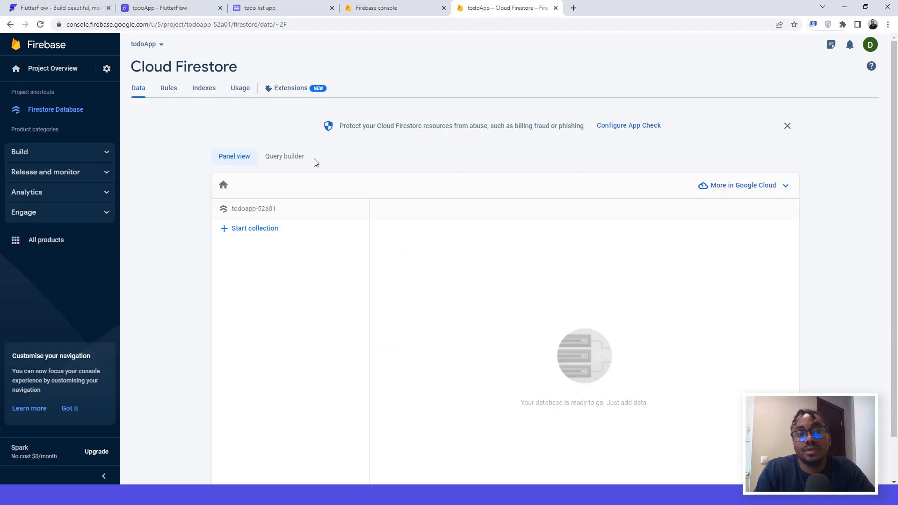
click(253, 231)
Step: Name the collection 'todo', auto-generate the document ID, and add a 'day' field
click(337, 288)
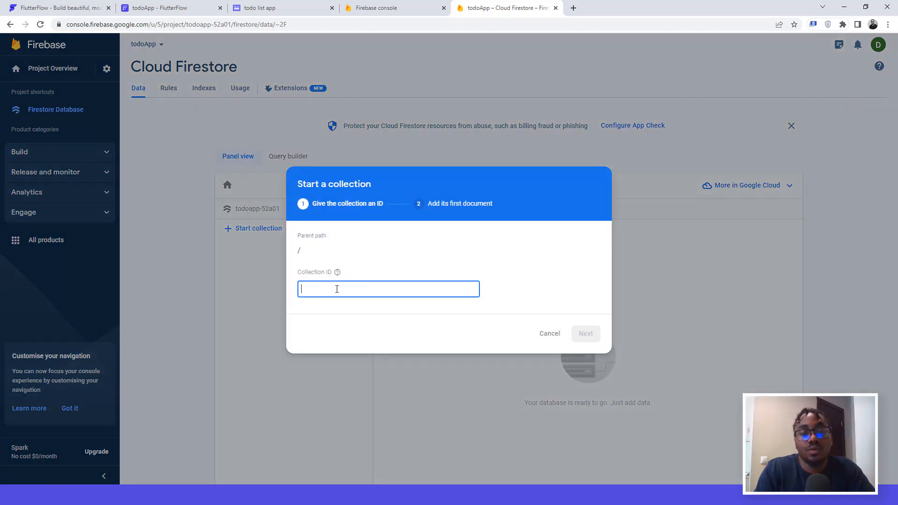
text(todo)
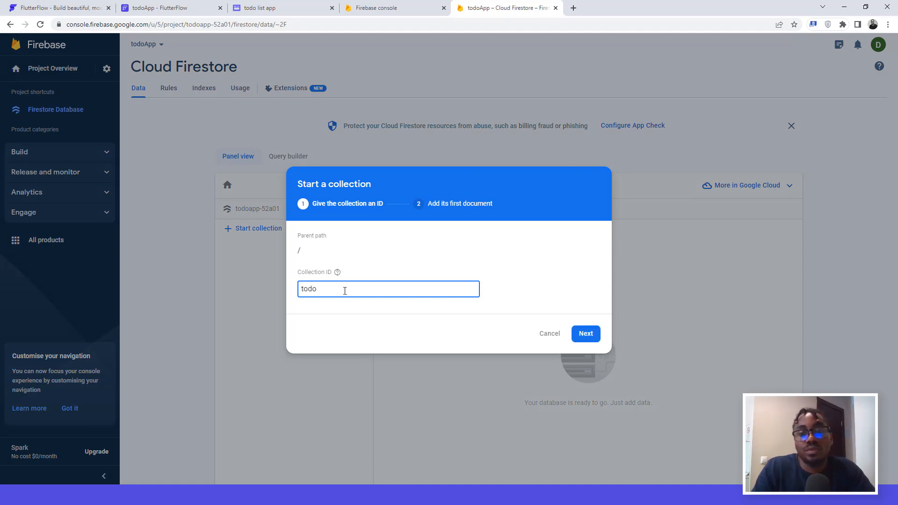
click(587, 334)
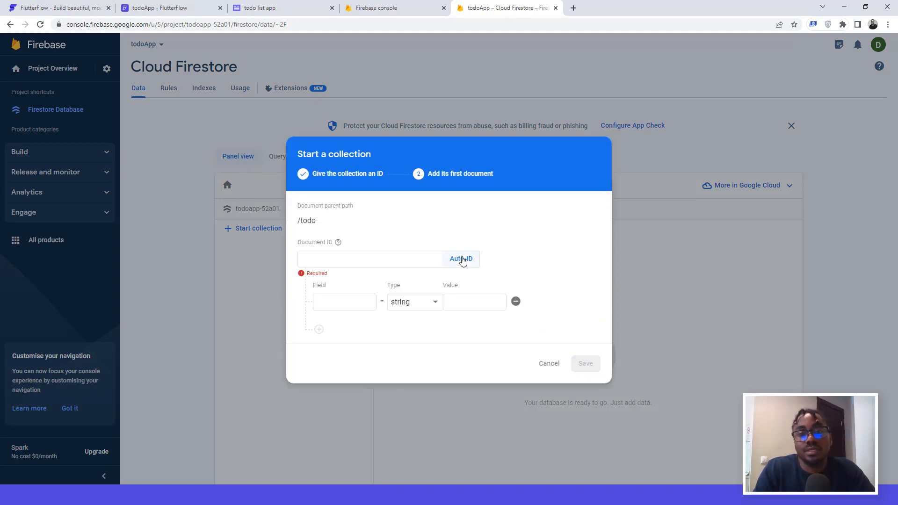
click(462, 260)
click(357, 302)
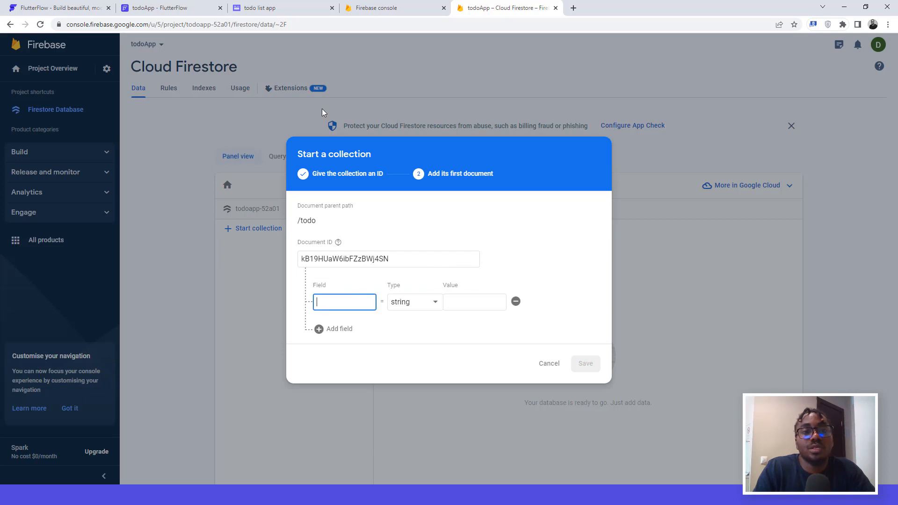
click(248, 10)
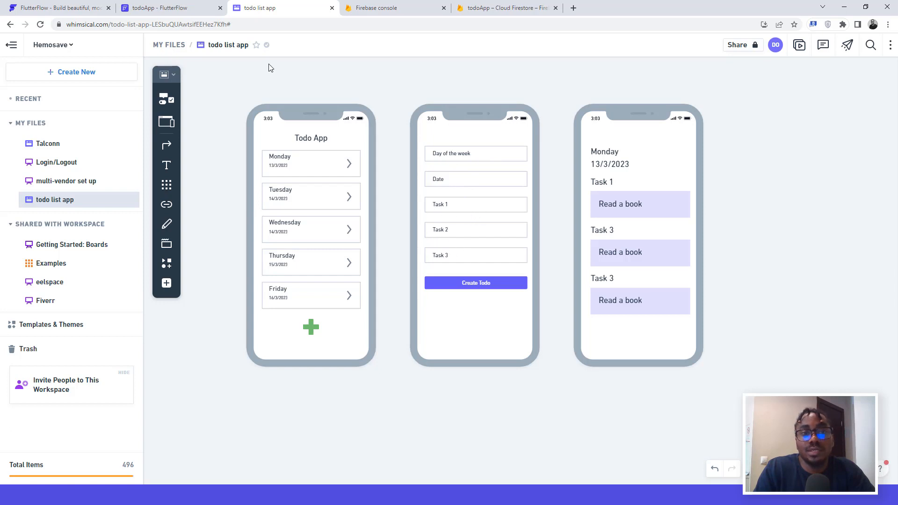
click(482, 8)
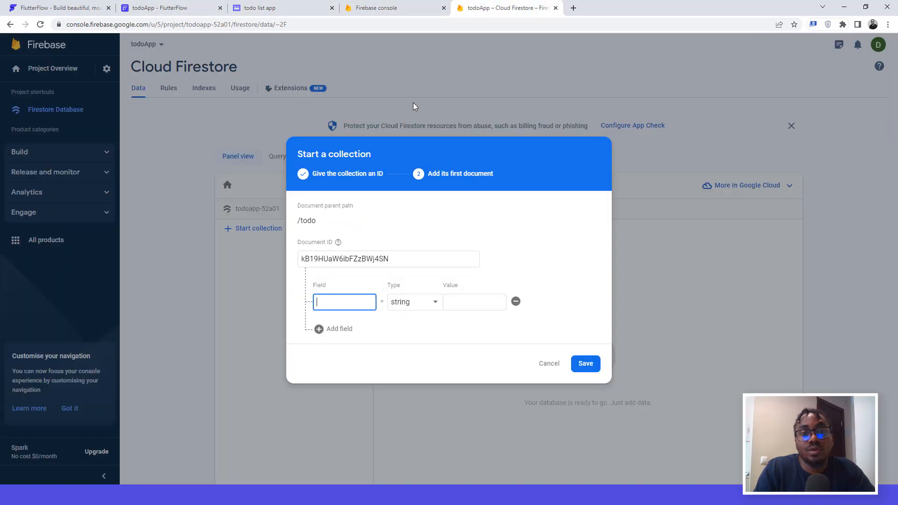
text(day)
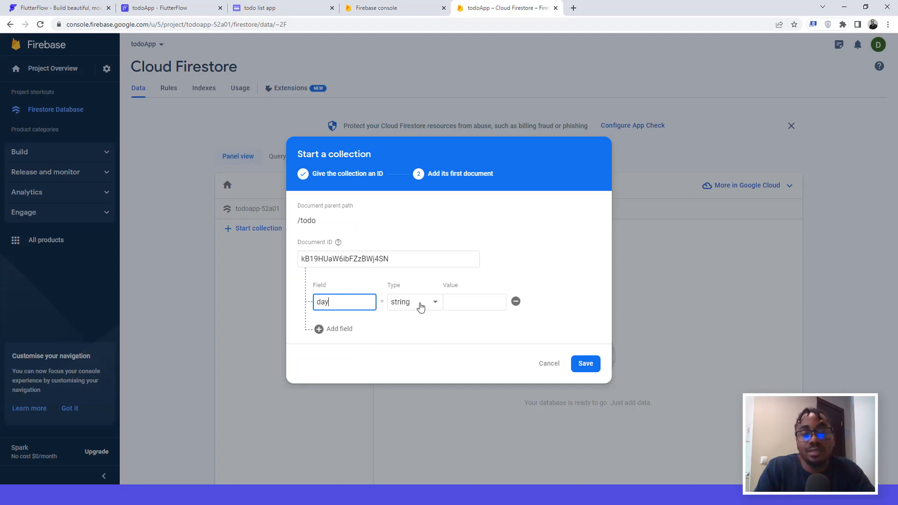
click(469, 302)
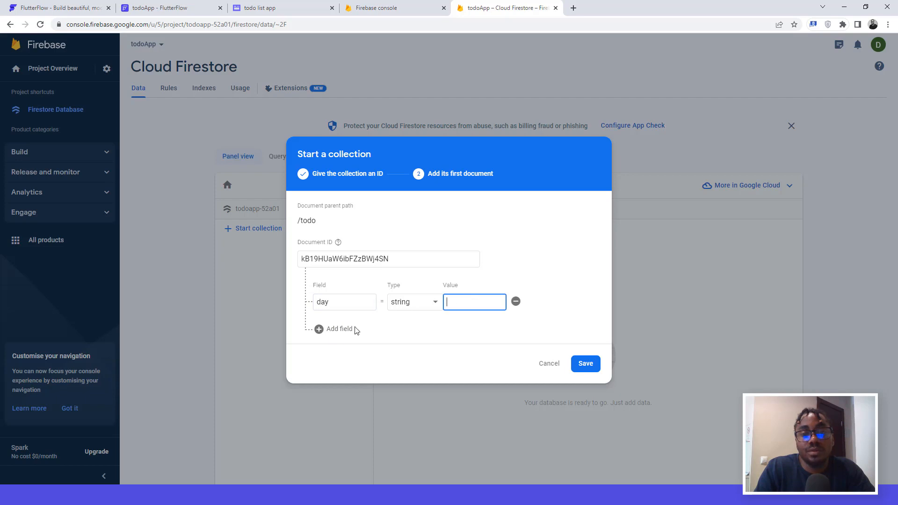
Step: Add a 'date' field of type string and a third field row for task1
click(333, 330)
click(332, 321)
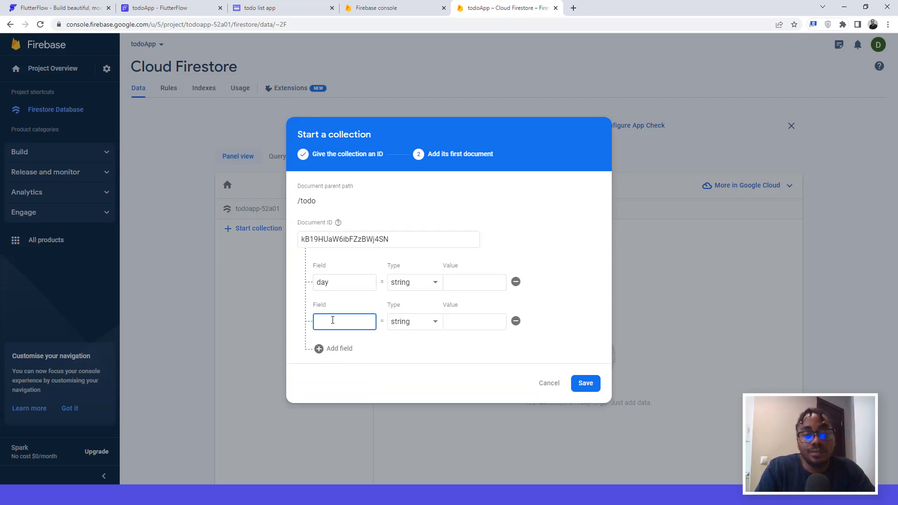
text(date)
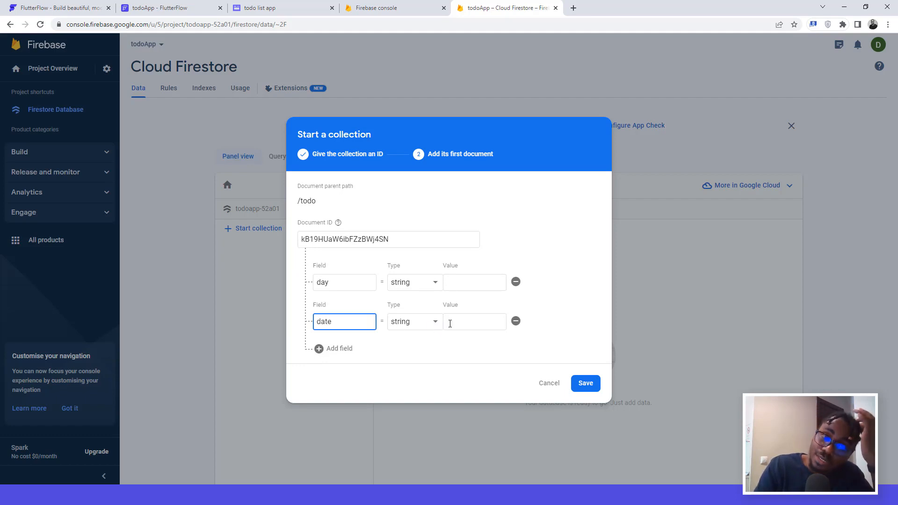
click(413, 328)
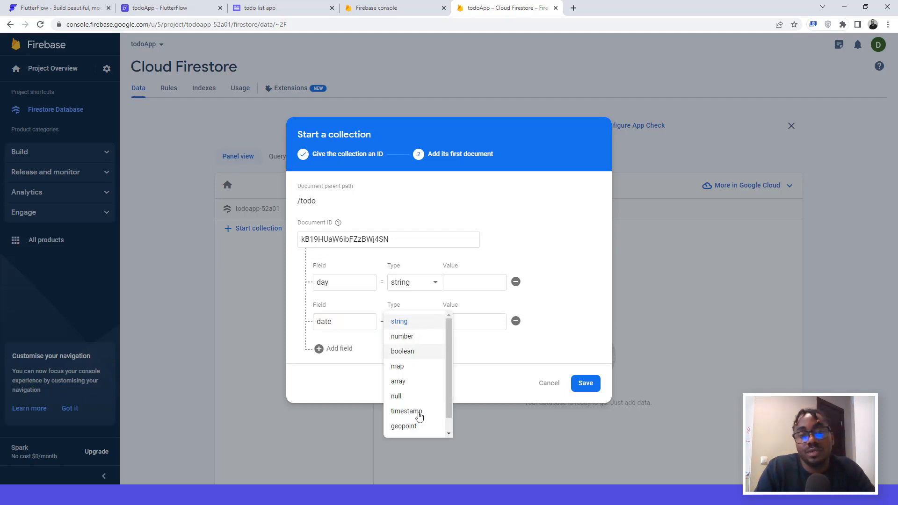
click(464, 322)
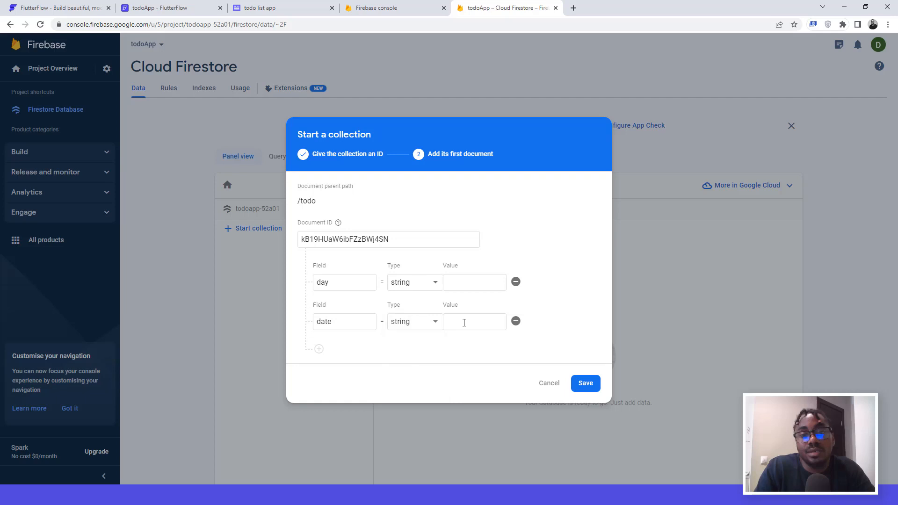
click(319, 350)
click(332, 342)
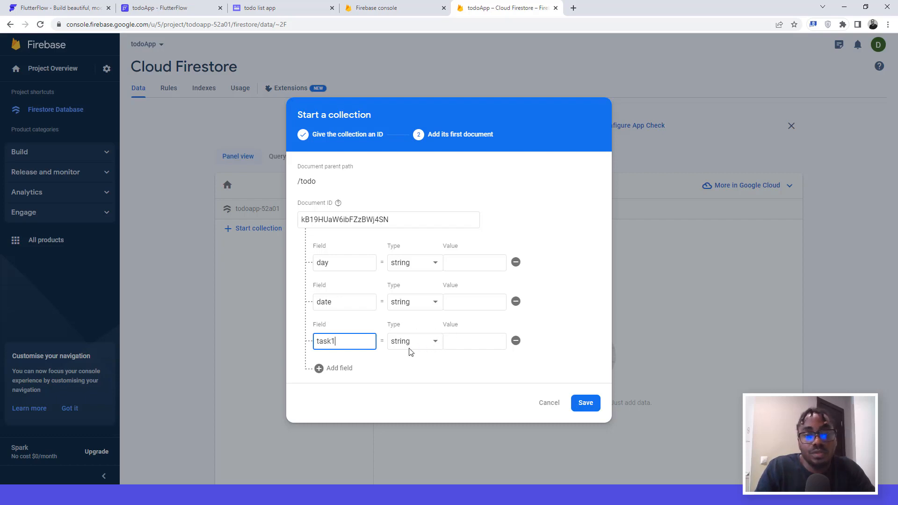
Step: Add the task2 and task3 string fields and save the first document
click(333, 369)
click(325, 361)
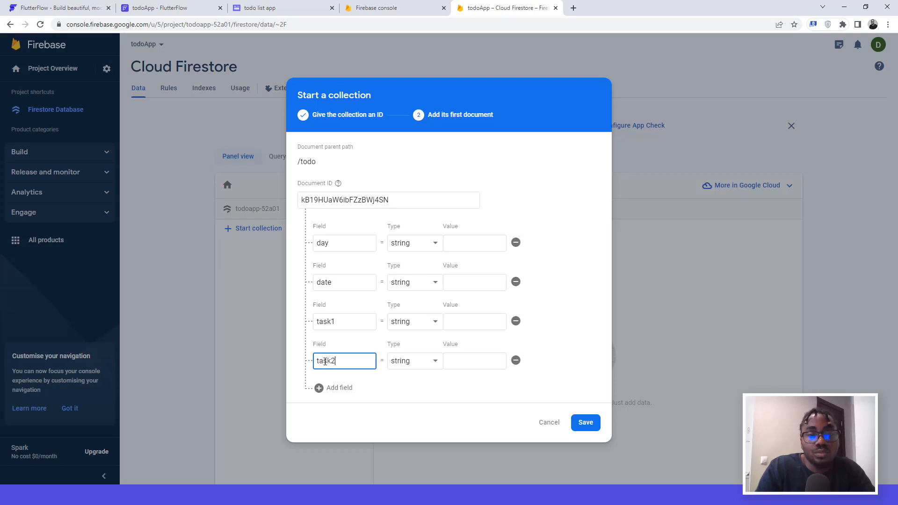
click(339, 390)
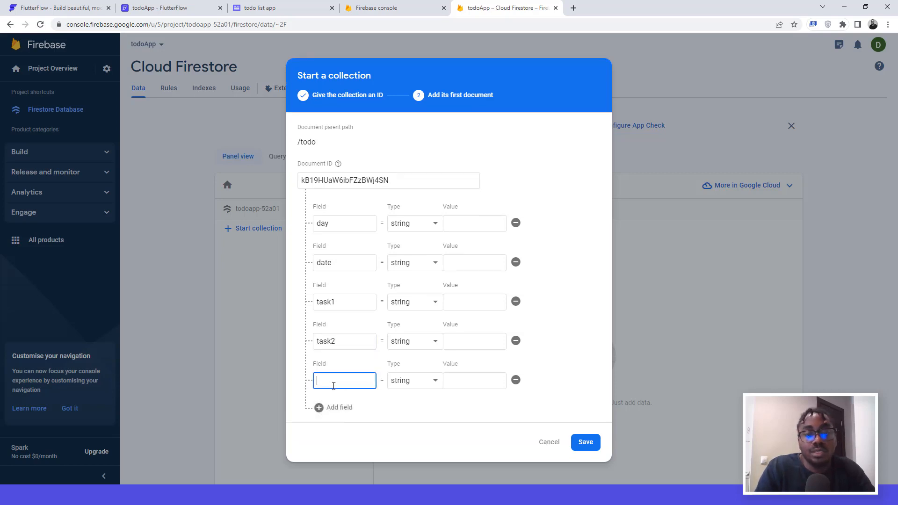
text(a)
key(BackSpace)
text(task3)
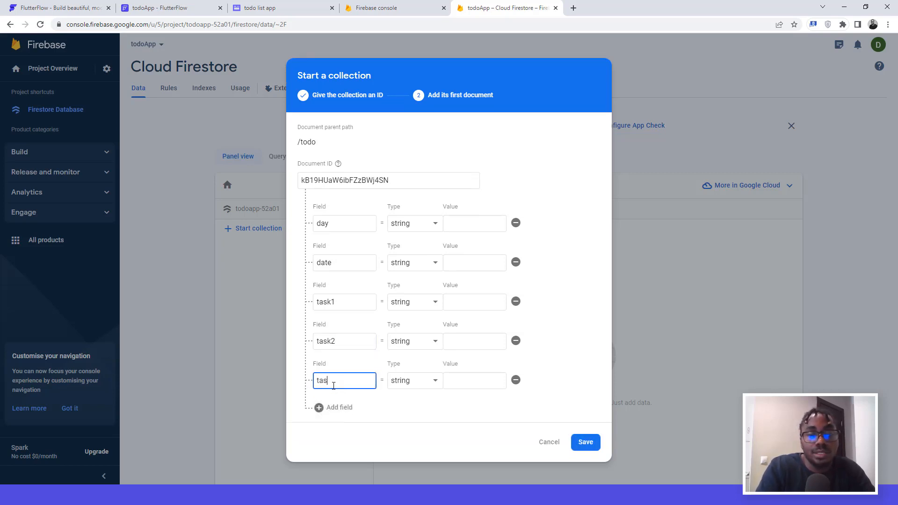
click(574, 440)
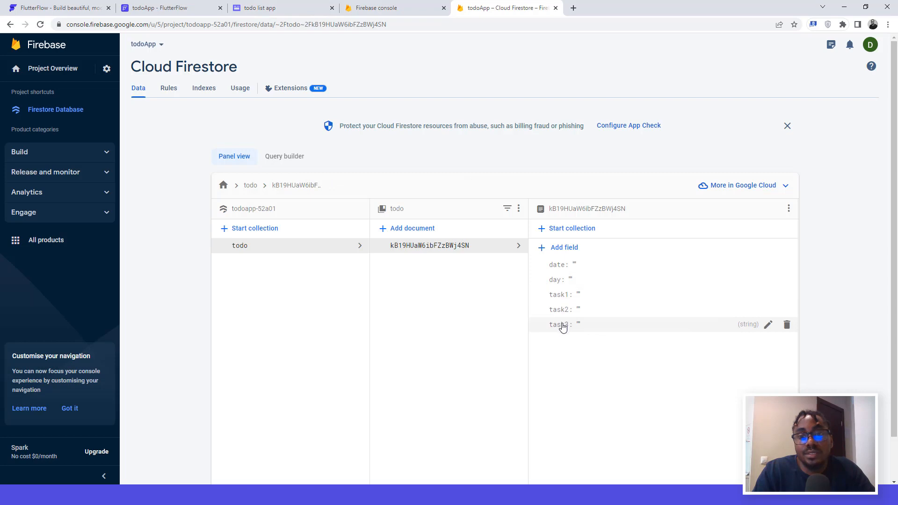
Step: Create a Firestore collection named 'todo' in FlutterFlow, starting from scratch
click(167, 6)
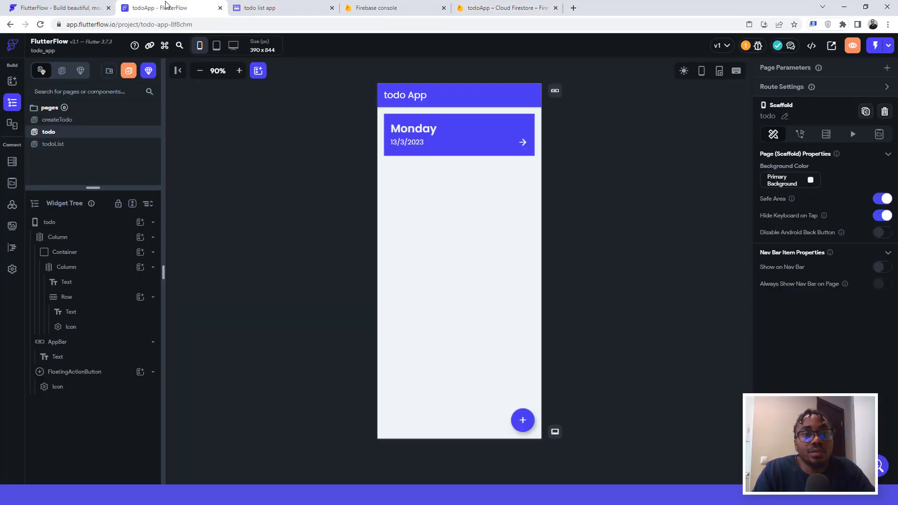
click(12, 164)
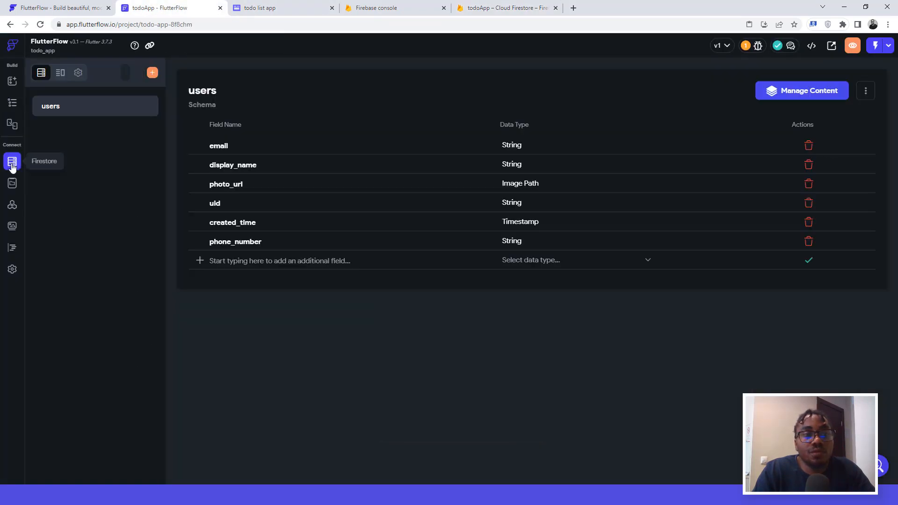
click(152, 74)
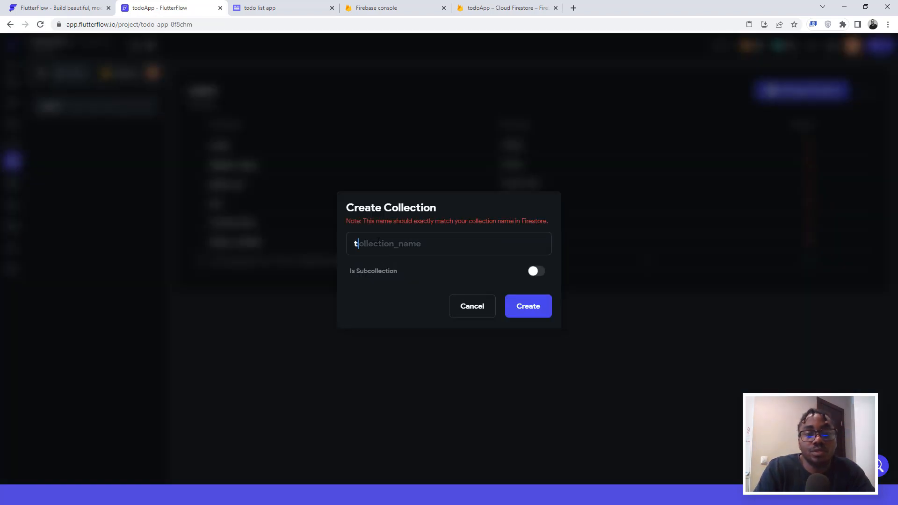
text(todo)
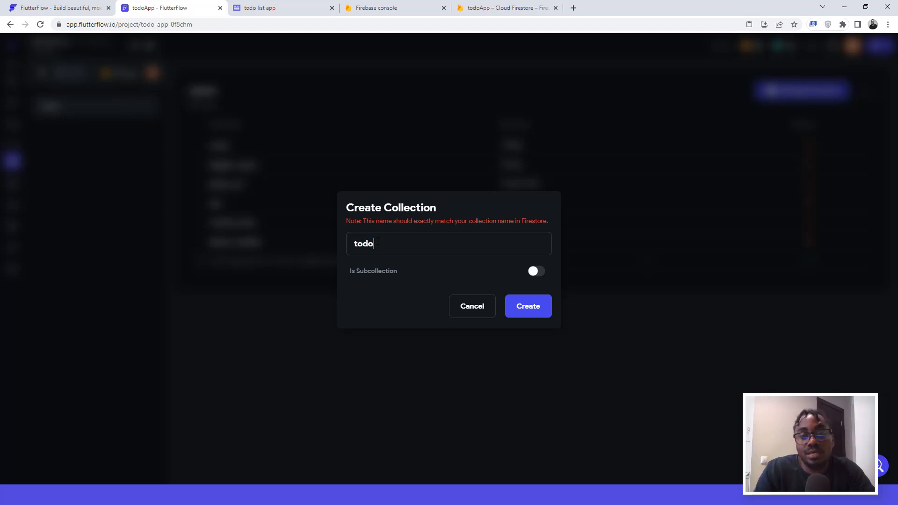
click(530, 307)
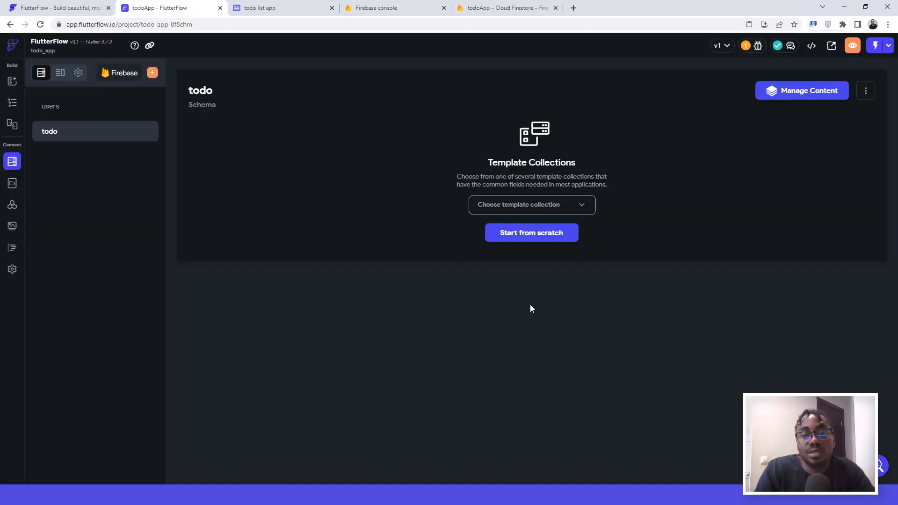
click(526, 233)
Step: Add 'day' and 'date' as String fields to the todo schema
click(241, 141)
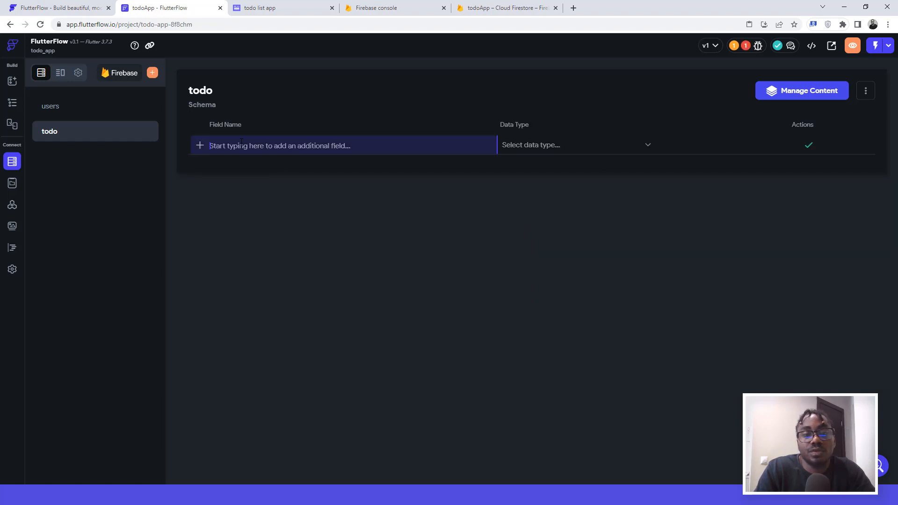
text(day)
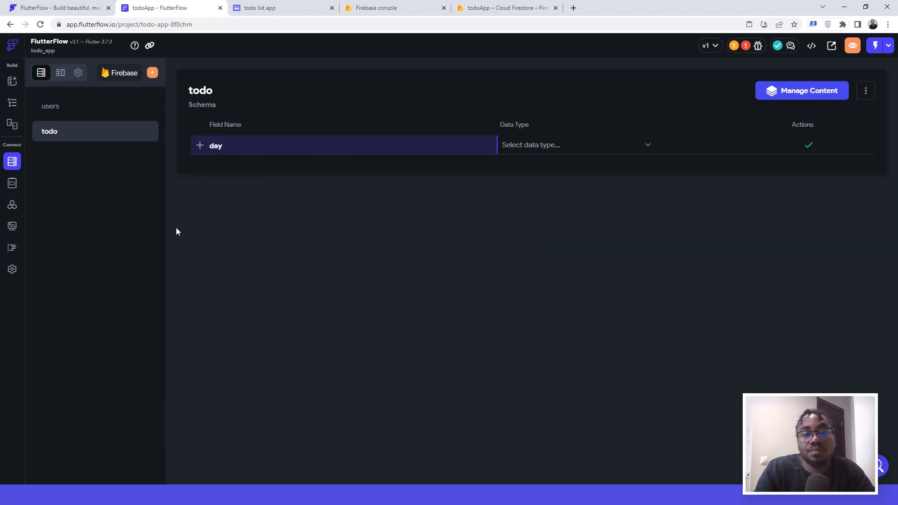
click(540, 146)
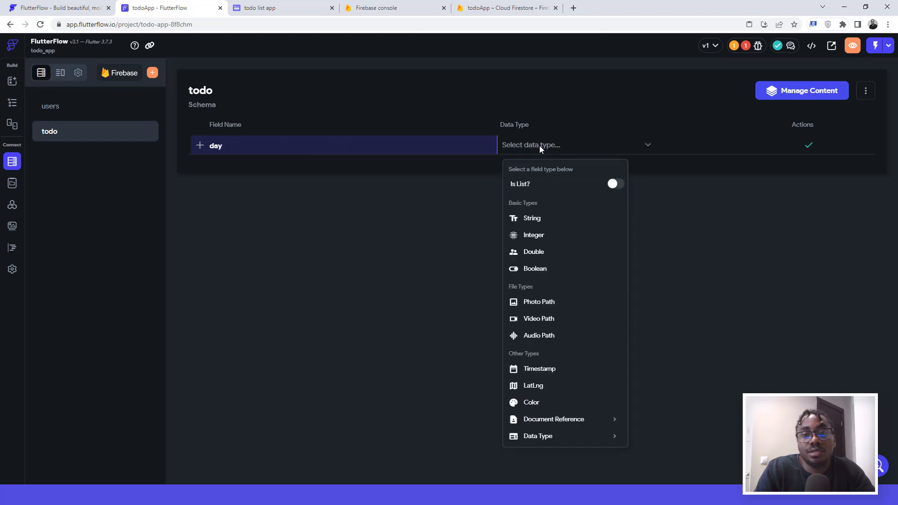
click(529, 220)
click(809, 146)
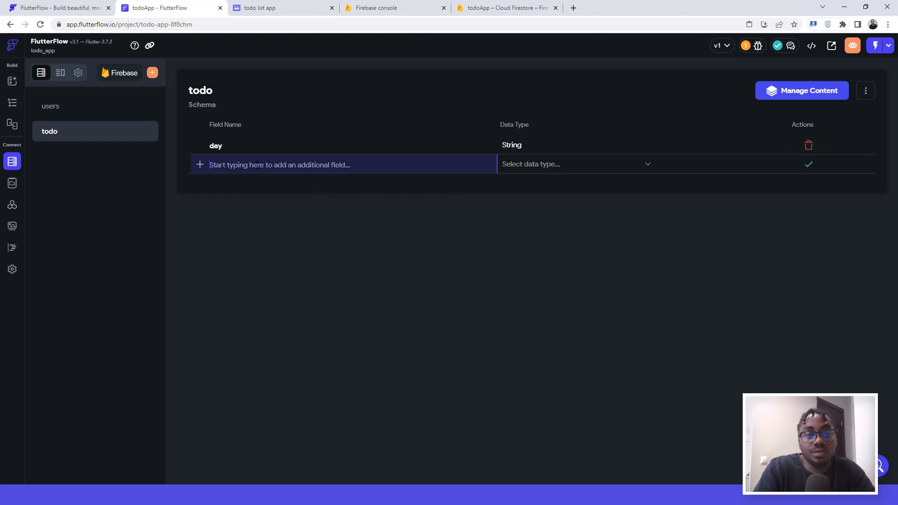
text(date)
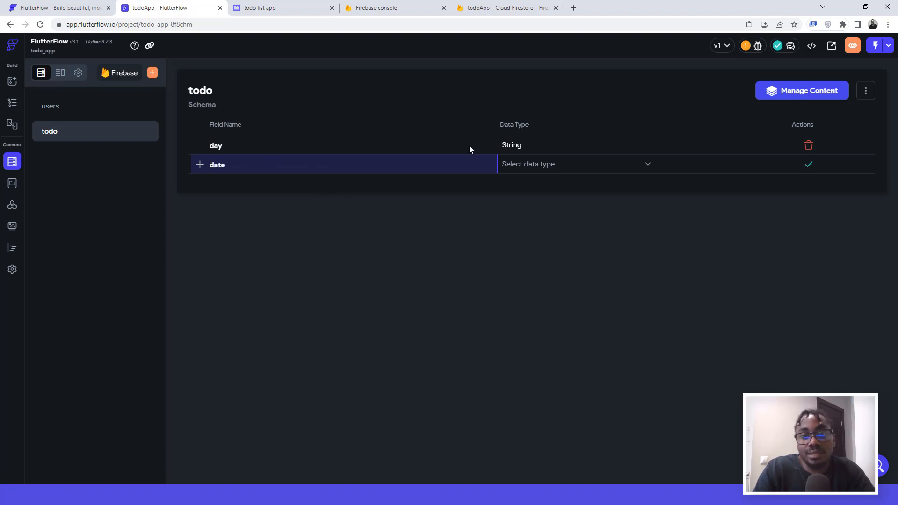
click(533, 169)
click(527, 236)
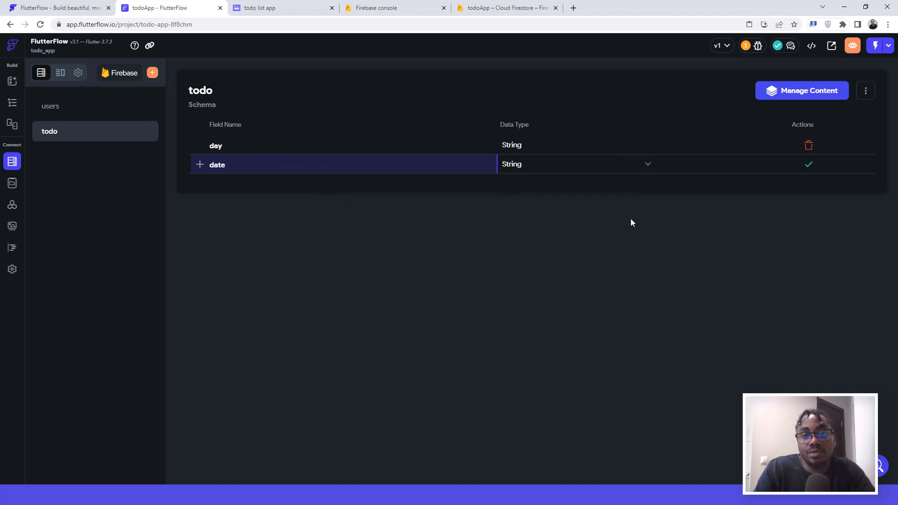
click(809, 164)
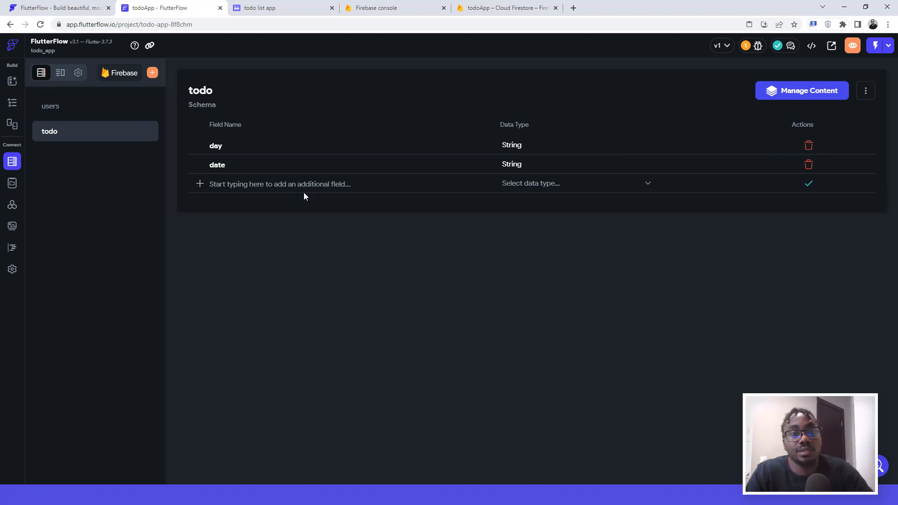
Step: Add 'task1' and 'task2' as String fields
click(264, 182)
text(task1)
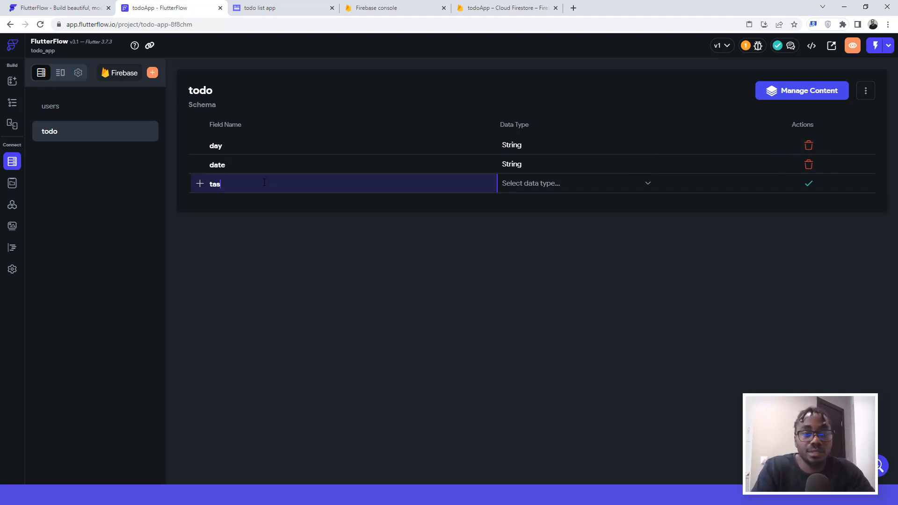
click(513, 185)
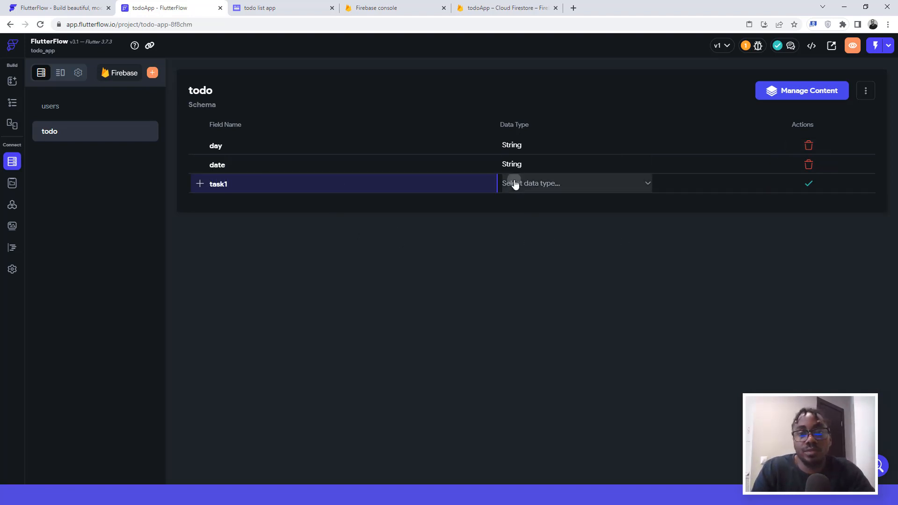
click(527, 263)
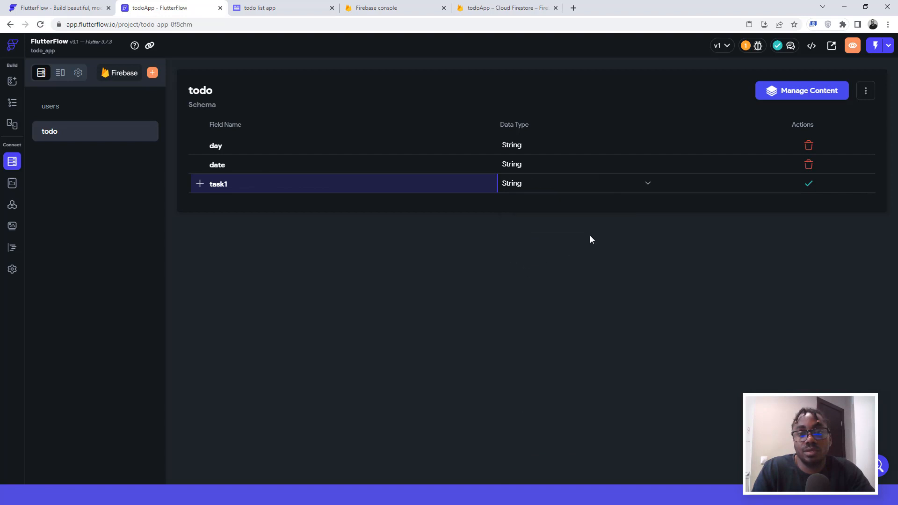
click(806, 184)
click(302, 201)
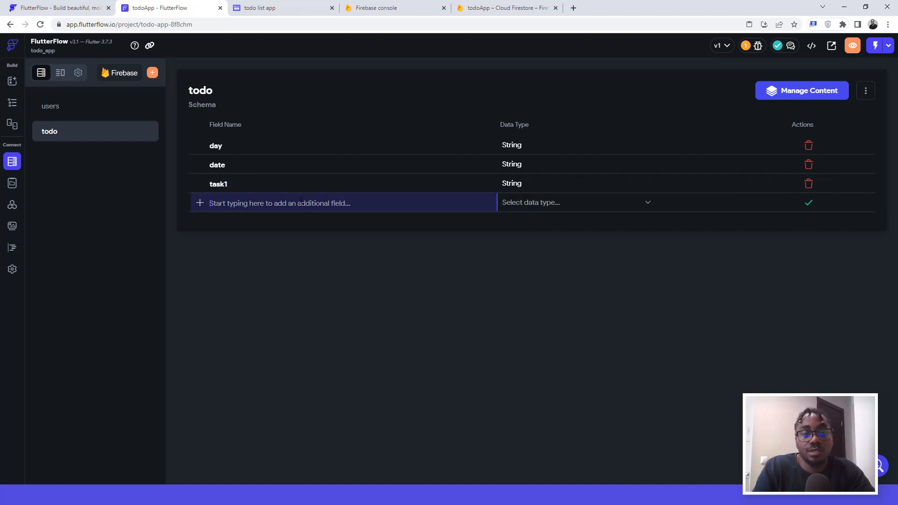
text(task2)
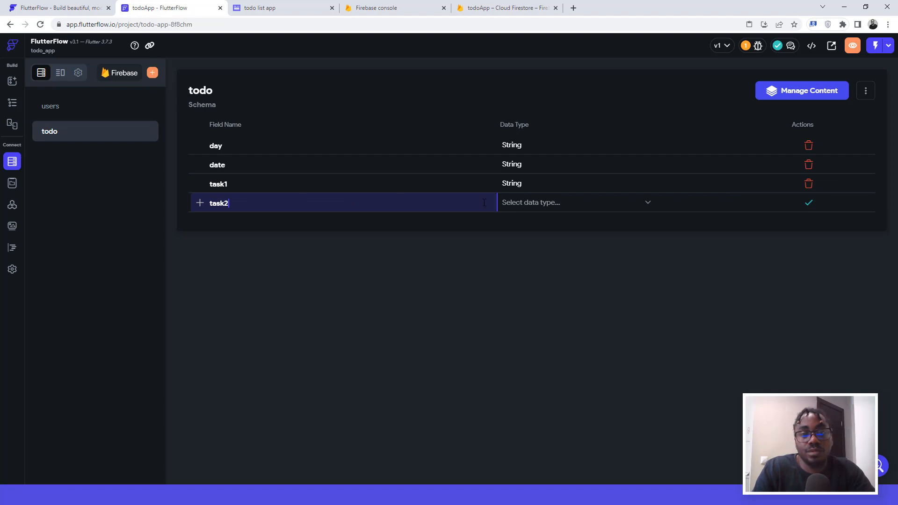
click(521, 206)
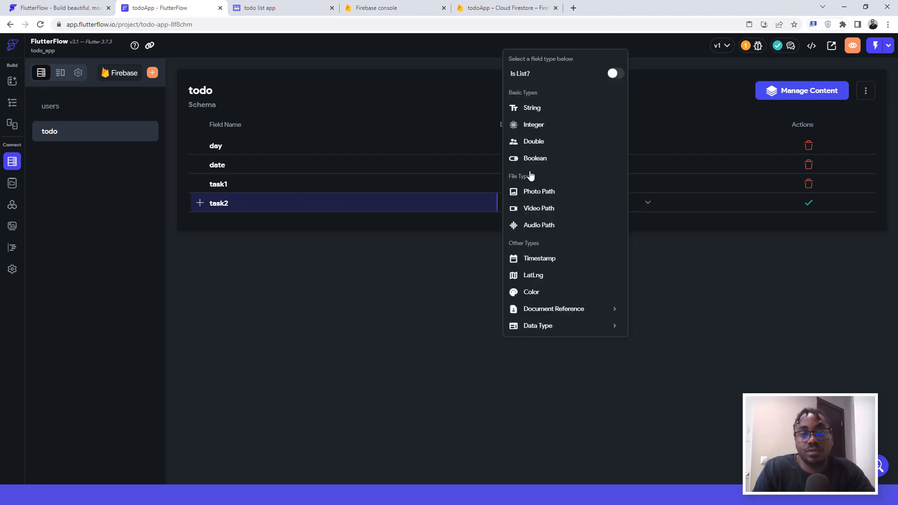
click(529, 110)
click(809, 202)
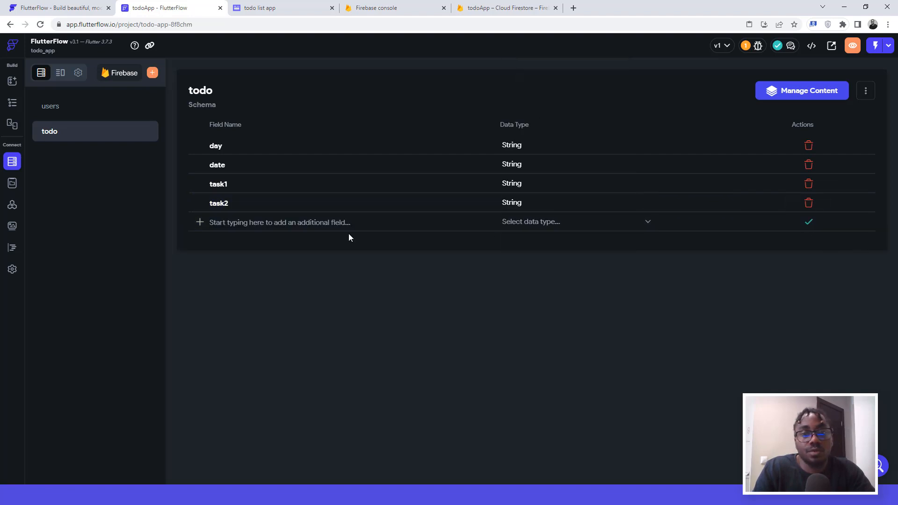
Step: Add 'task3' as a String field to complete the schema
click(327, 222)
text(task)
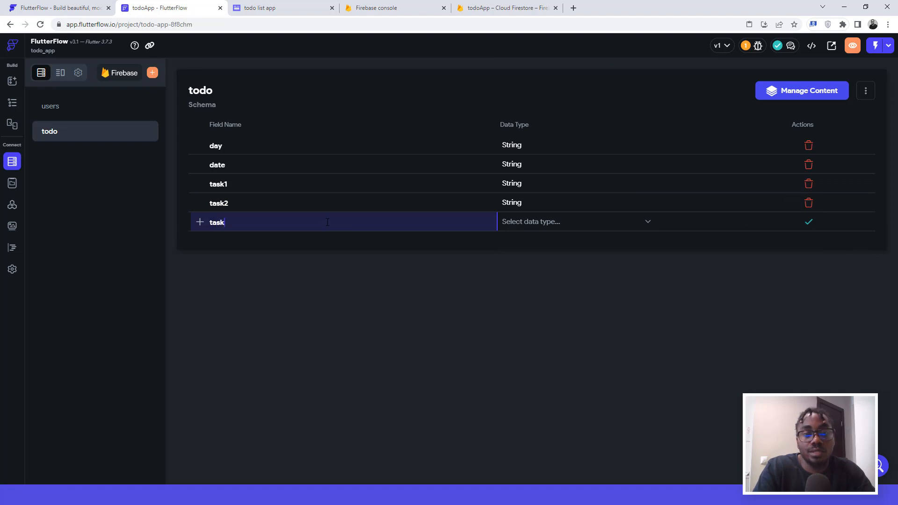
text(3)
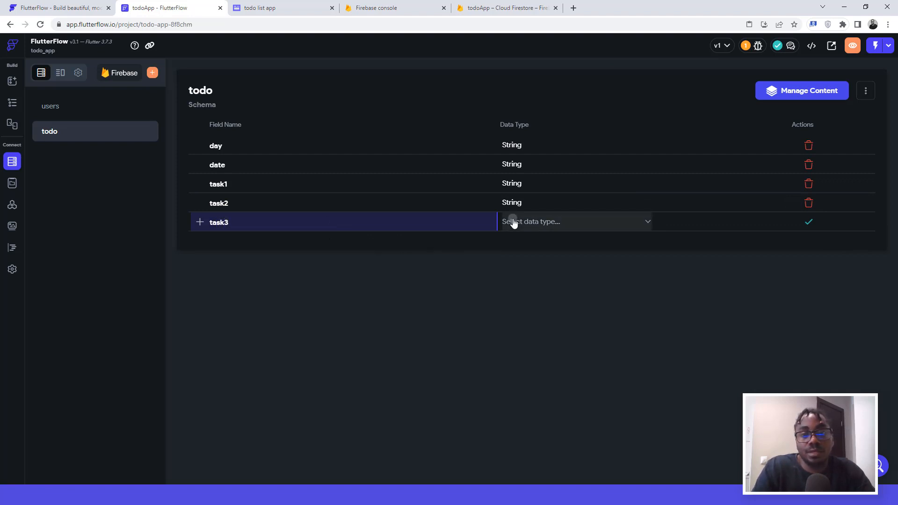
click(514, 222)
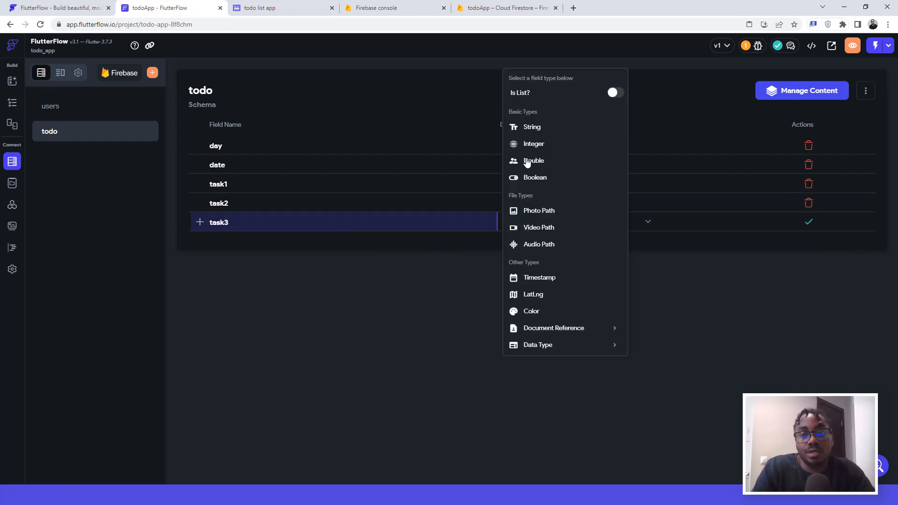
click(530, 130)
click(808, 222)
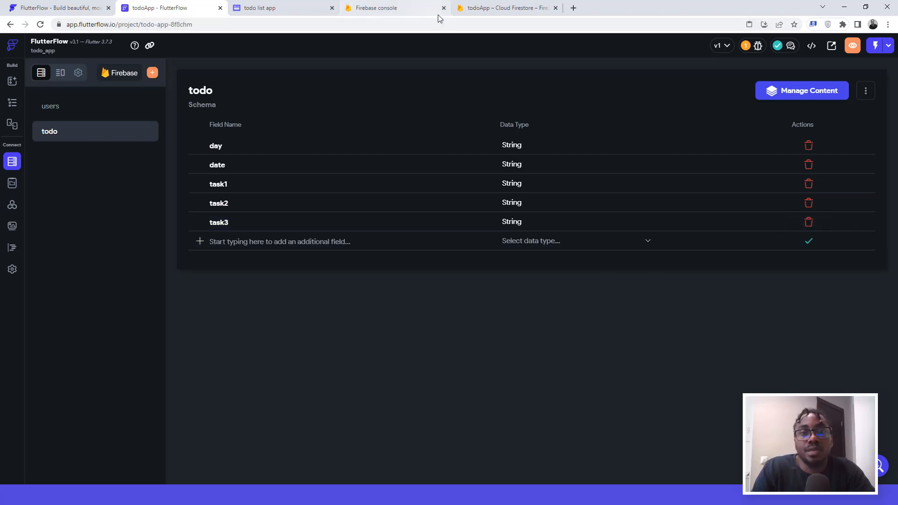
Step: Return to the Cloud Firestore data view and expand the Build products list
click(487, 10)
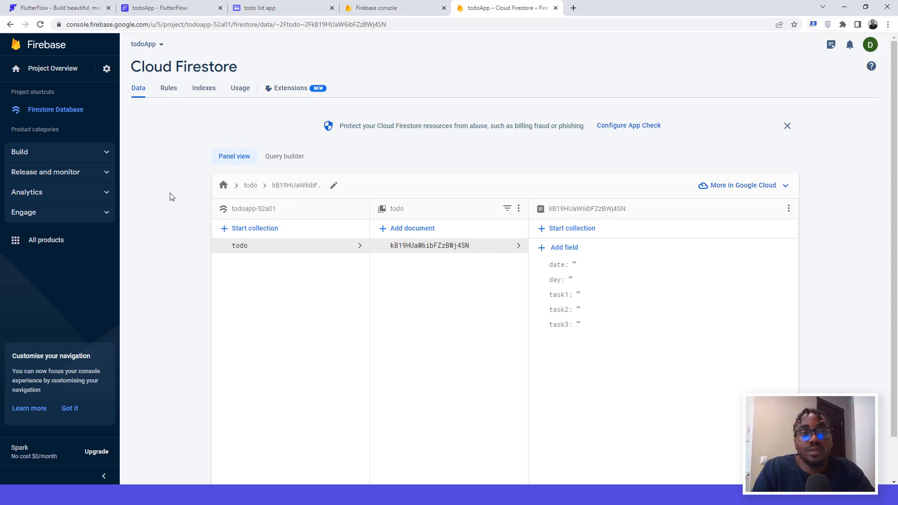
click(98, 152)
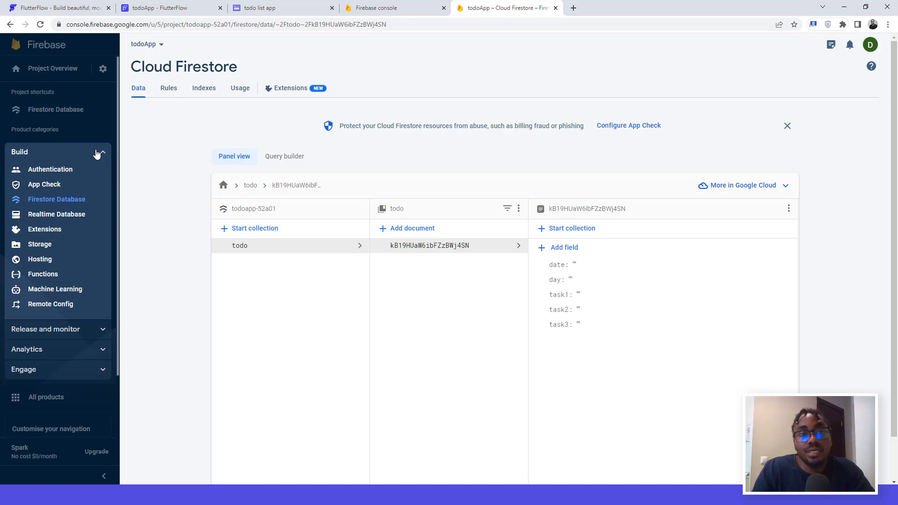
Step: Set up Cloud Storage in test mode with its default bucket, then reopen Firestore Database
click(41, 246)
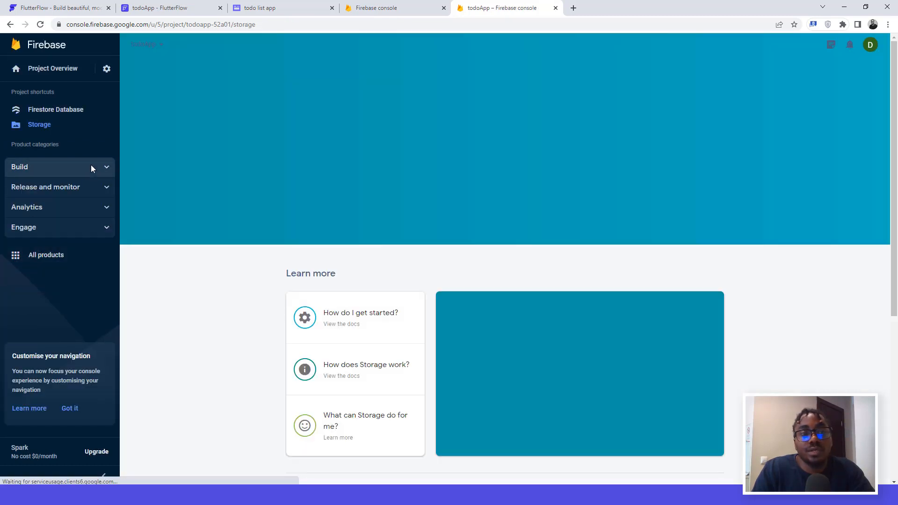
click(91, 165)
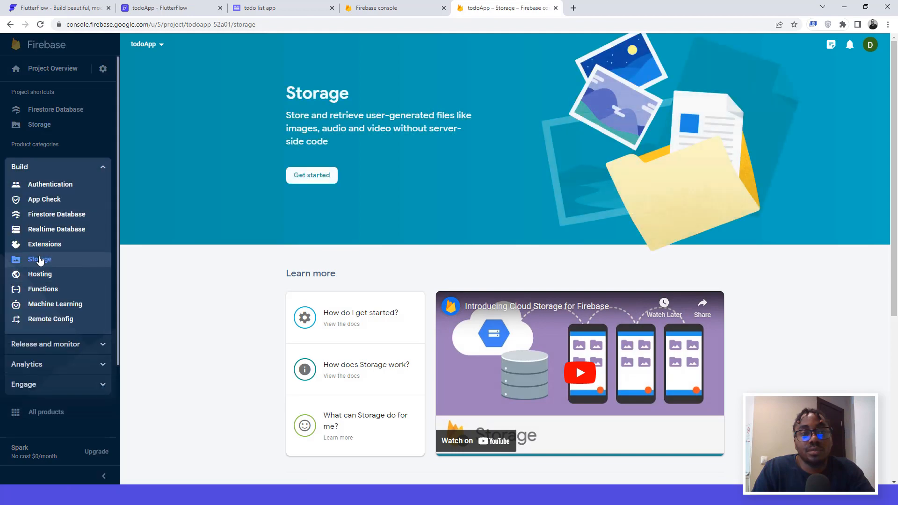
click(312, 175)
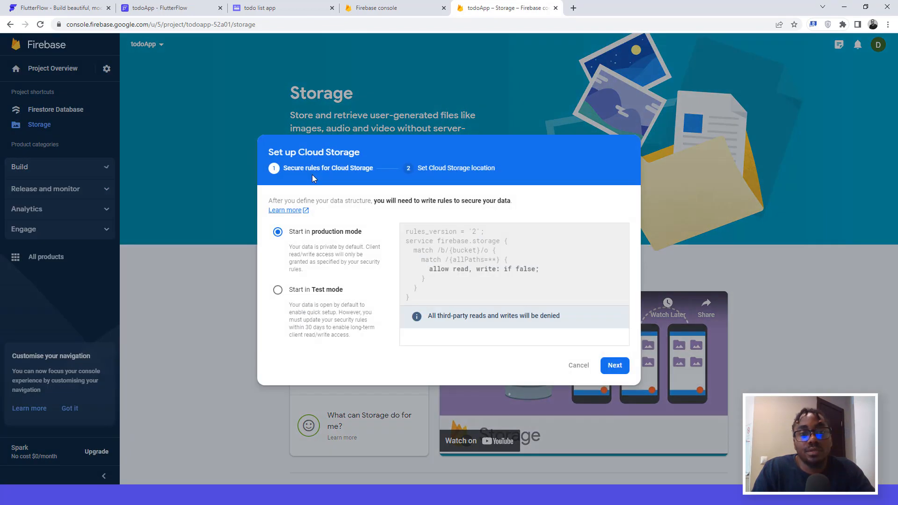
click(280, 291)
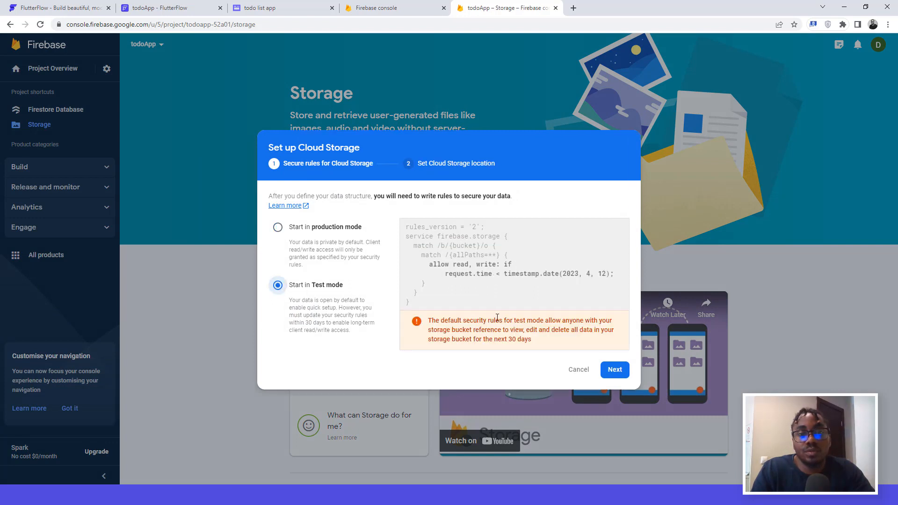
click(617, 373)
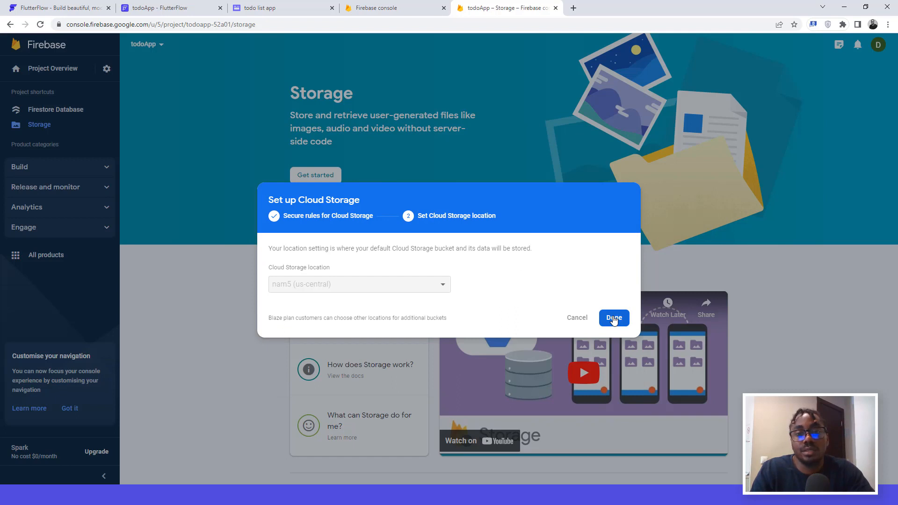
click(613, 318)
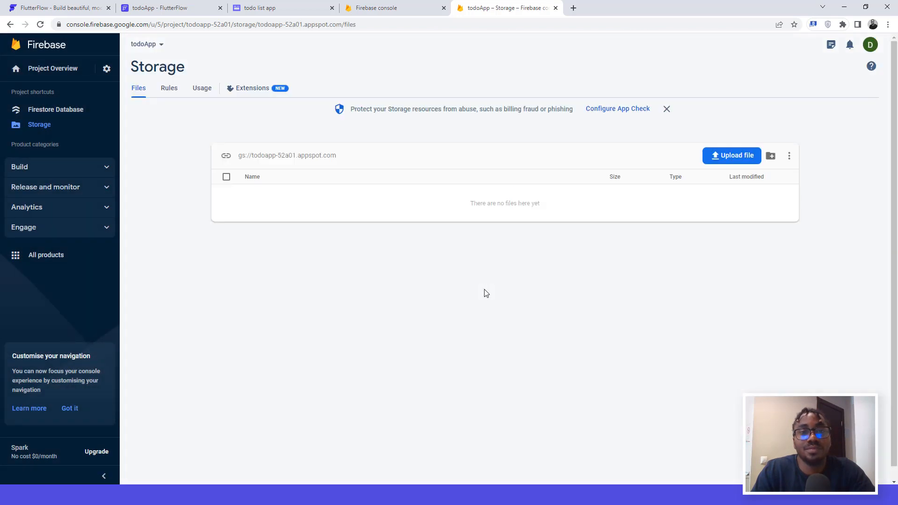
click(57, 110)
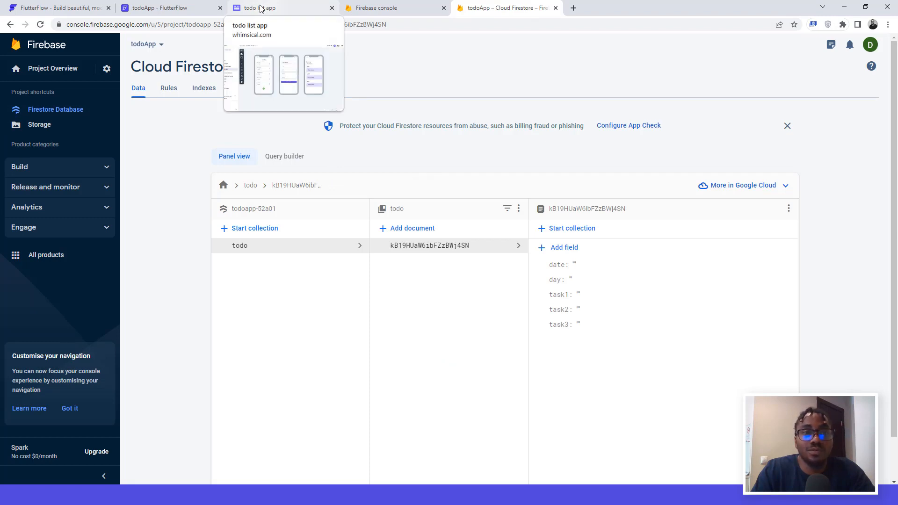
Step: Back in FlutterFlow, show the todo page's widget tree and select the Monday card container
click(163, 5)
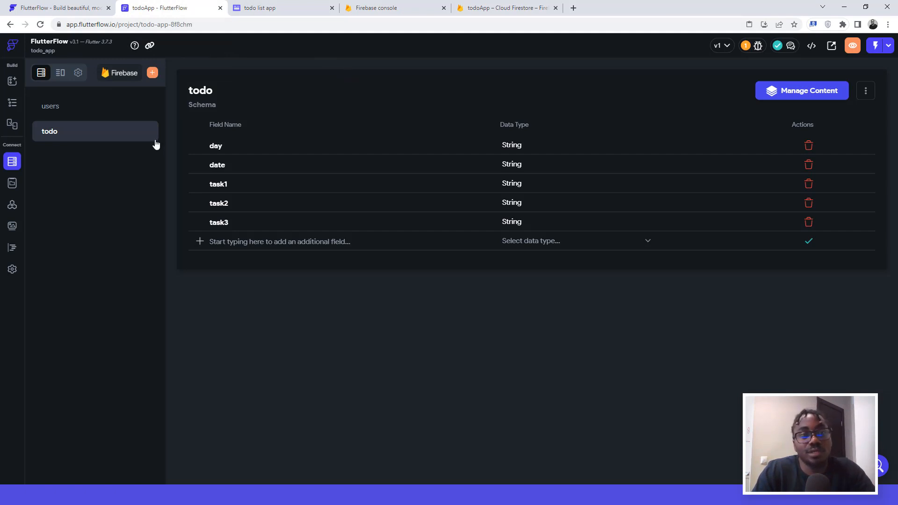
click(12, 106)
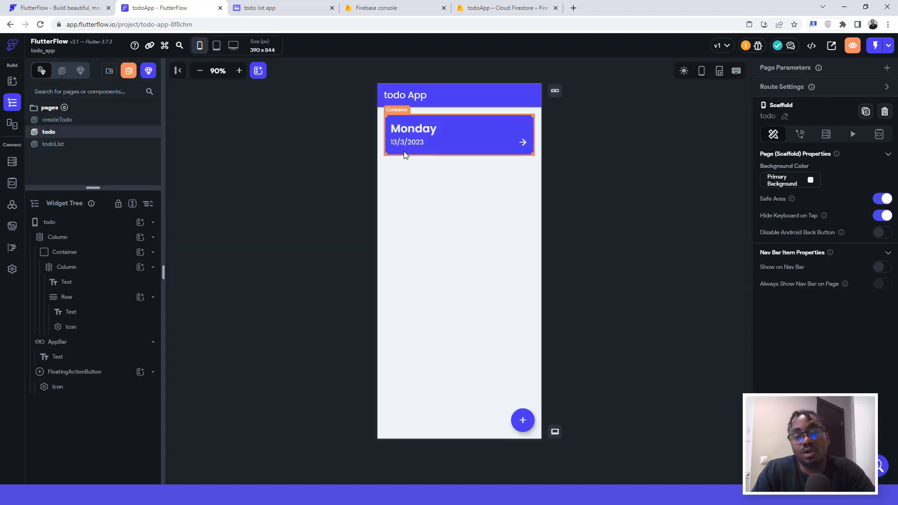
click(392, 151)
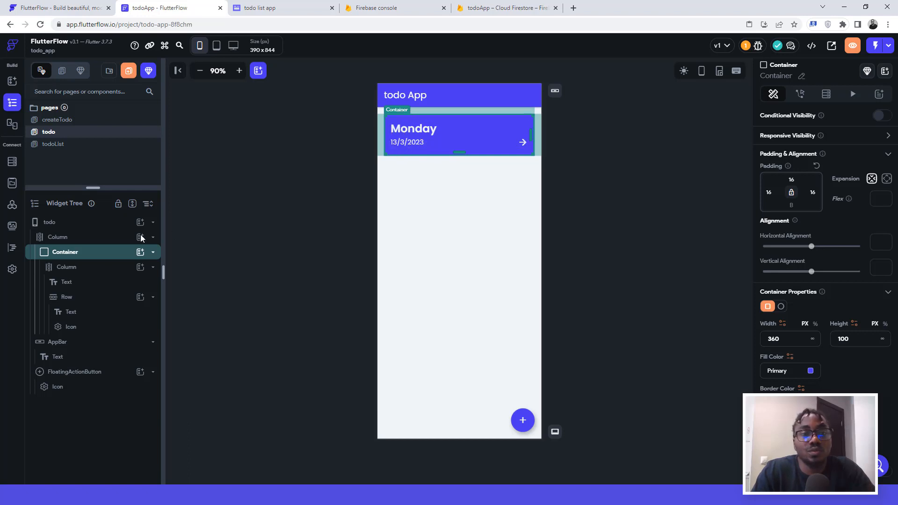
right_click(101, 258)
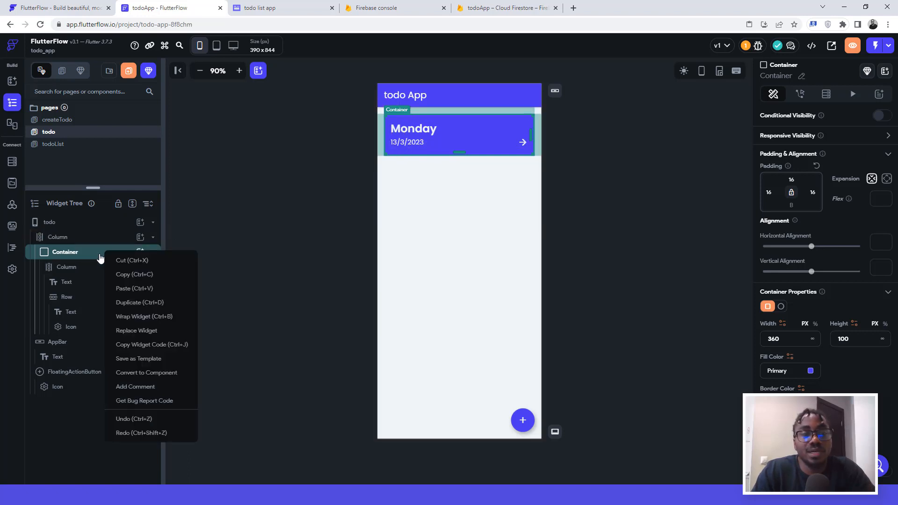
click(143, 316)
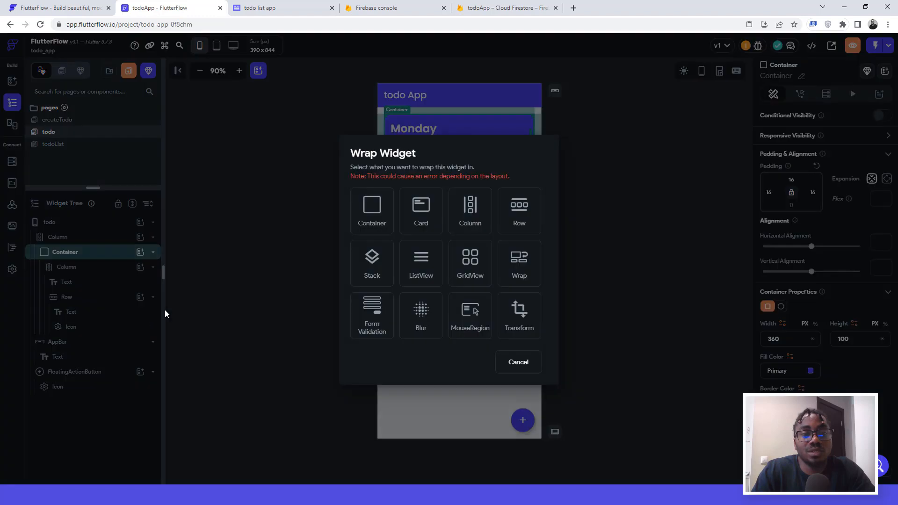
click(419, 267)
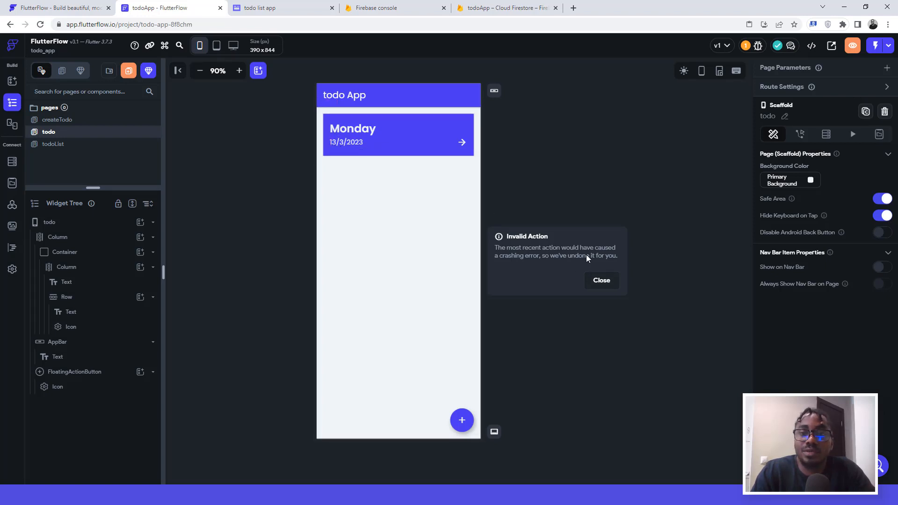
click(602, 281)
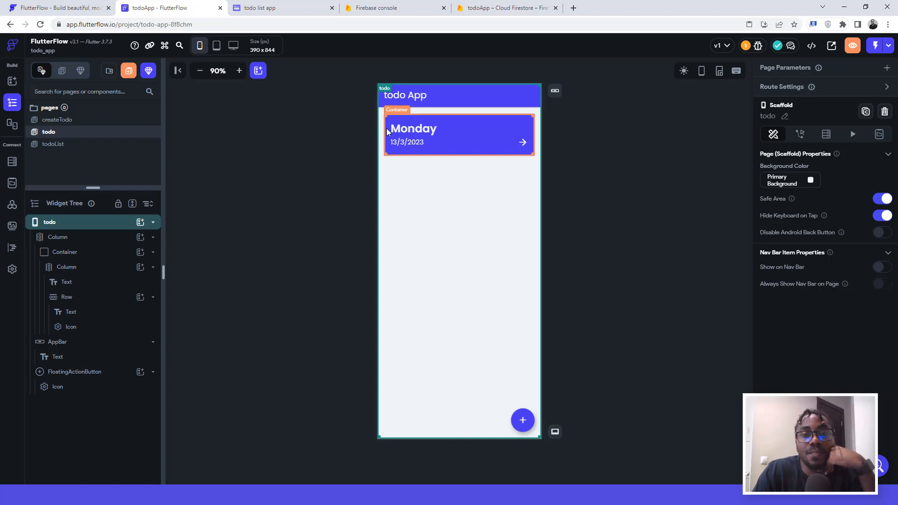
Step: Add a ListView child to the page's main Column, found by searching 'list'
click(386, 128)
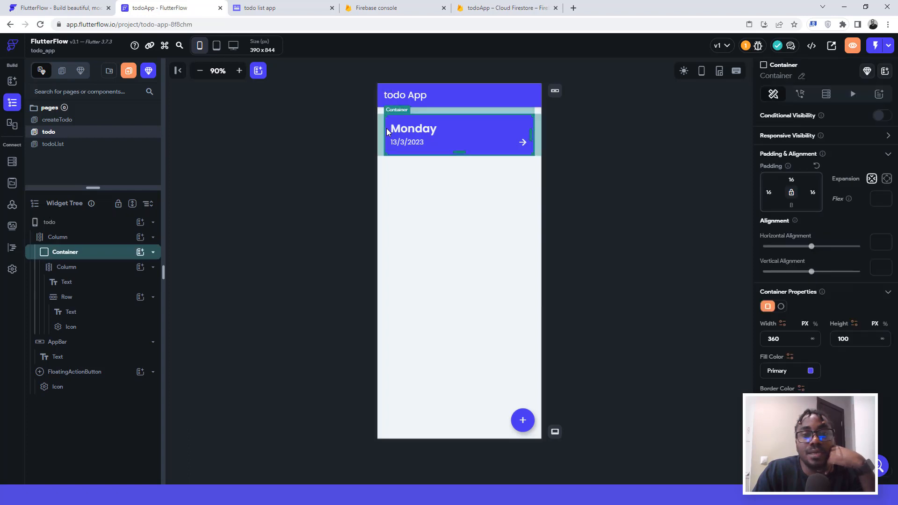
click(387, 182)
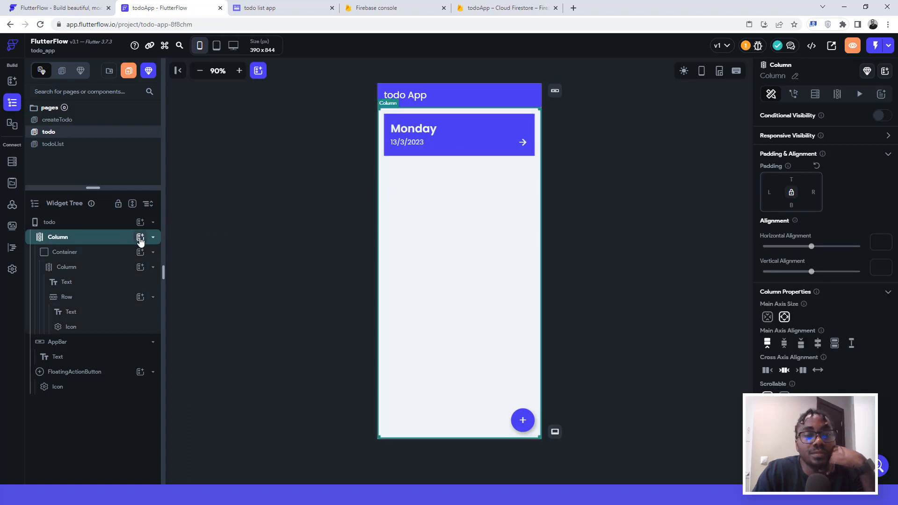
click(139, 239)
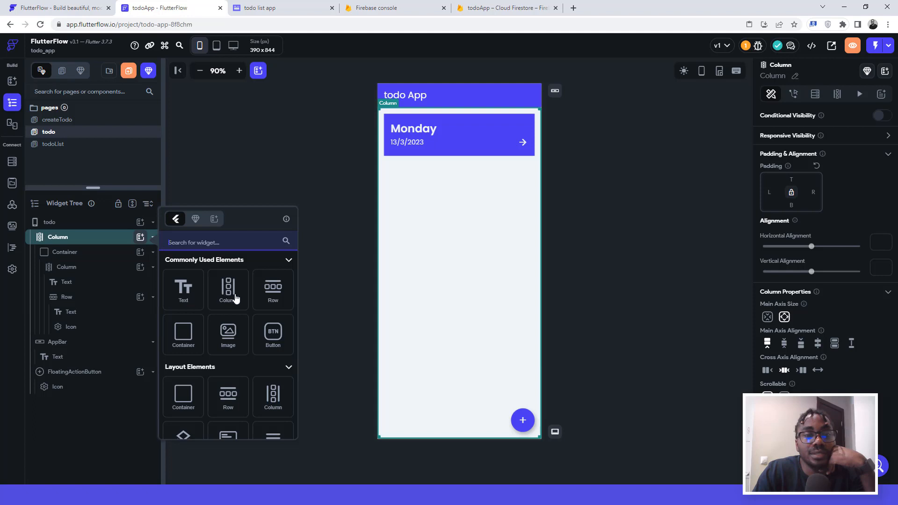
click(209, 243)
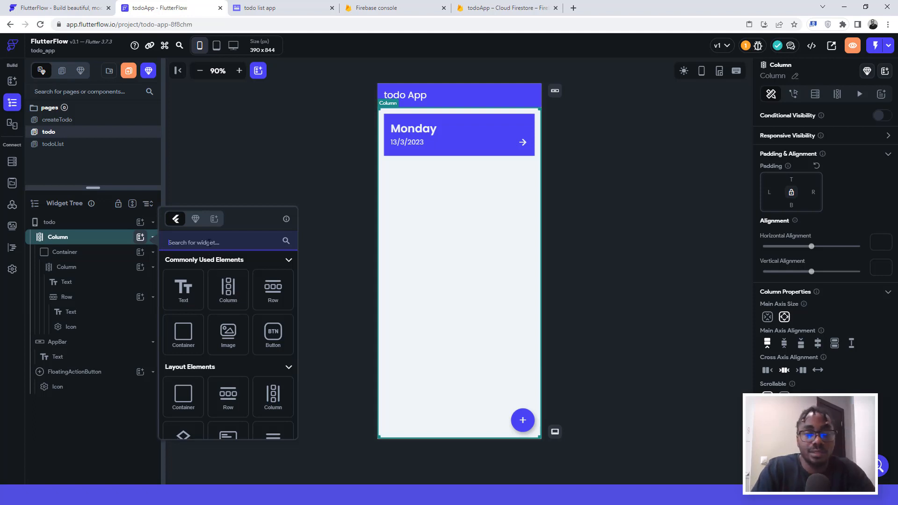
text(list)
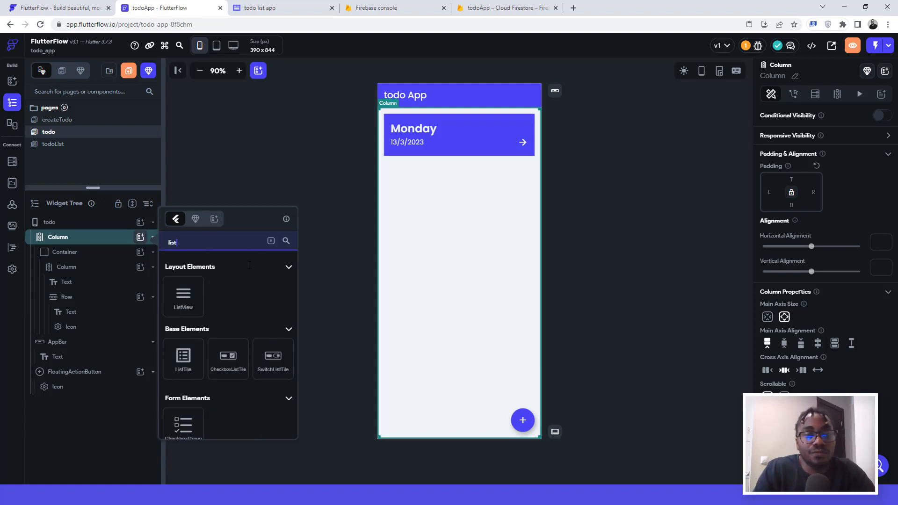
click(183, 300)
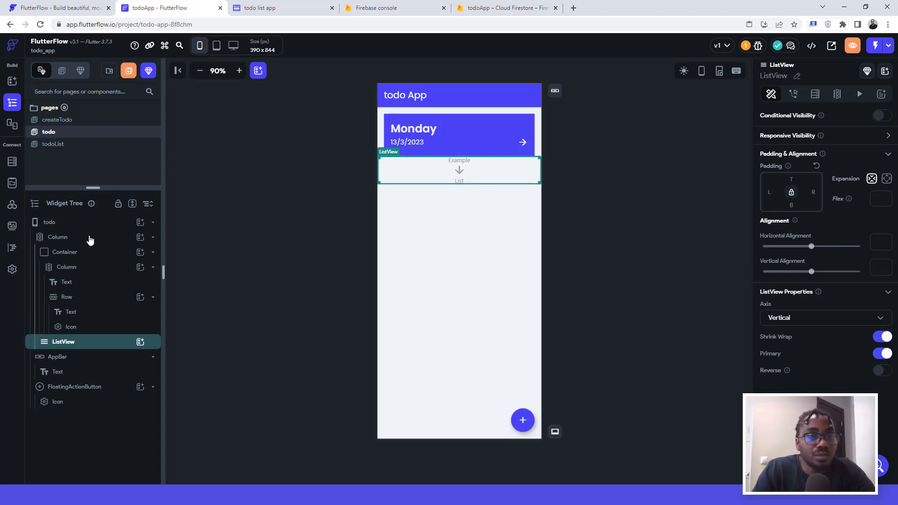
click(389, 118)
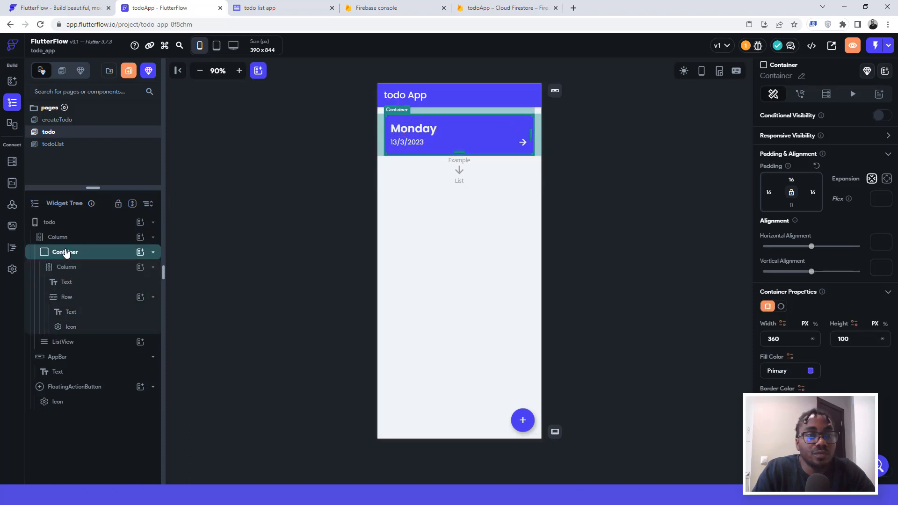
Step: Nest the Monday card Container under the ListView in the Widget Tree and check the result
drag(66, 253, 68, 343)
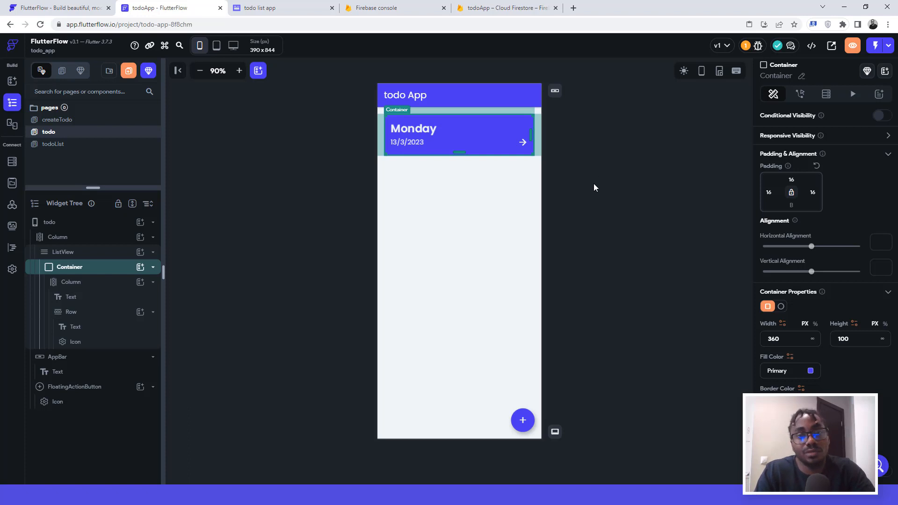
click(381, 146)
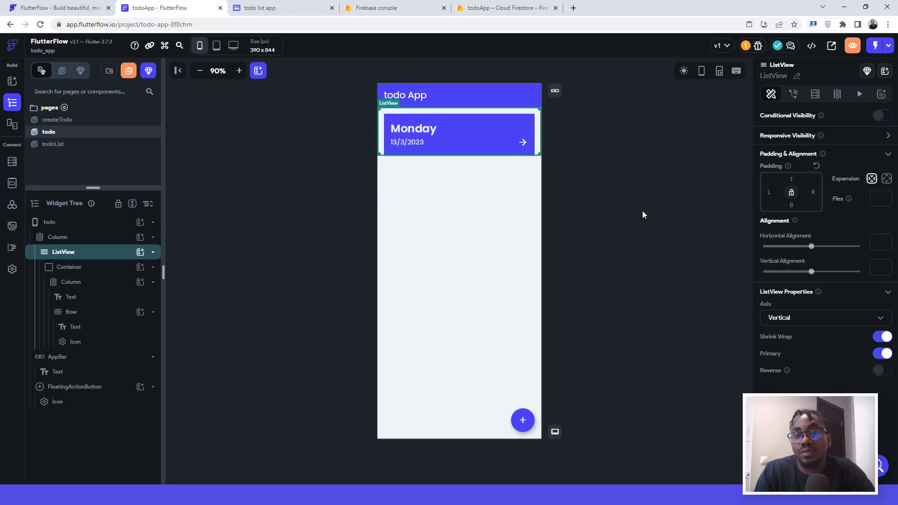
click(437, 116)
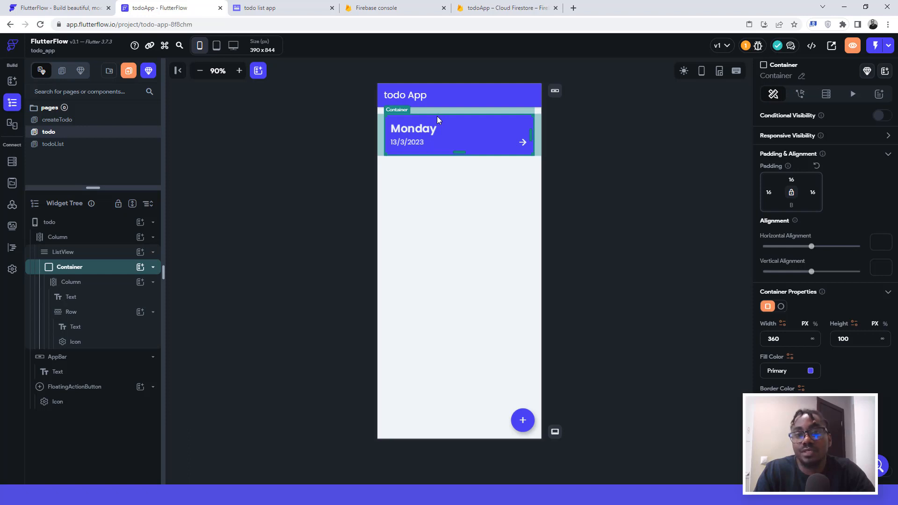
click(591, 134)
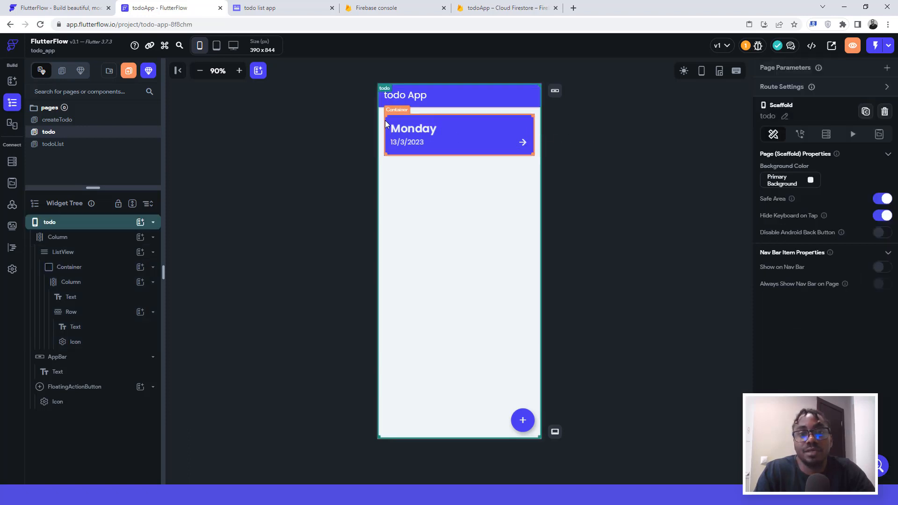
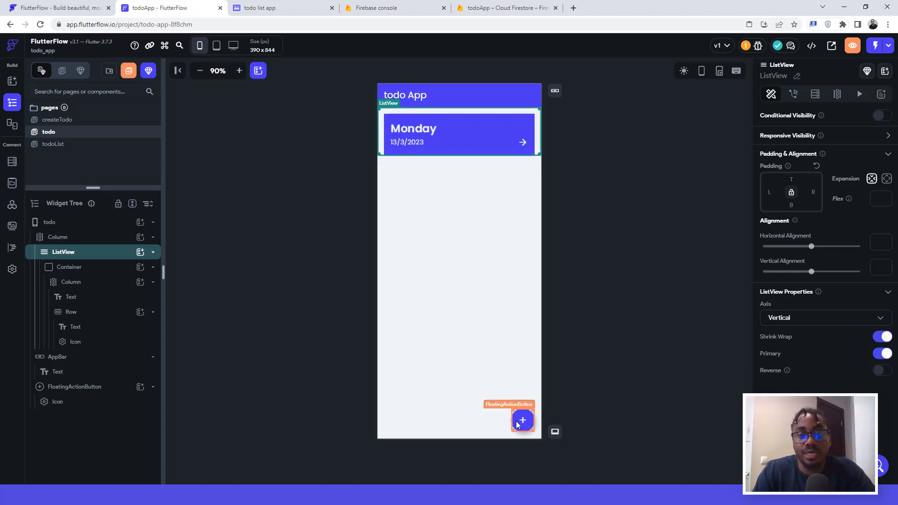
Step: Give the todo page's floating add button an On Tap Navigate To action targeting CreateTodo
click(517, 424)
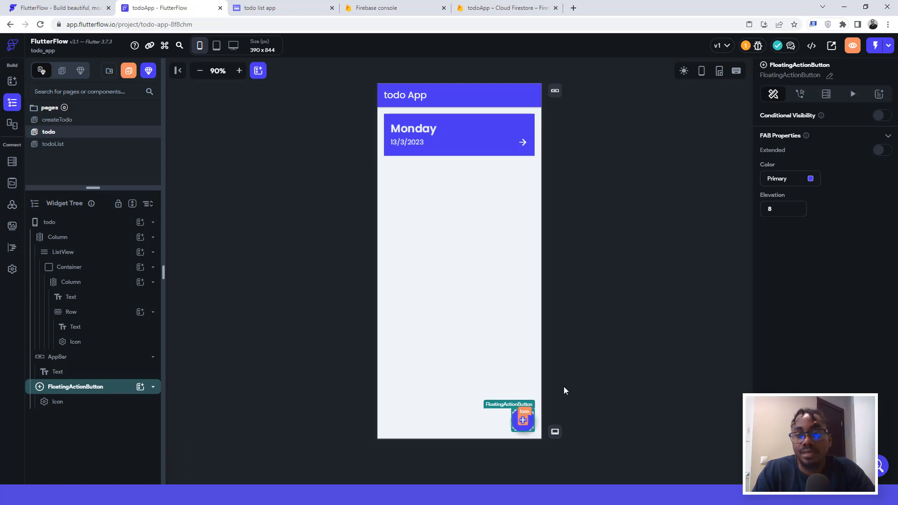
click(801, 95)
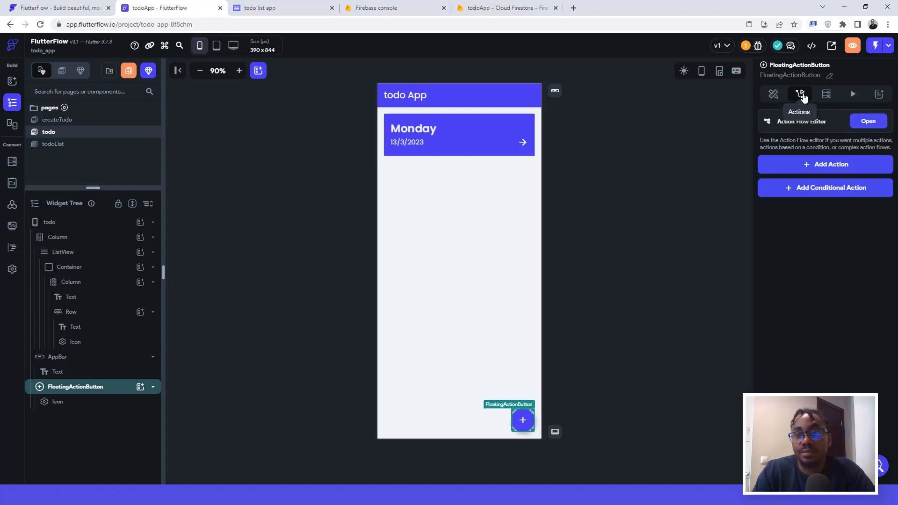
click(822, 167)
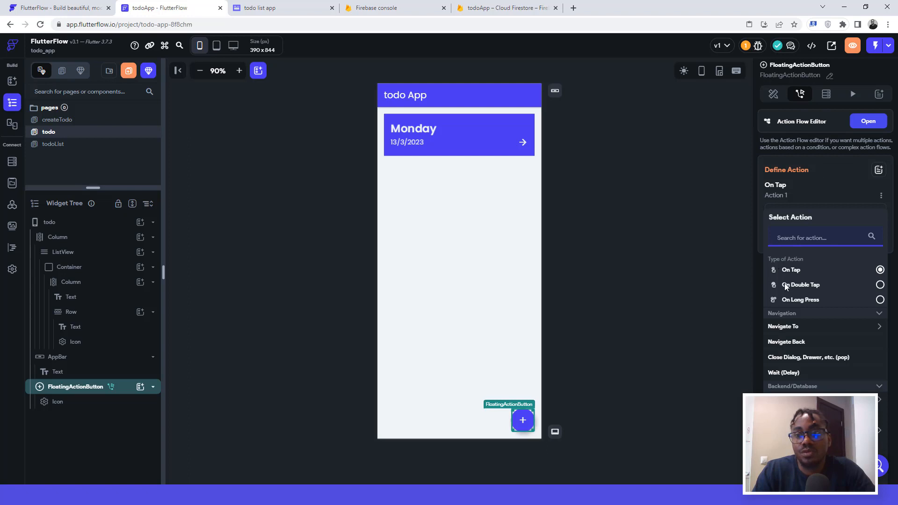
click(781, 328)
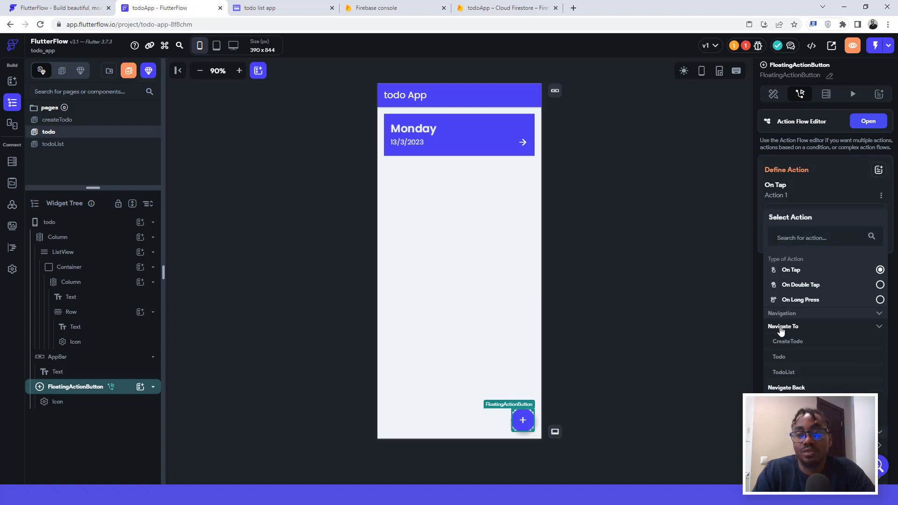
click(780, 345)
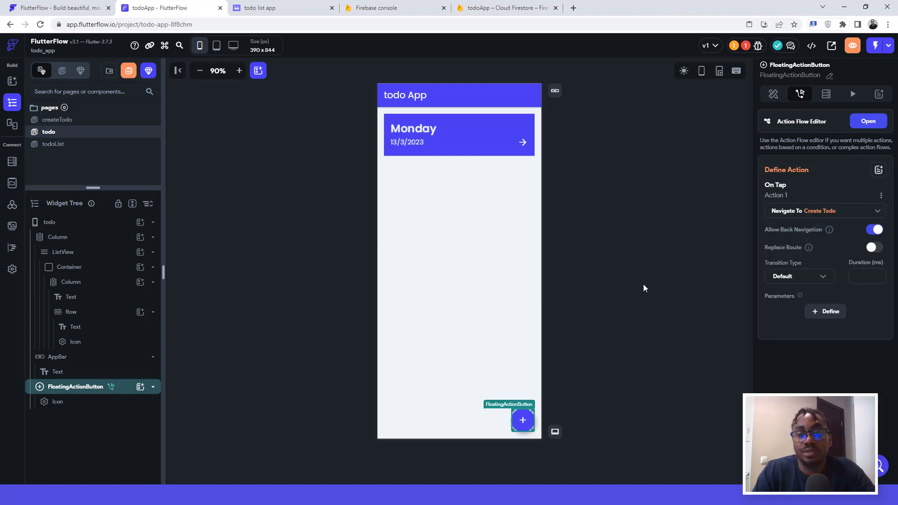
click(644, 284)
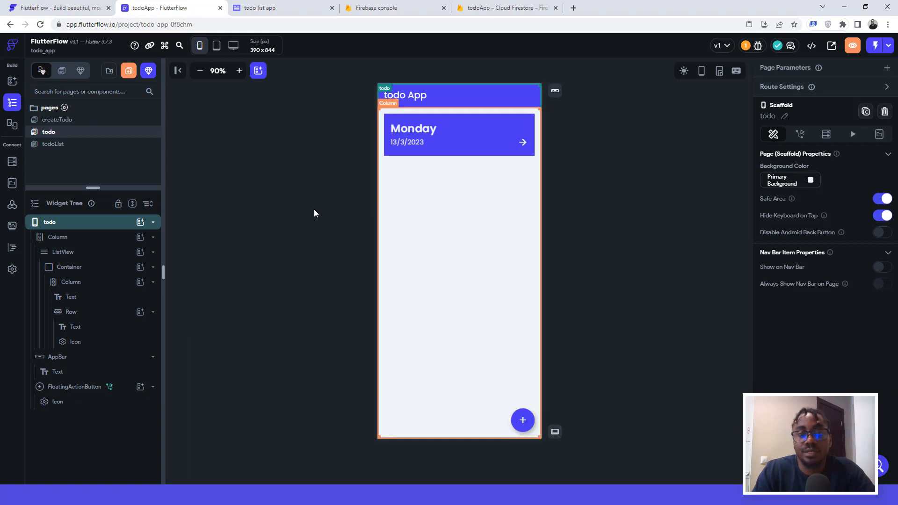
Step: Open the createTodo page and review its Create Todo button and Day, Date, Task 1–3 fields
click(66, 121)
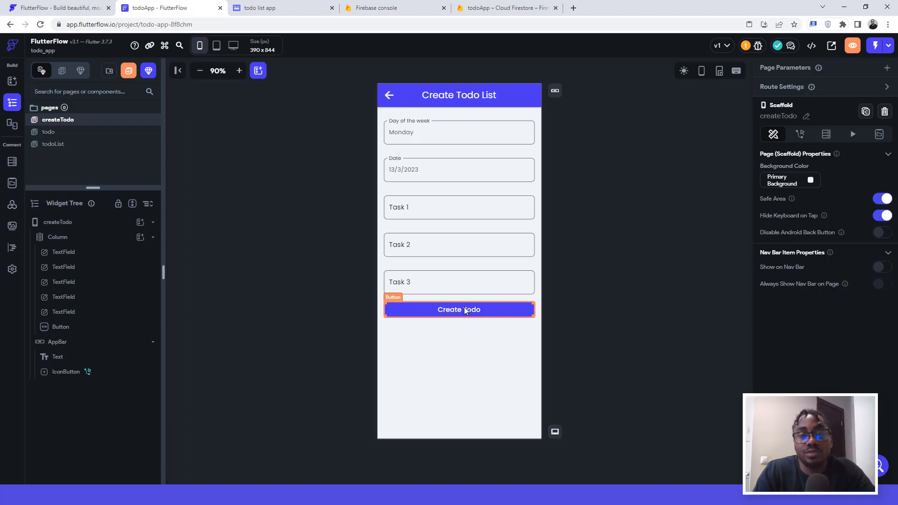
click(466, 312)
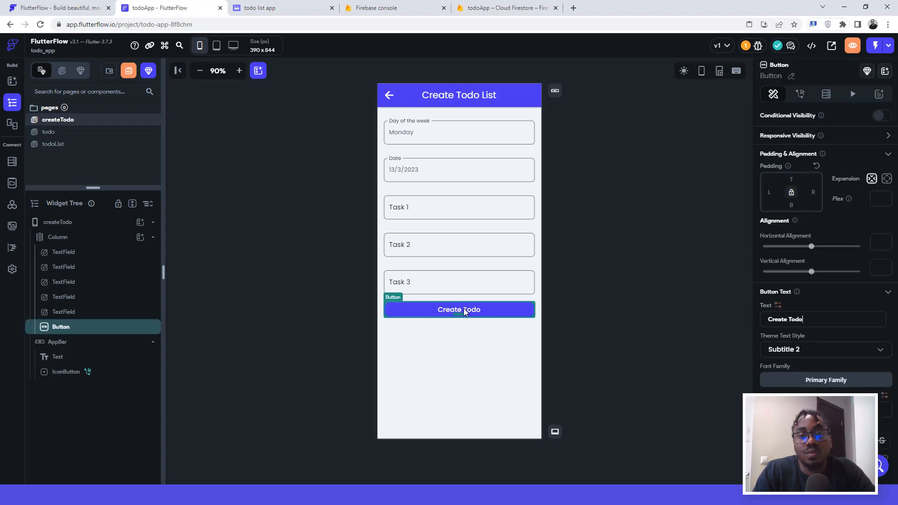
click(417, 135)
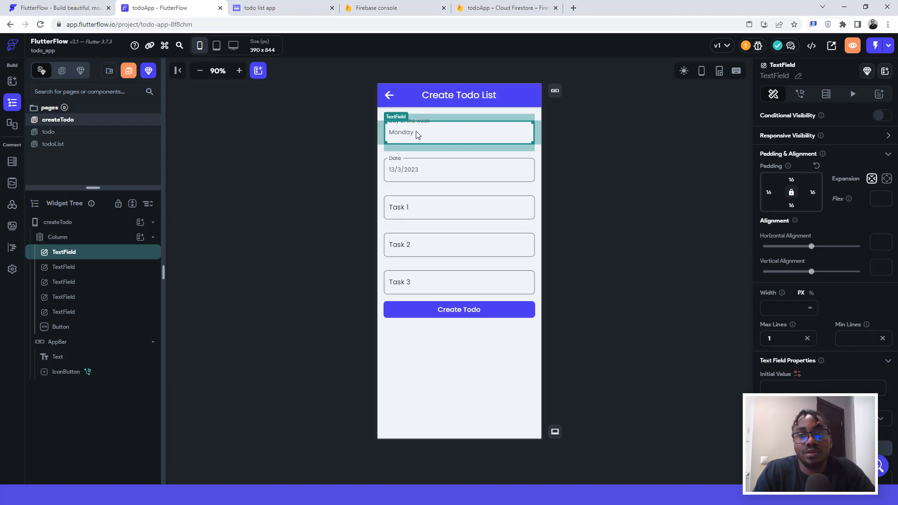
click(408, 172)
click(410, 202)
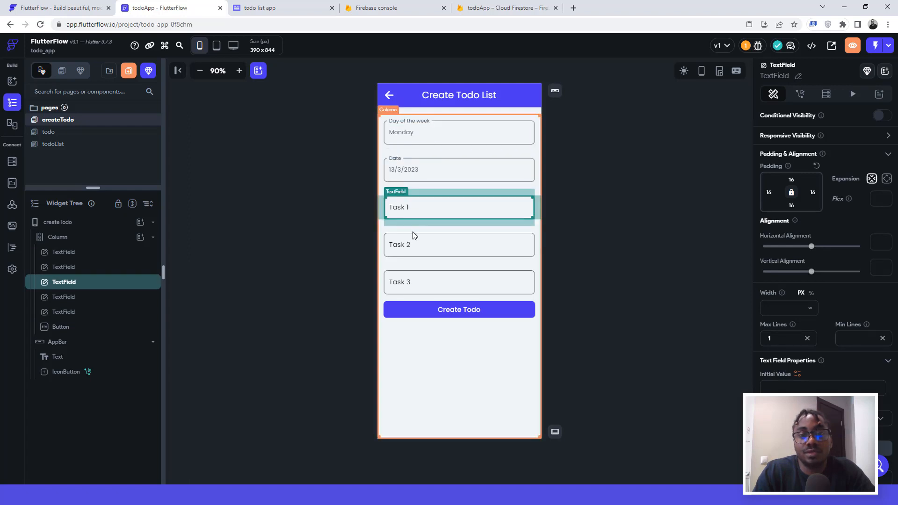
click(414, 237)
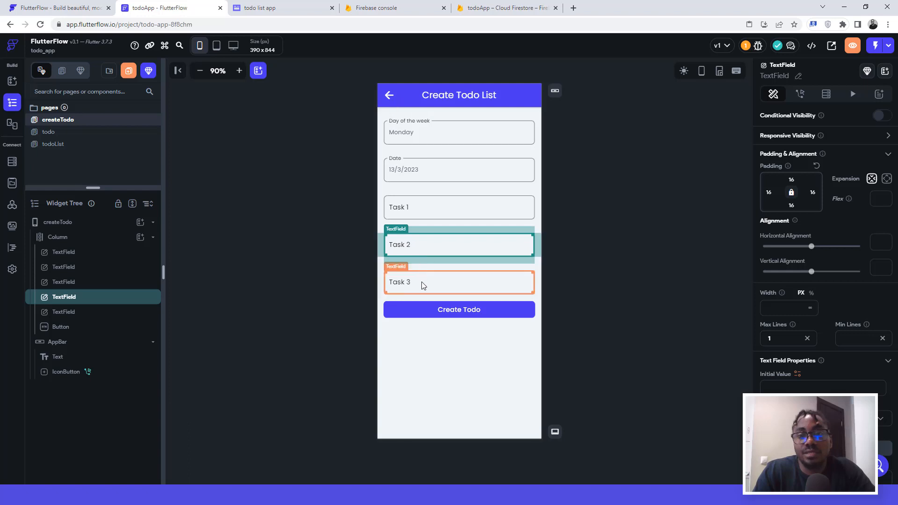
click(423, 284)
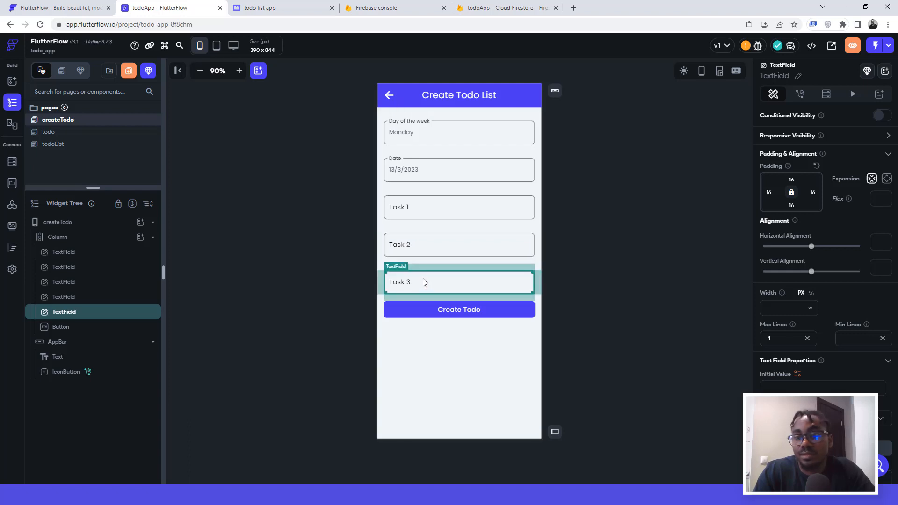
Step: Check the Task 3 field's context options, then open the Create Todo button's action settings
right_click(85, 315)
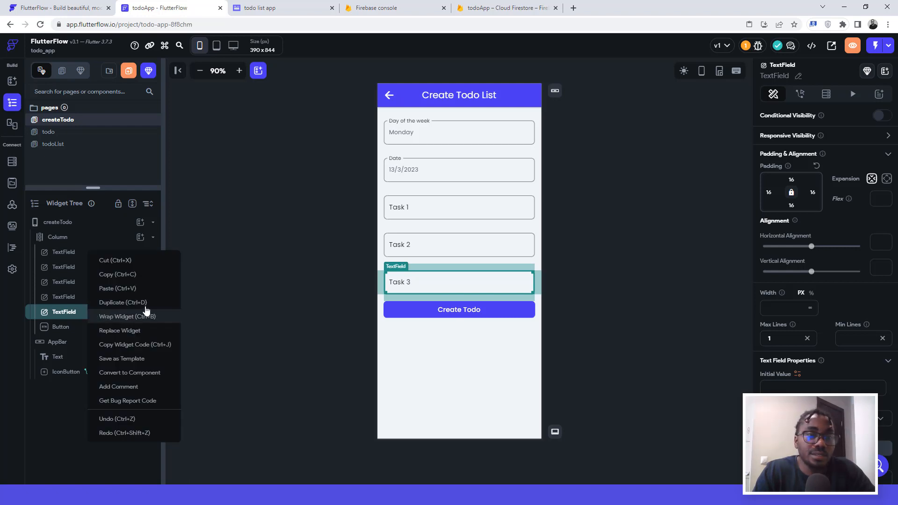
click(308, 227)
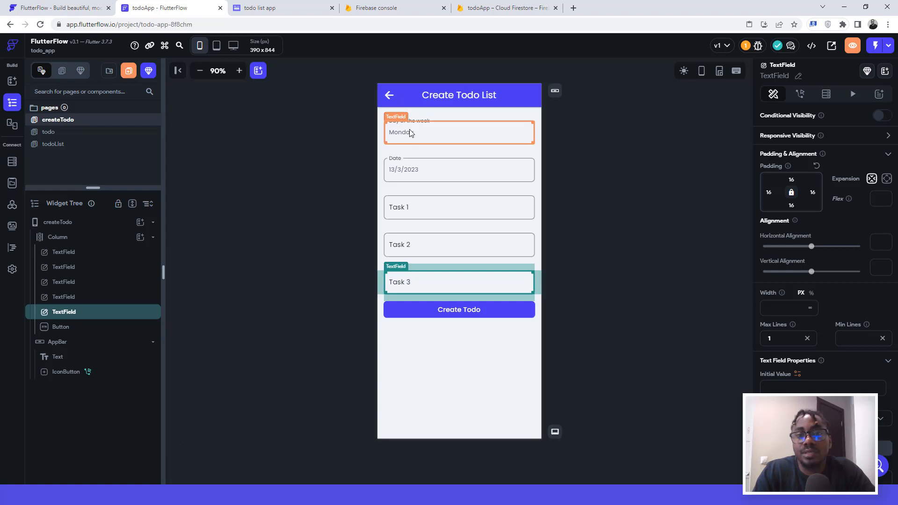
click(472, 312)
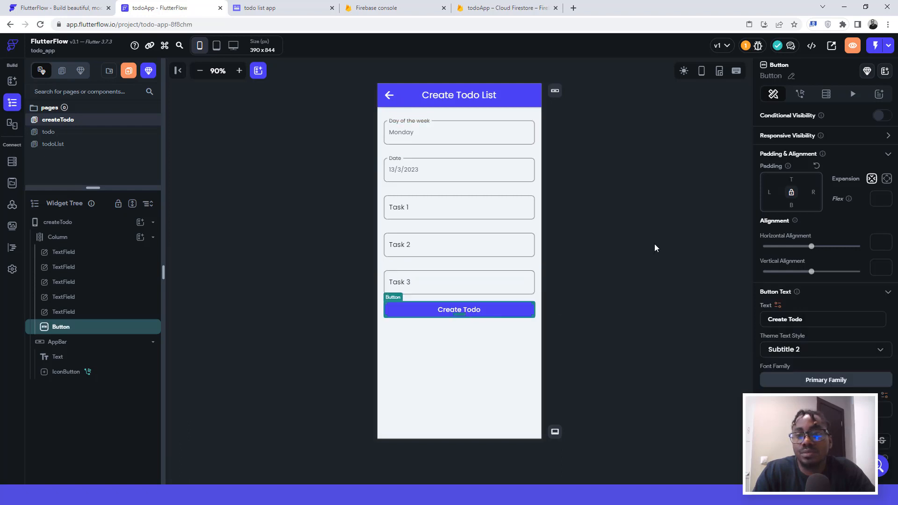
click(800, 94)
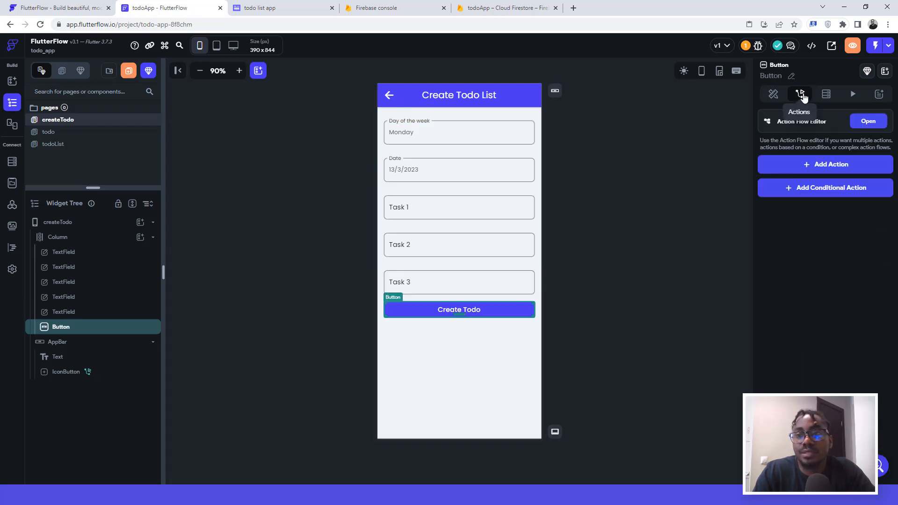
Step: Add a Backend/Database Create Document action on the todo collection, with a day field
click(822, 166)
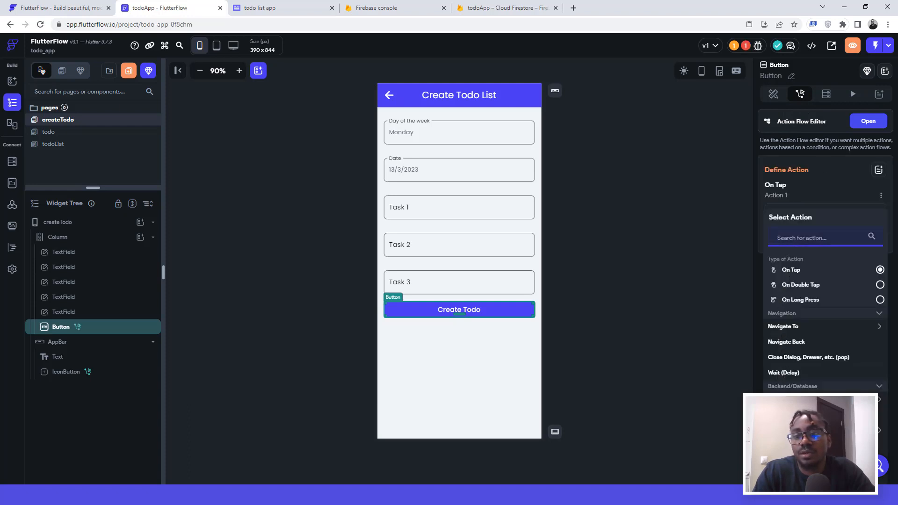
click(801, 399)
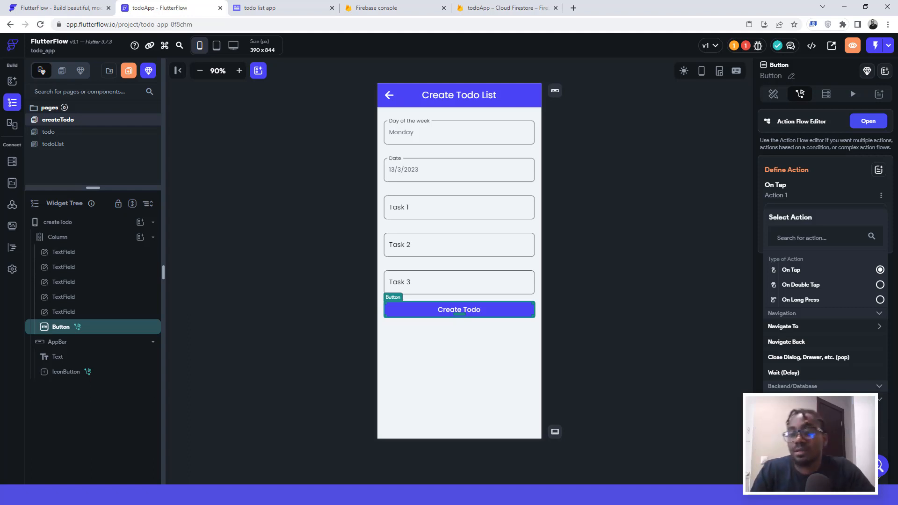
click(790, 412)
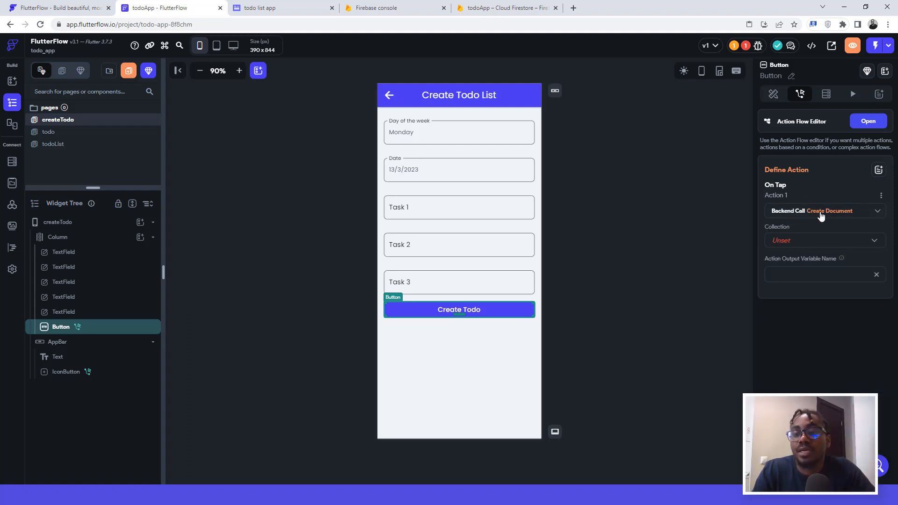
click(781, 241)
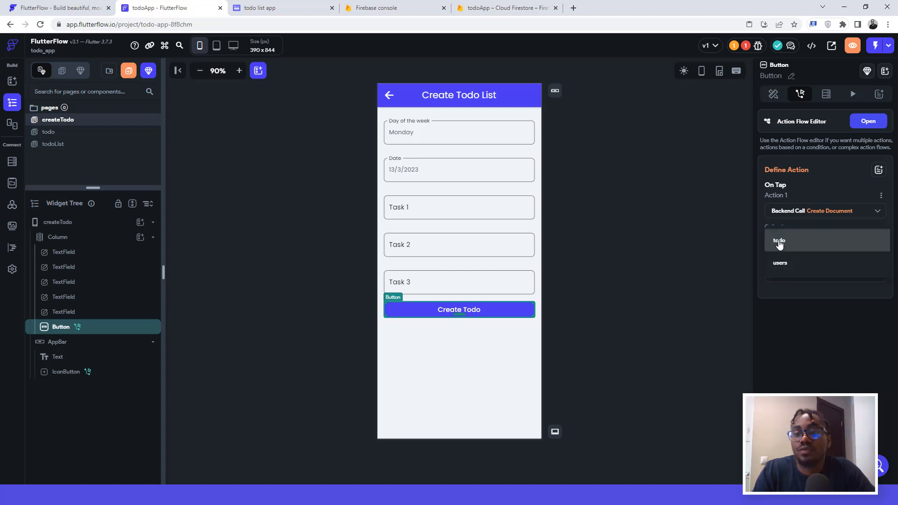
click(779, 241)
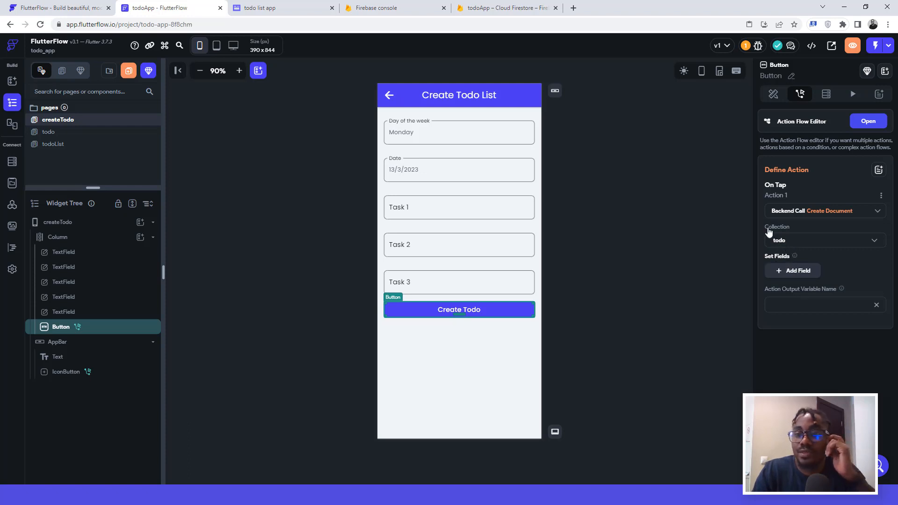
click(788, 273)
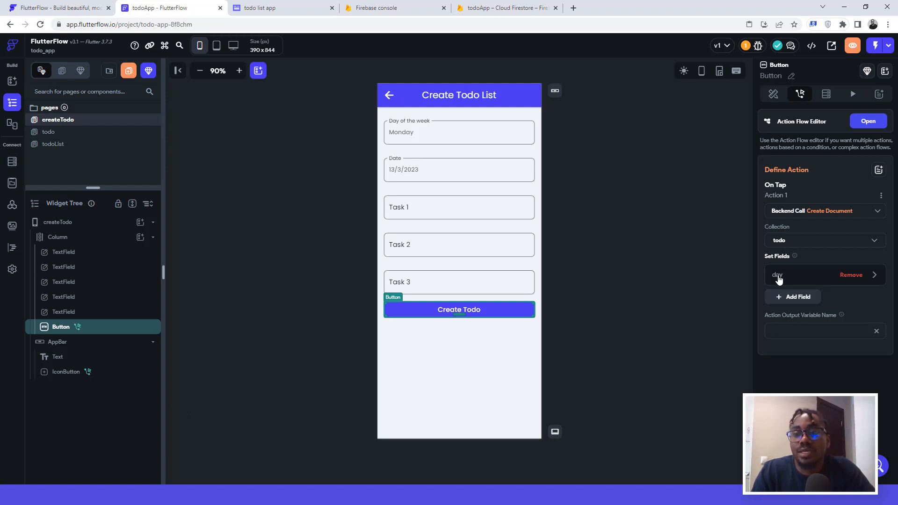
click(778, 277)
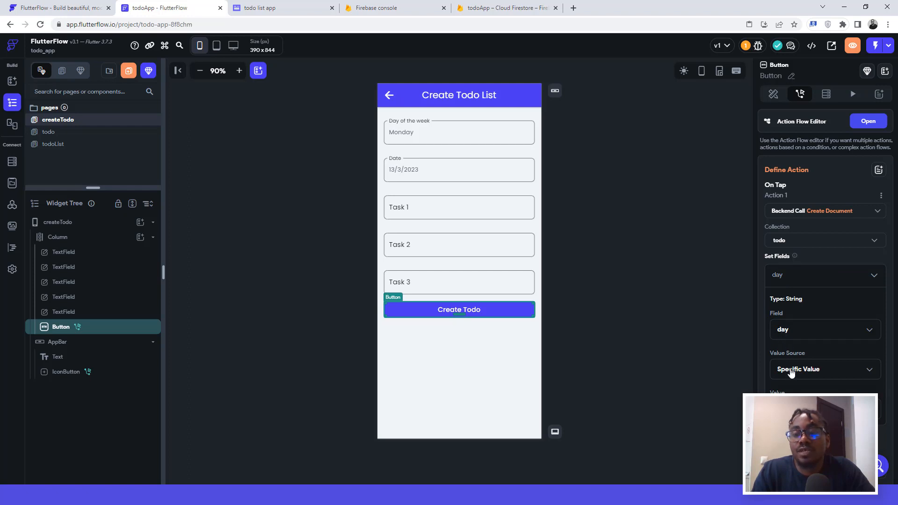
Step: Set day's value from the Day of the week text field, then add a date field
scroll(791, 371, down, 1)
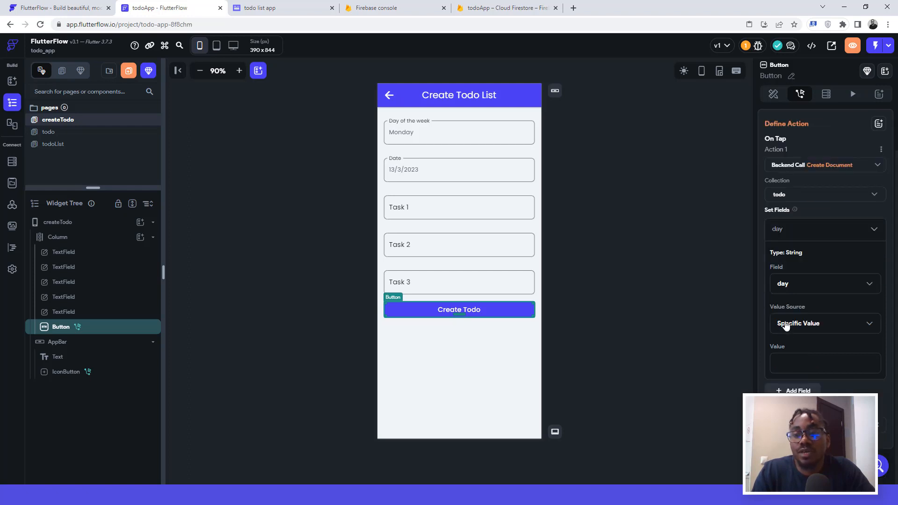
click(786, 326)
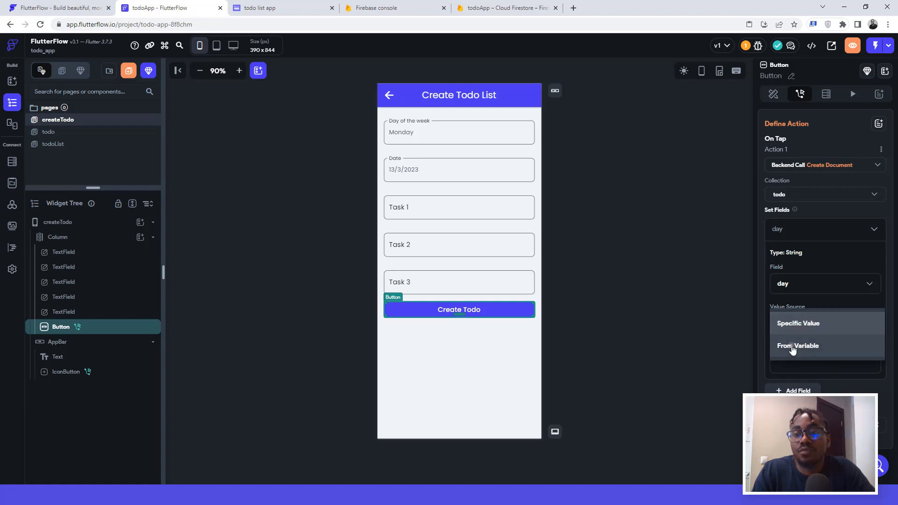
click(793, 349)
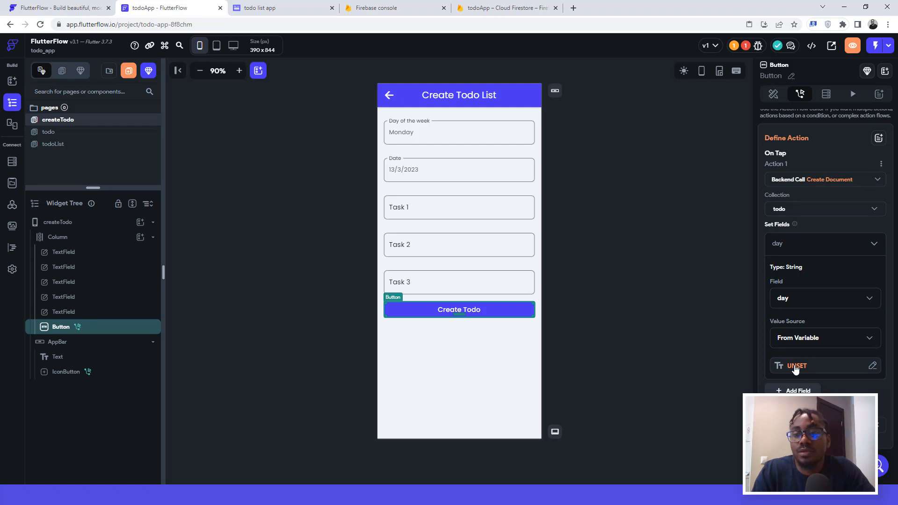
click(795, 367)
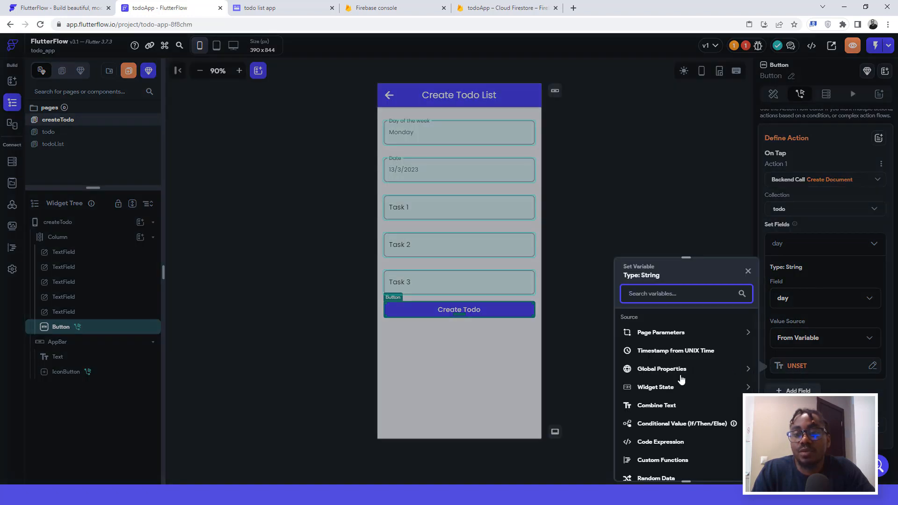
click(651, 389)
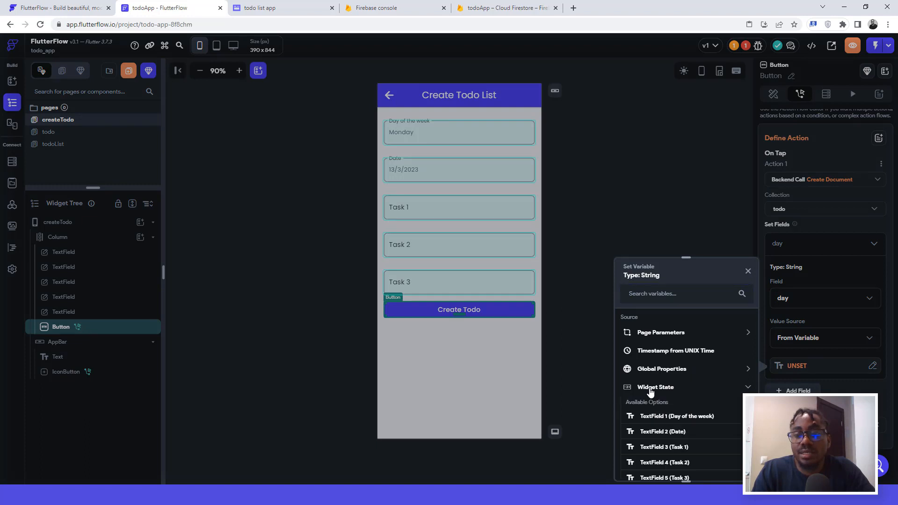
click(653, 415)
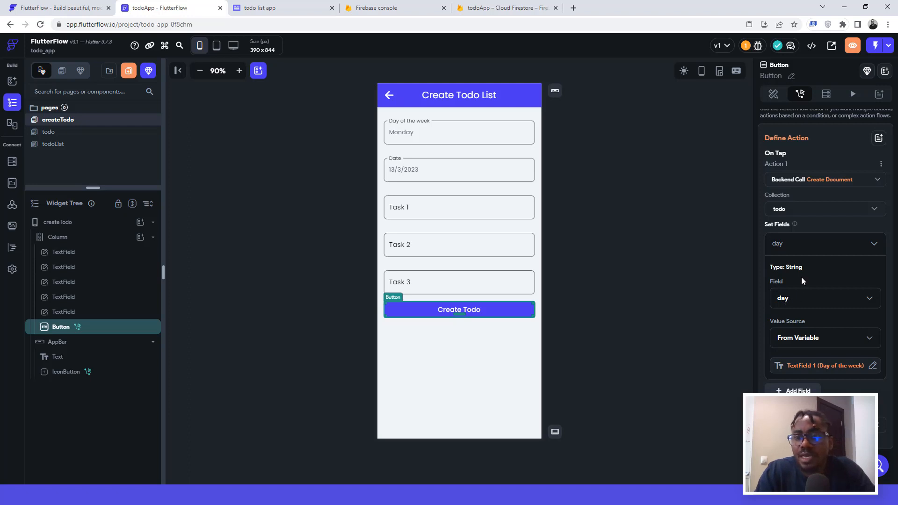
click(796, 391)
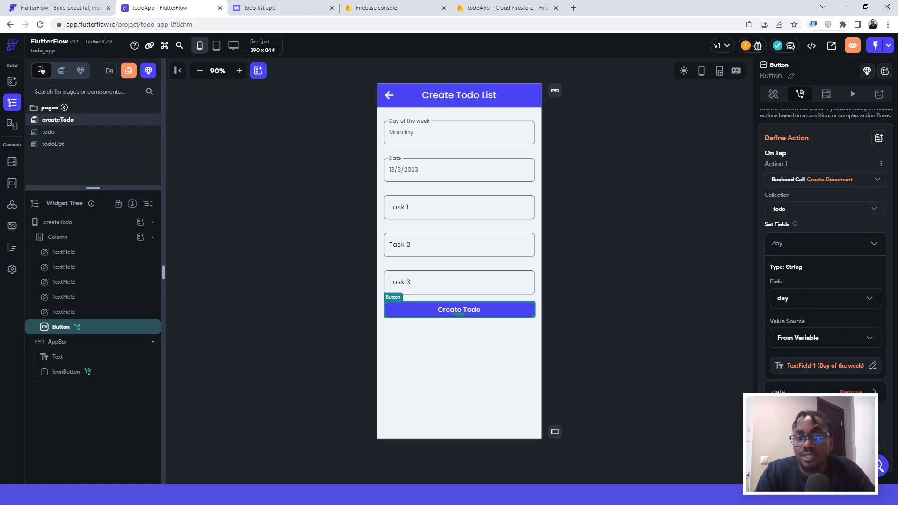
Step: Bind date to TextField 2 (Date) and task1 to TextField 3 (Task 1)
scroll(778, 390, down, 3)
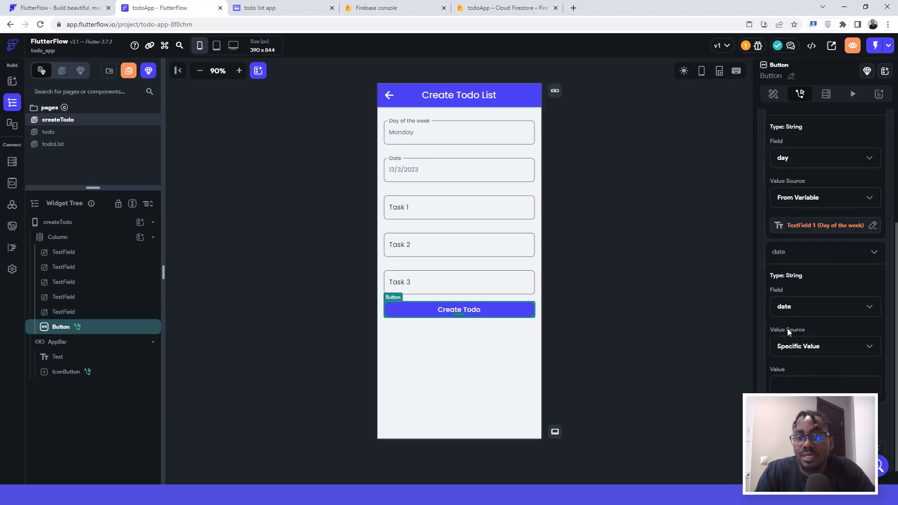
click(786, 347)
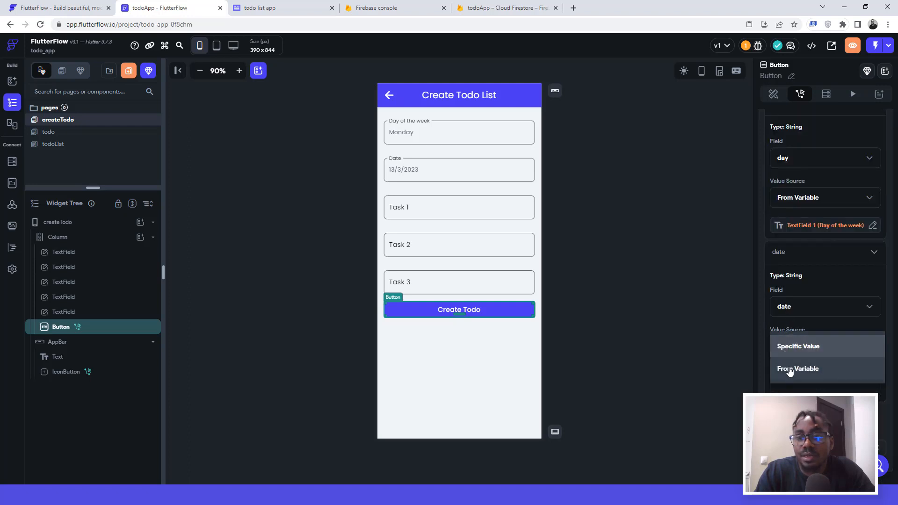
click(790, 371)
click(784, 374)
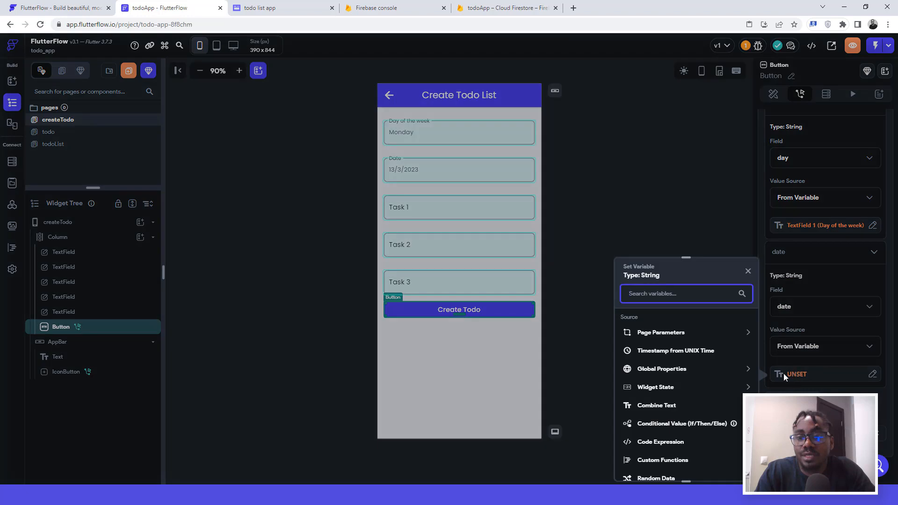
click(657, 390)
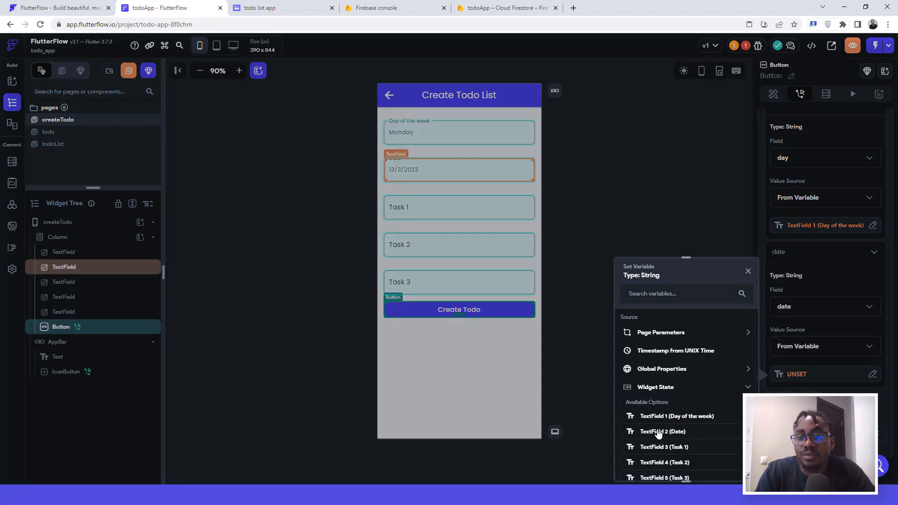
click(658, 432)
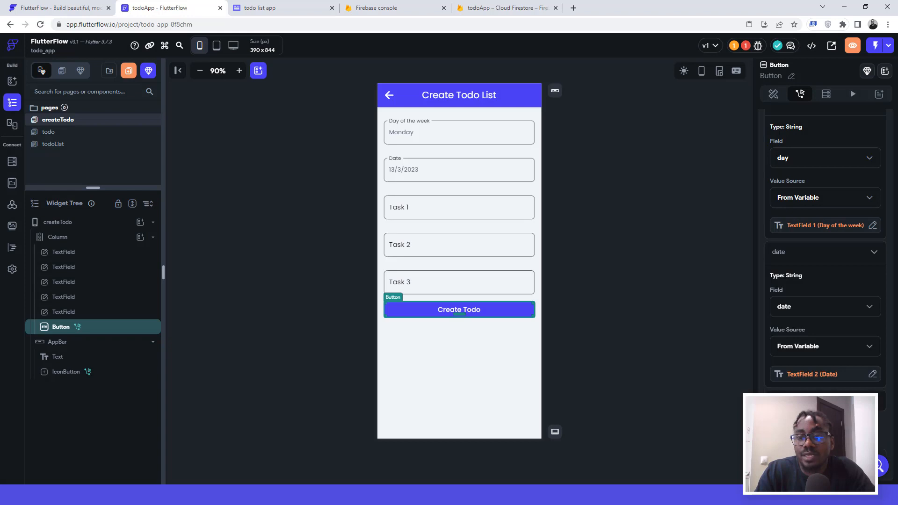
scroll(794, 377, down, 1)
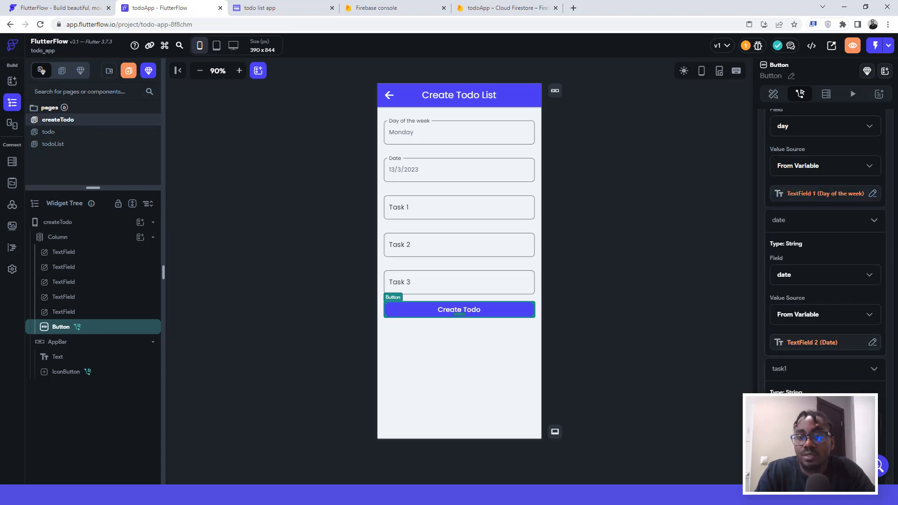
scroll(825, 252, down, 1)
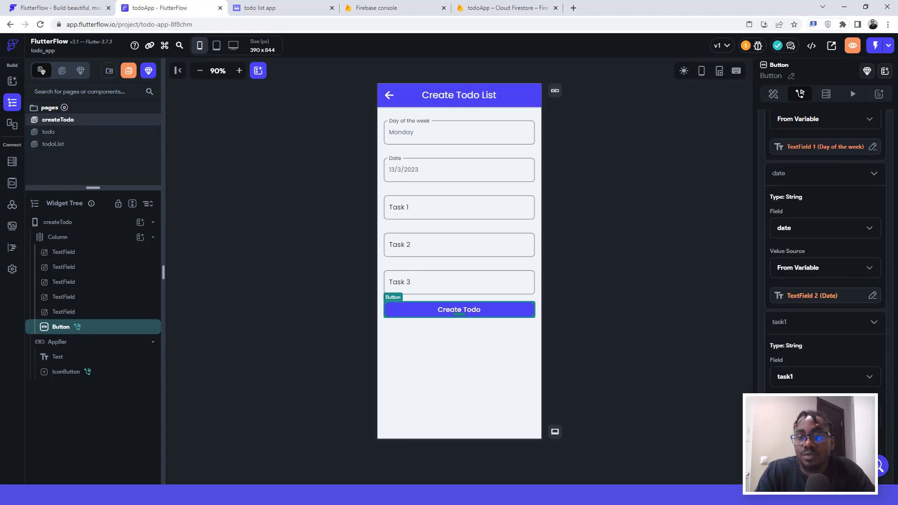
scroll(789, 387, down, 2)
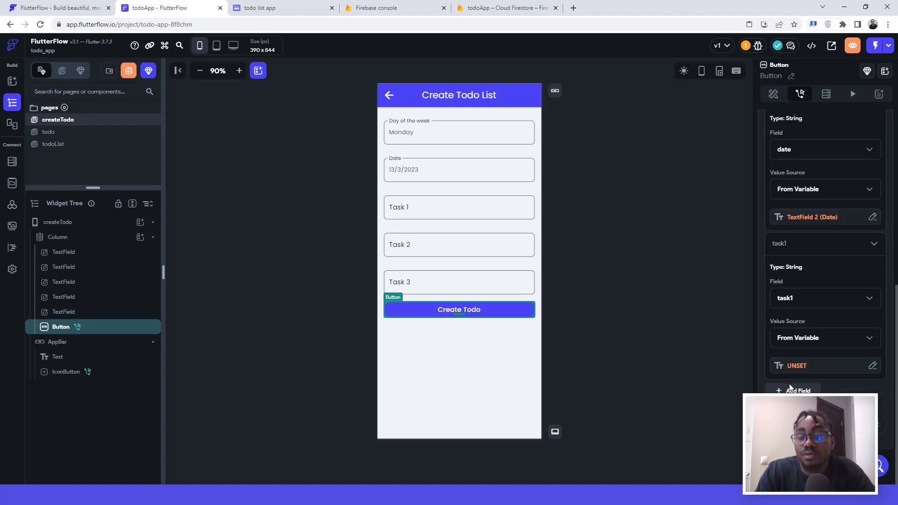
click(795, 367)
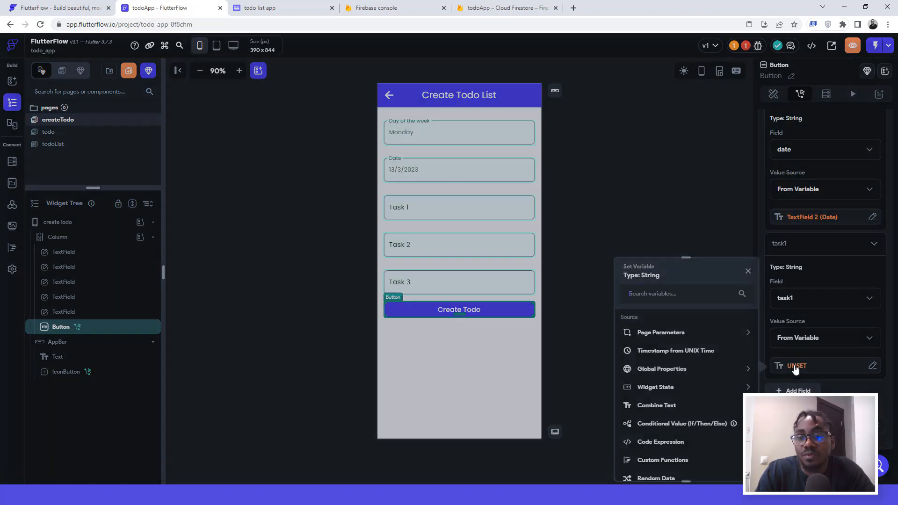
click(656, 388)
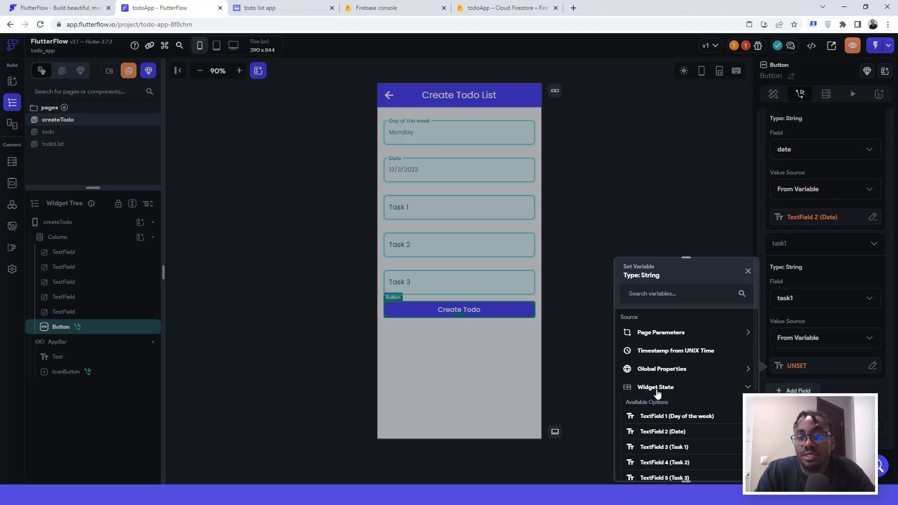
click(659, 447)
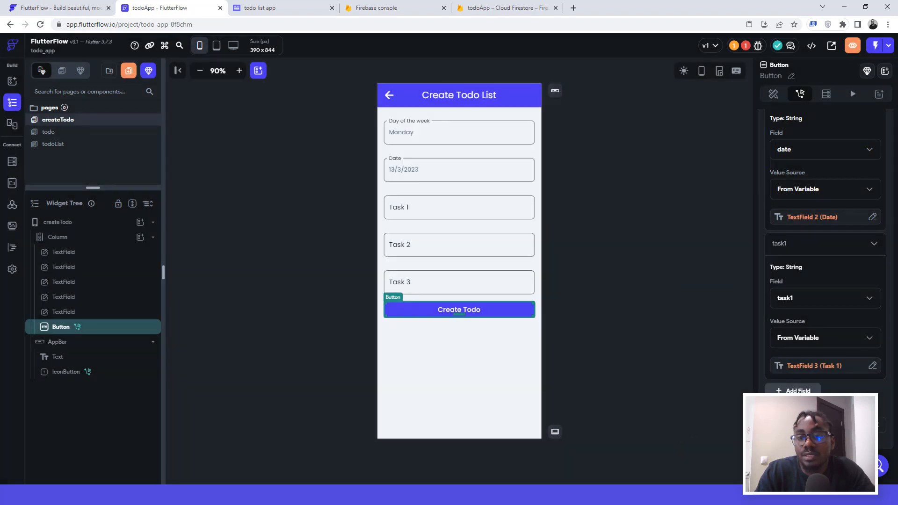
Step: Add task2 and task3 fields bound to TextField 4 (Task 2) and TextField 5 (Task 3)
scroll(779, 383, down, 1)
click(779, 369)
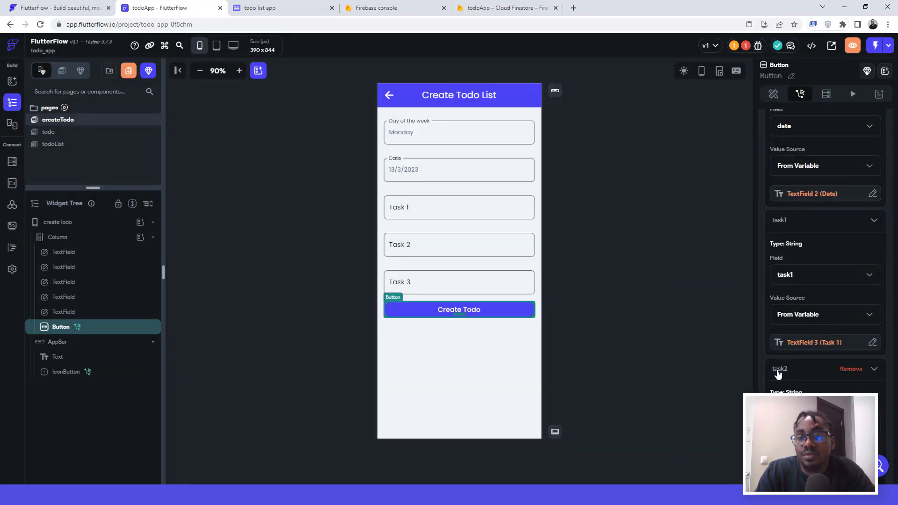
scroll(778, 372, down, 3)
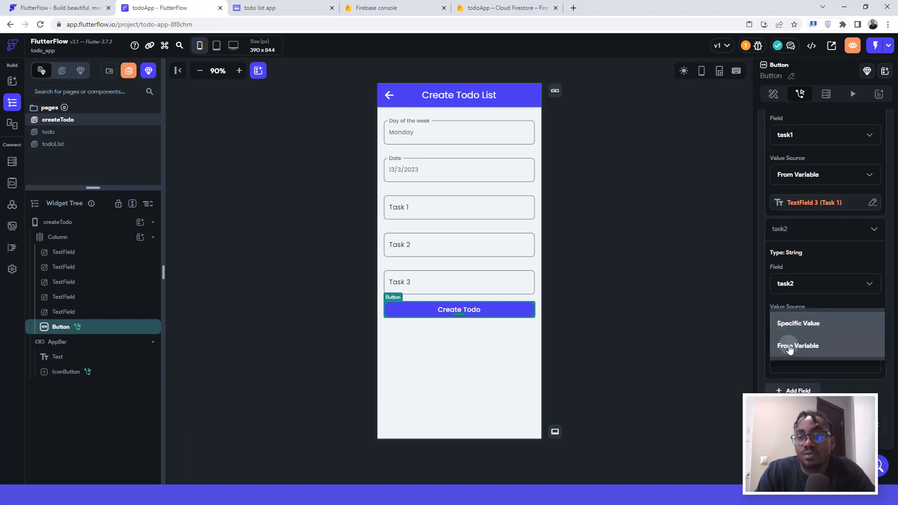
click(790, 347)
click(792, 366)
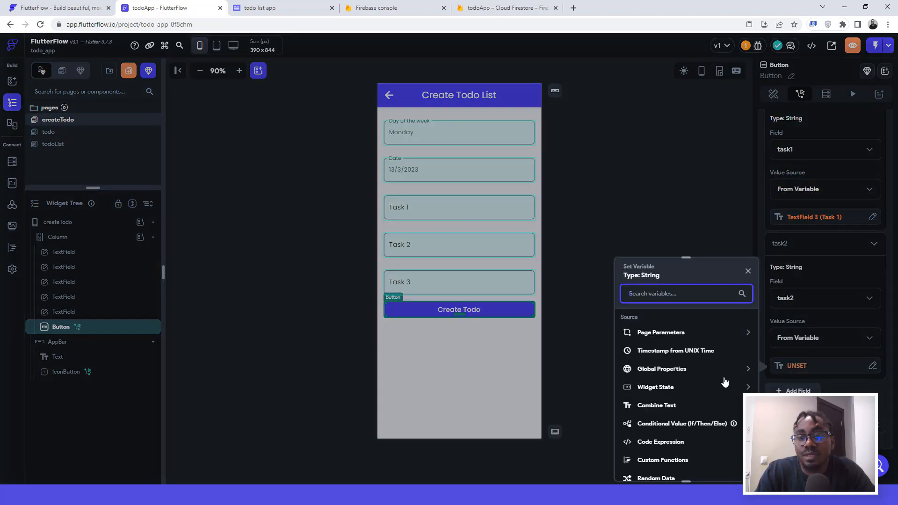
click(657, 387)
scroll(661, 402, down, 3)
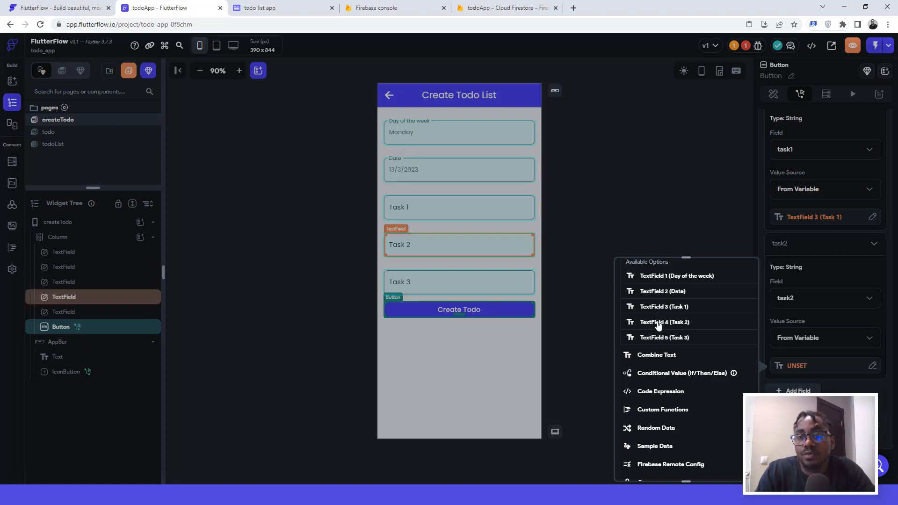
click(658, 323)
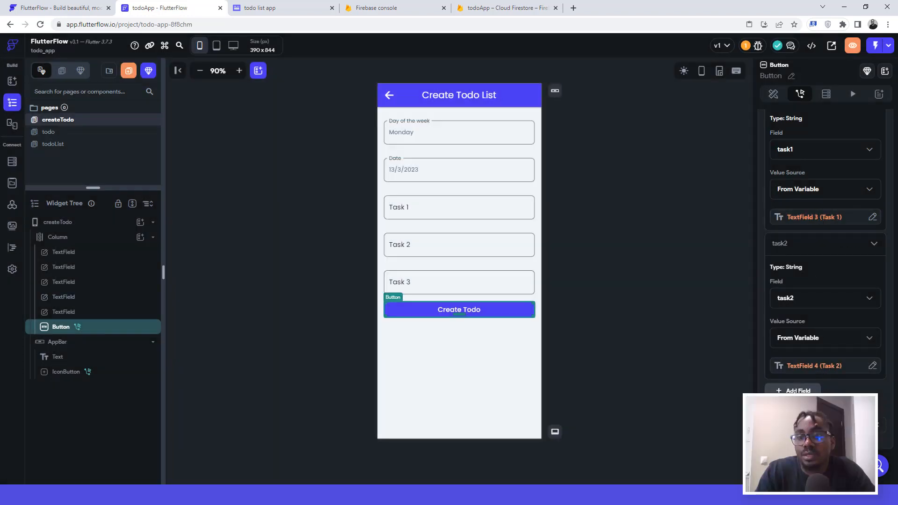
click(794, 391)
scroll(781, 391, down, 3)
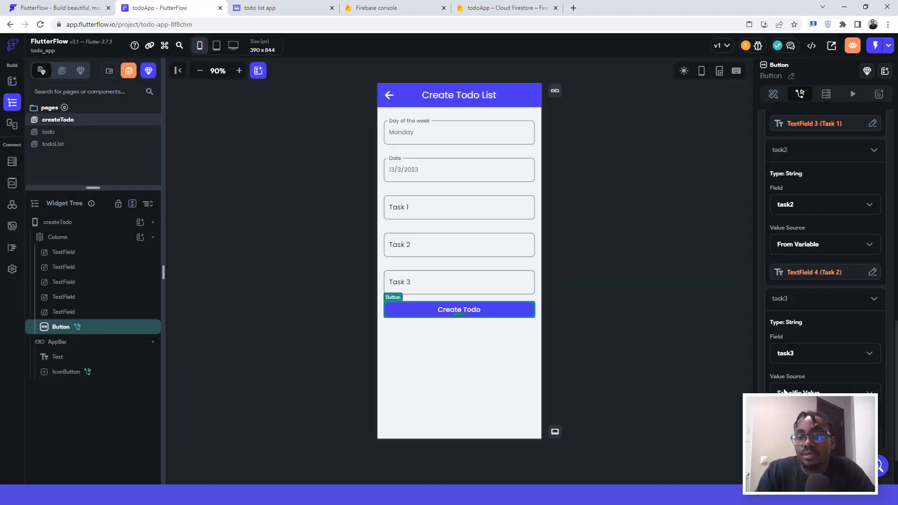
click(797, 347)
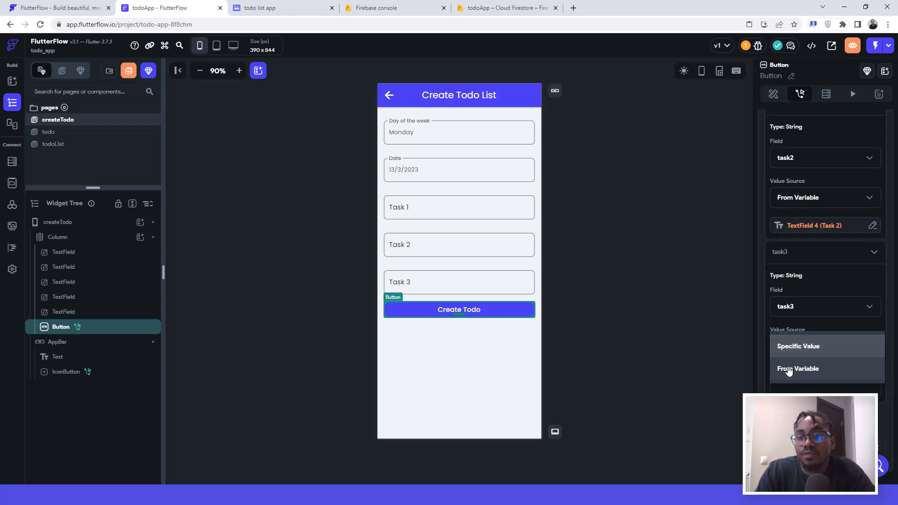
click(790, 368)
click(791, 375)
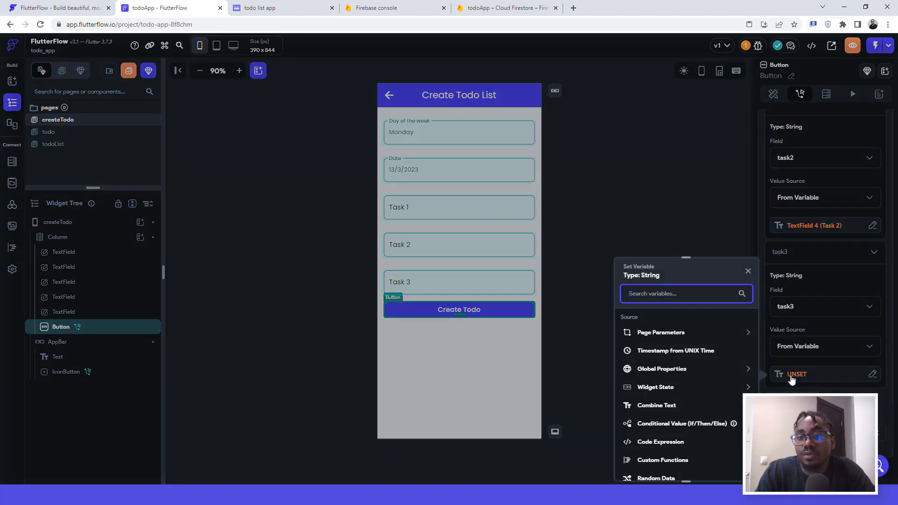
click(667, 388)
scroll(681, 417, down, 1)
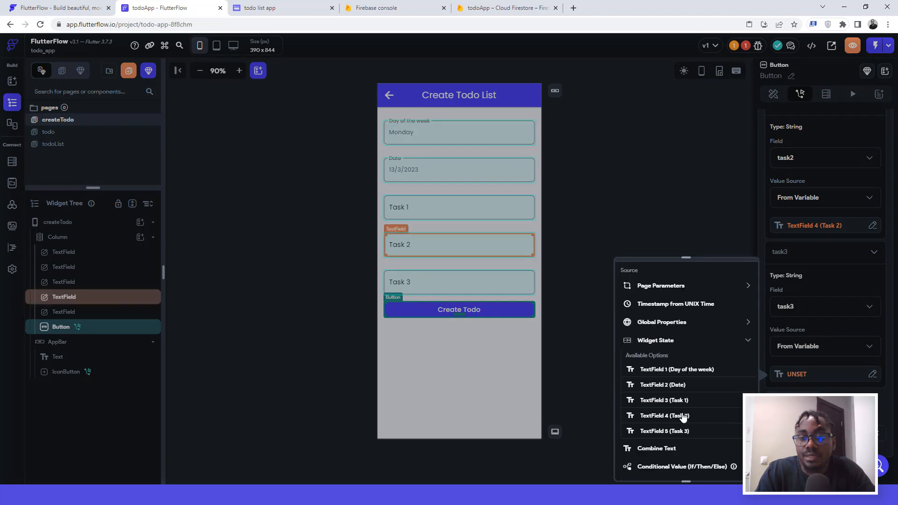
click(664, 431)
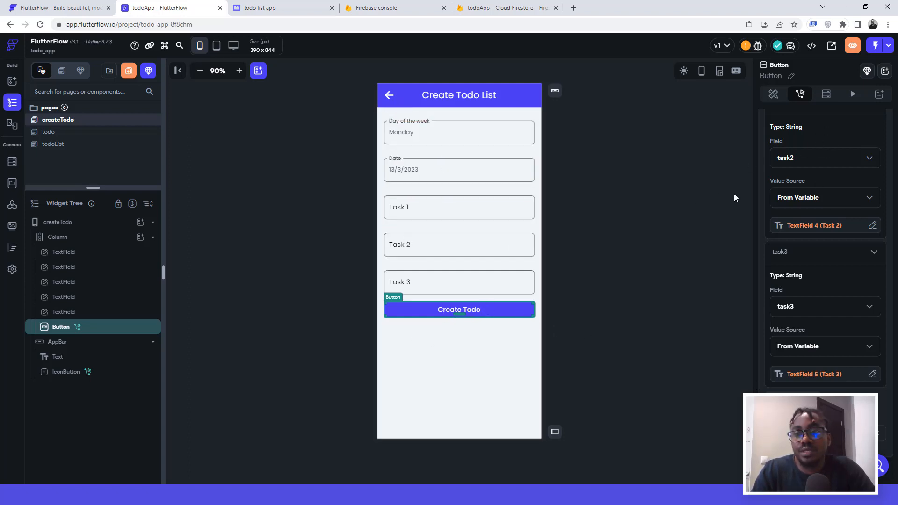
scroll(829, 200, up, 10)
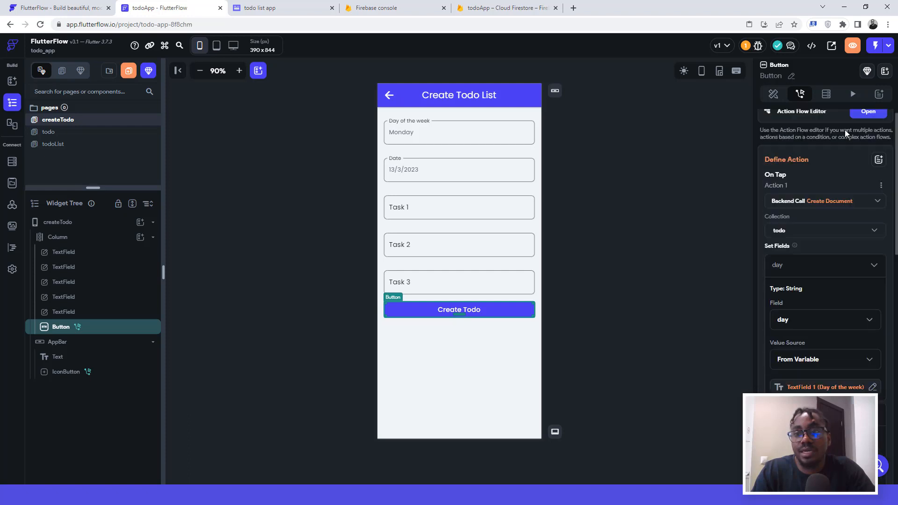
Step: In the Action Flow Editor, add a Show Snack Bar action after Create Document reading 'New Todo Created'
scroll(845, 130, up, 1)
click(865, 123)
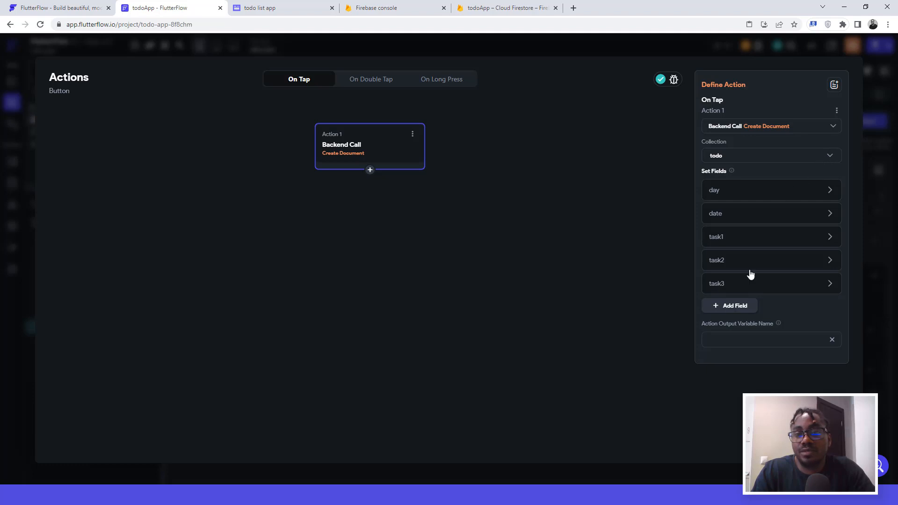
click(369, 171)
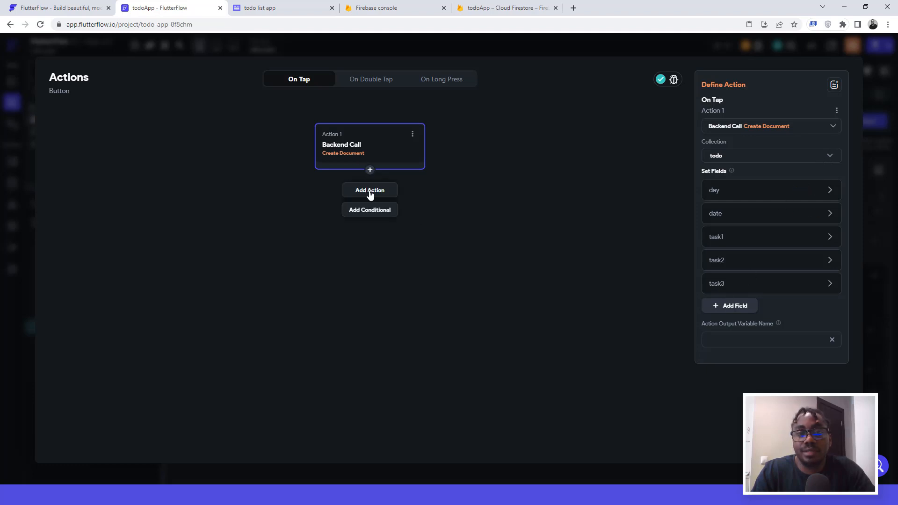
click(369, 190)
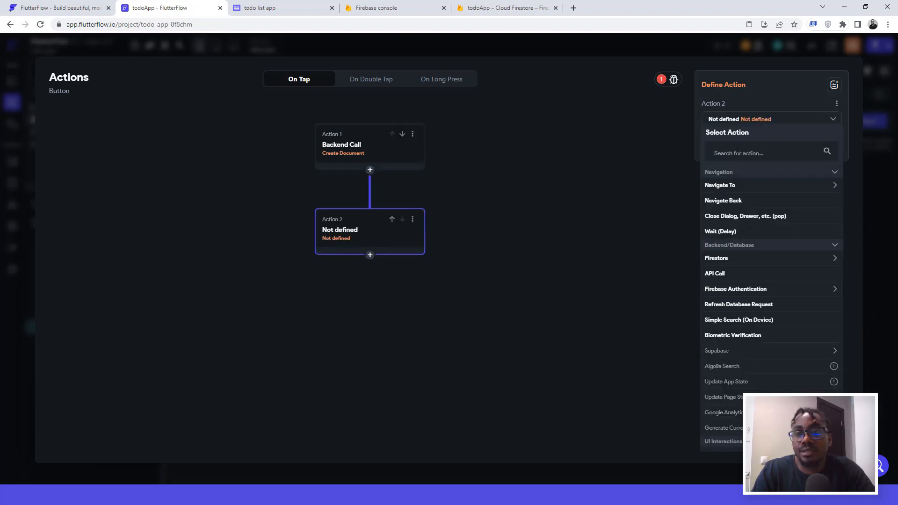
click(731, 153)
text(snack)
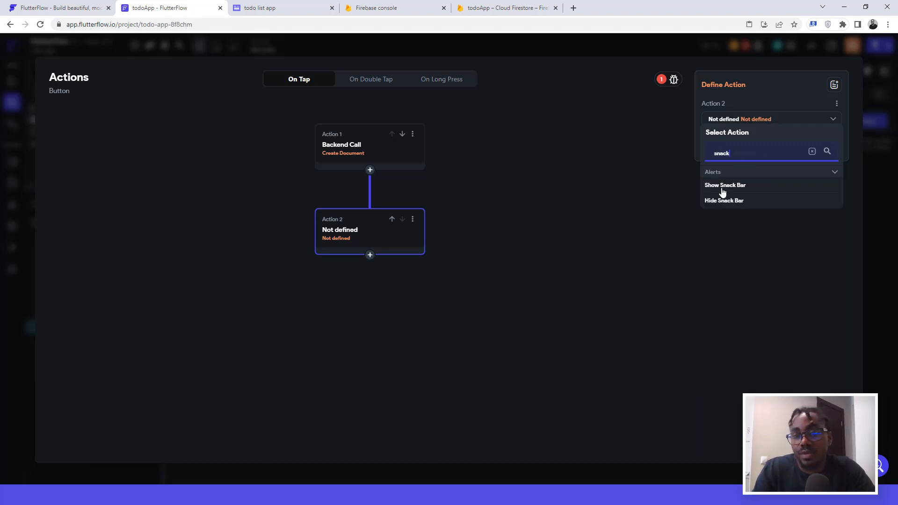
click(724, 186)
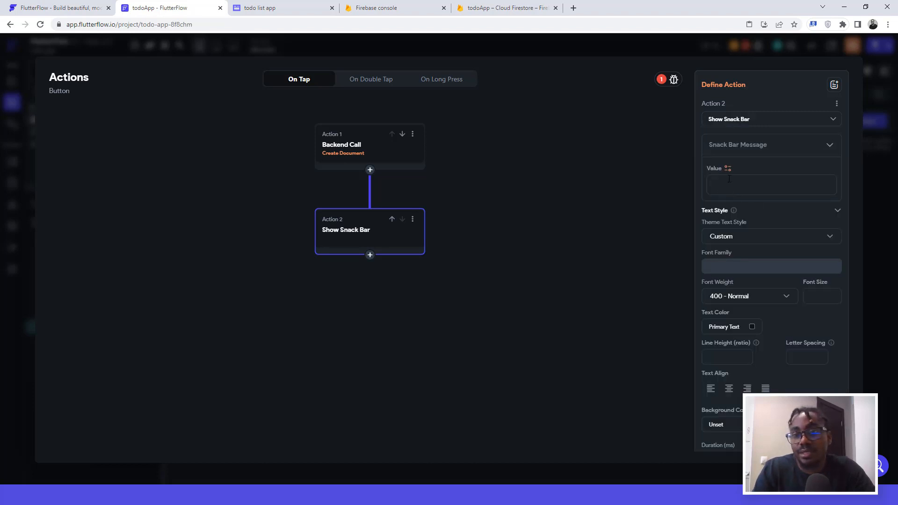
click(728, 179)
text(Todo Created)
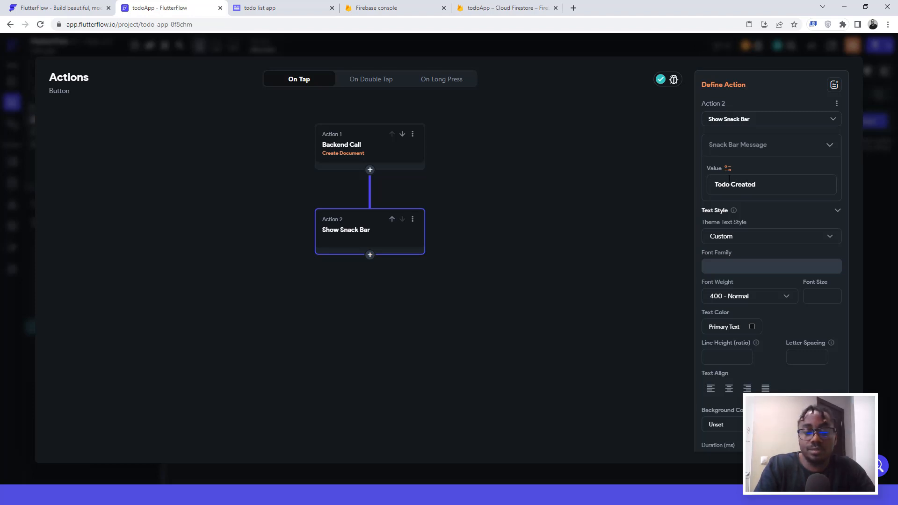
text(New)
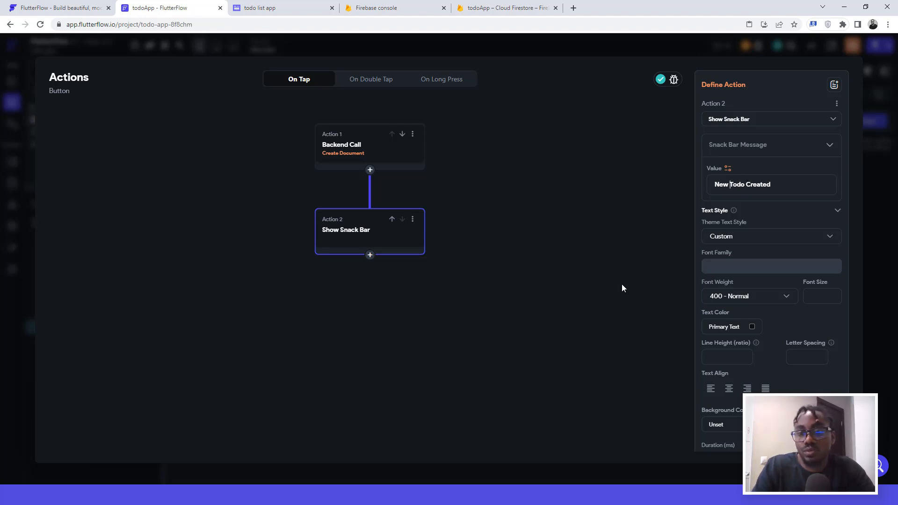
click(603, 337)
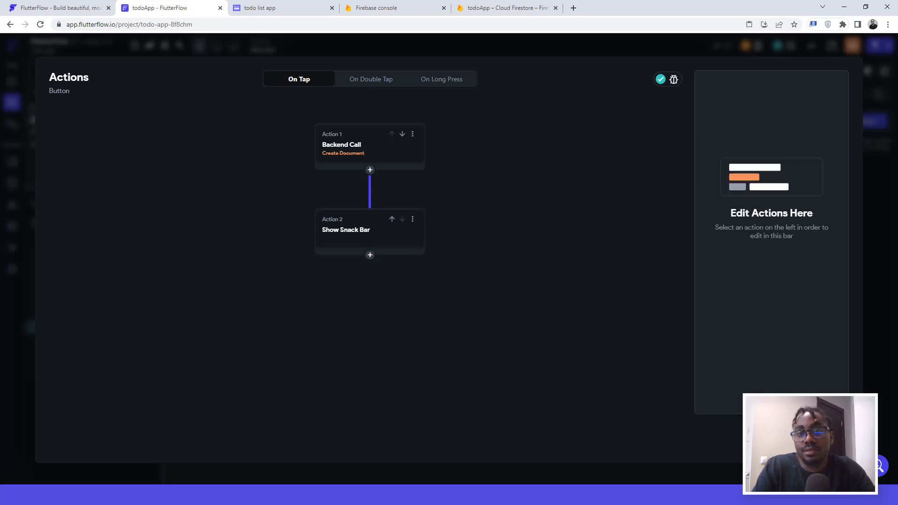
Step: Close the action flow editor and start a live Run of the app
key(Escape)
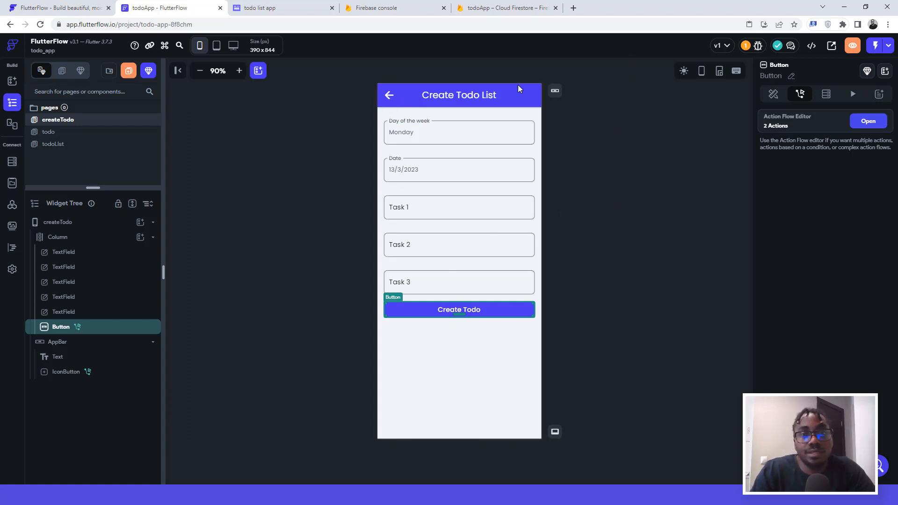
click(889, 47)
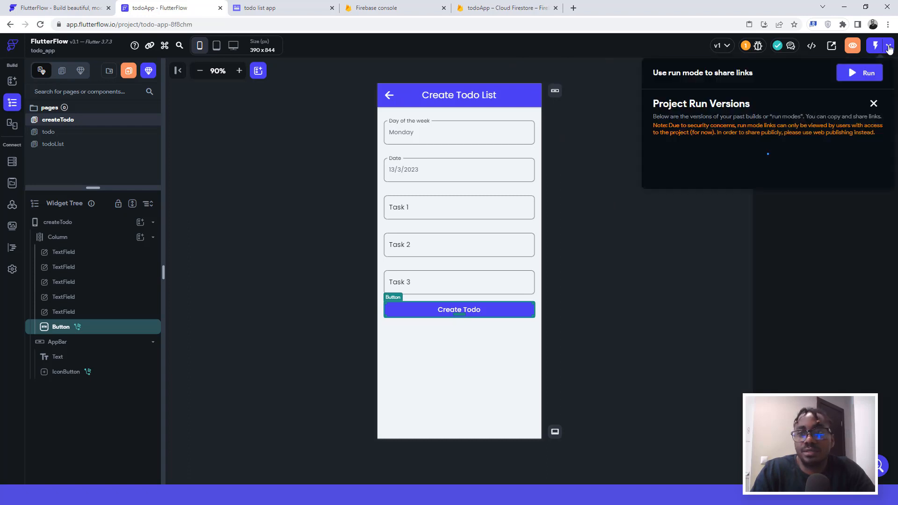
click(862, 77)
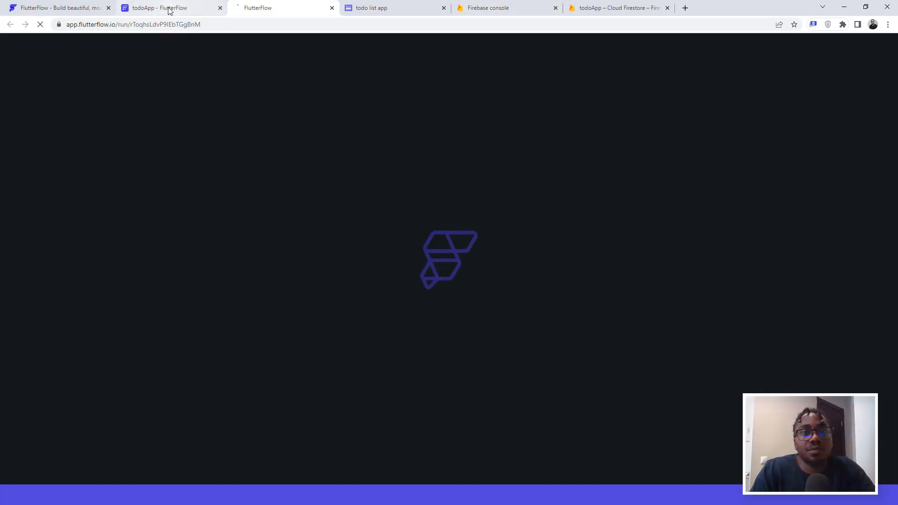
Step: Return to the editor tab, dismiss the Run Versions panel, and open the todo page
click(168, 8)
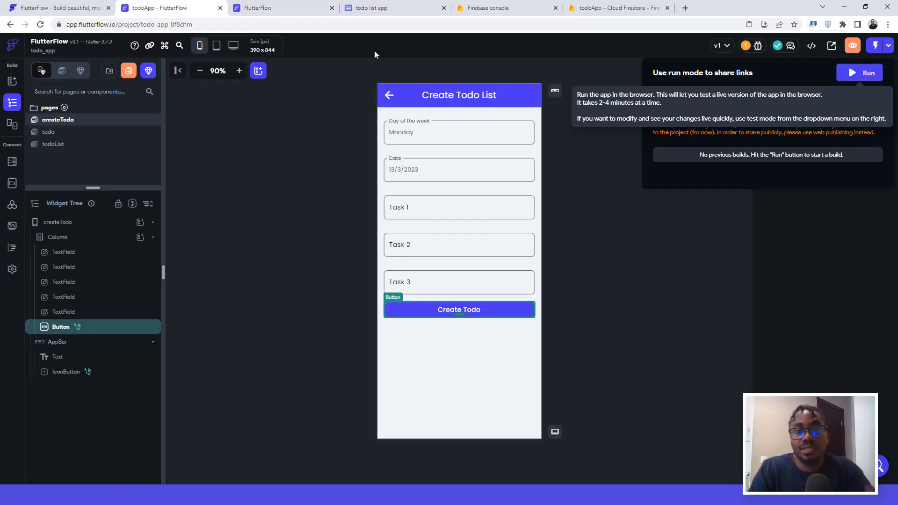
click(608, 148)
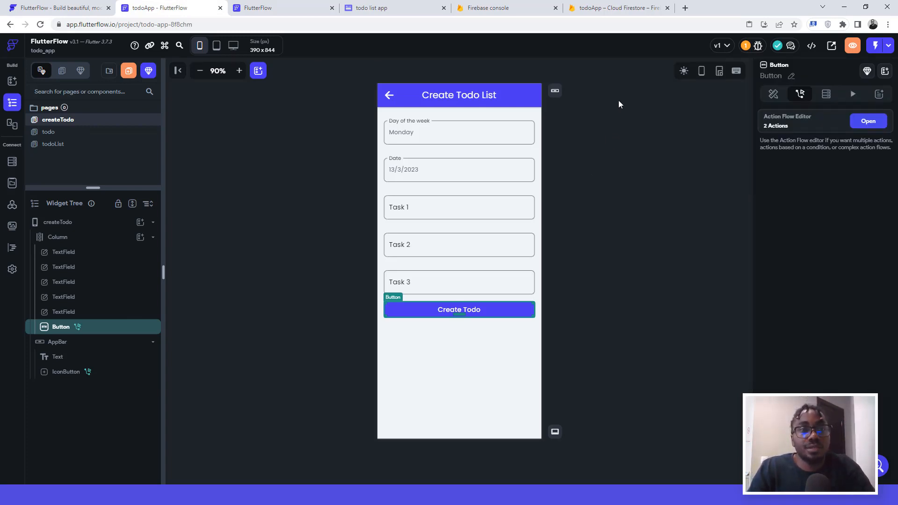
click(51, 133)
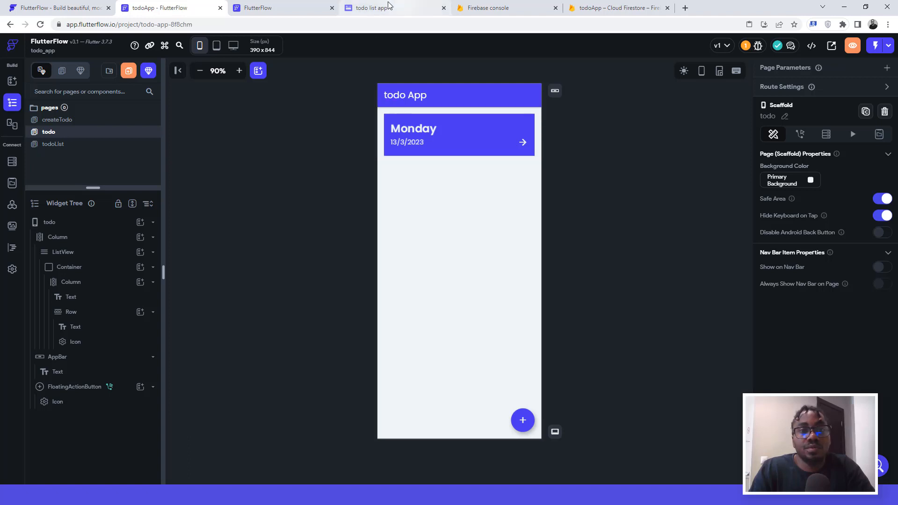
click(366, 9)
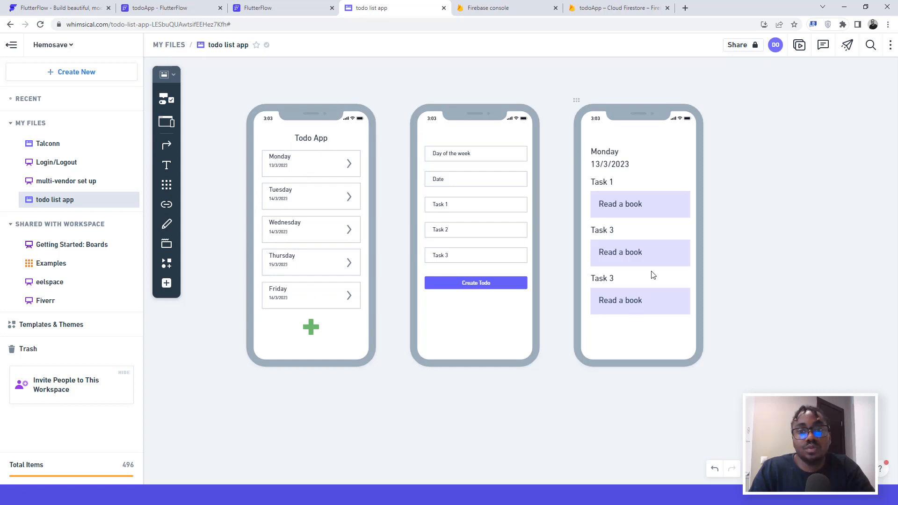
click(268, 6)
click(180, 5)
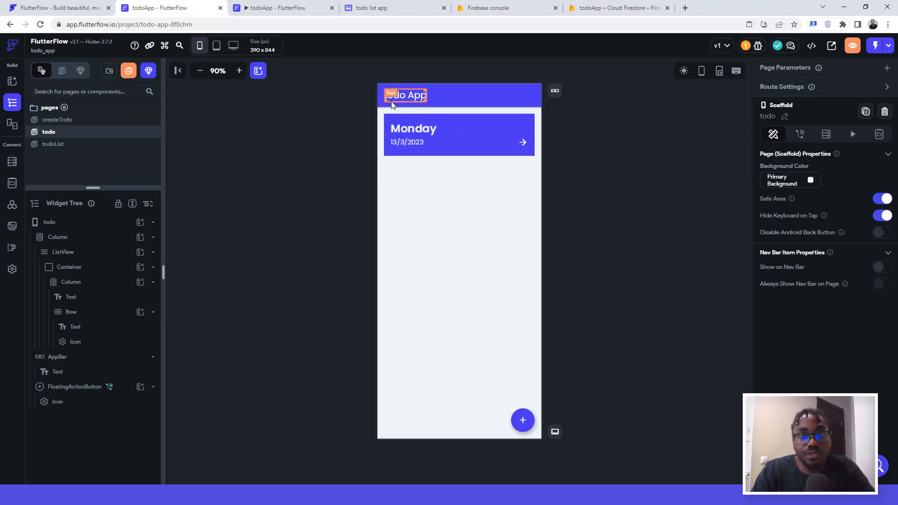
click(381, 126)
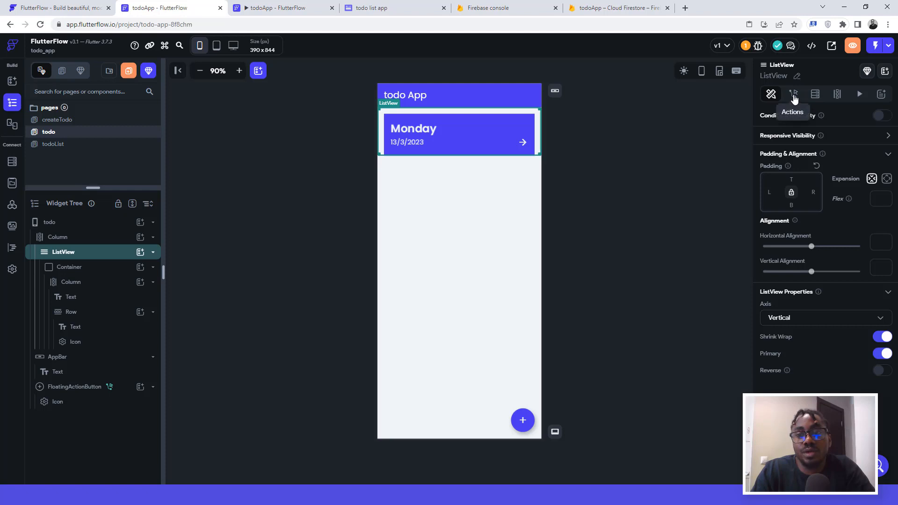
Step: Give the ListView a Query Collection backend query on todo as a List of Documents, and confirm
click(814, 94)
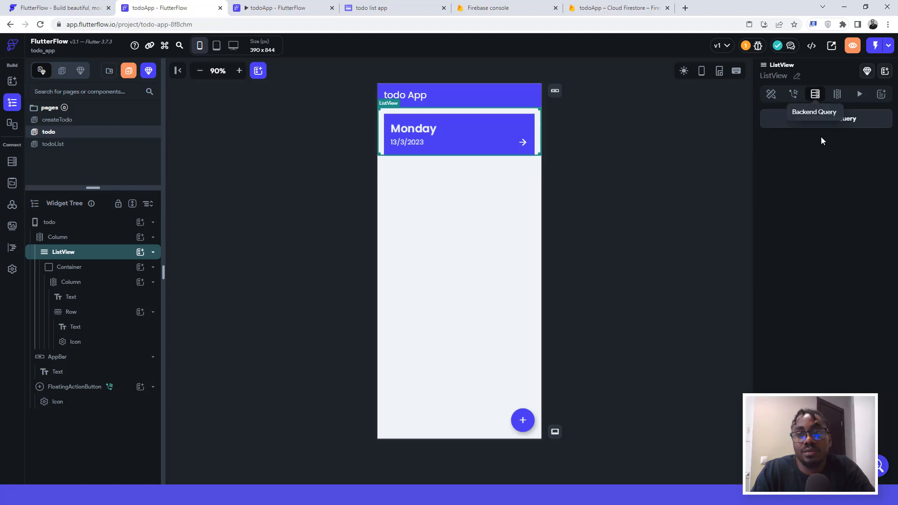
click(819, 123)
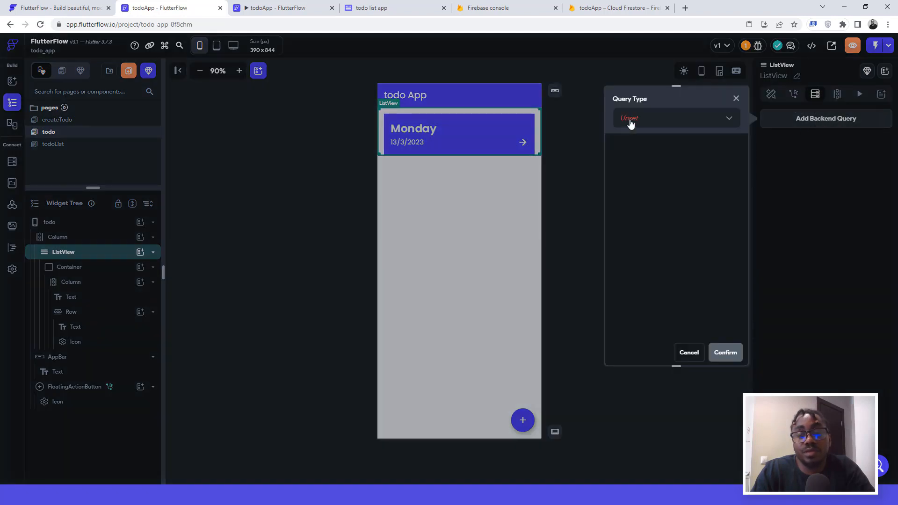
click(628, 121)
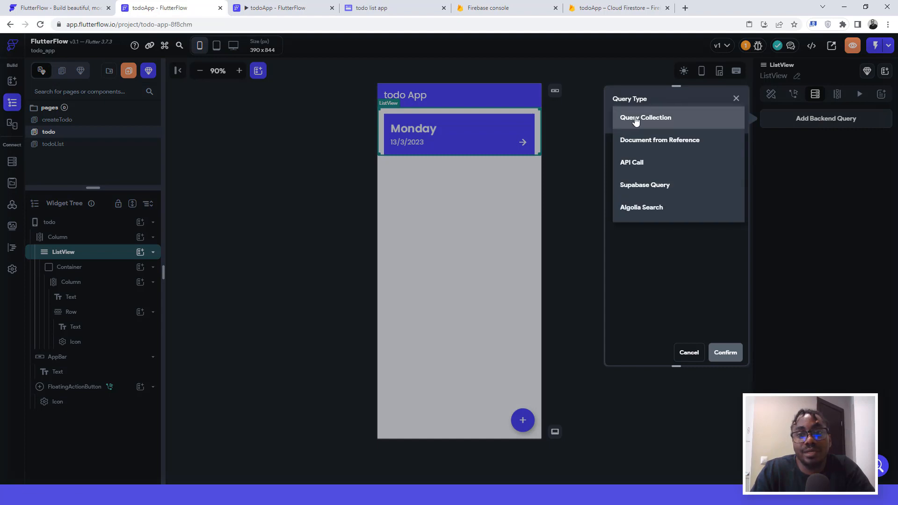
click(635, 121)
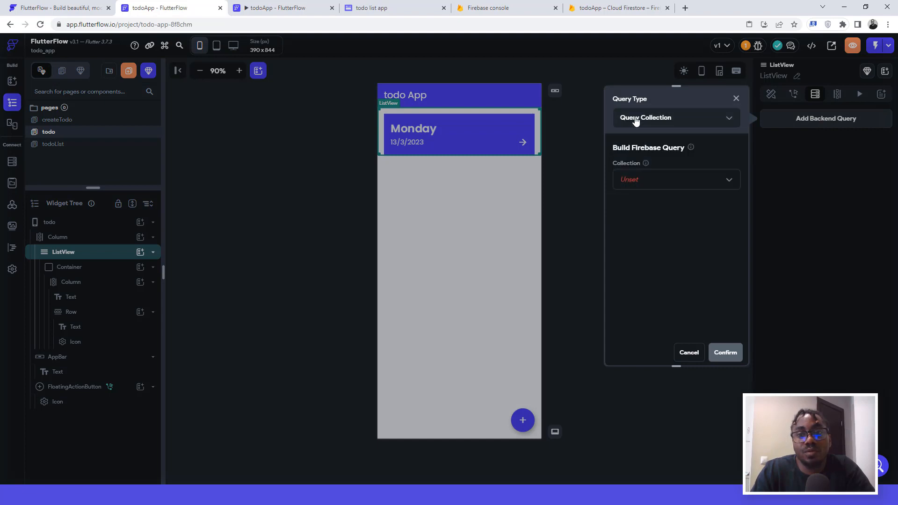
click(628, 181)
click(630, 183)
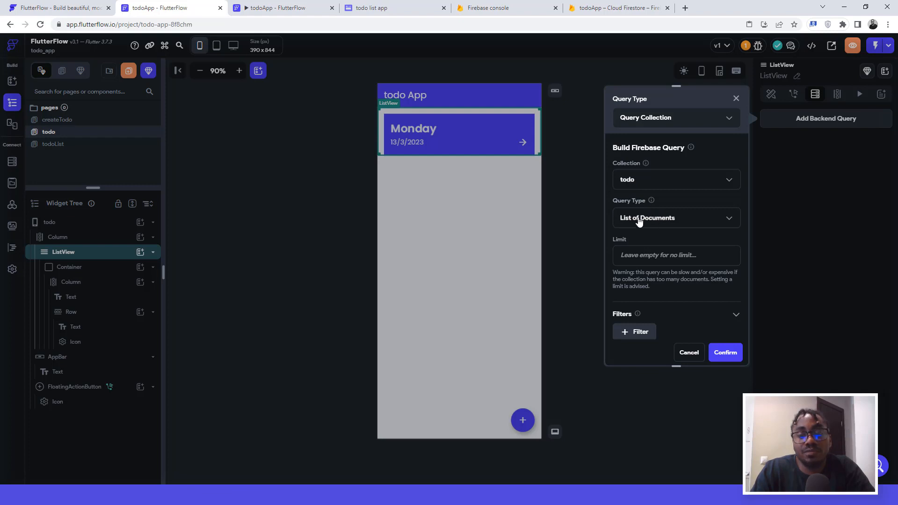
click(639, 221)
click(639, 216)
click(726, 353)
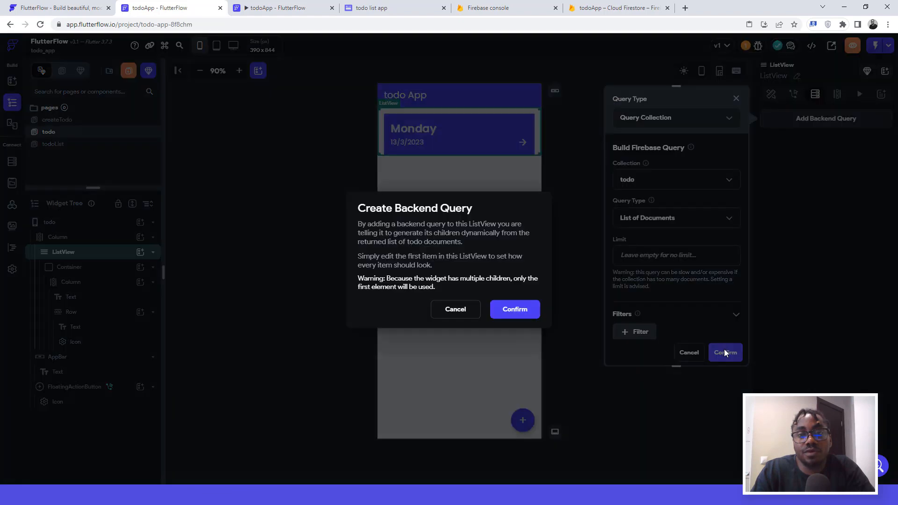
click(531, 318)
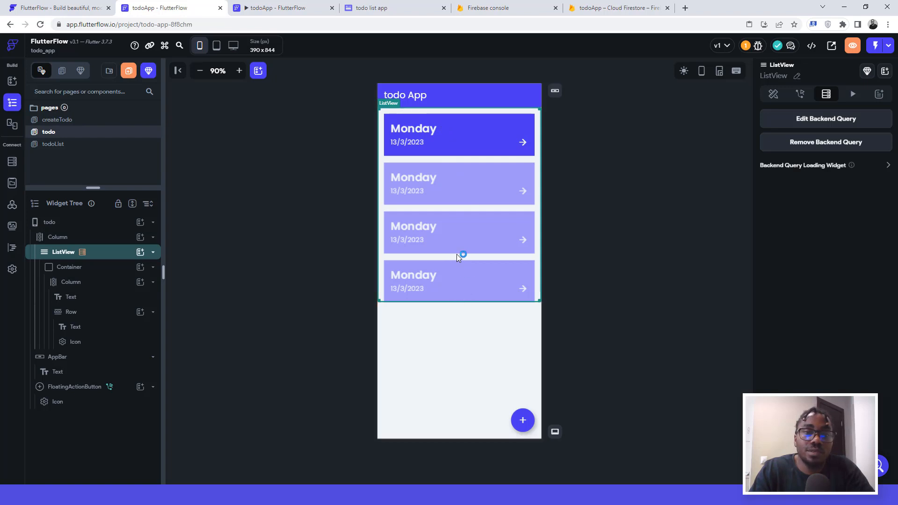
Step: Bind the card's Monday text to the todo document's day and 13/3/2023 to its date
click(406, 127)
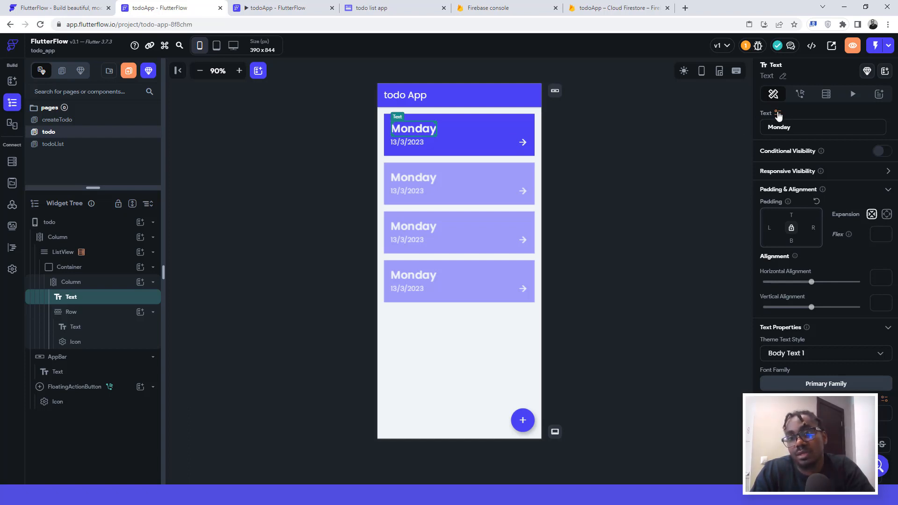
click(778, 114)
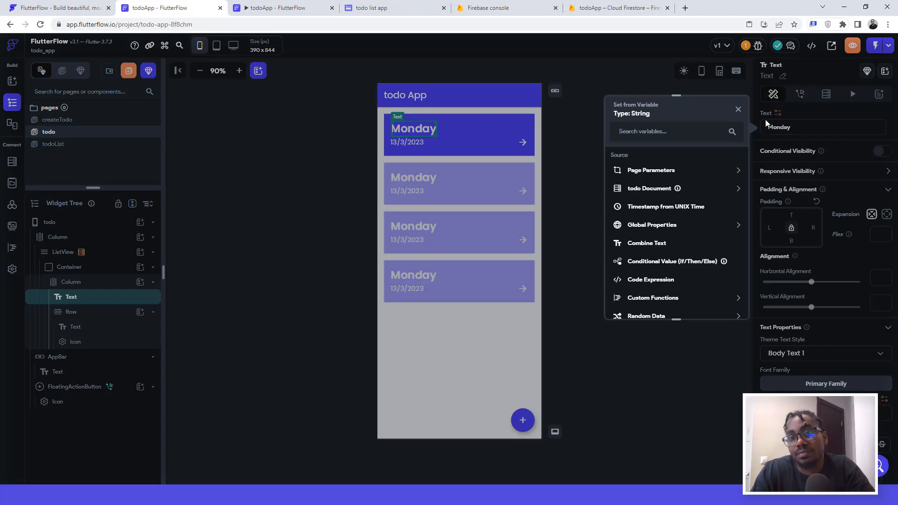
click(641, 190)
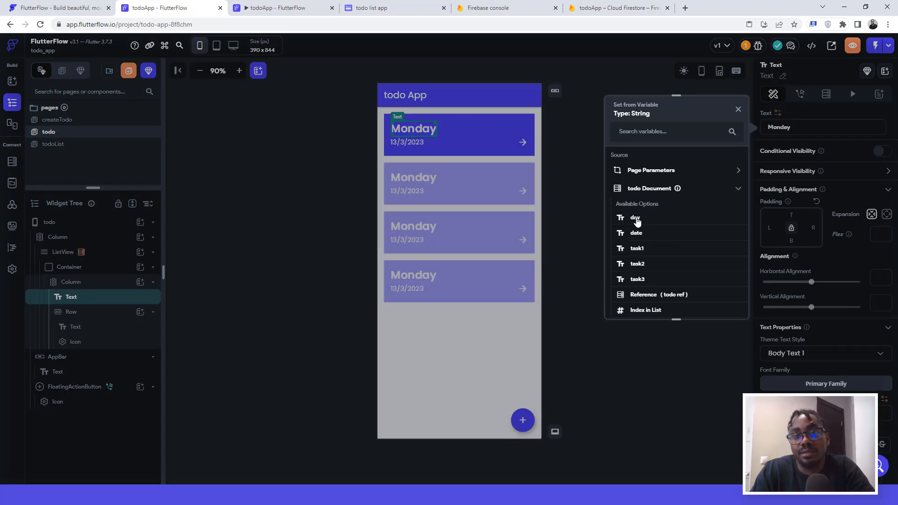
click(635, 219)
click(408, 141)
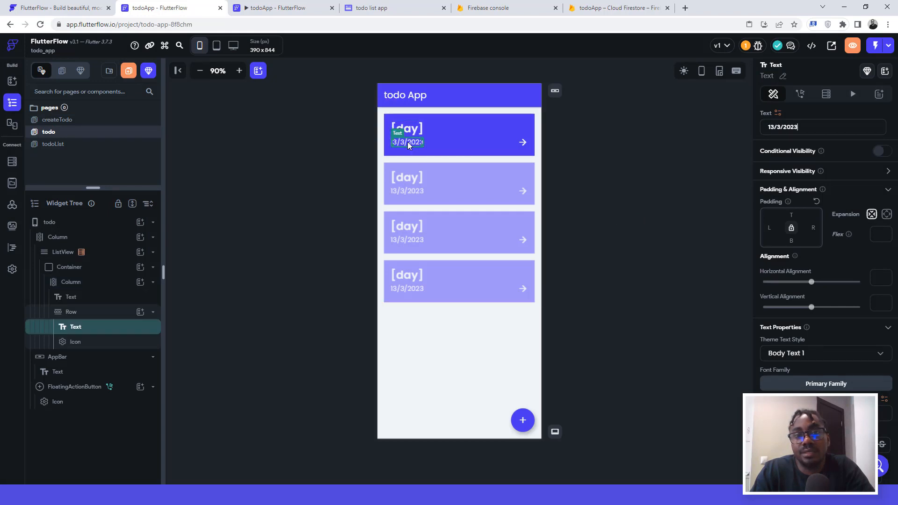
click(778, 113)
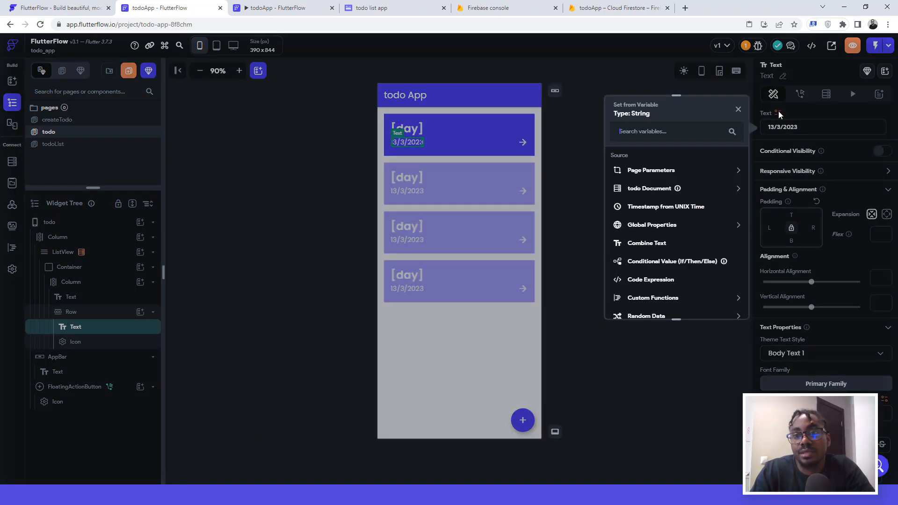
click(639, 189)
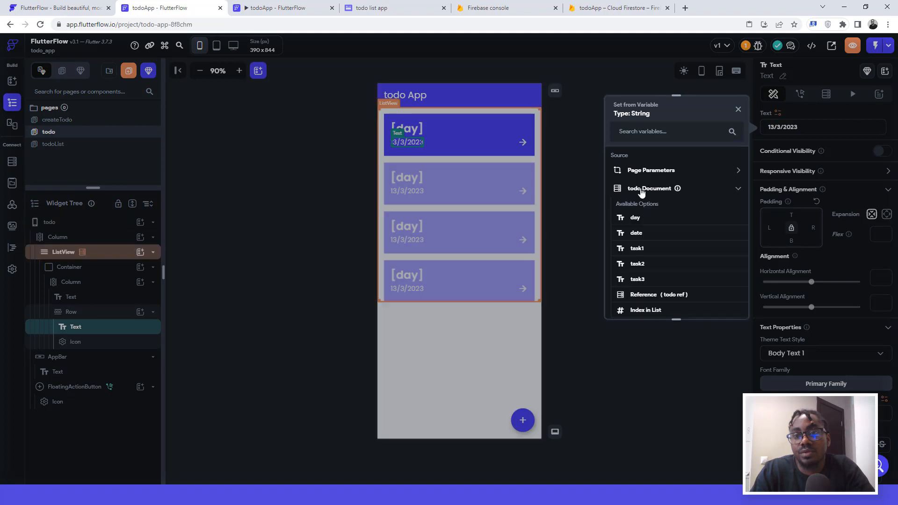
click(636, 234)
click(582, 133)
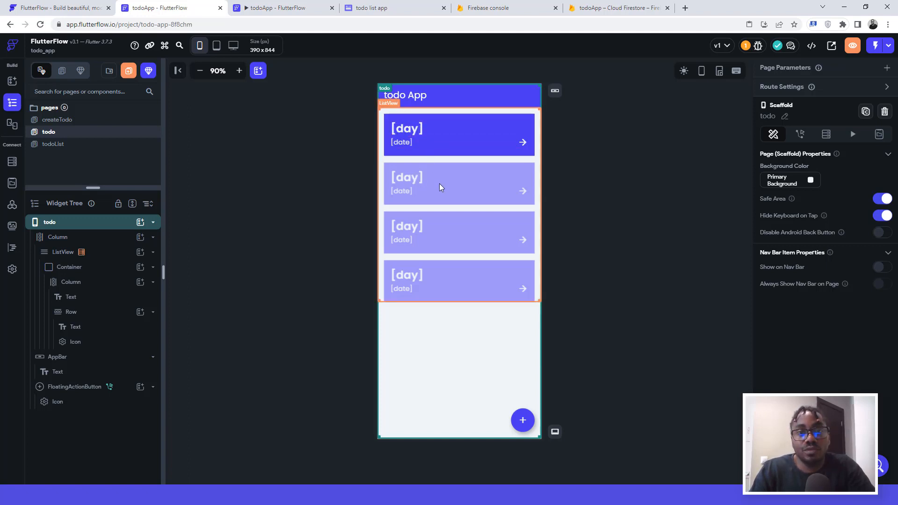
click(278, 7)
click(156, 5)
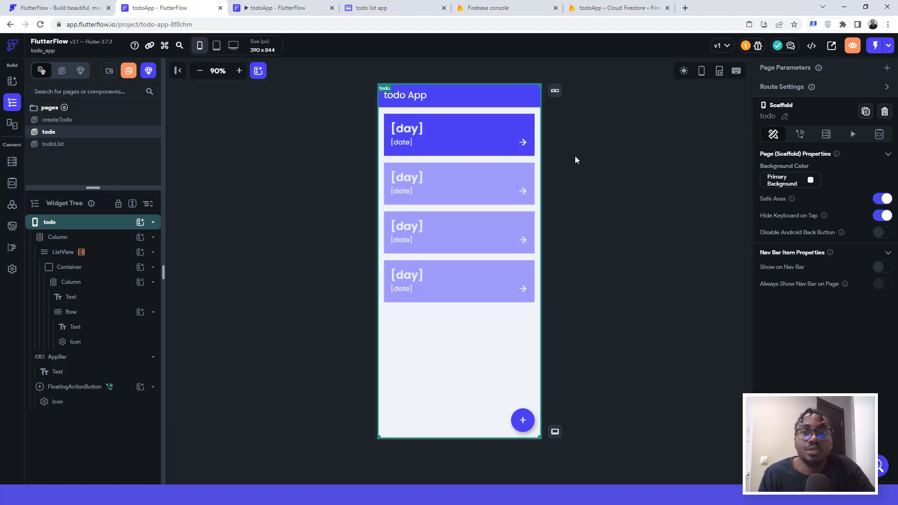
click(264, 14)
click(189, 5)
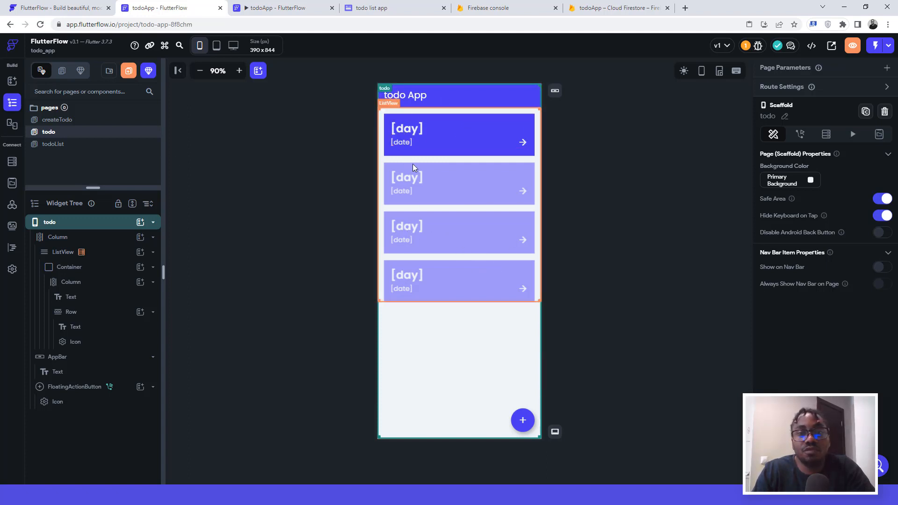
click(522, 142)
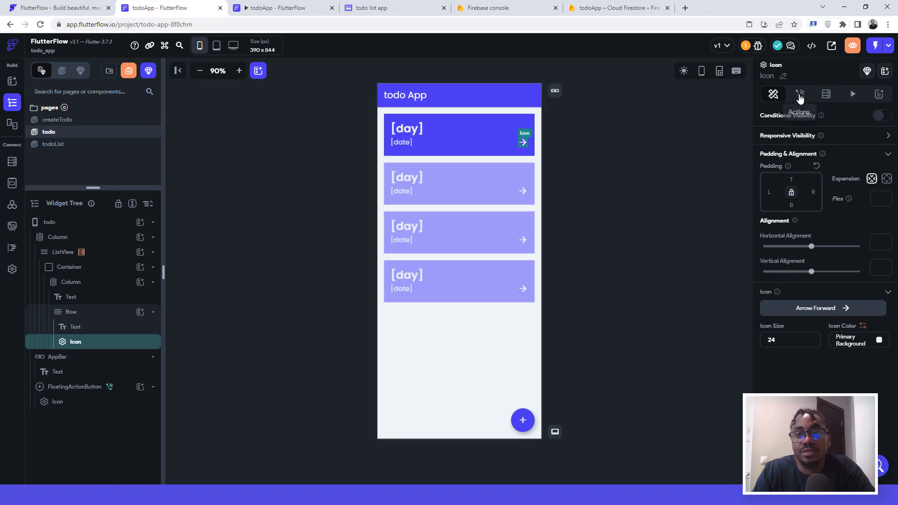
Step: Give the arrow icon an On Tap action navigating to the todoList page
click(800, 95)
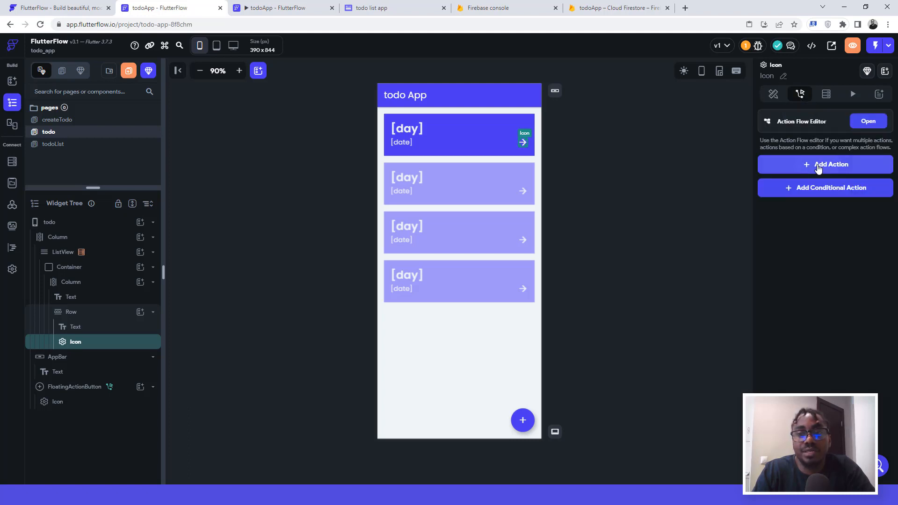
click(818, 169)
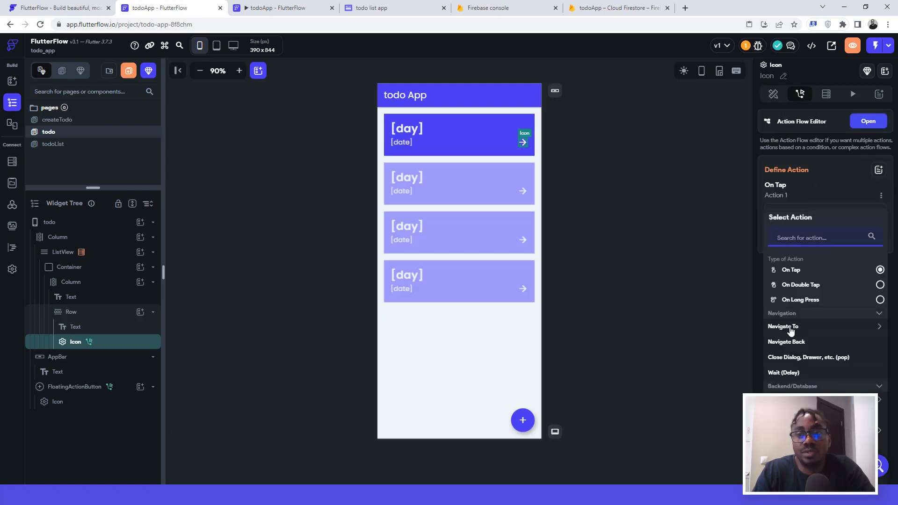
click(791, 331)
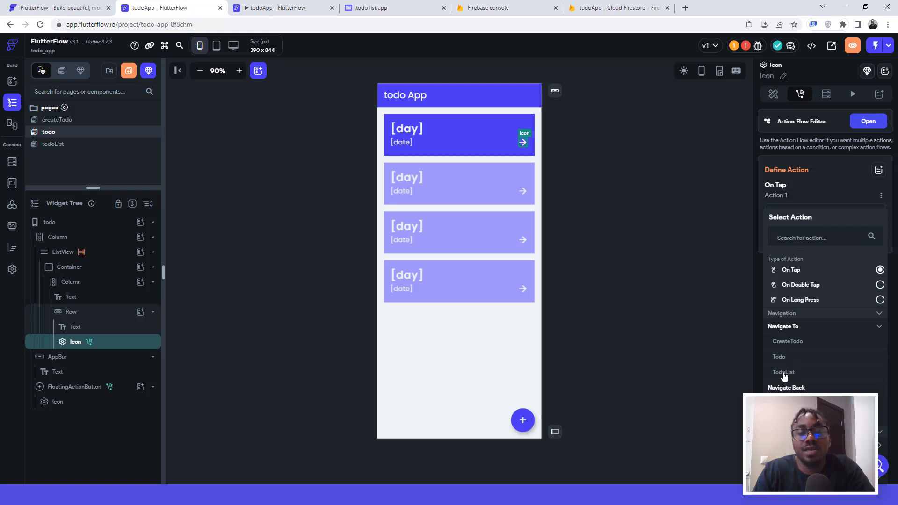
click(784, 373)
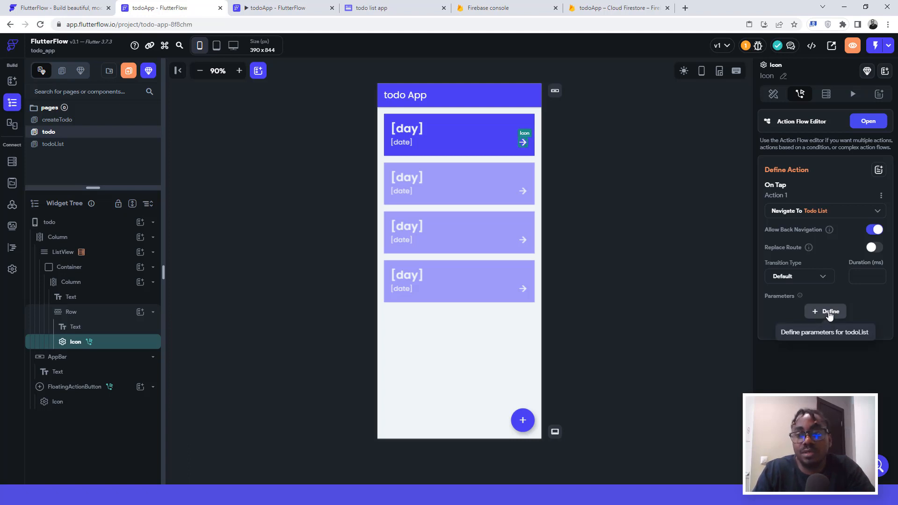
Step: Define a todoList parameter 'todoRef' of type DocumentReference to the todo collection
click(829, 314)
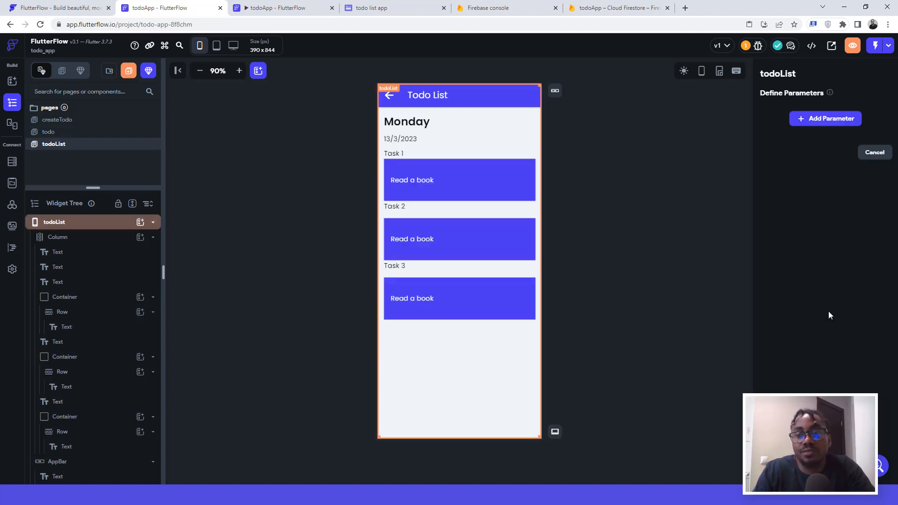
click(819, 119)
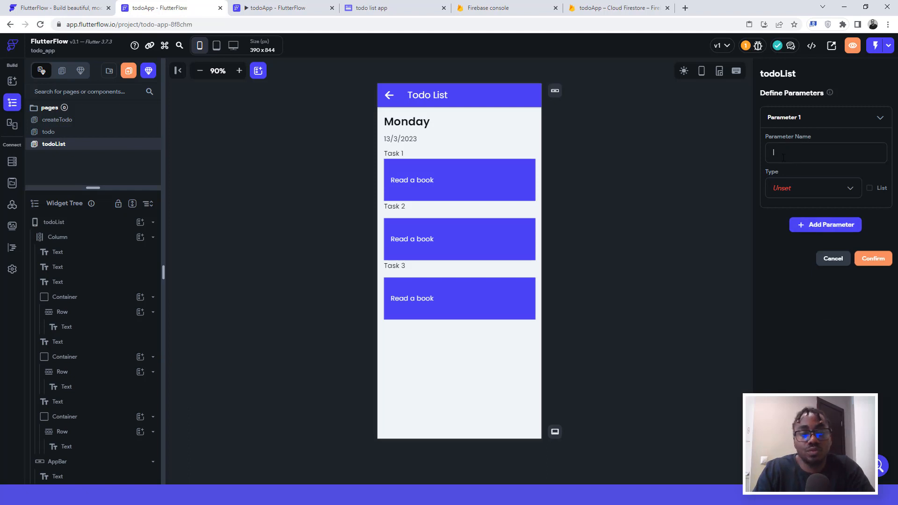
text(todoRef)
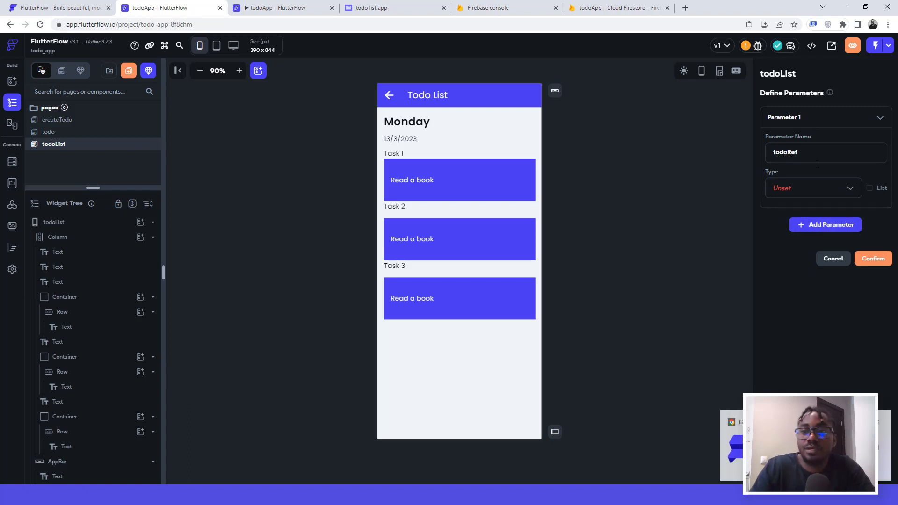
click(785, 191)
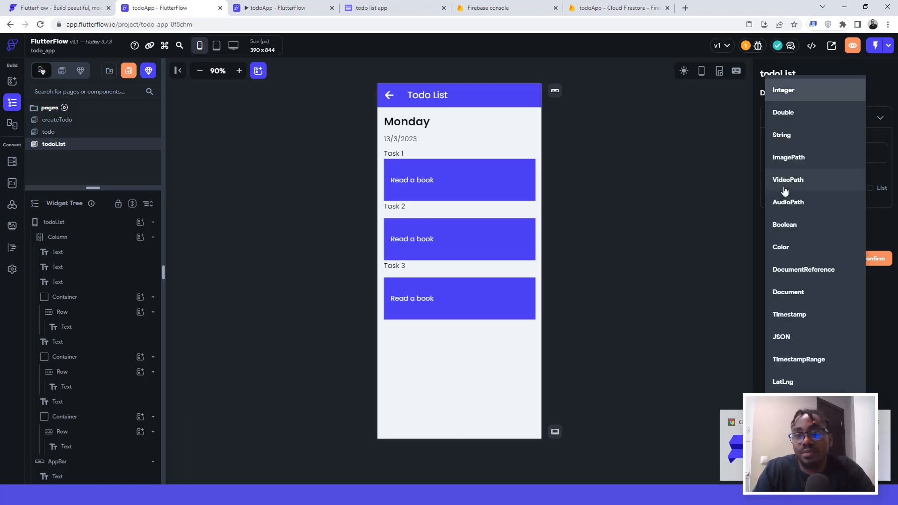
click(795, 270)
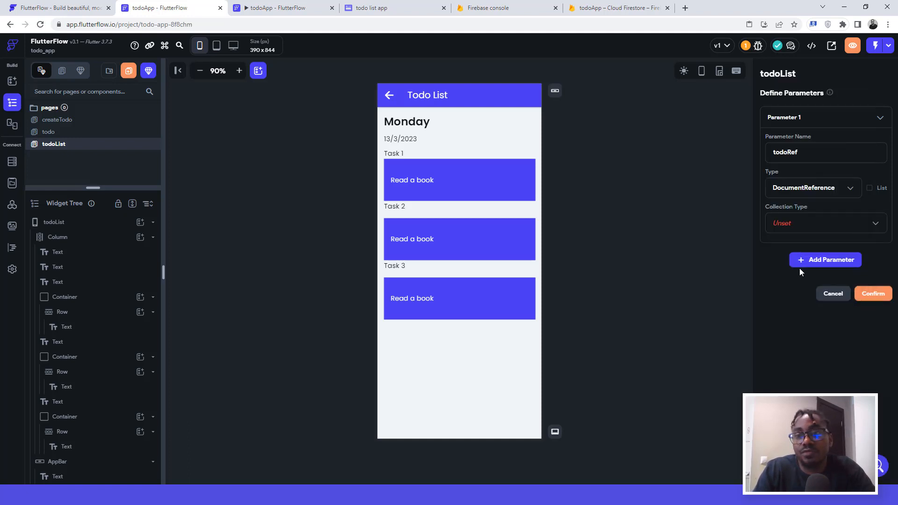
click(783, 222)
click(784, 246)
click(865, 292)
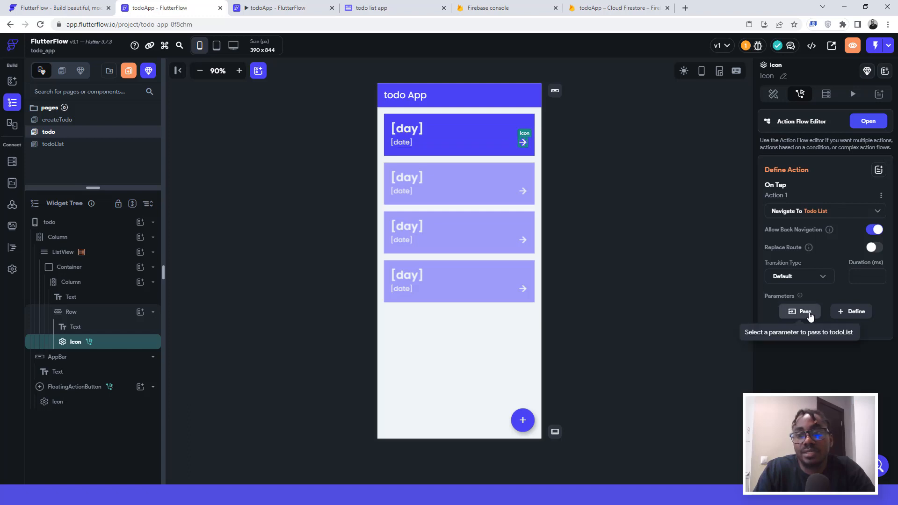
Step: Pass todoRef as the tapped todo document's Reference in the navigate action
click(805, 312)
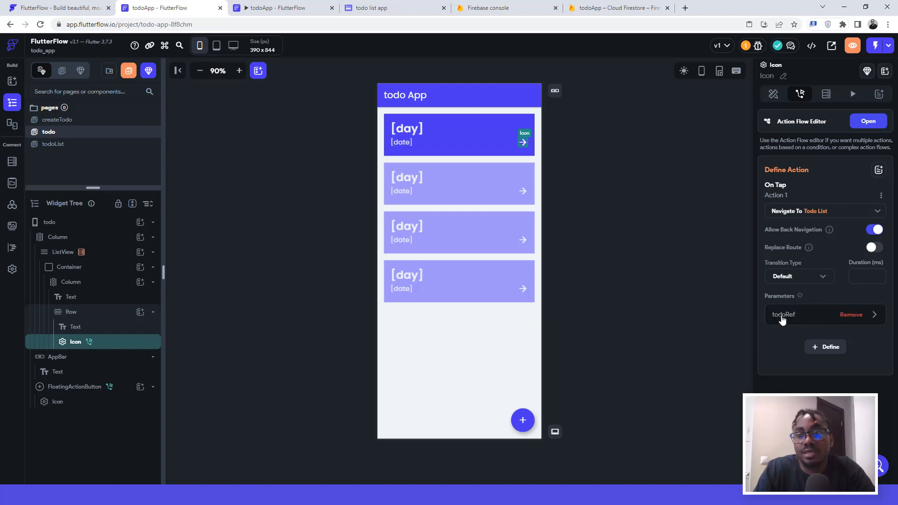
click(782, 318)
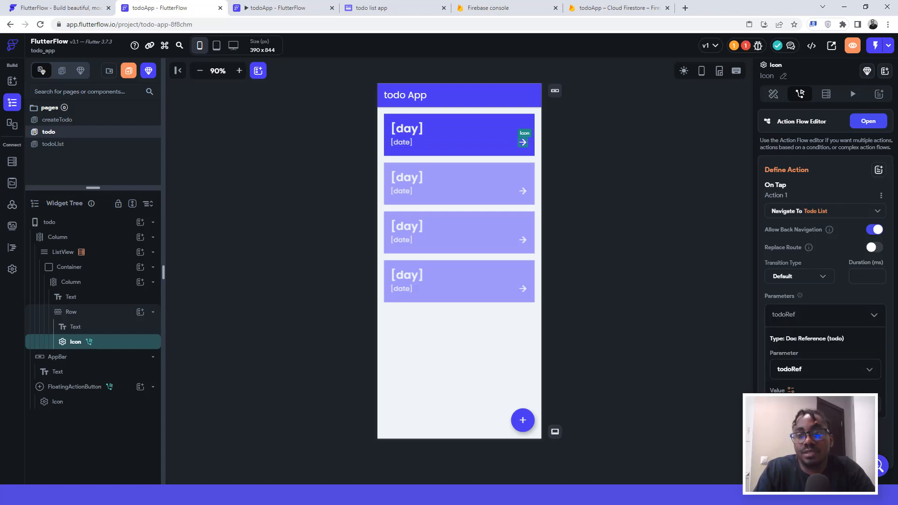
click(809, 404)
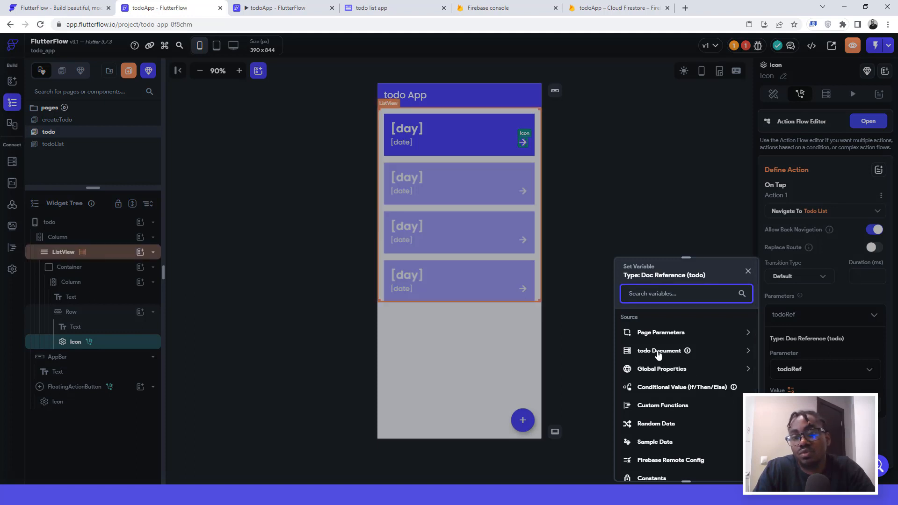
click(659, 351)
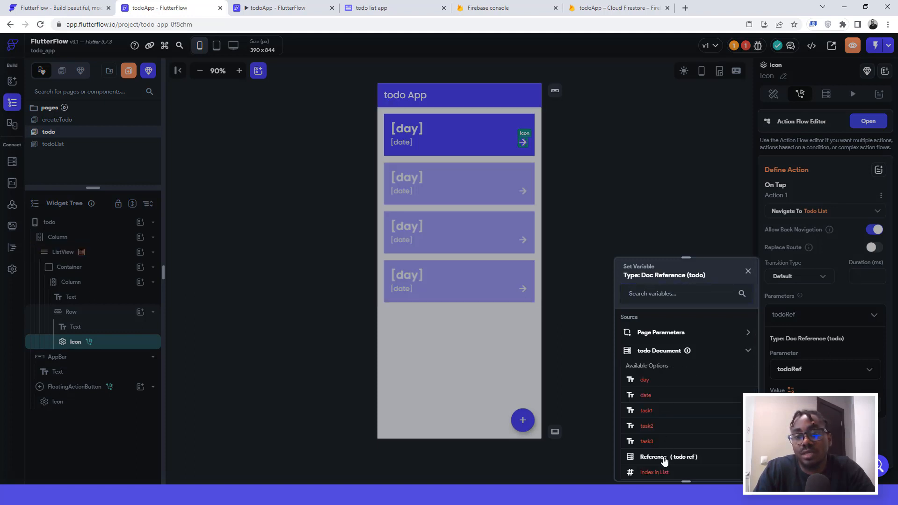
click(664, 461)
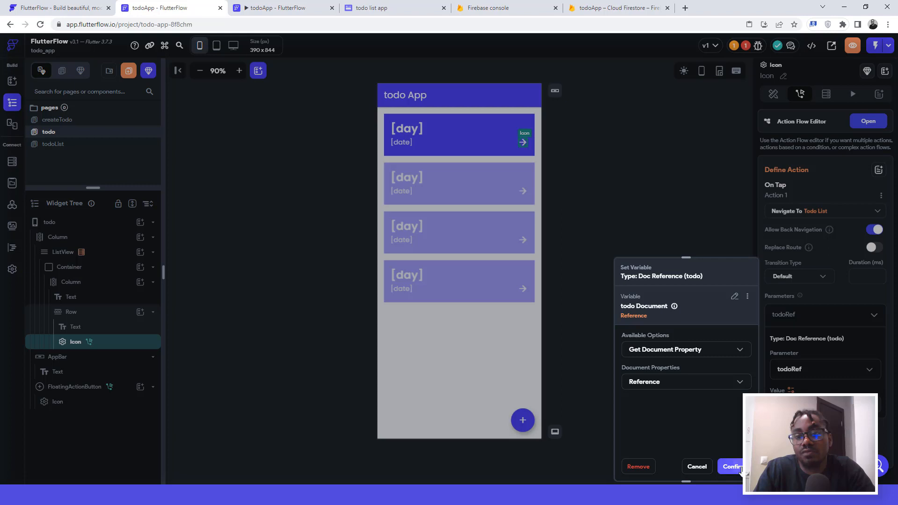
click(734, 467)
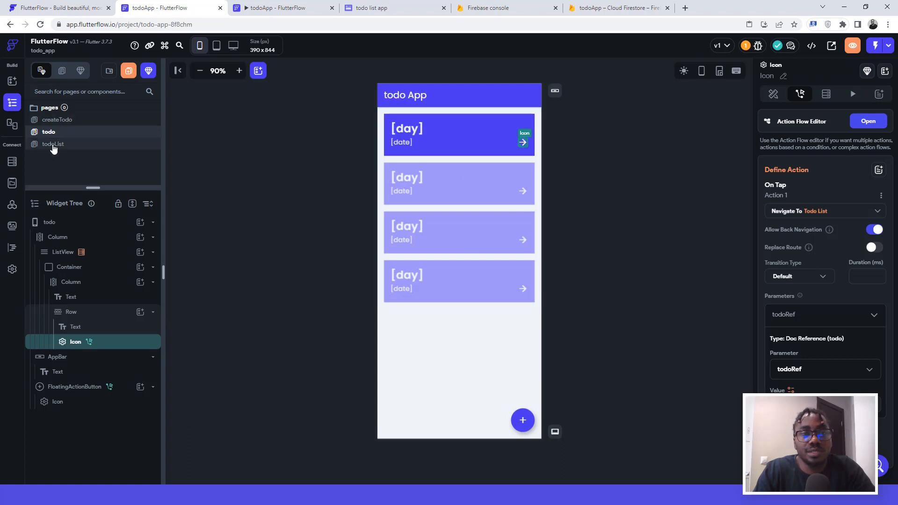
Step: On the todoList page, select the Column holding the page content
click(53, 146)
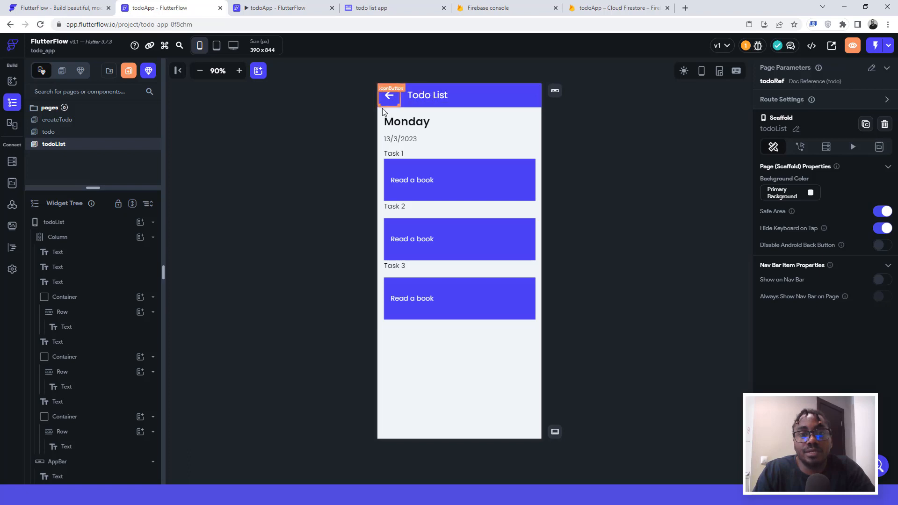
click(74, 227)
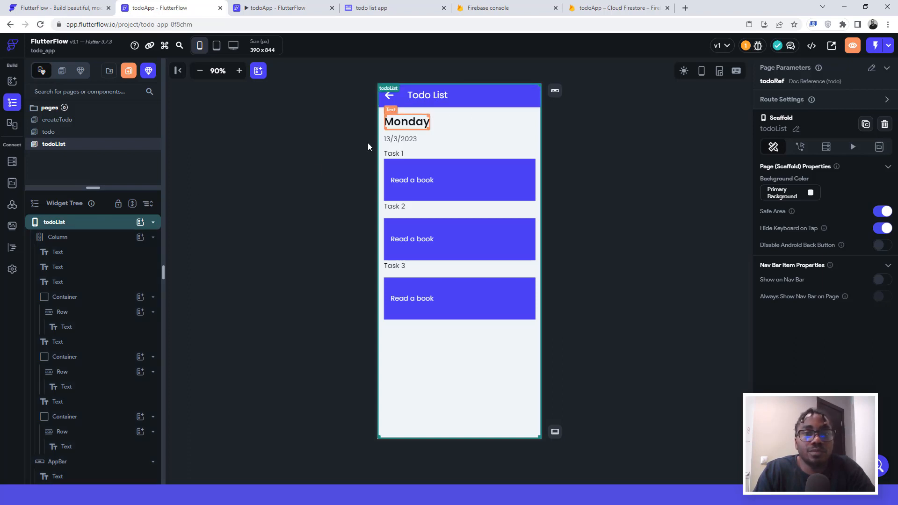
click(60, 239)
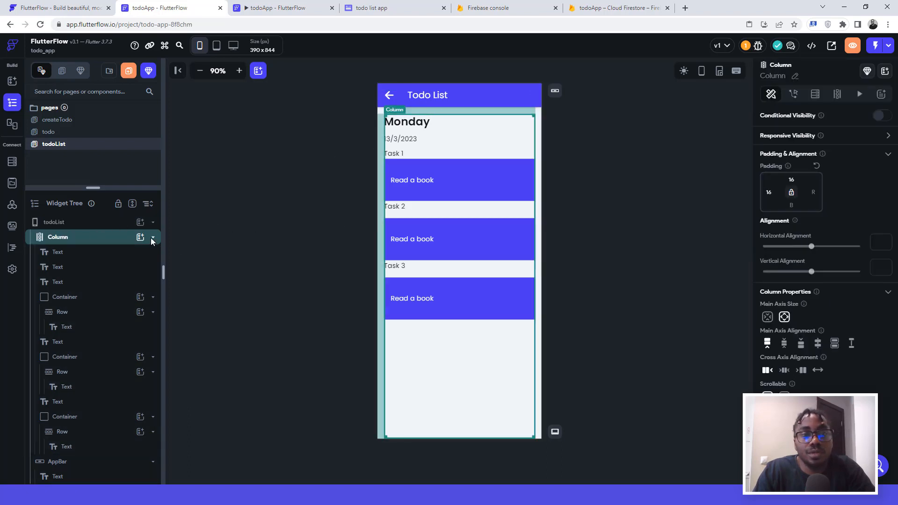
Step: Give the Column a Document from Reference query on the todo collection using todoRef
click(815, 94)
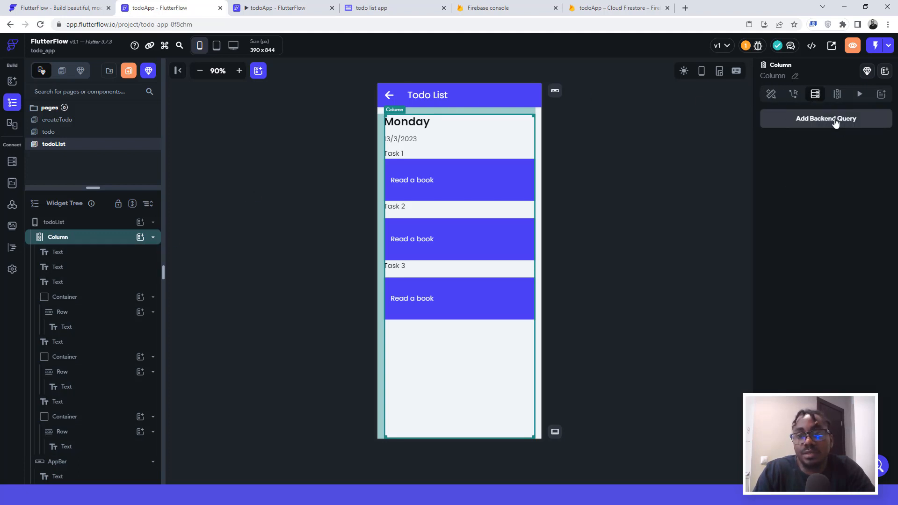
click(828, 121)
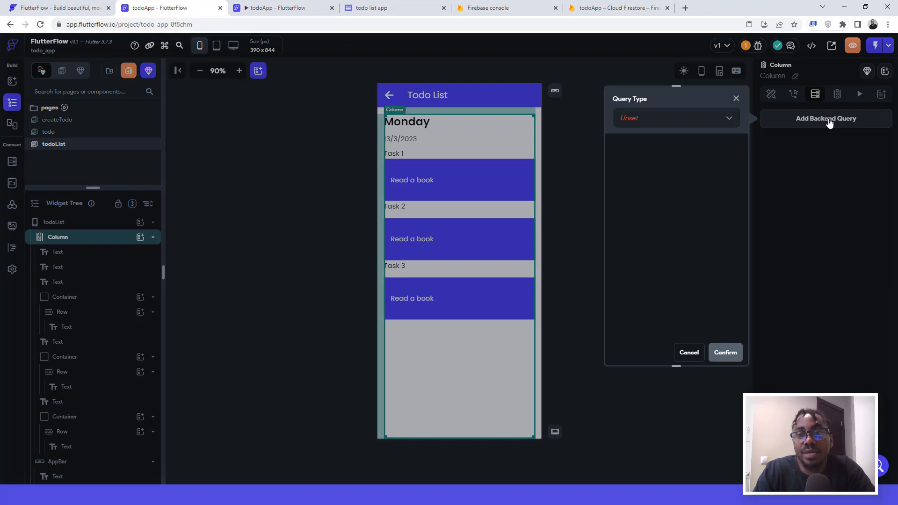
click(629, 120)
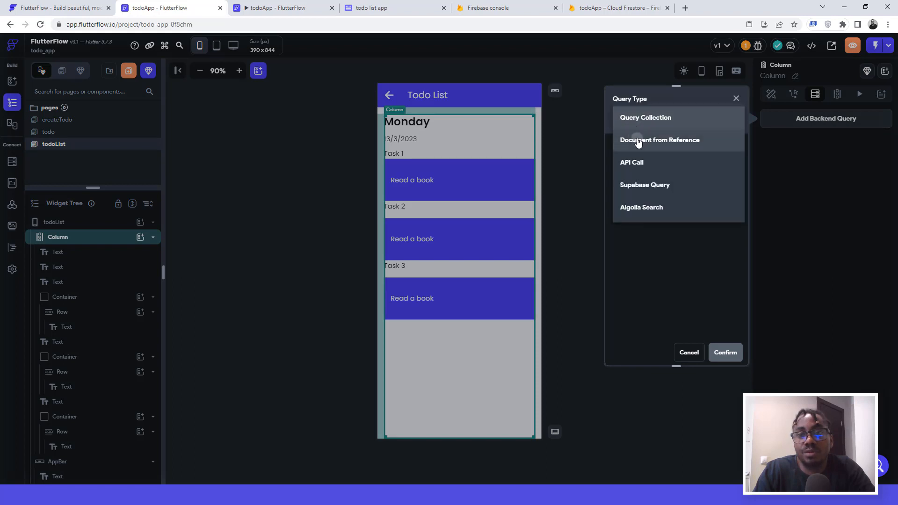
click(637, 140)
click(629, 181)
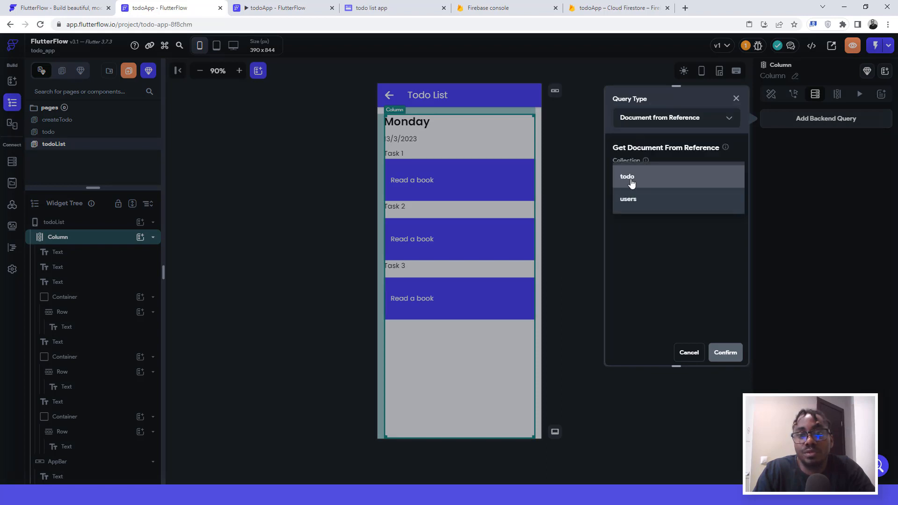
click(631, 182)
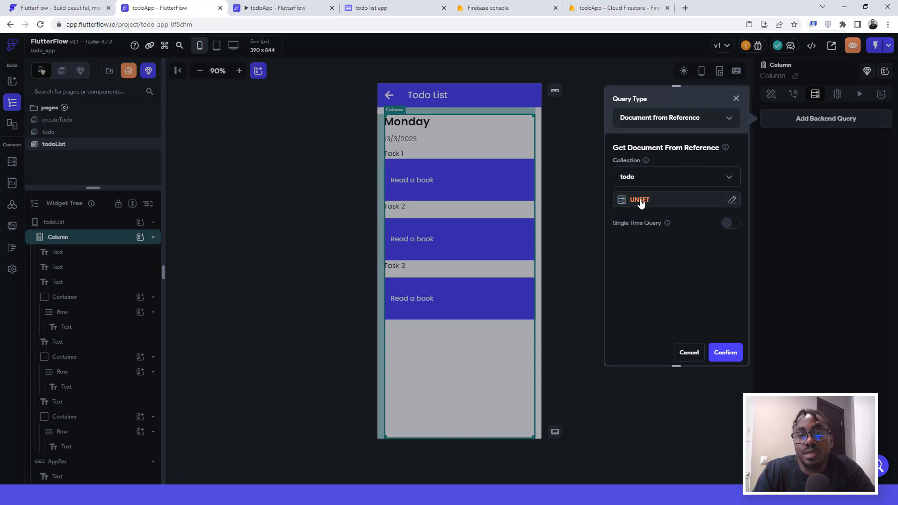
click(641, 200)
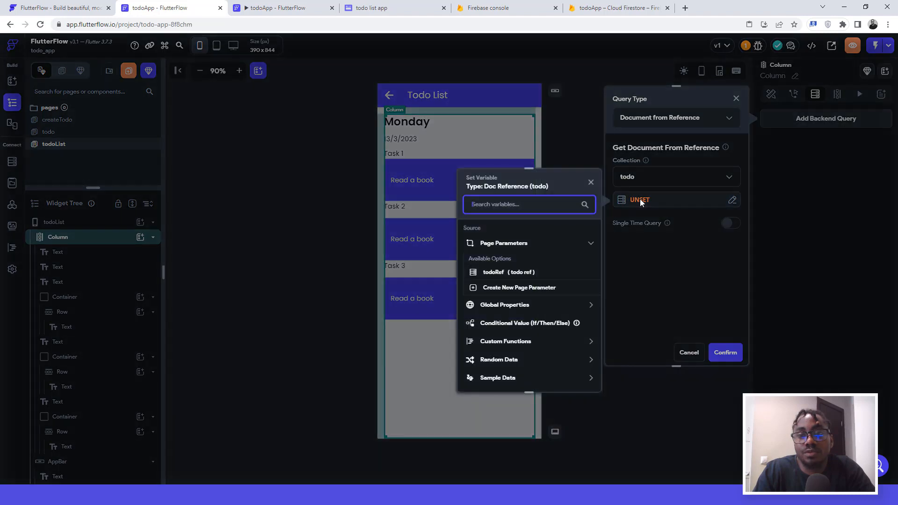
click(493, 273)
click(577, 377)
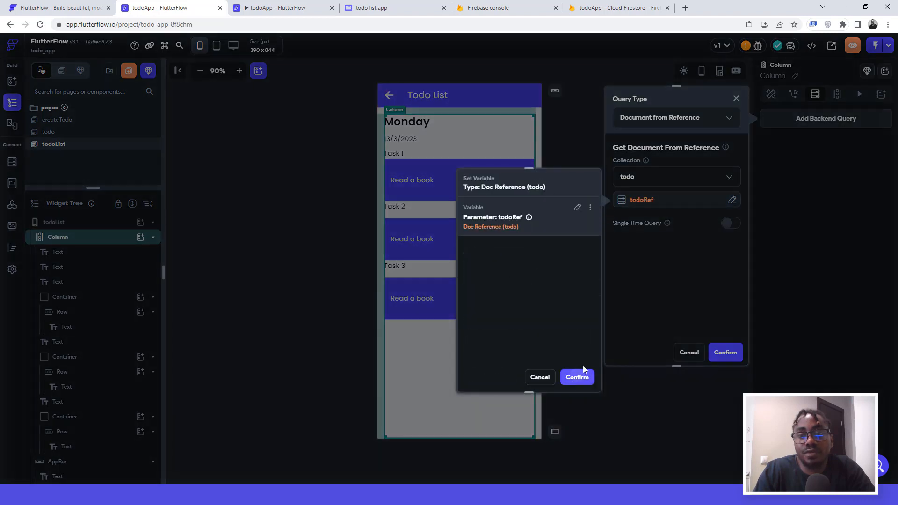
click(726, 353)
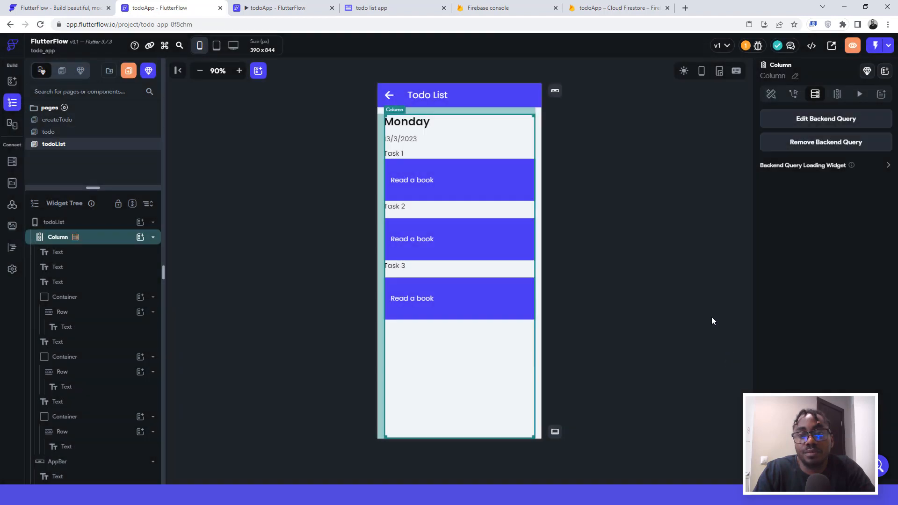
Step: Bind the heading text to the todo document's day and the date text to its date
click(414, 124)
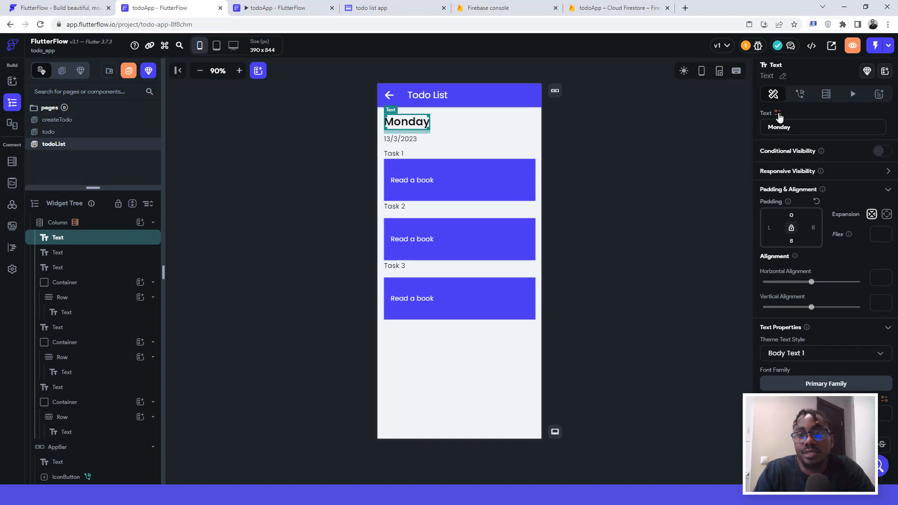
click(778, 113)
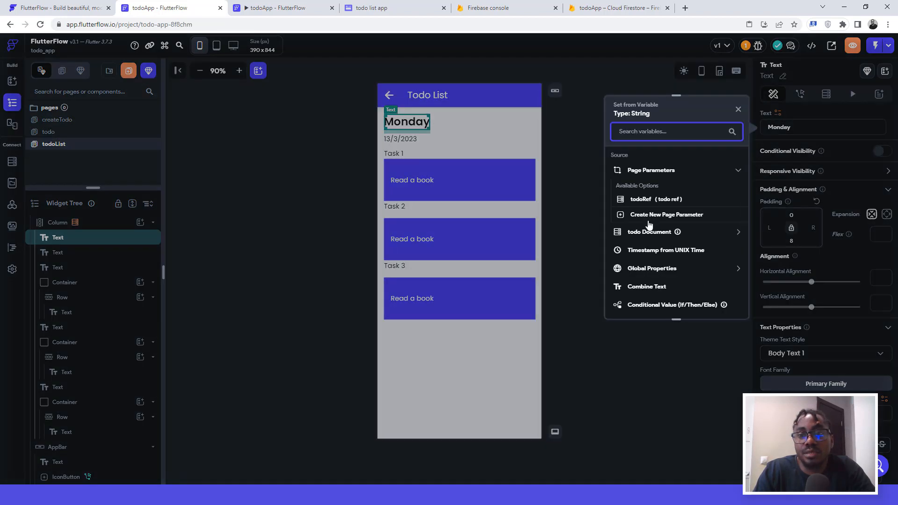
click(650, 232)
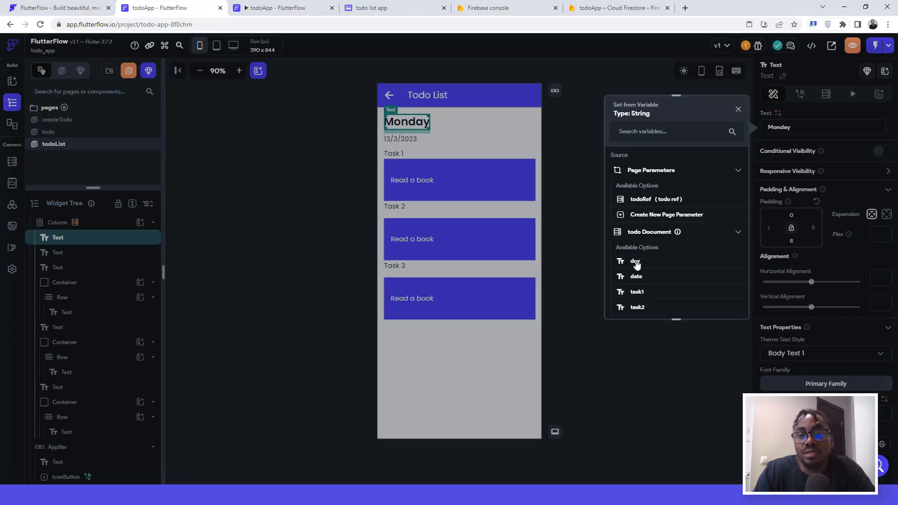
click(635, 261)
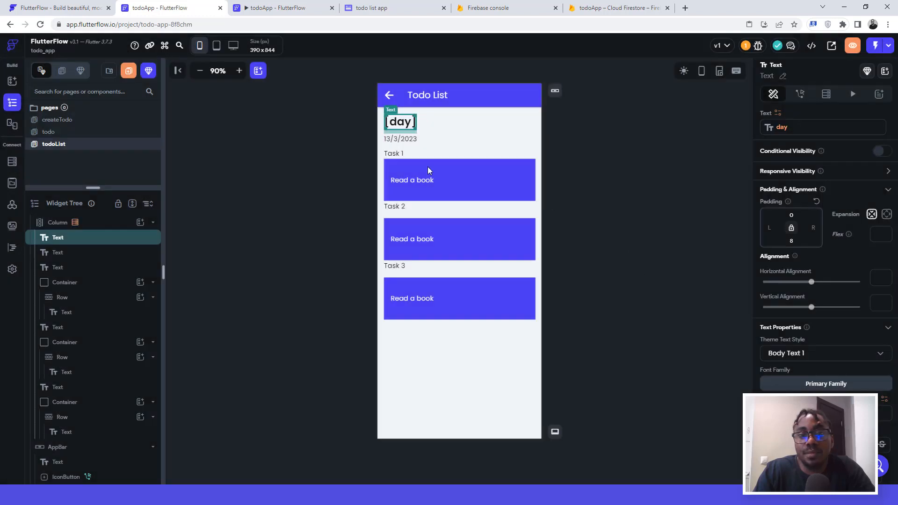
click(409, 139)
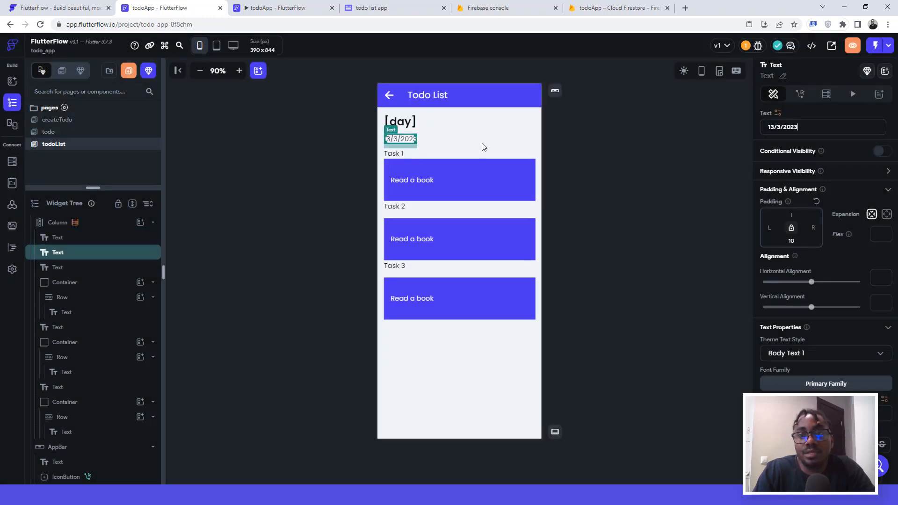
click(778, 113)
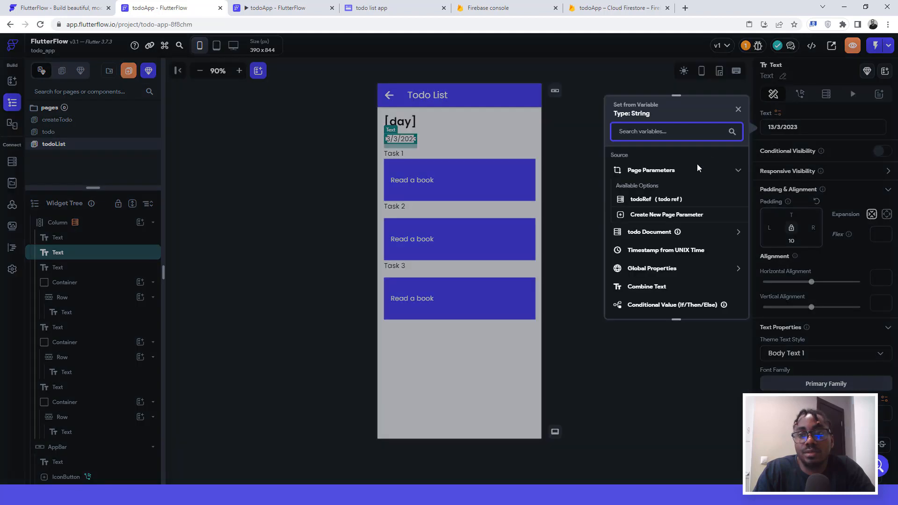
click(648, 234)
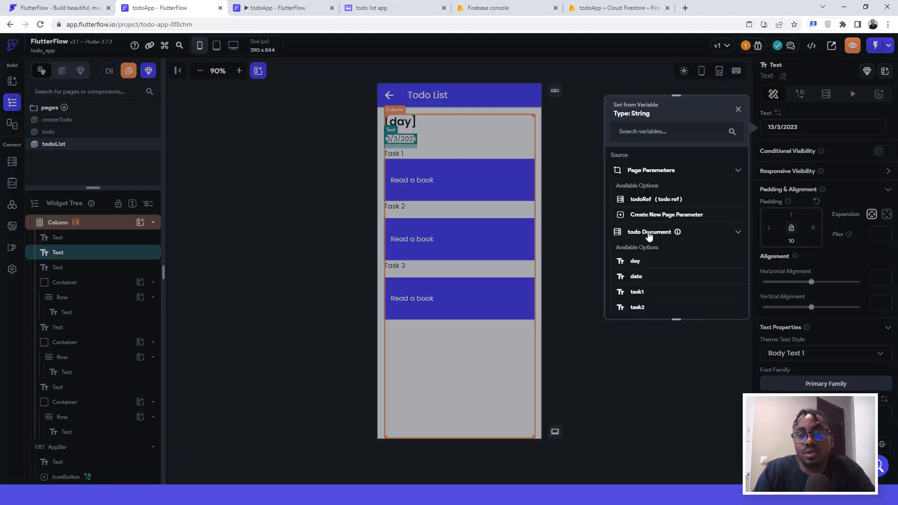
click(636, 278)
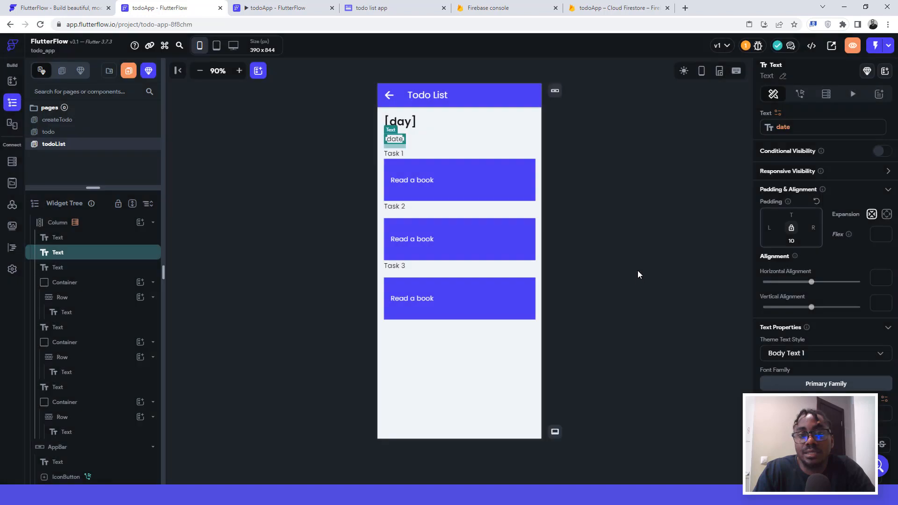
Step: Bind the Task 1, Task 2 and Task 3 texts to task1, task2 and task3
click(414, 183)
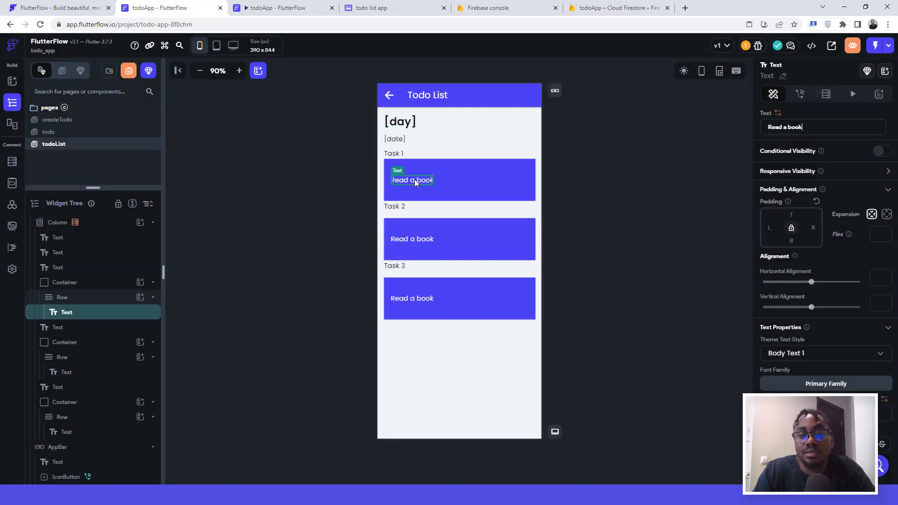
click(779, 114)
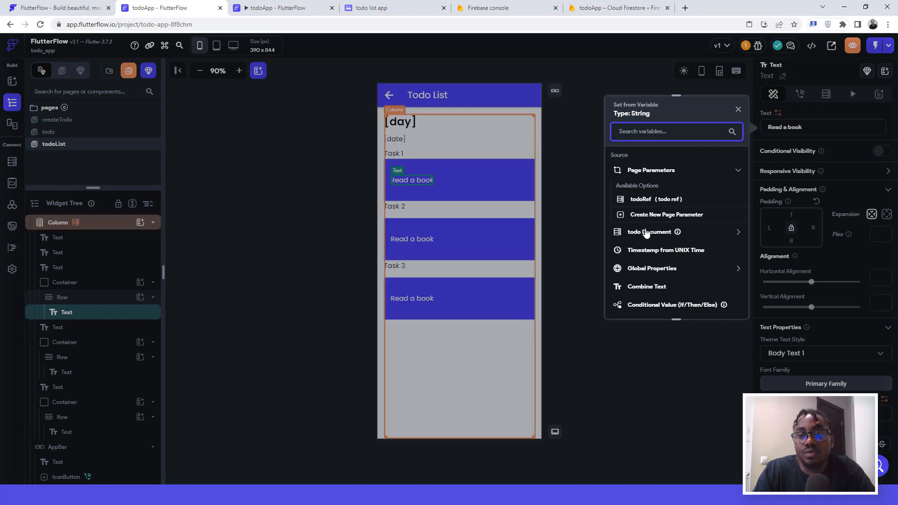
click(646, 233)
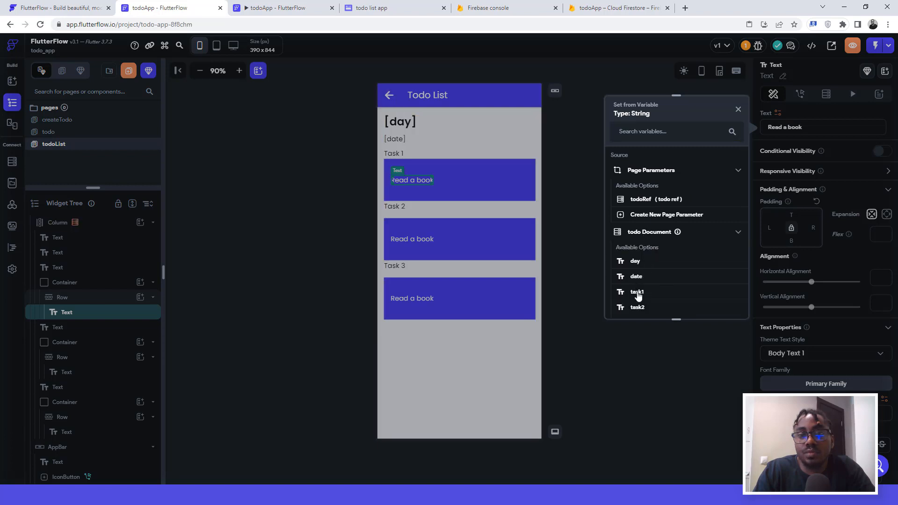
click(637, 292)
click(415, 240)
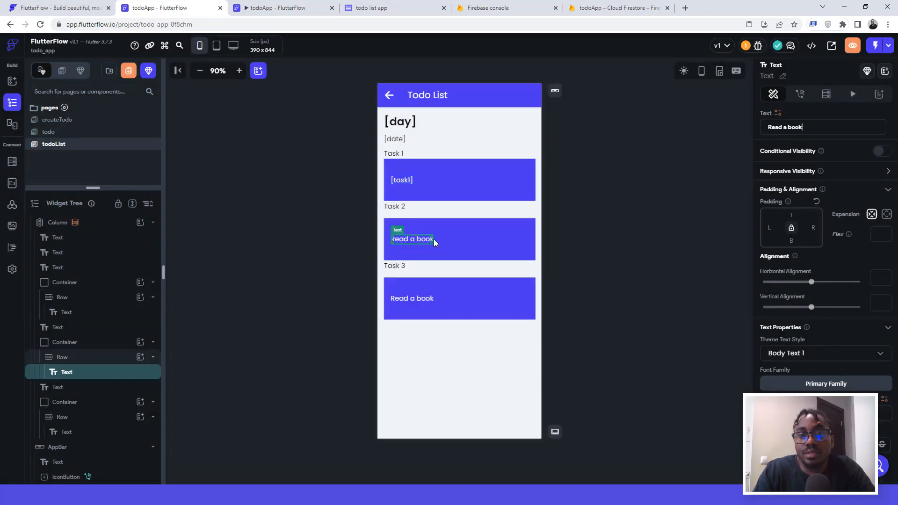
click(777, 113)
click(641, 233)
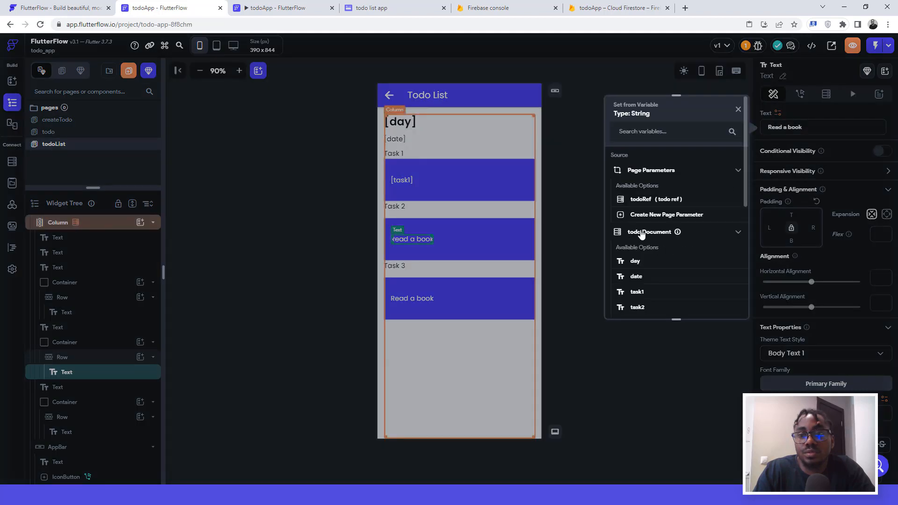
click(637, 307)
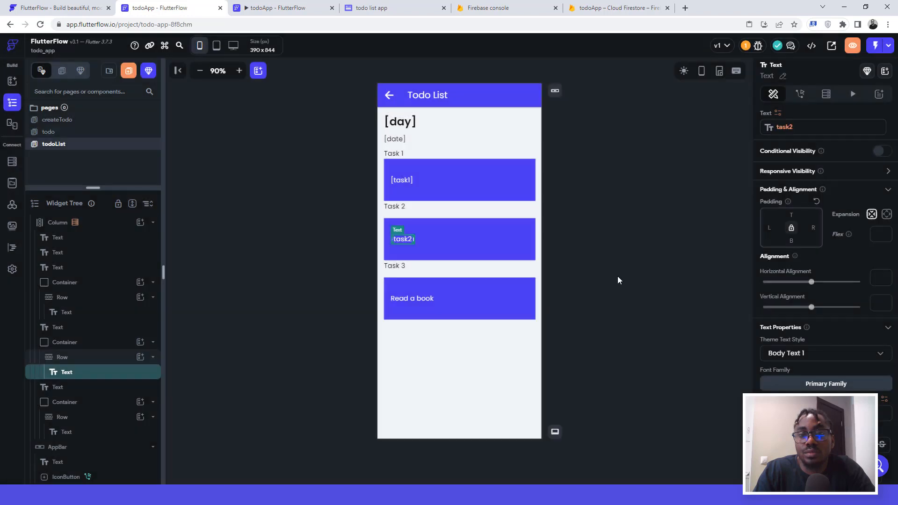
click(424, 298)
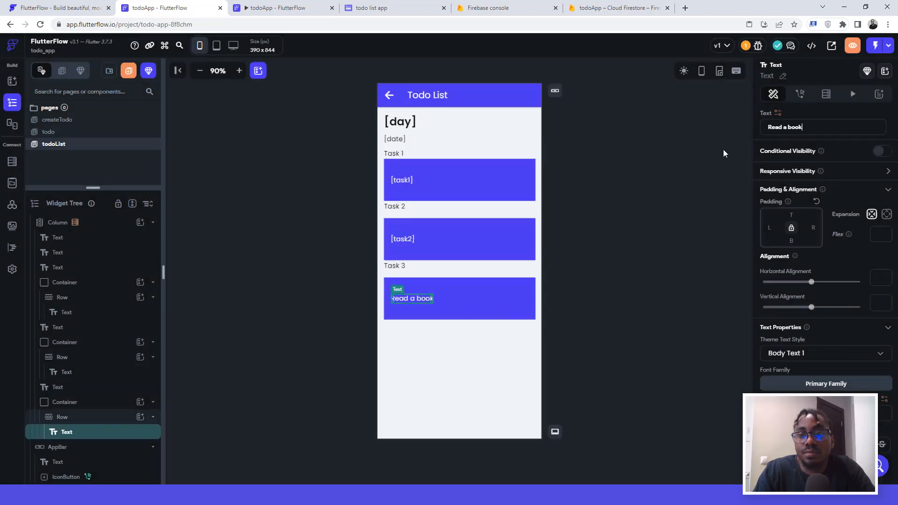
click(777, 114)
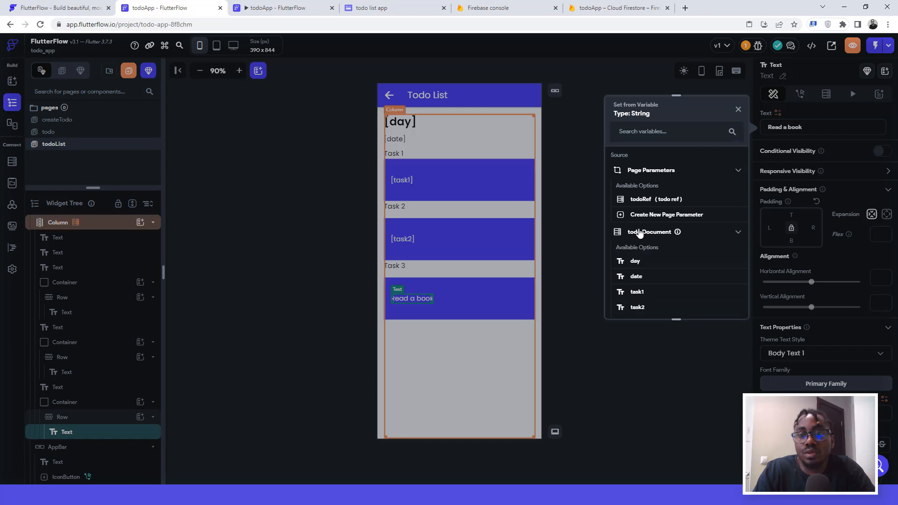
scroll(650, 294, down, 2)
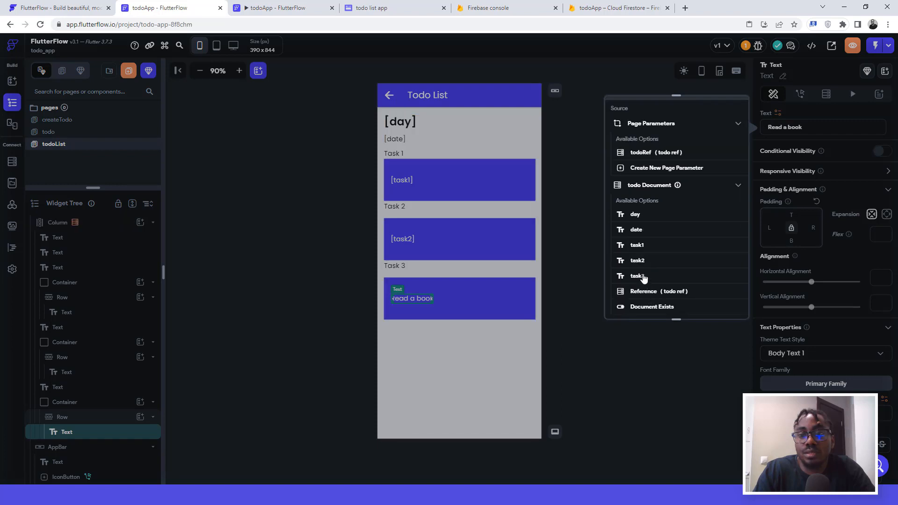
click(643, 277)
click(635, 169)
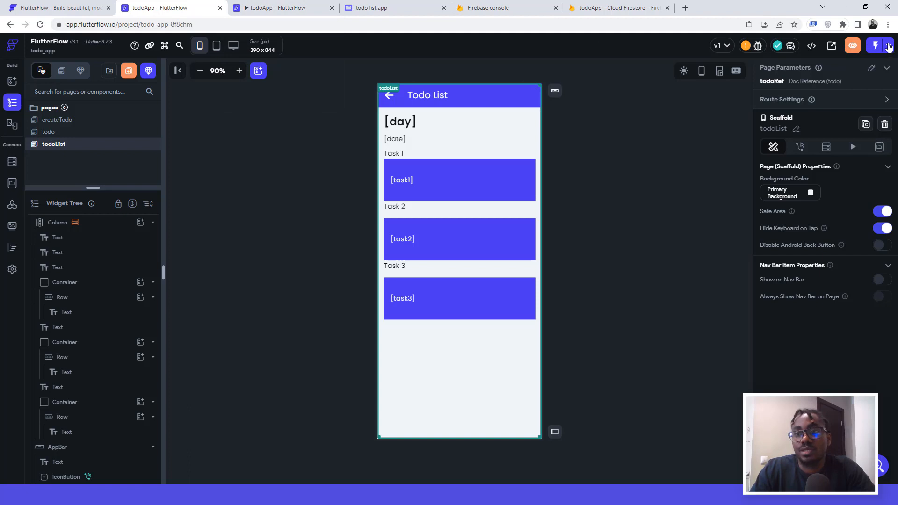
Step: Launch todoApp in run mode and switch to the tab showing the running app
click(889, 48)
click(869, 71)
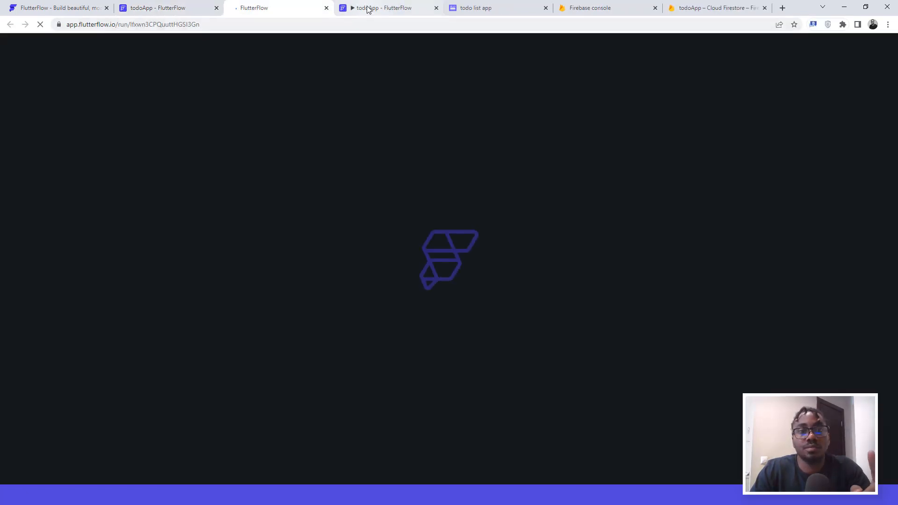
click(367, 8)
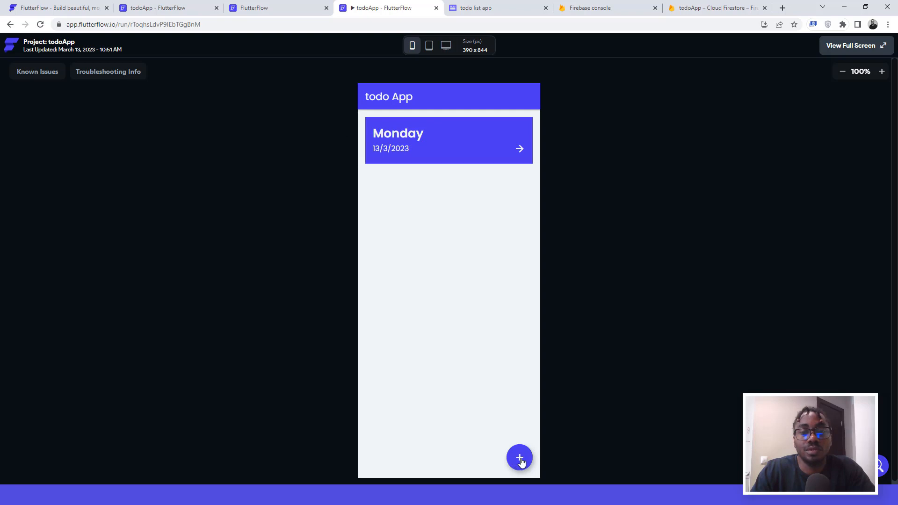
Step: Submit a Monday todo dated 13/3/2023: Stop my alarm, Say a prayer, Brush my teeth
click(517, 459)
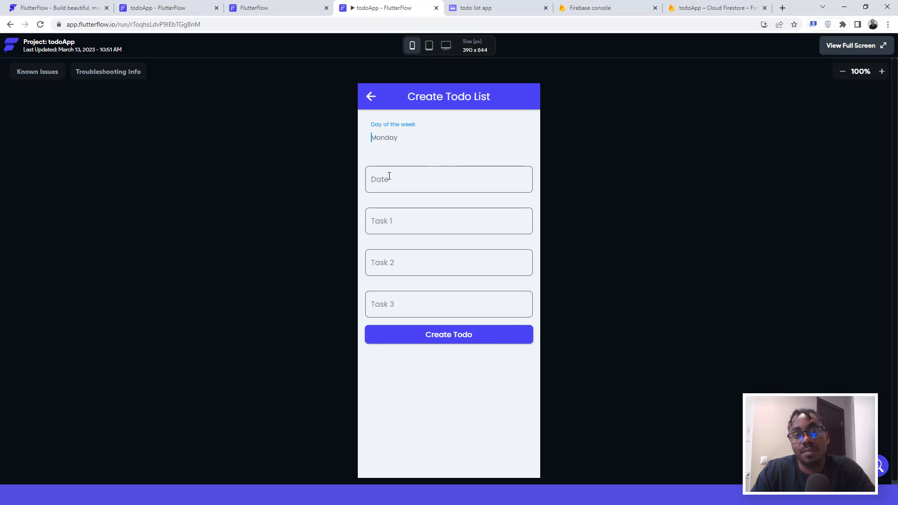
double_click(388, 140)
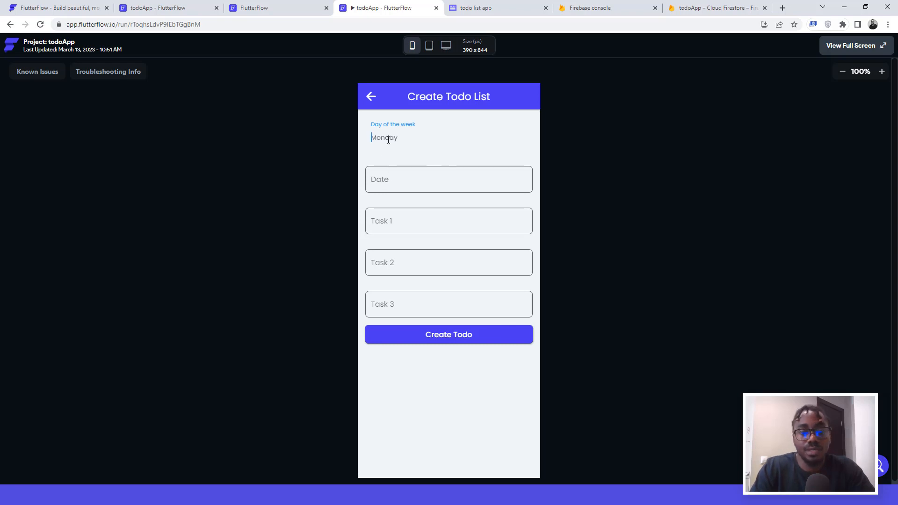
text(Monday)
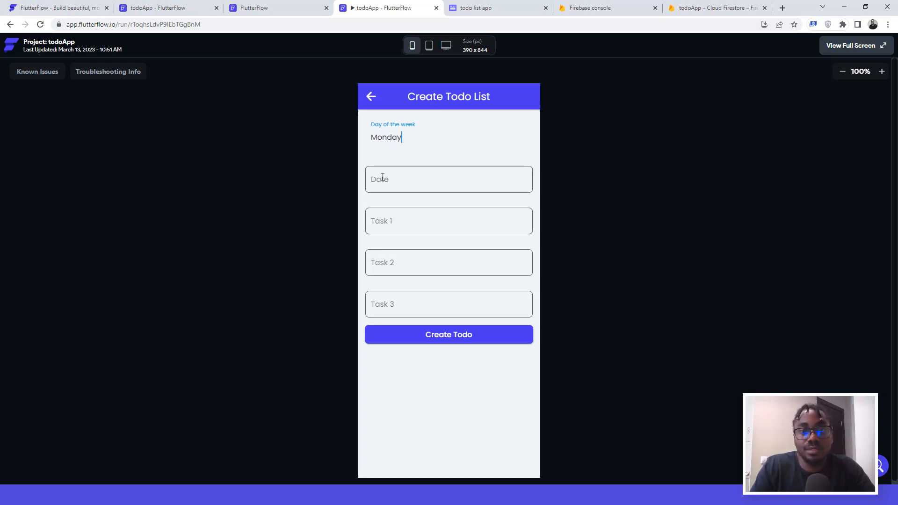
click(383, 177)
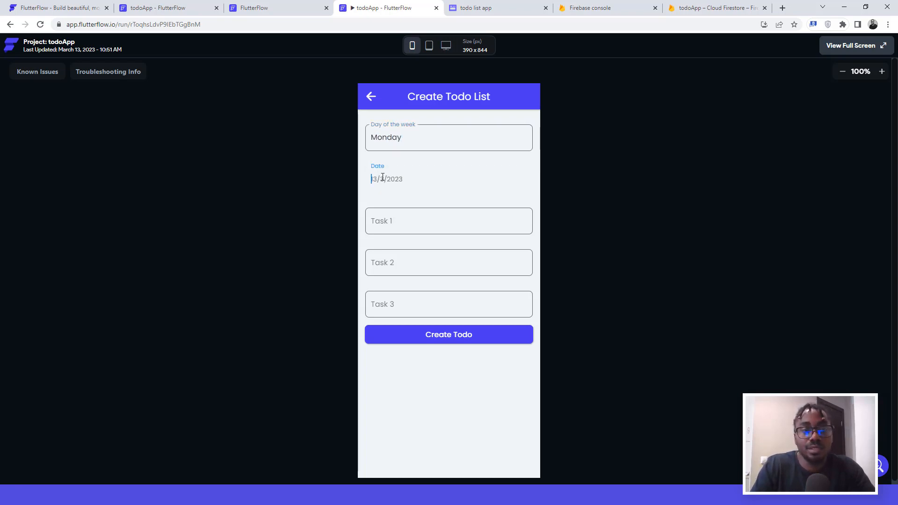
text(13/)
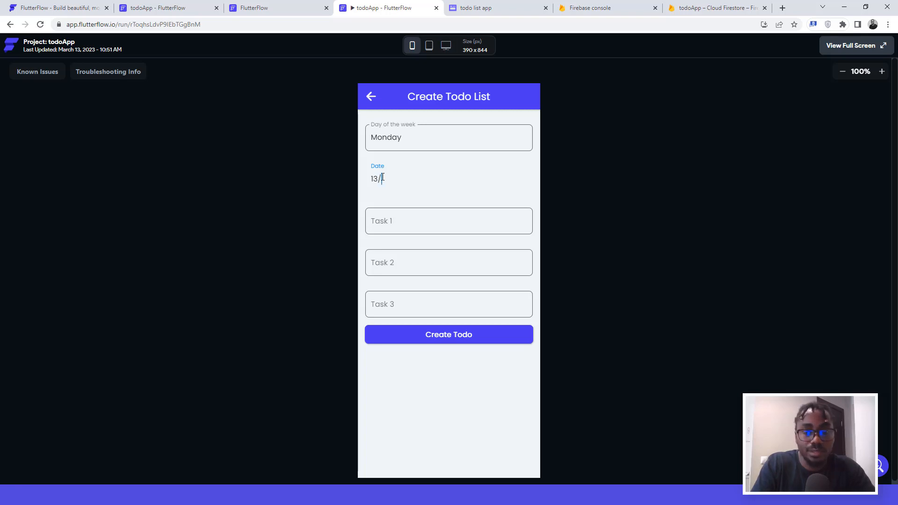
text(3/2023)
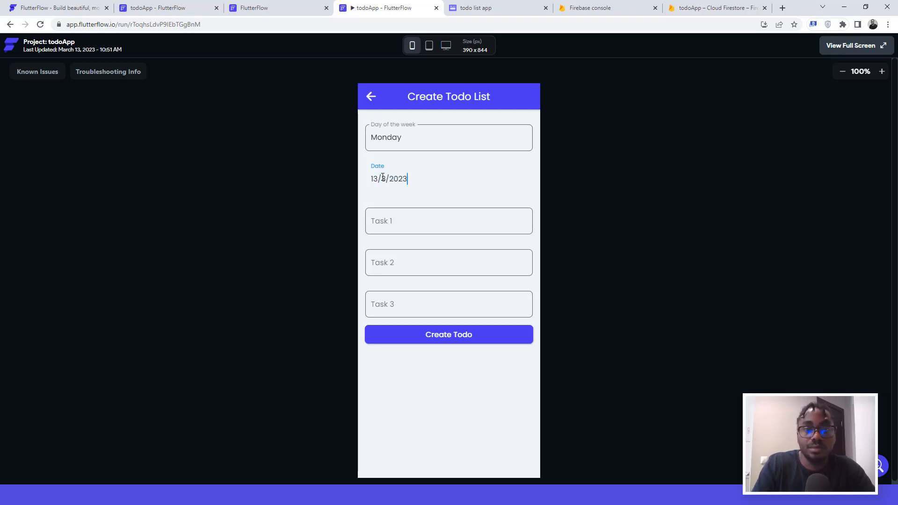
click(381, 222)
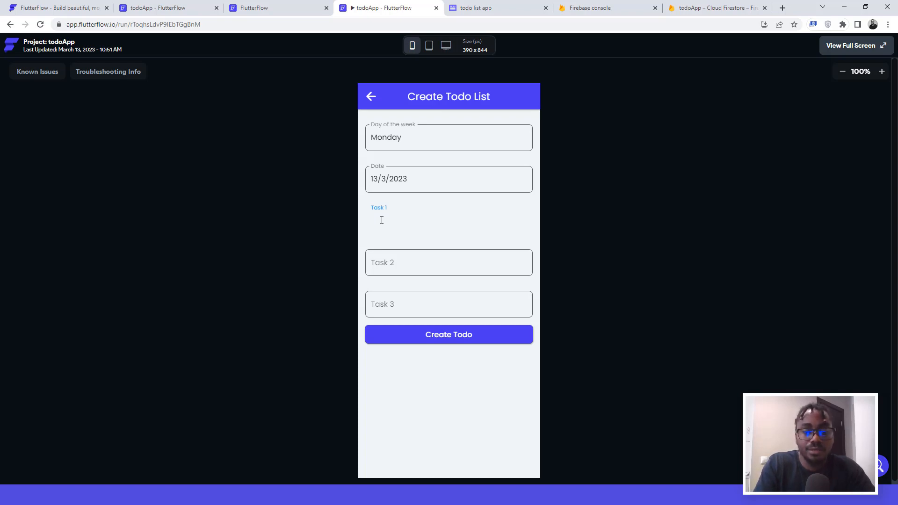
text(St)
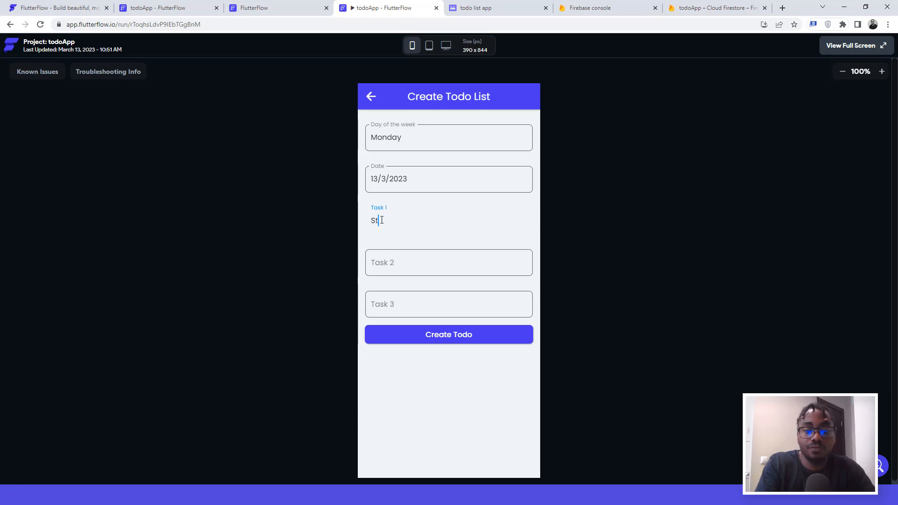
text(op )
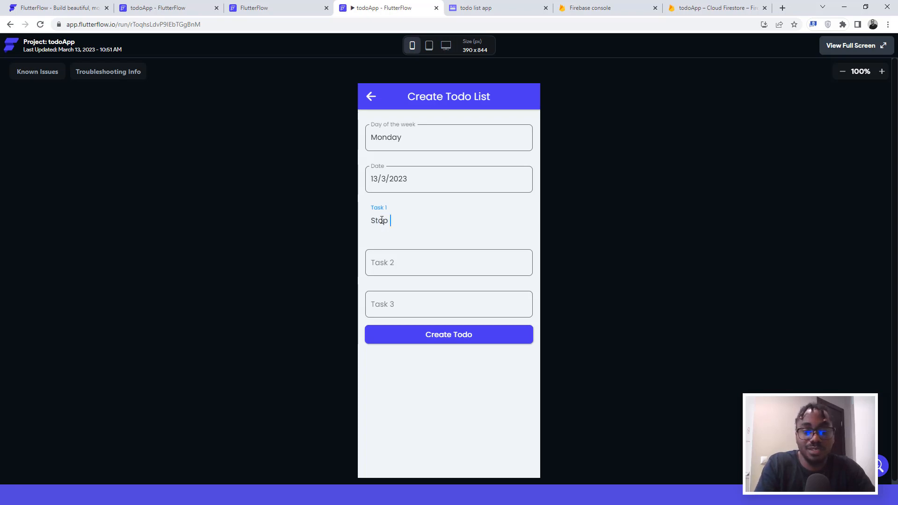
text(my alarm)
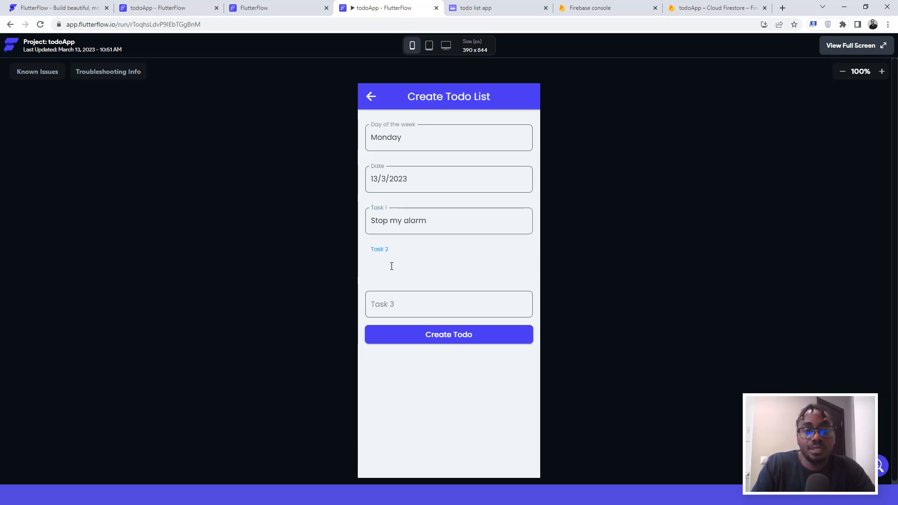
text(Say a prayer)
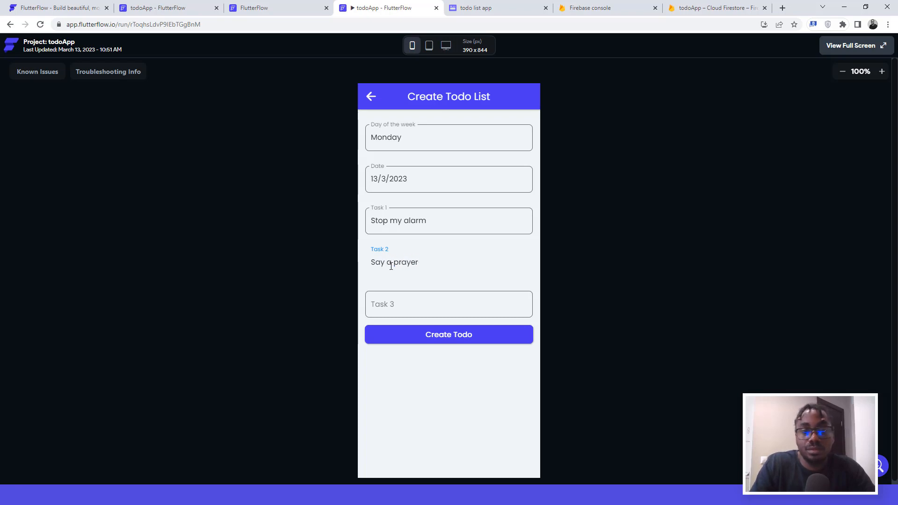
click(408, 303)
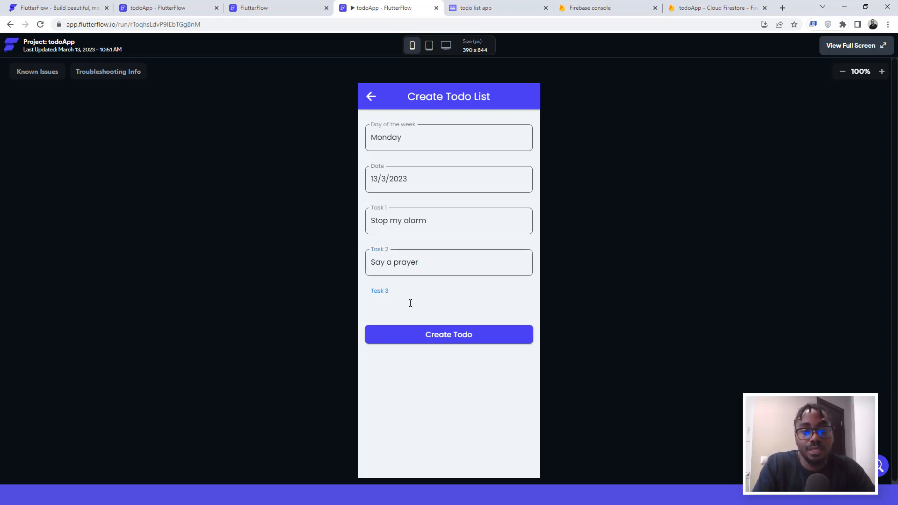
text(Brush m)
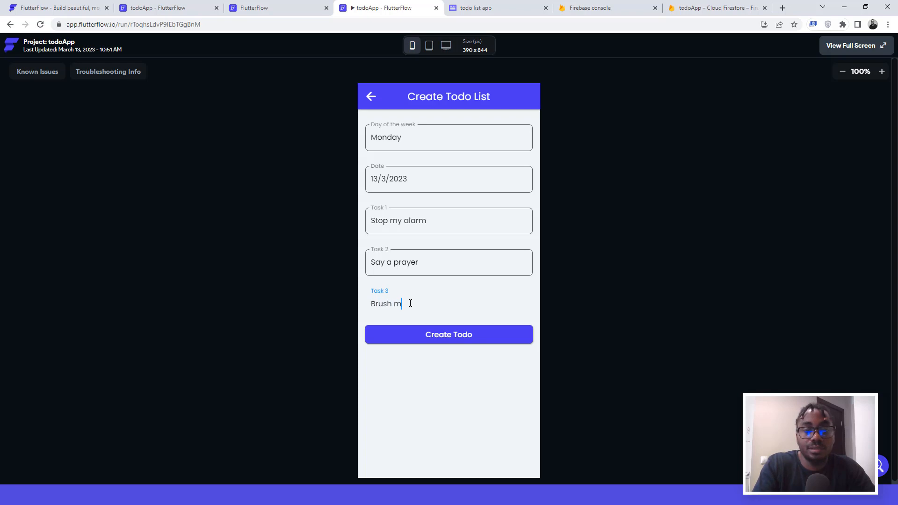
text(y teeth)
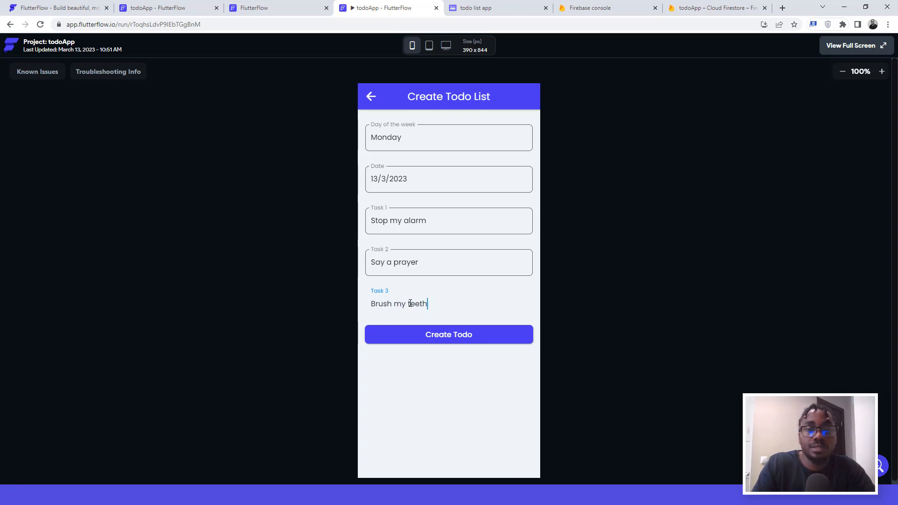
click(447, 335)
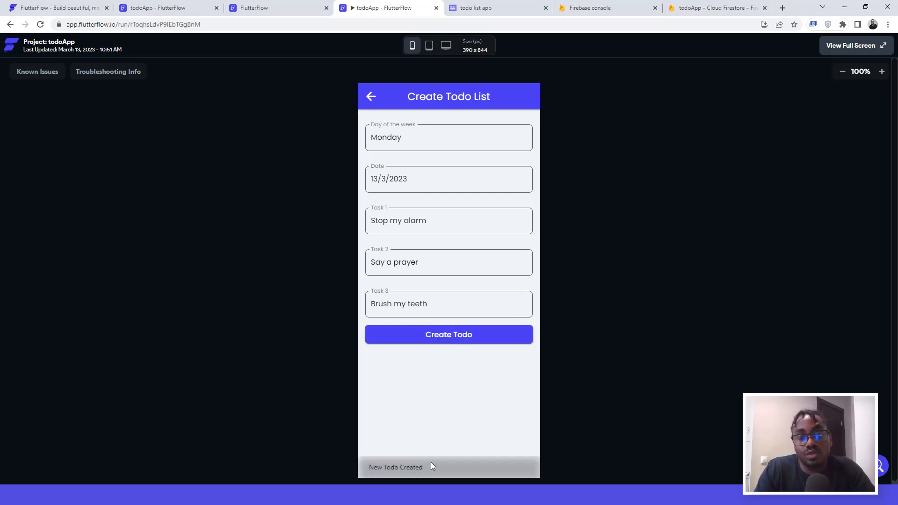
Step: Inspect the new Monday todo document in Firestore, then return to the run-mode tabs
click(700, 8)
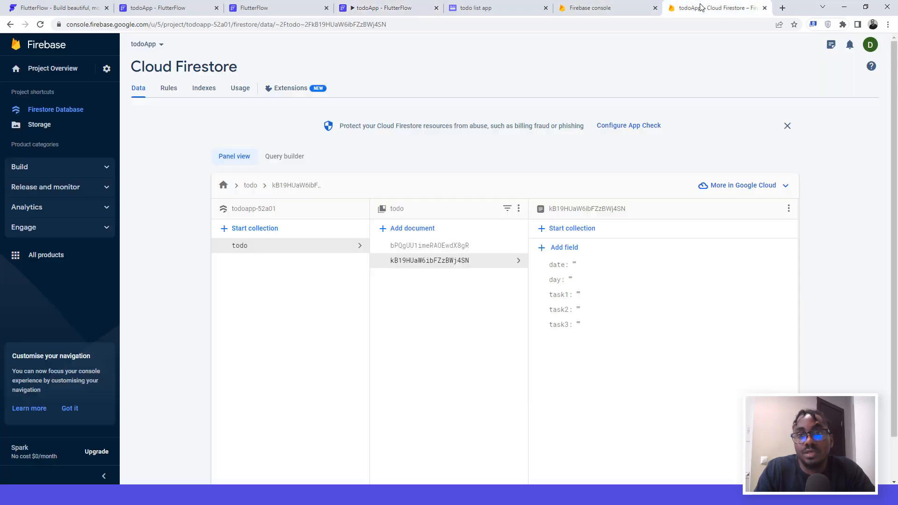
click(429, 246)
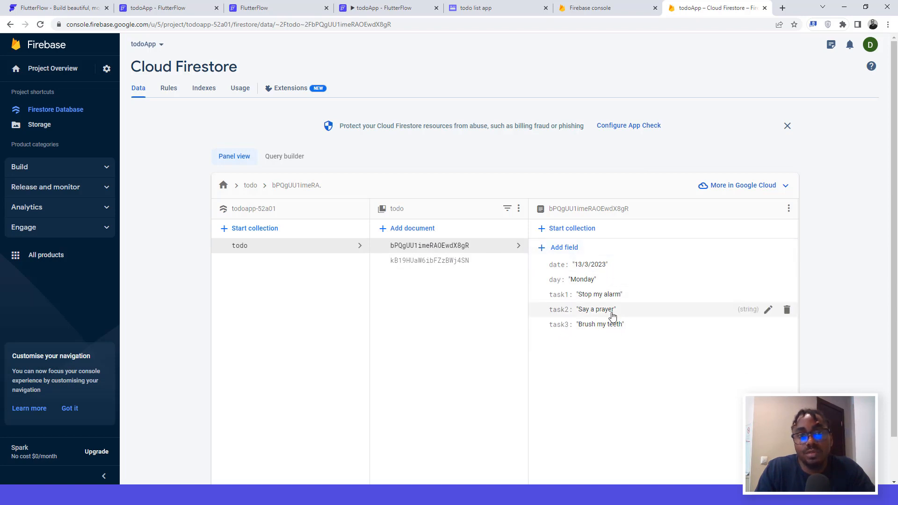
click(366, 6)
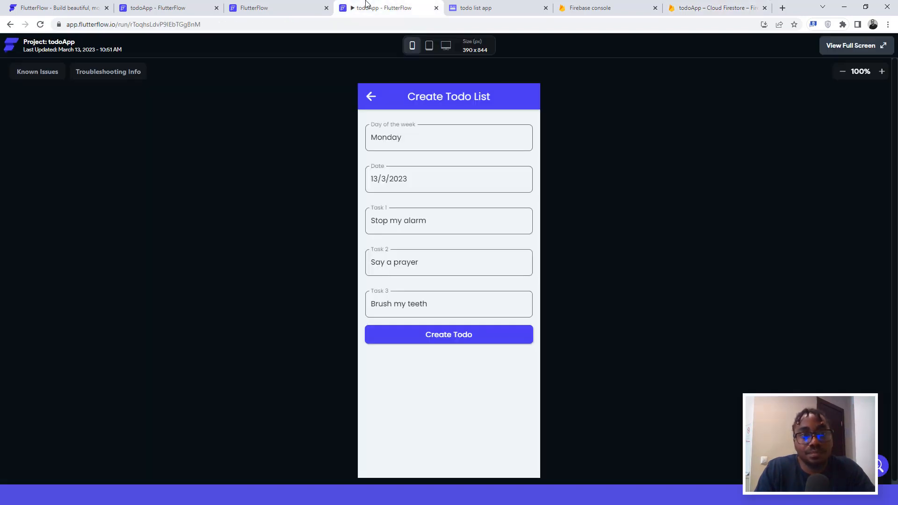
click(265, 7)
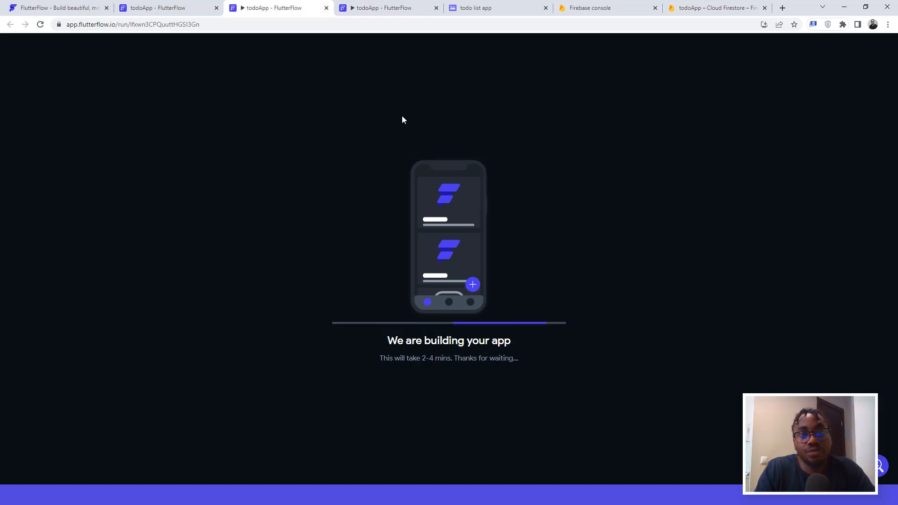
Step: Close the run versions panel and view the fresh preview showing Monday and blank cards
click(374, 12)
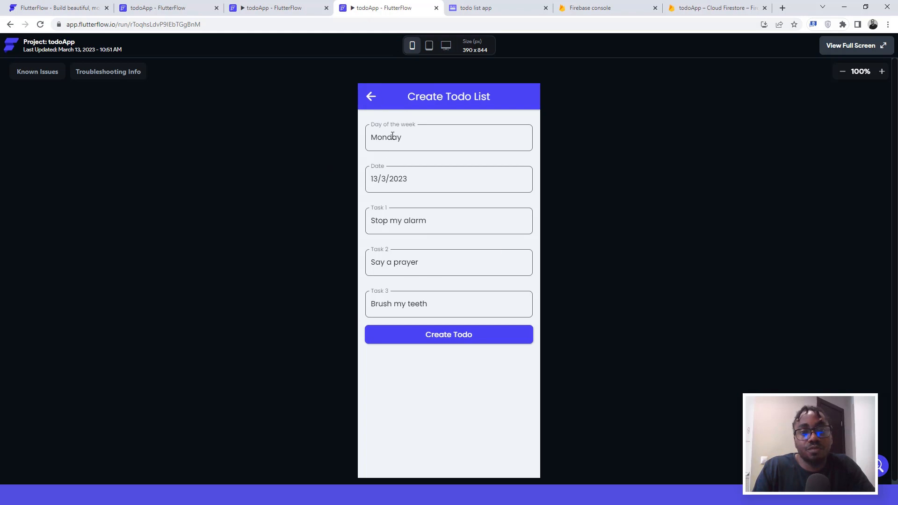
click(268, 6)
click(142, 8)
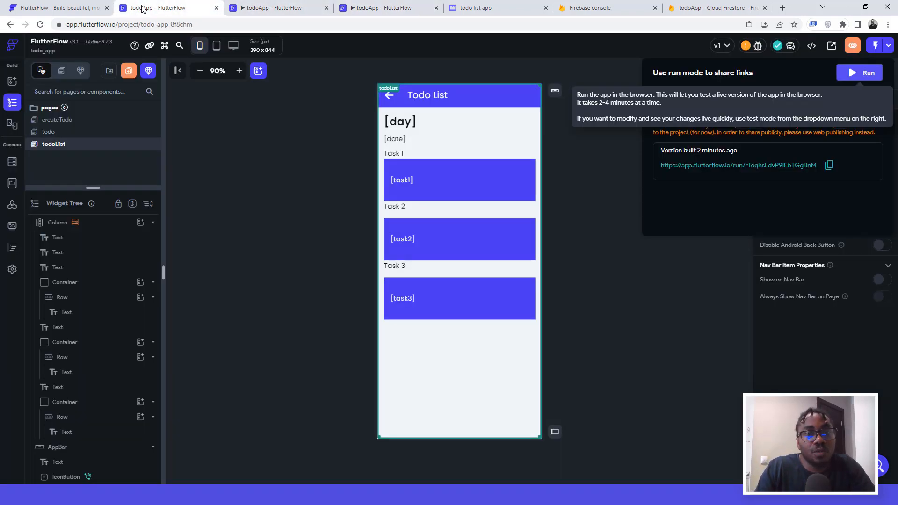
click(584, 193)
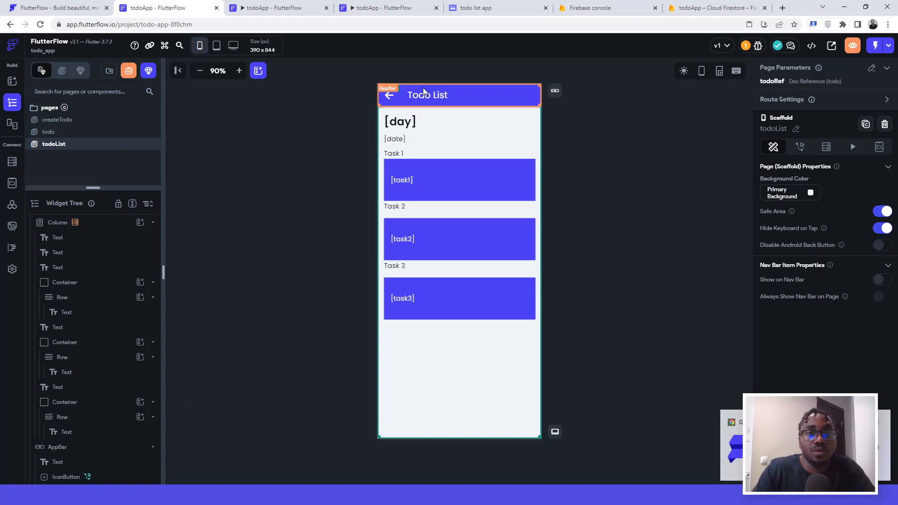
click(271, 6)
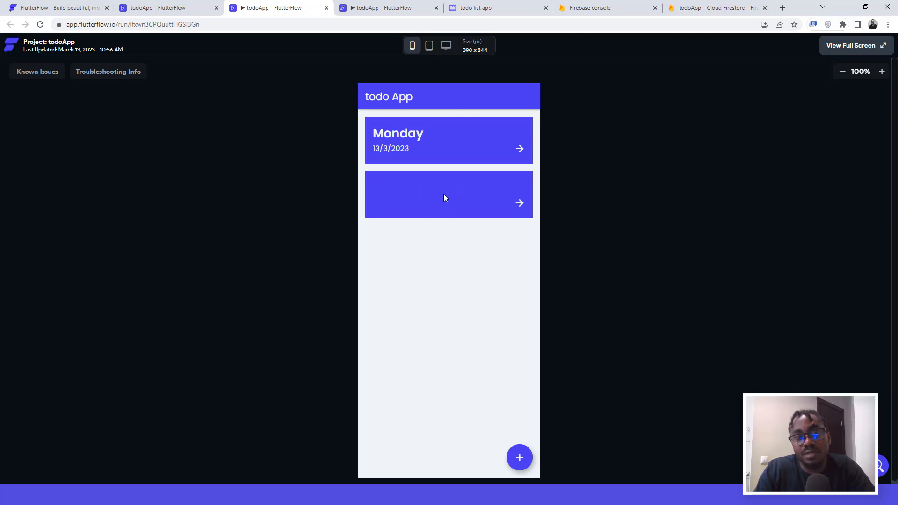
Step: Delete the empty second todo document in Firestore and return to the app preview
click(688, 7)
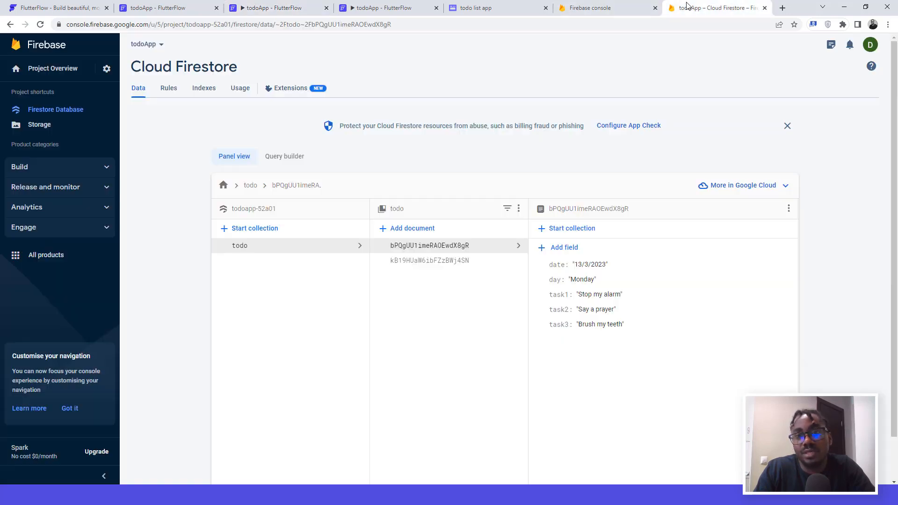
click(453, 263)
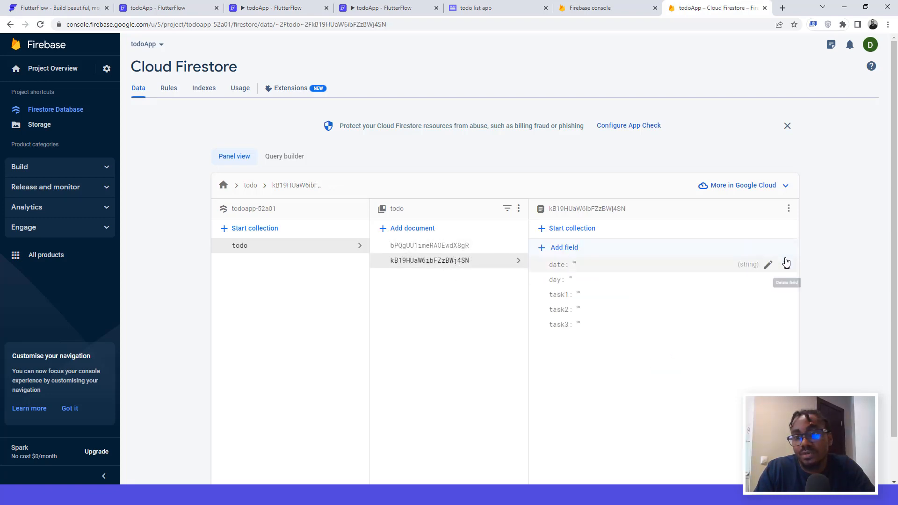
click(789, 209)
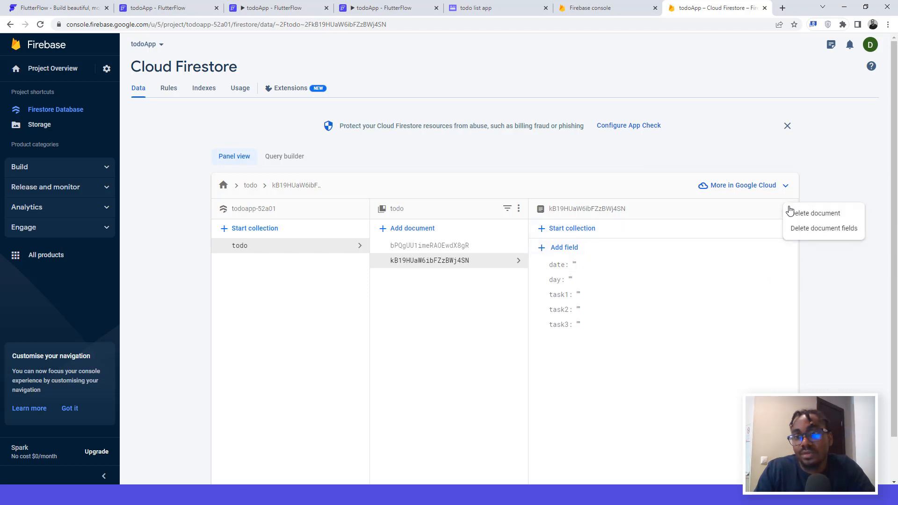
click(794, 214)
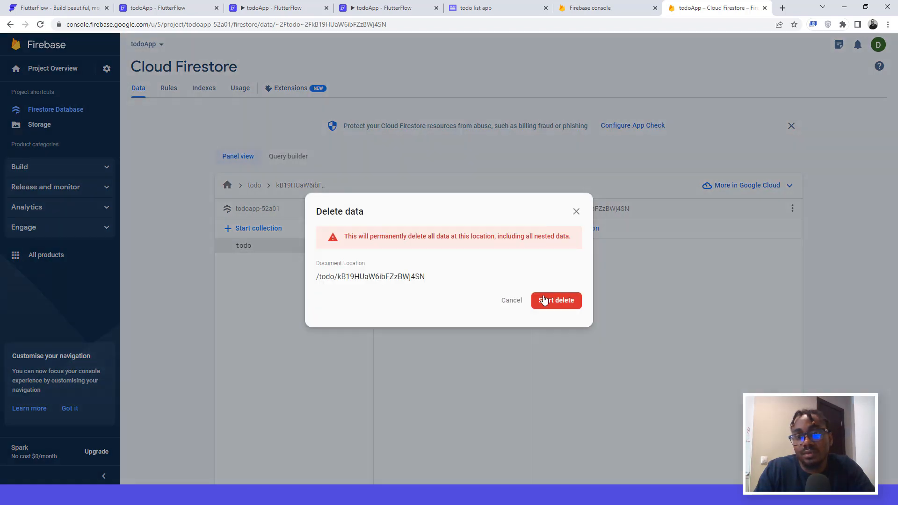
click(547, 301)
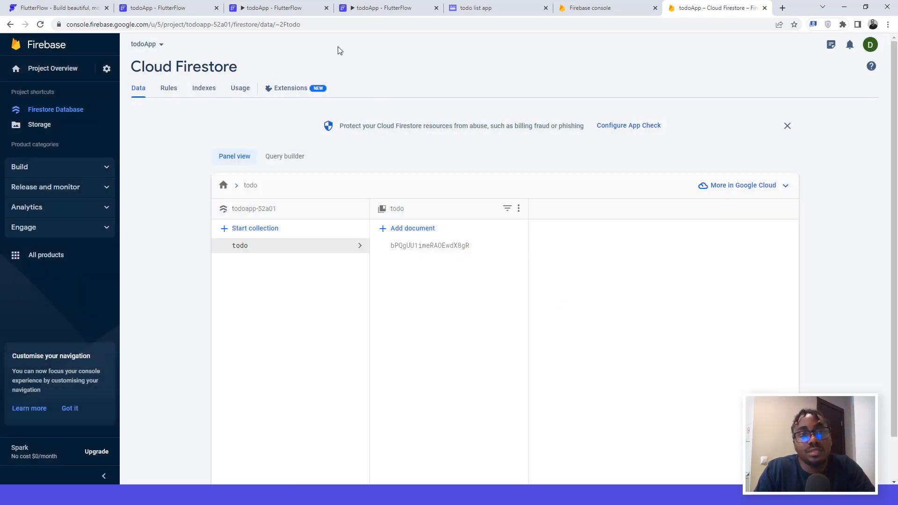
click(297, 10)
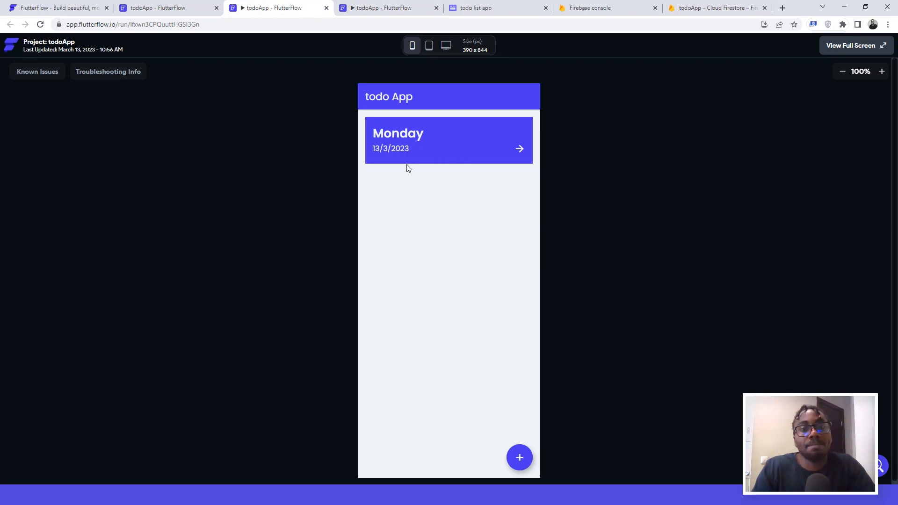
Step: Check Monday's list, then start a new Tuesday todo dated 14/3/2023
click(521, 150)
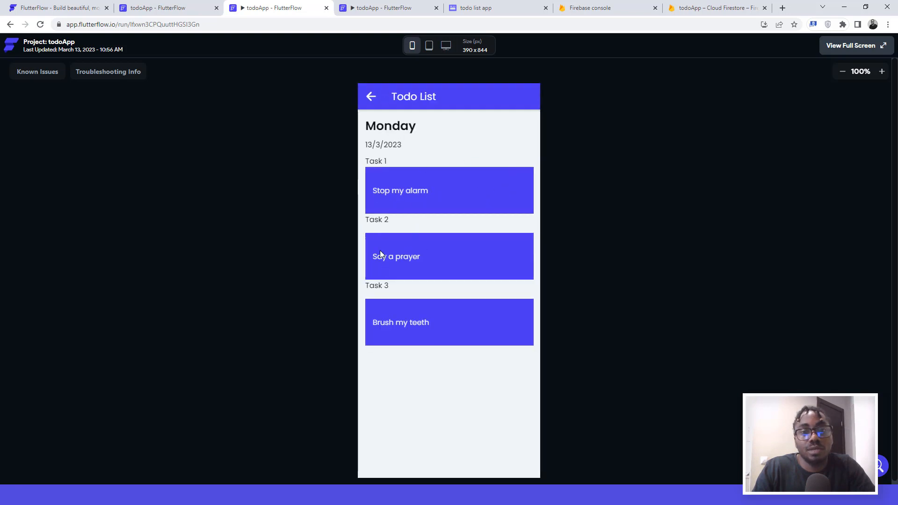
click(371, 99)
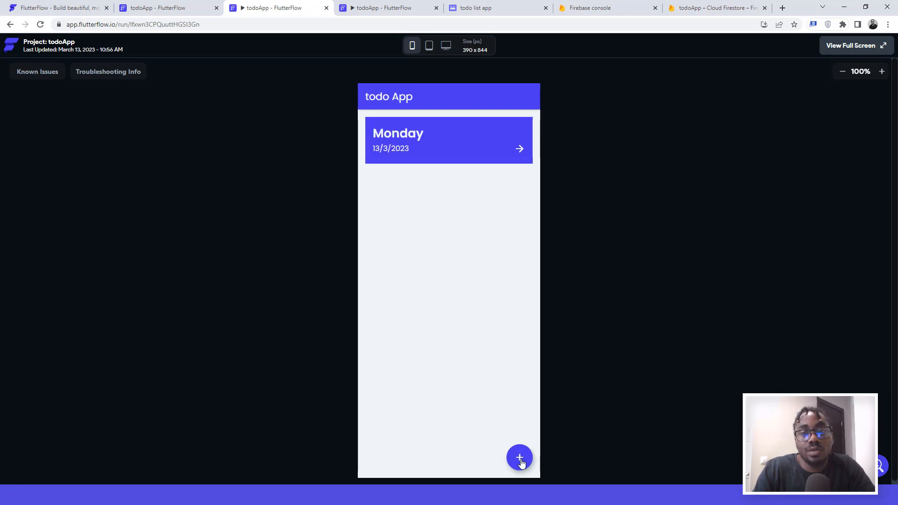
click(519, 457)
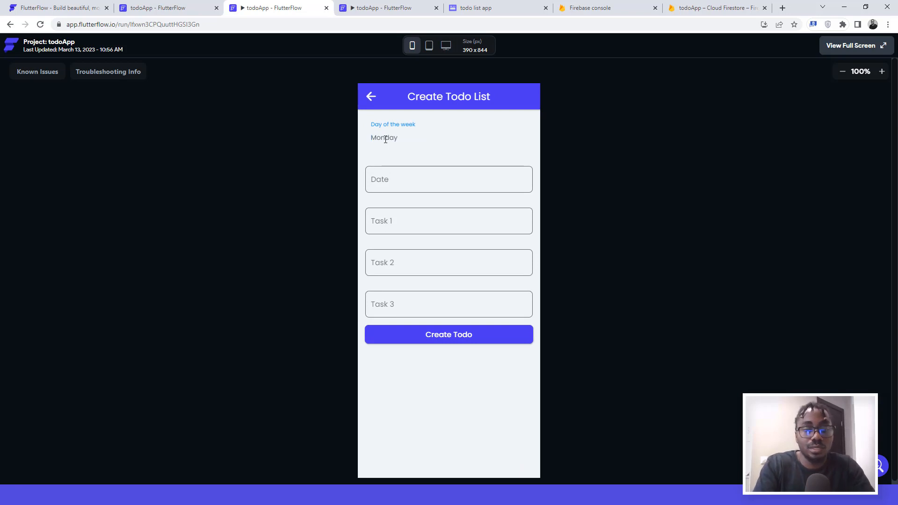
text(Tuesday)
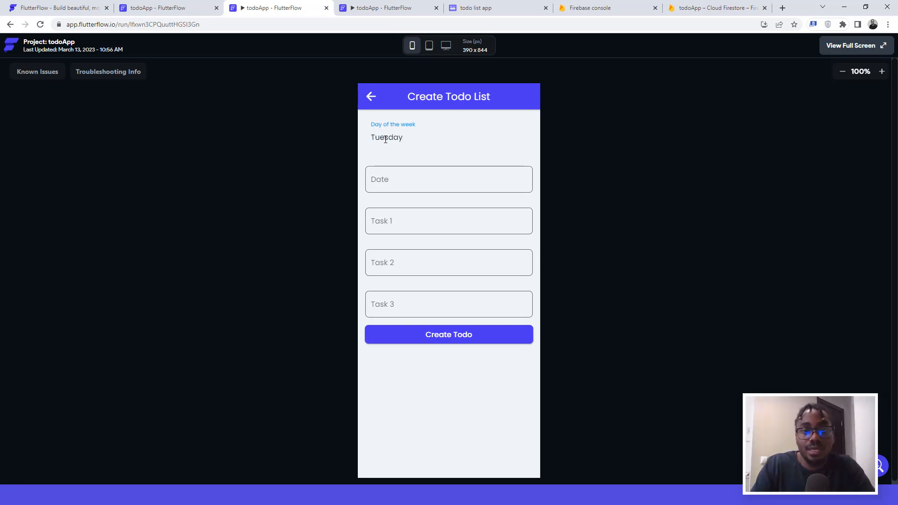
click(388, 182)
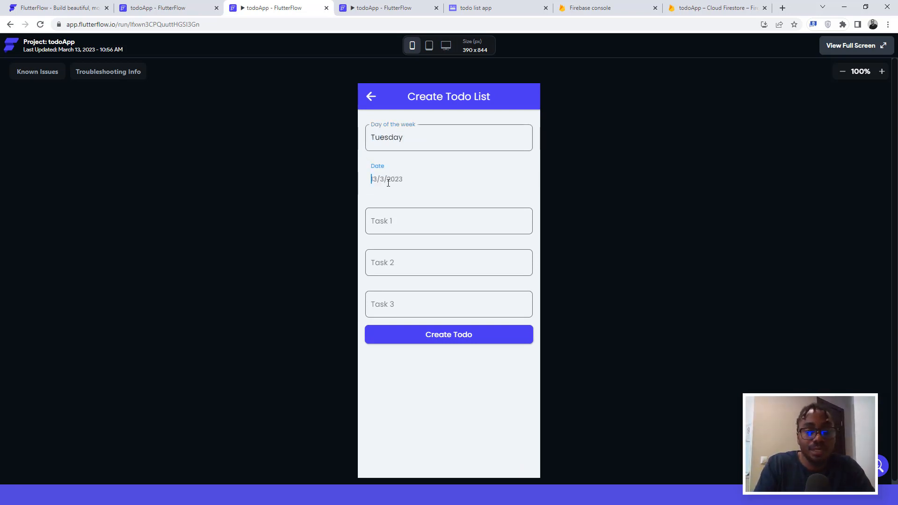
text(14/)
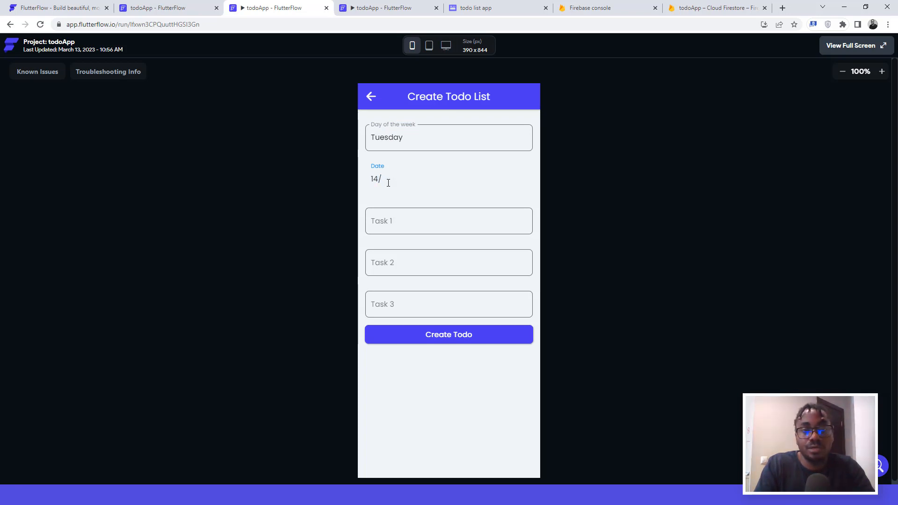
text(4/)
key(BackSpace)
key(BackSpace)
text(3)
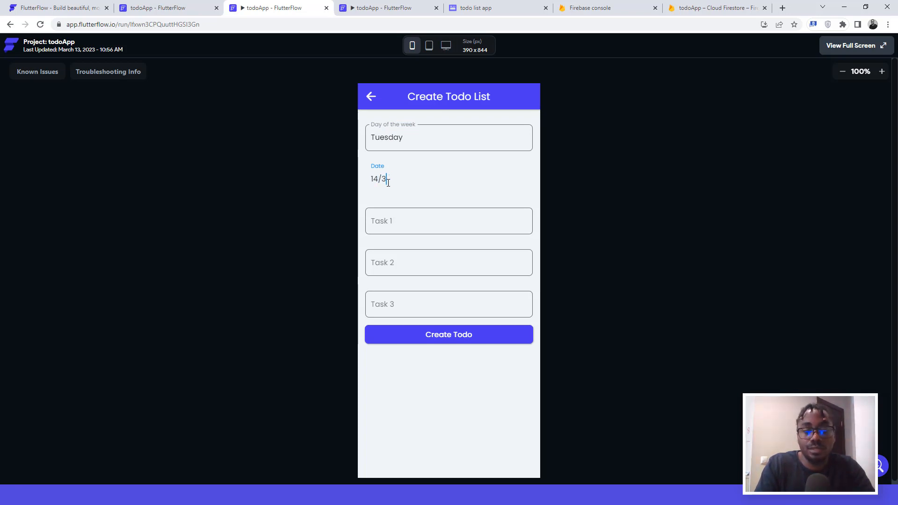
text(/2023)
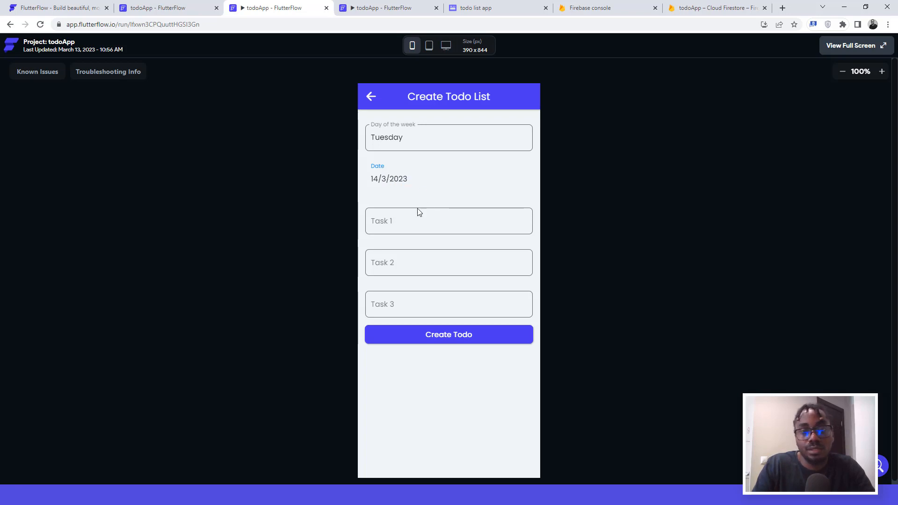
Step: Add tasks Make a Tutorial for nocoders, Cook okro soup, Do some coding for fun, and save
click(404, 216)
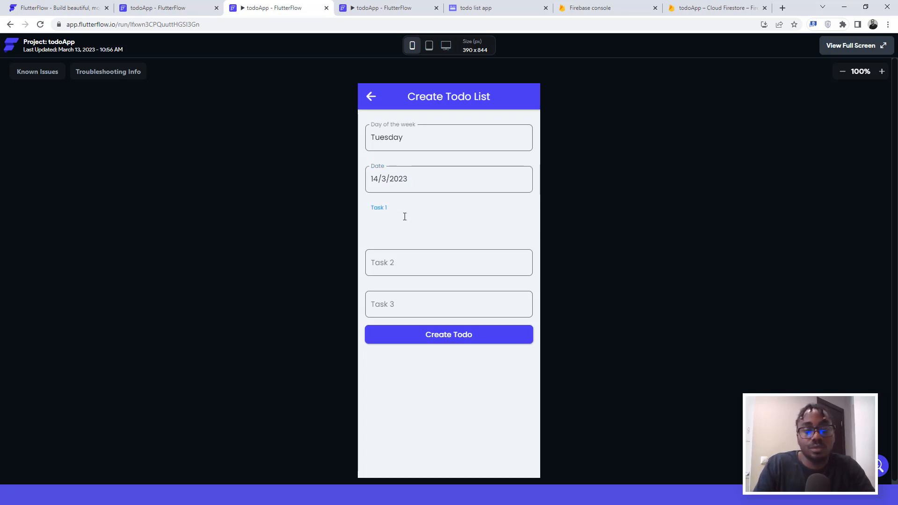
text(Make a )
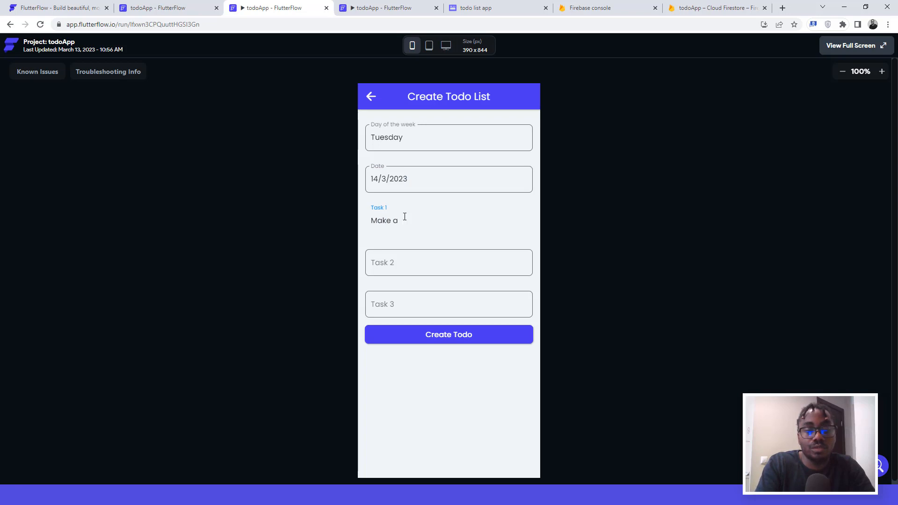
text(Tutorial for )
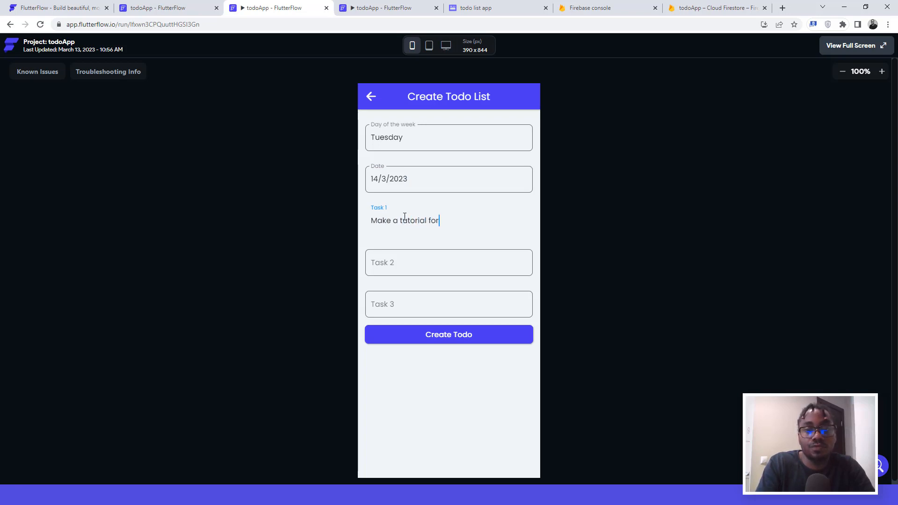
text(nocoders)
click(393, 263)
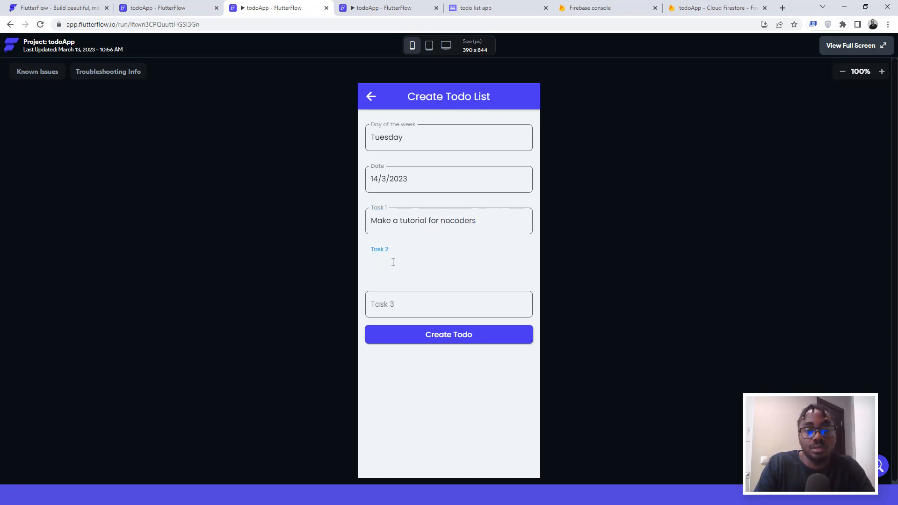
text(Cook okro soup)
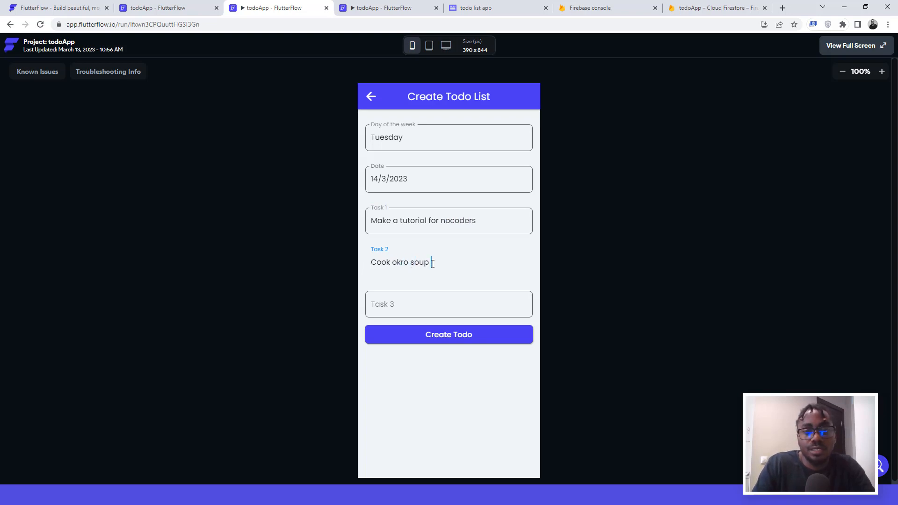
click(401, 302)
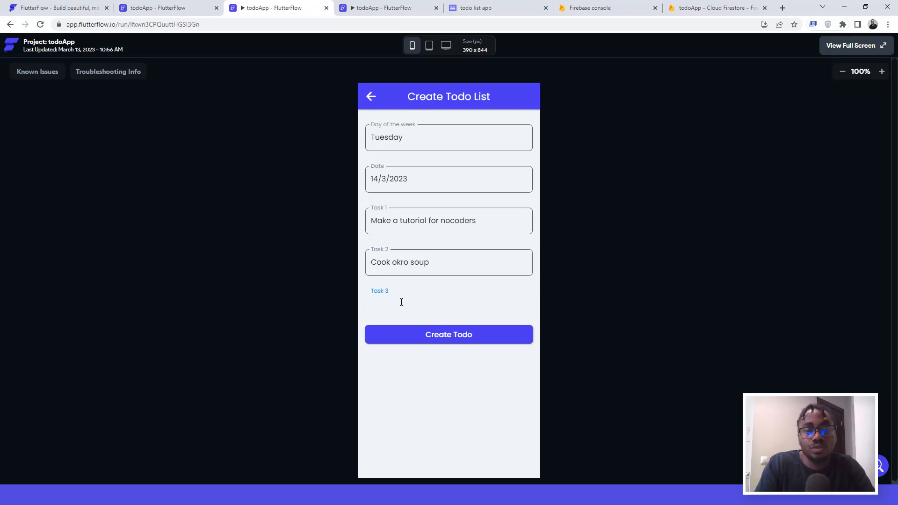
text(G)
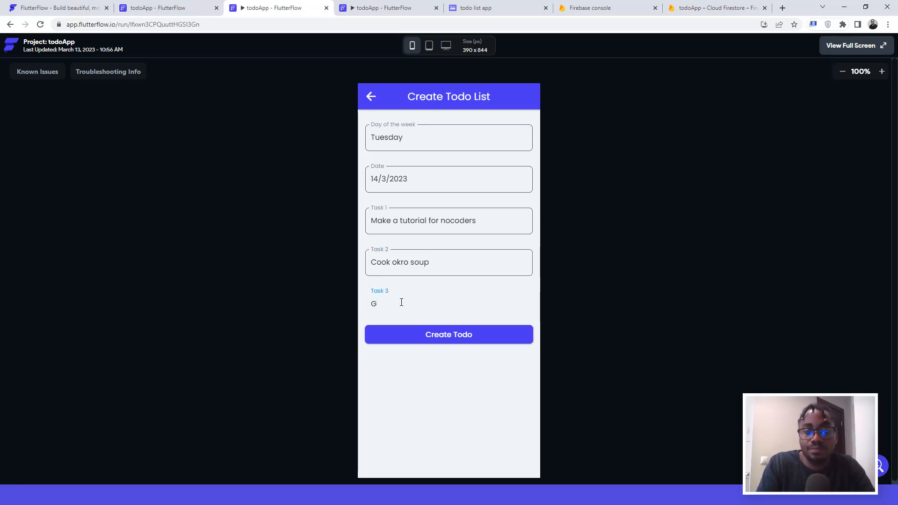
key(BackSpace)
text(sDo s)
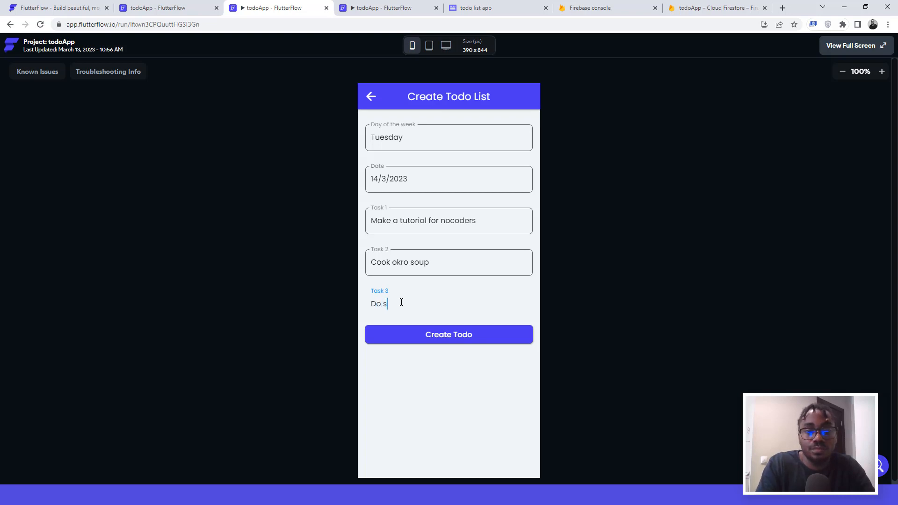
text(ome coding for fun)
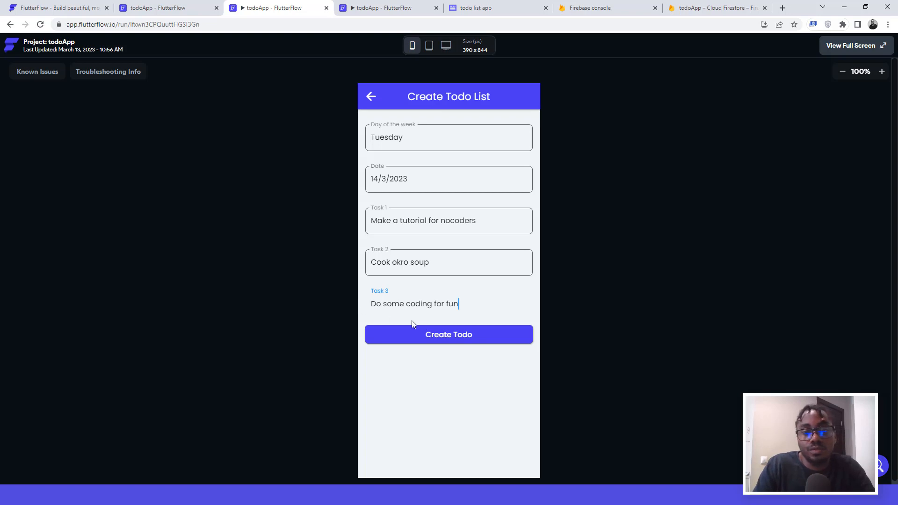
click(437, 336)
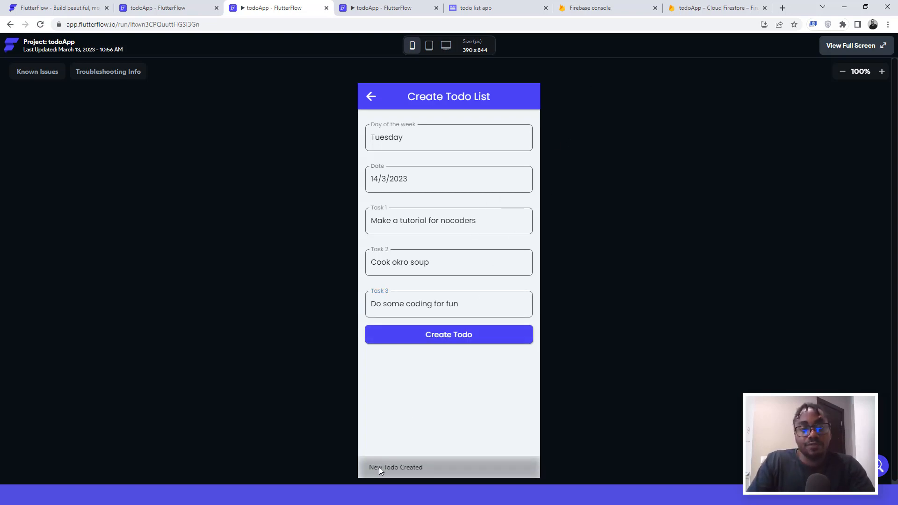
Step: Open the Monday and Tuesday todo lists from the home list, returning home after each
click(371, 98)
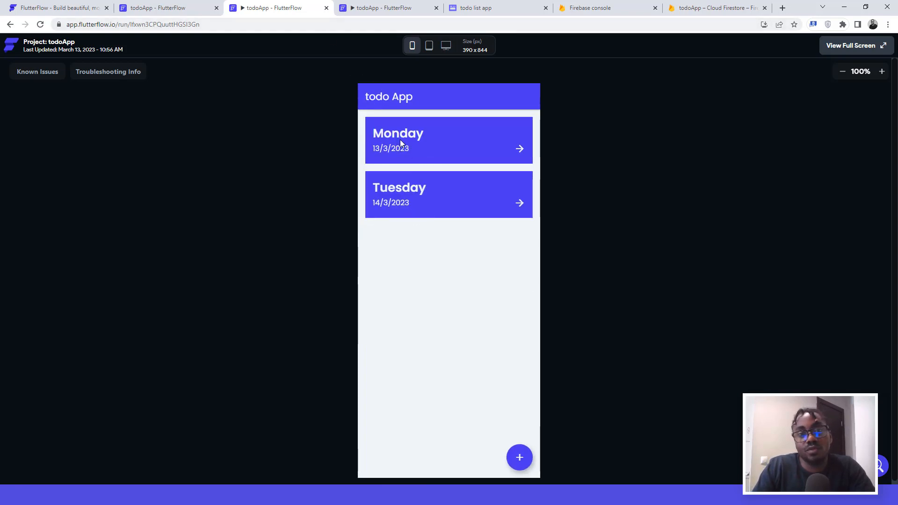
click(520, 150)
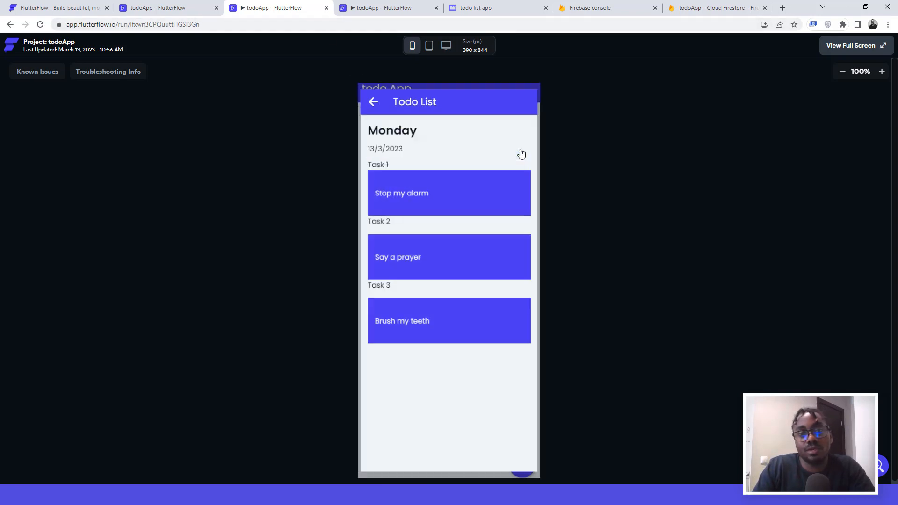
click(371, 96)
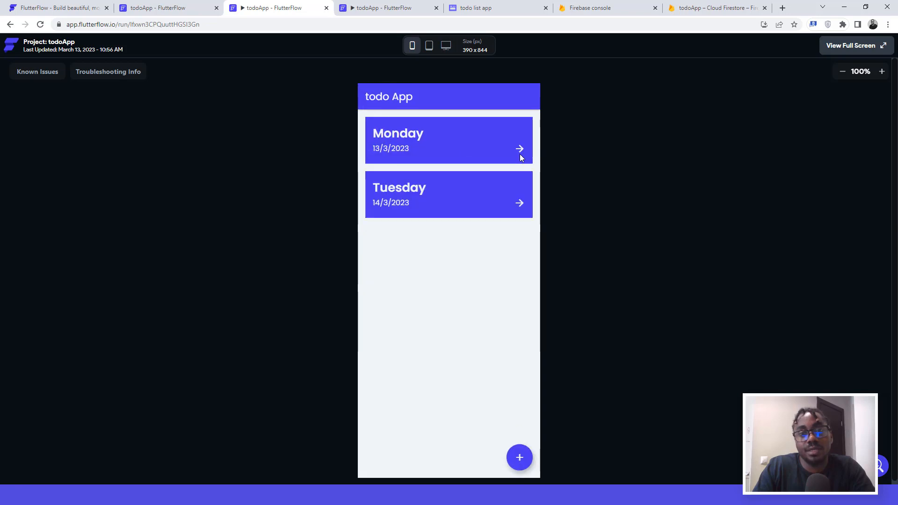
click(521, 205)
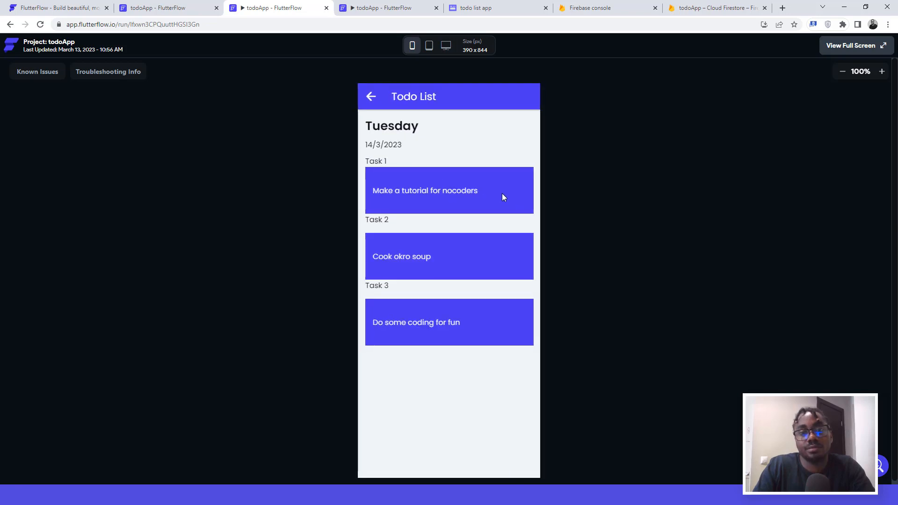
click(371, 97)
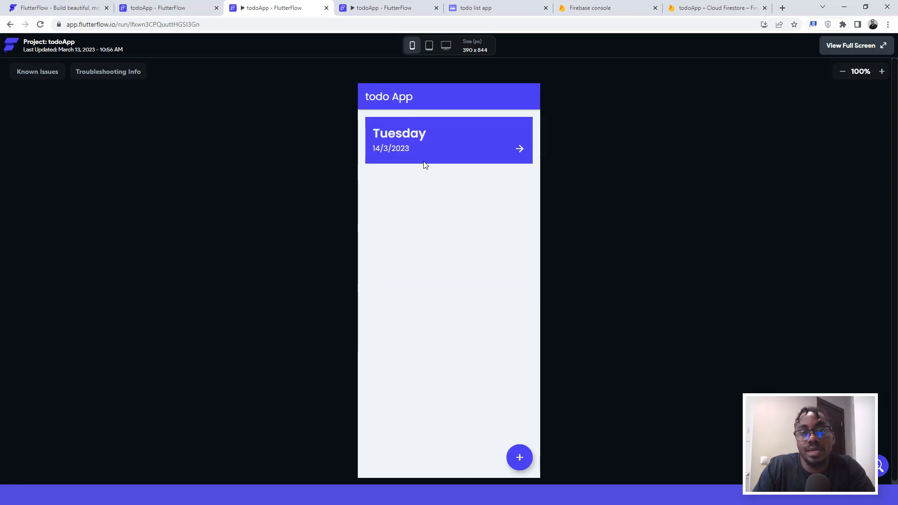